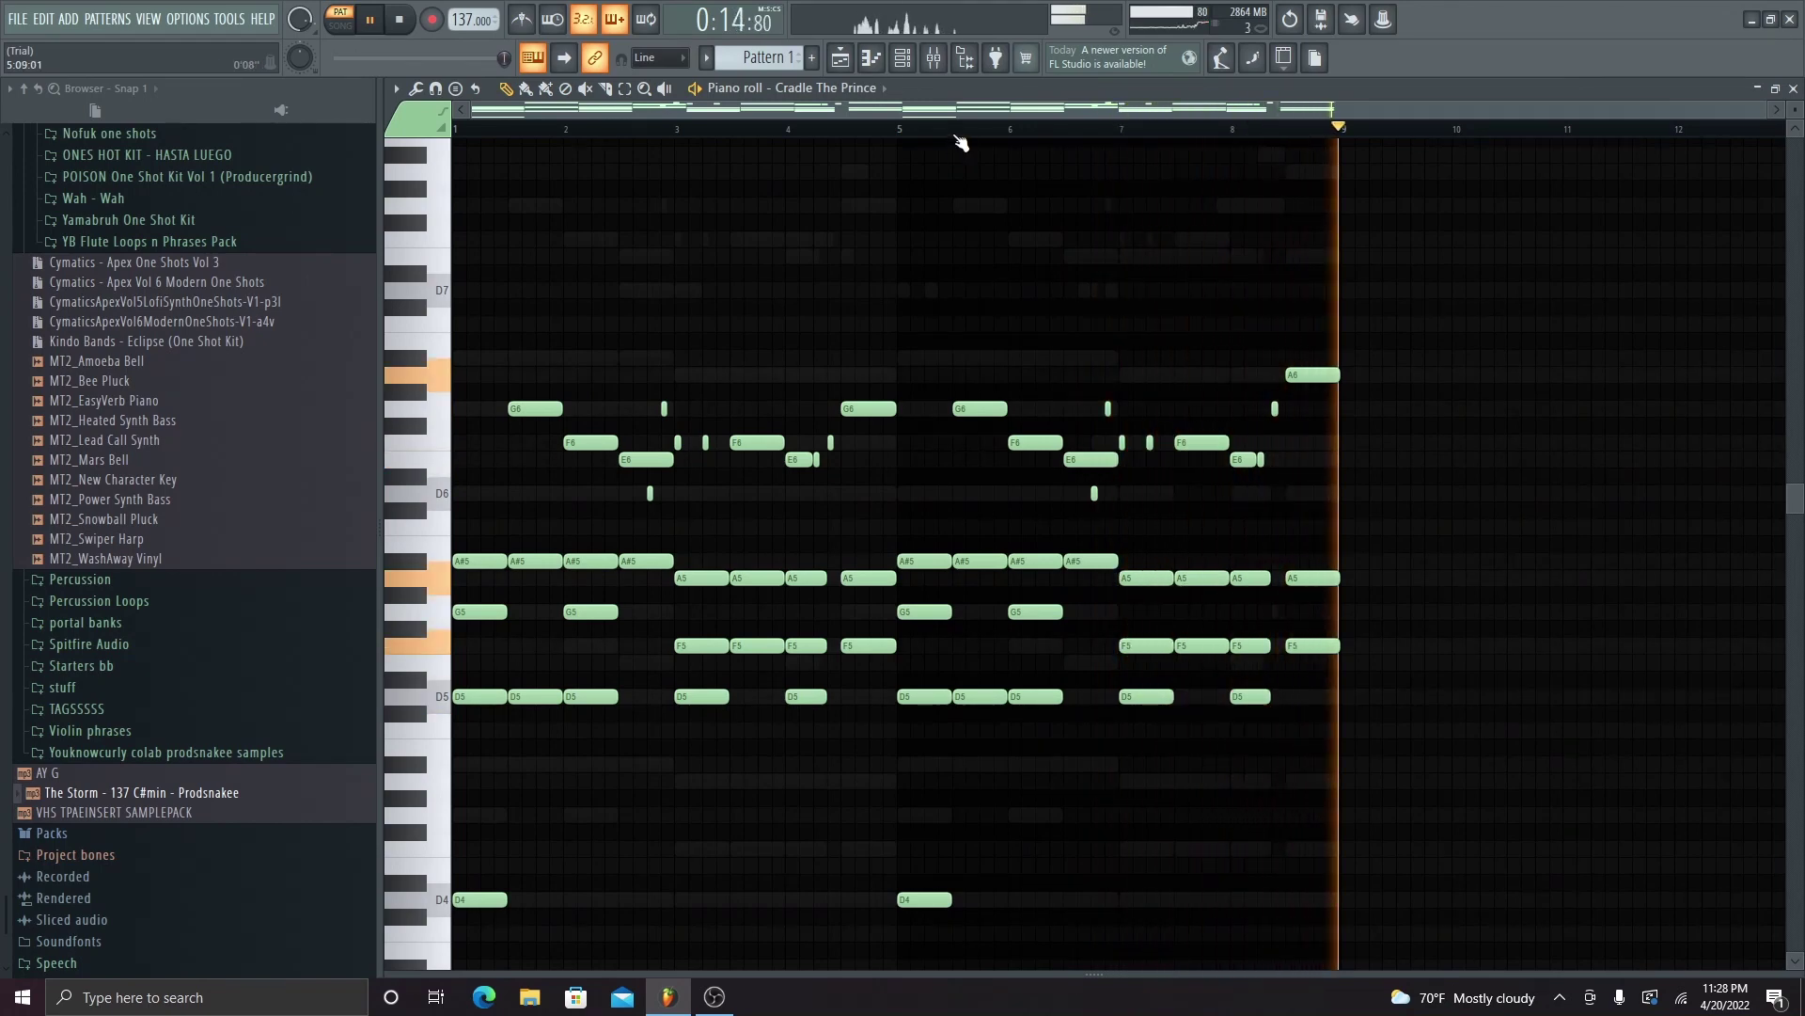
- Open the mixer and examine the Fruity parametric EQ 2 curve on Insert 1
{"action": "left_click", "coordinate": [933, 57]}
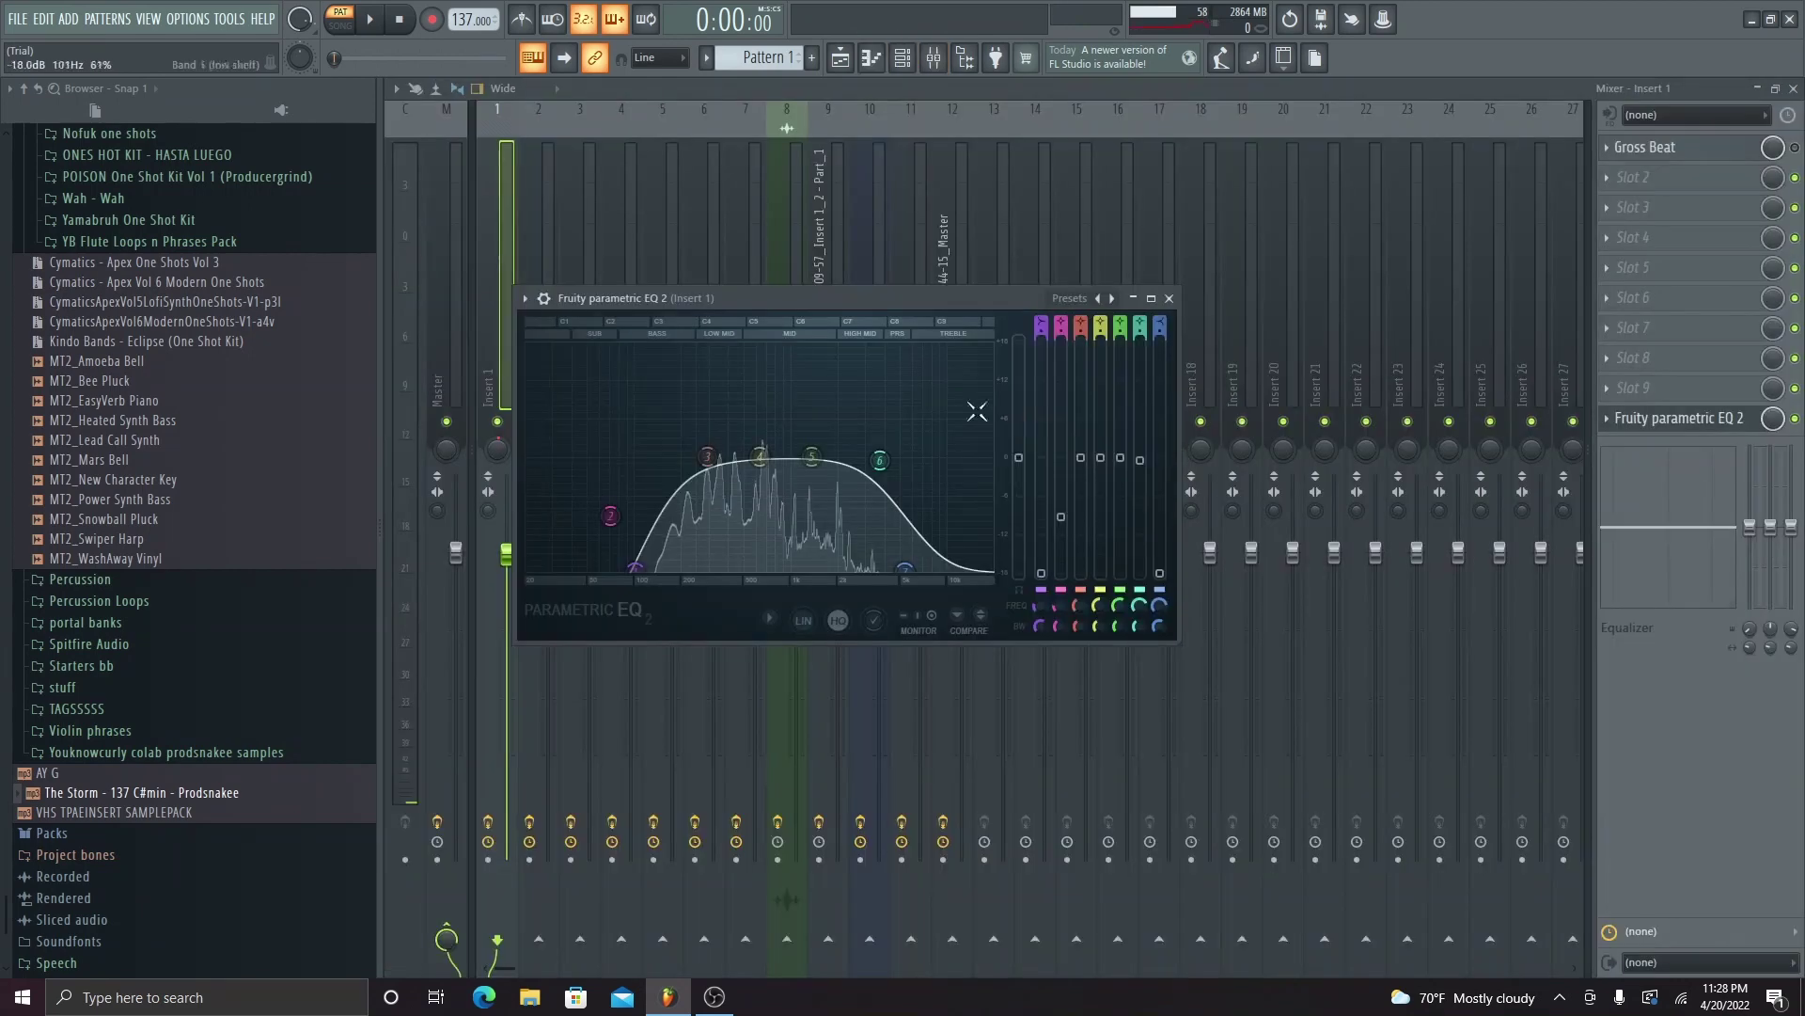
{"action": "left_click", "coordinate": [1168, 298]}
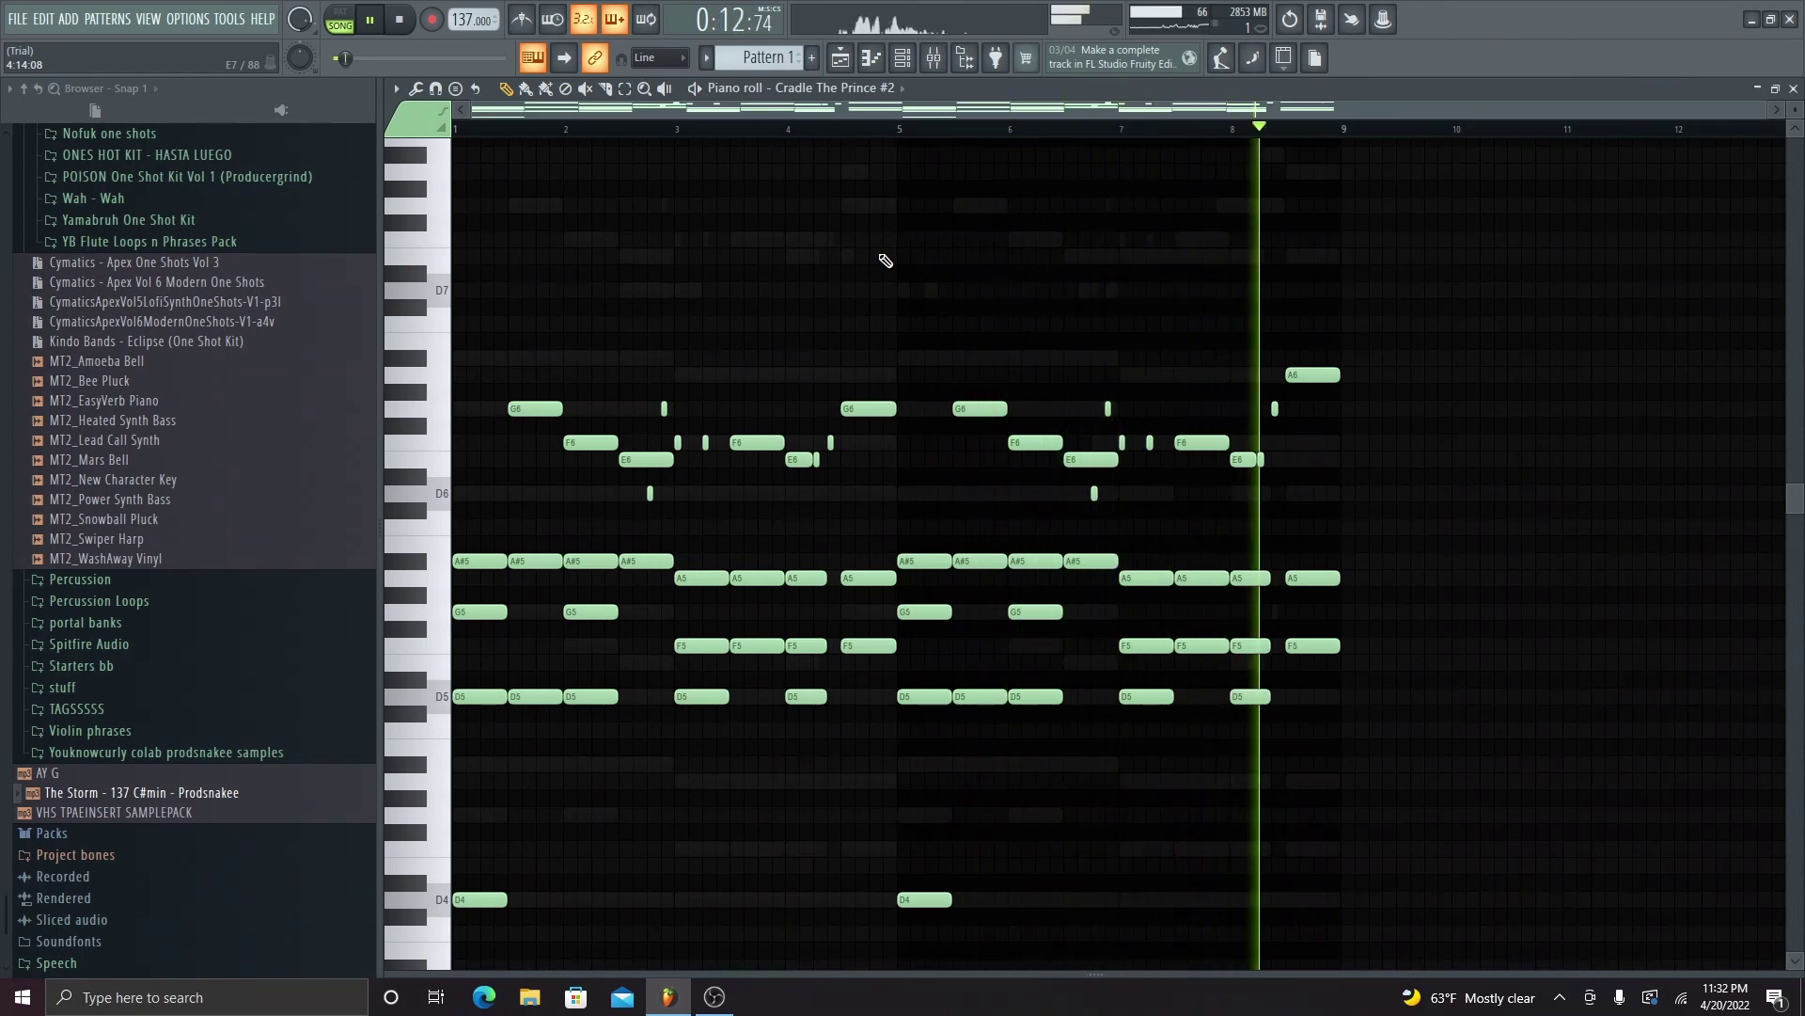
- Stop the Cradle The Prince #2 playback and review the Portal and Fruity parametric EQ 2 effects on Insert 2
{"action": "key", "text": "space"}
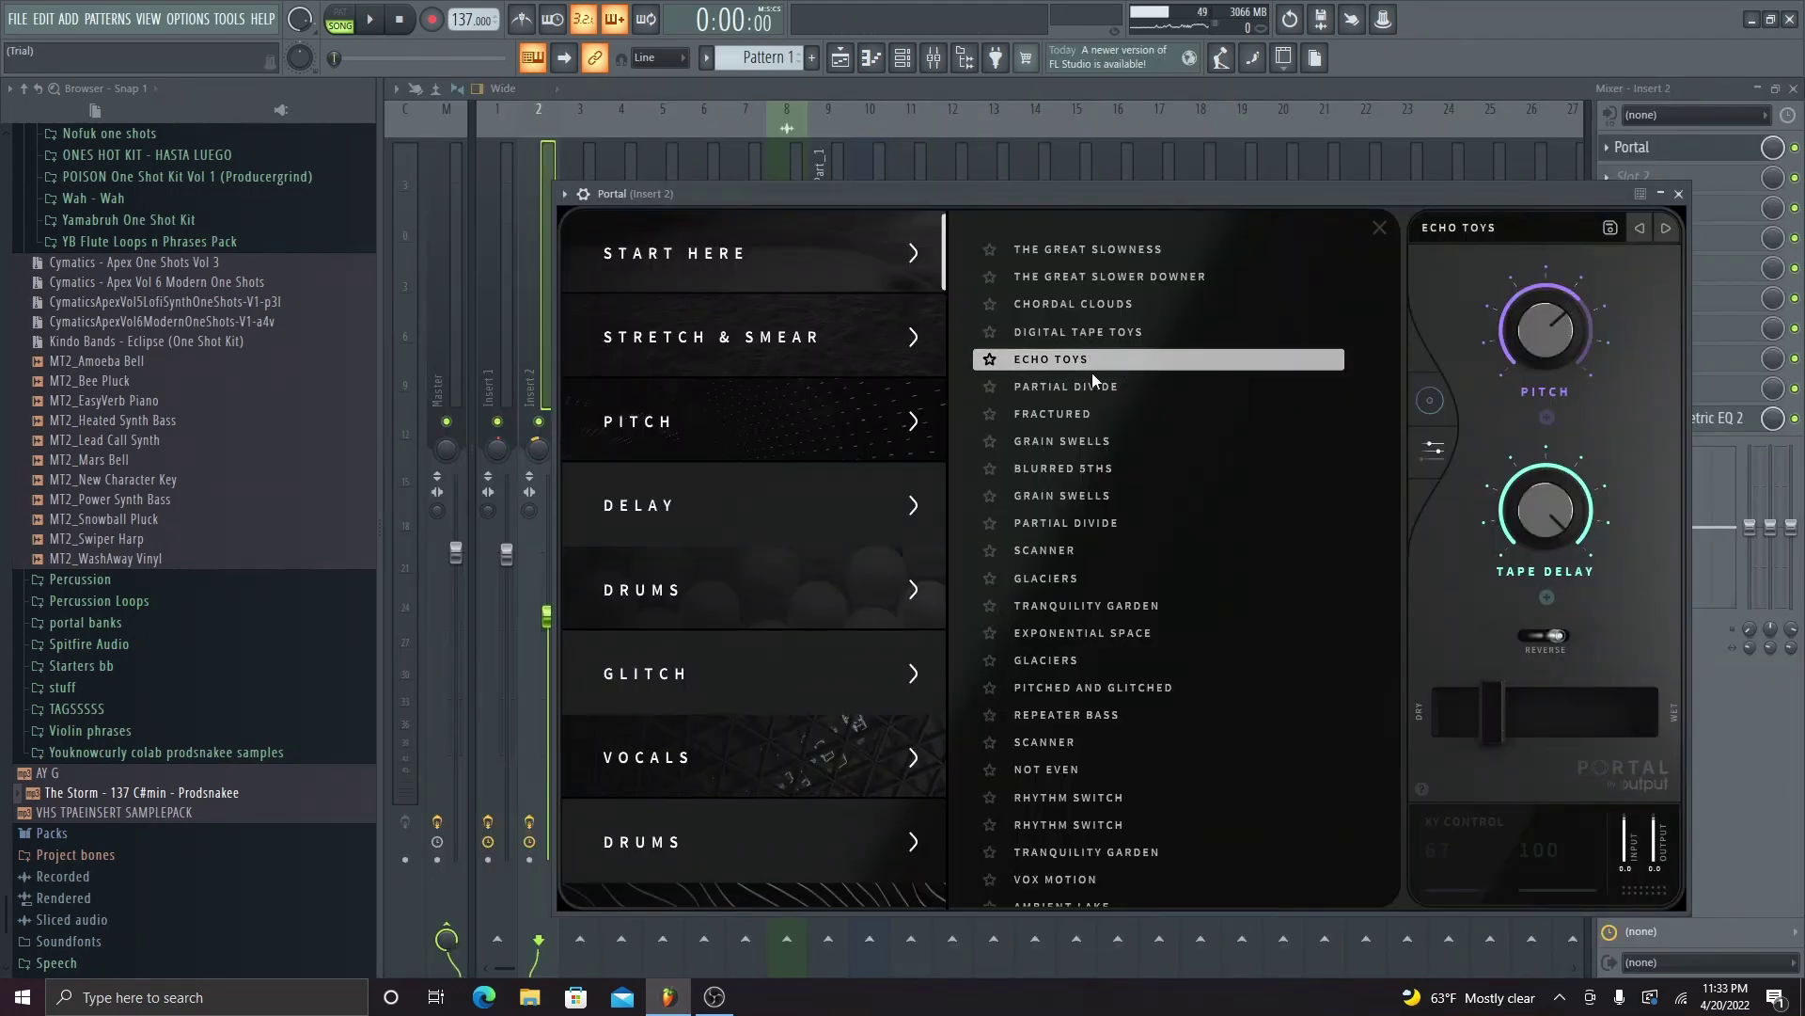
{"action": "left_click", "coordinate": [1679, 194]}
{"action": "left_click", "coordinate": [1679, 417]}
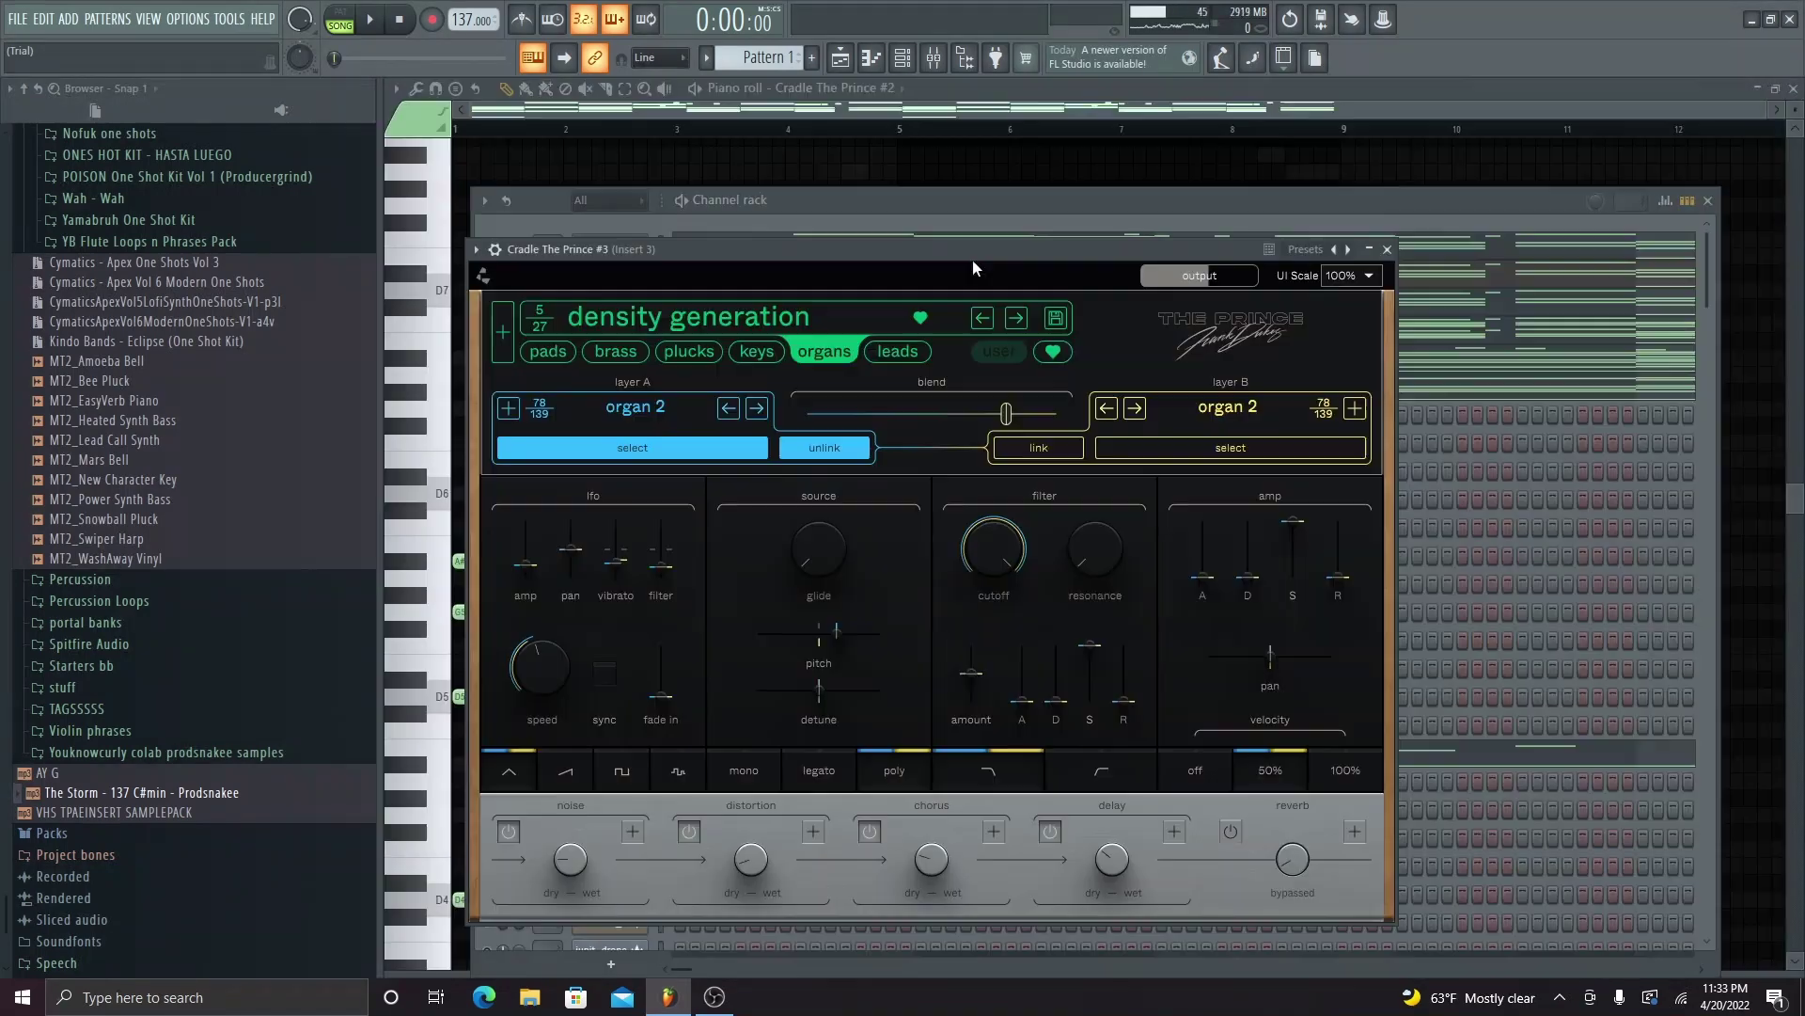
- Review the Cradle The Prince #3 synth settings and play its notes in the piano roll
{"action": "left_click_drag", "start_coordinate": [972, 259], "coordinate": [972, 205]}
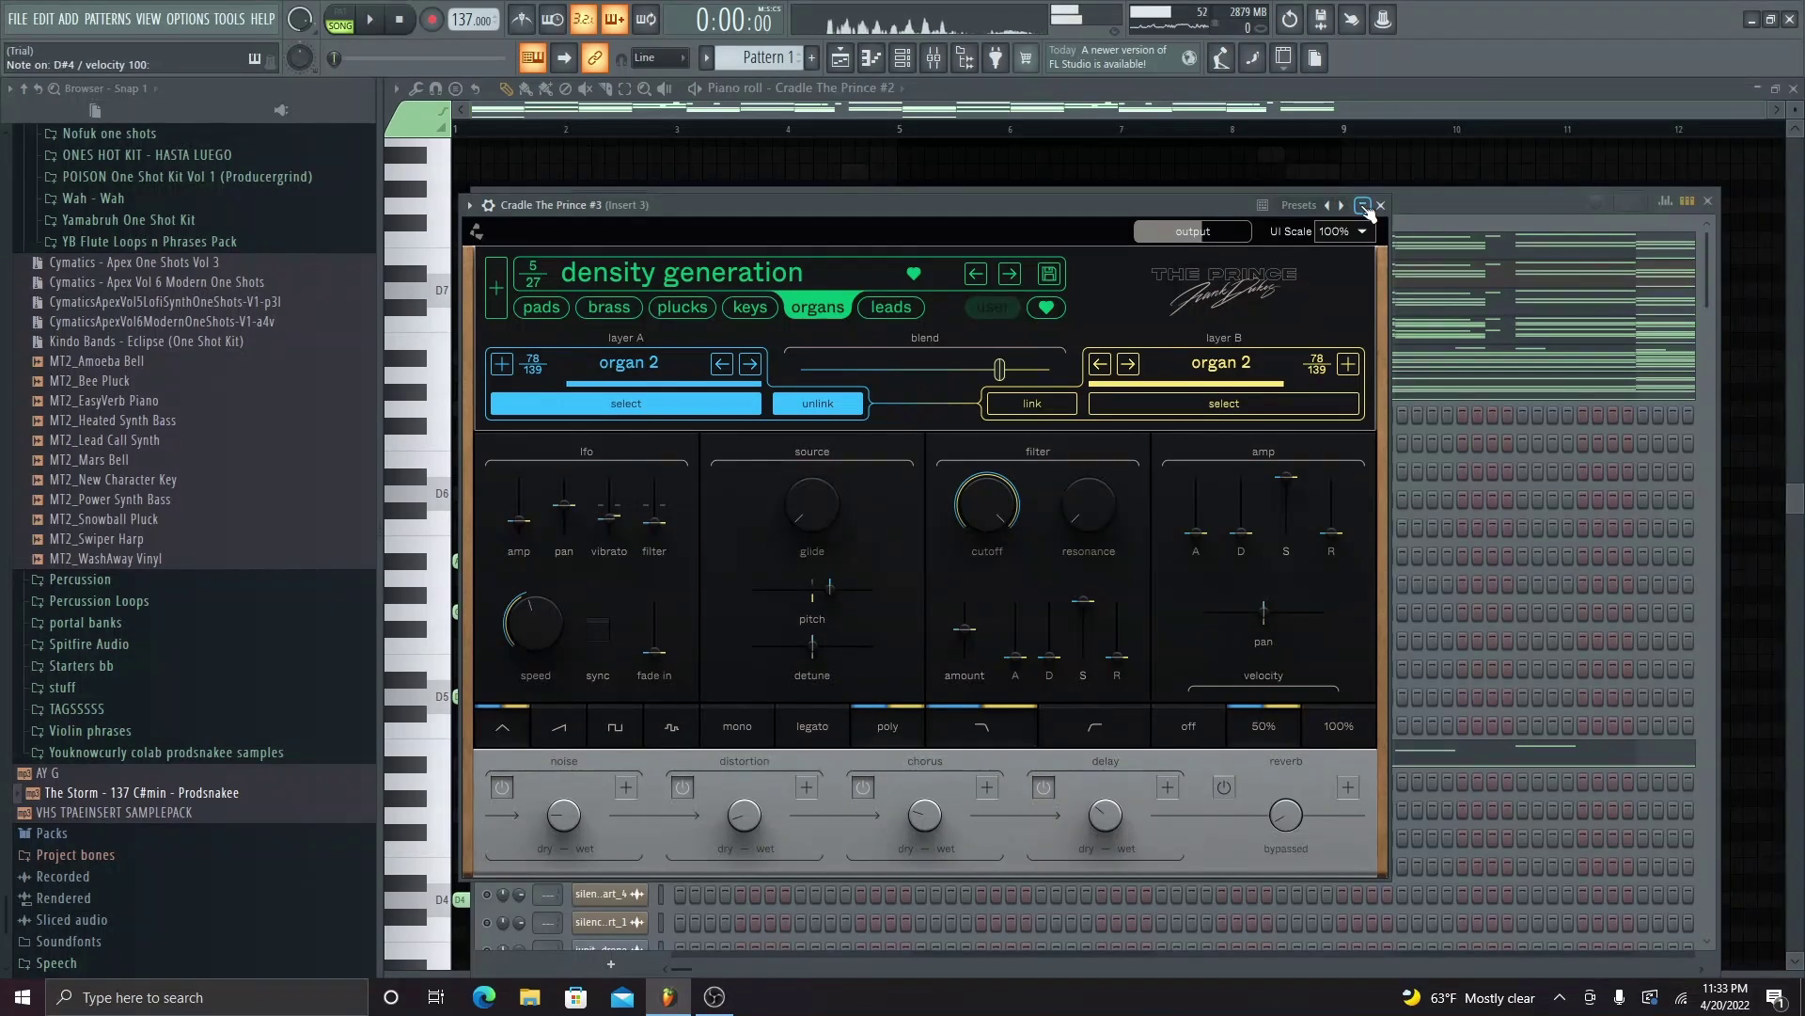
{"action": "left_click", "coordinate": [1362, 205]}
{"action": "key", "text": "space"}
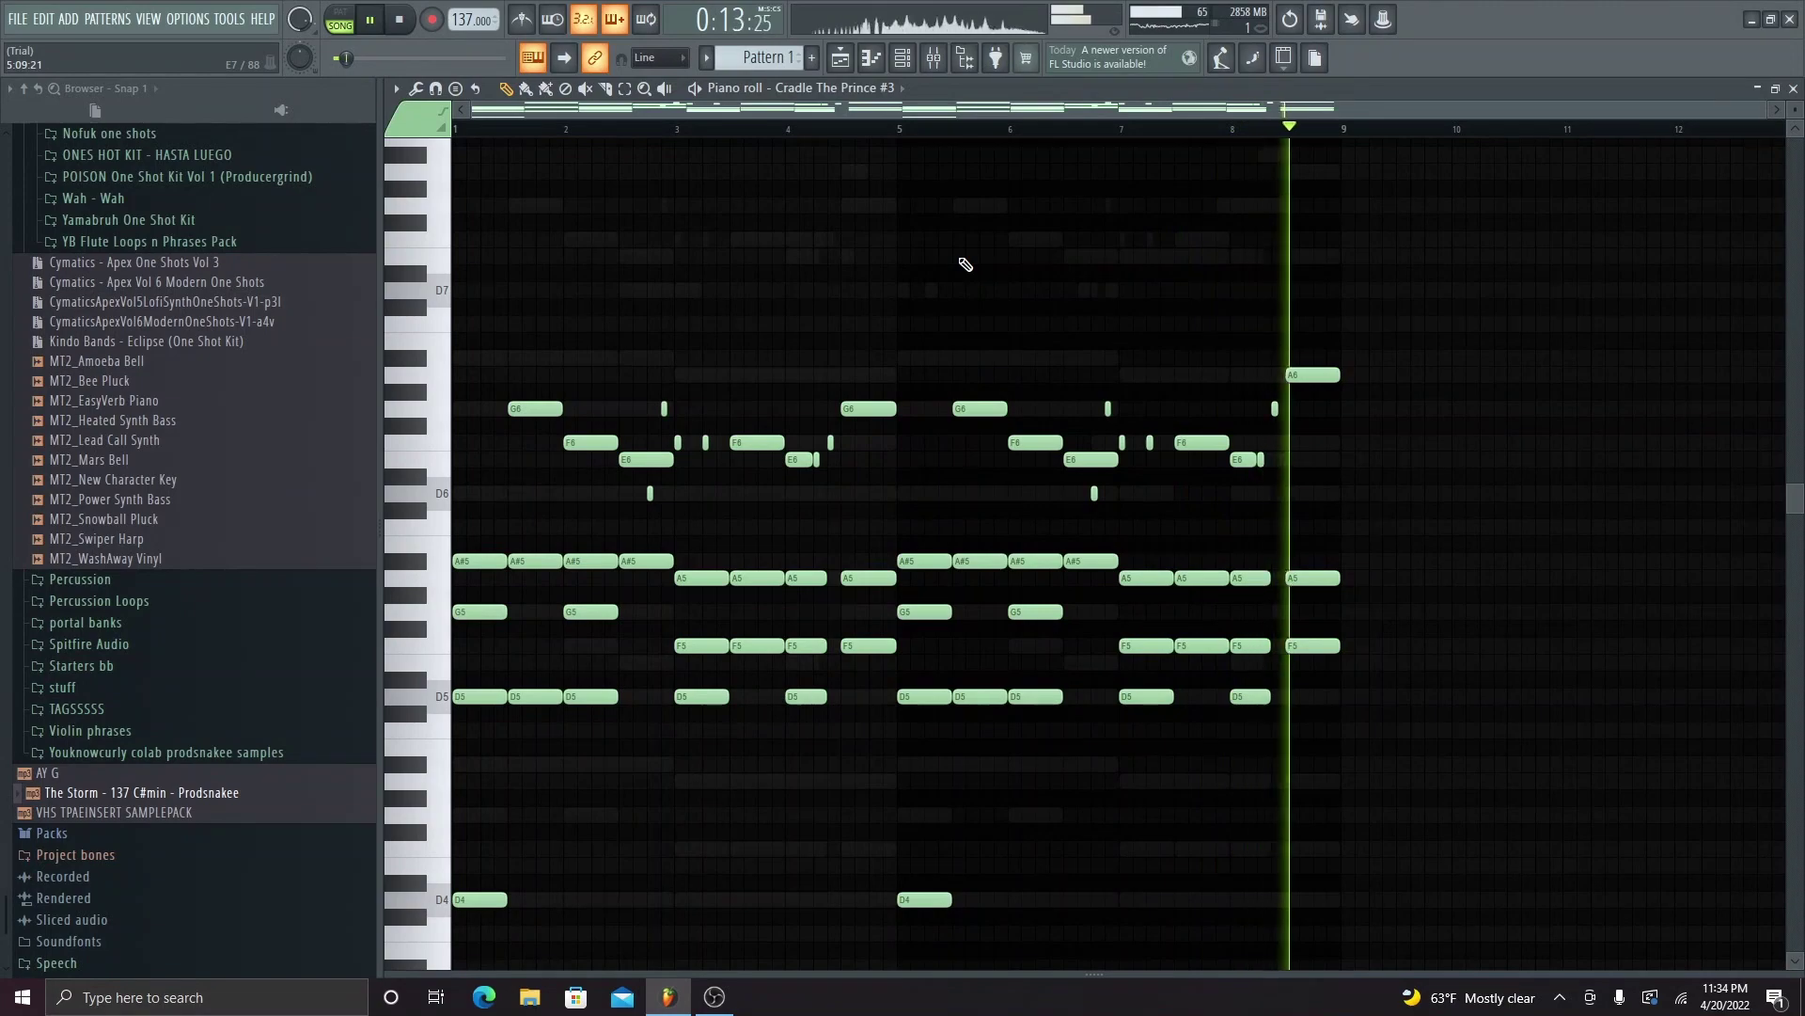
{"action": "key", "text": "F9"}
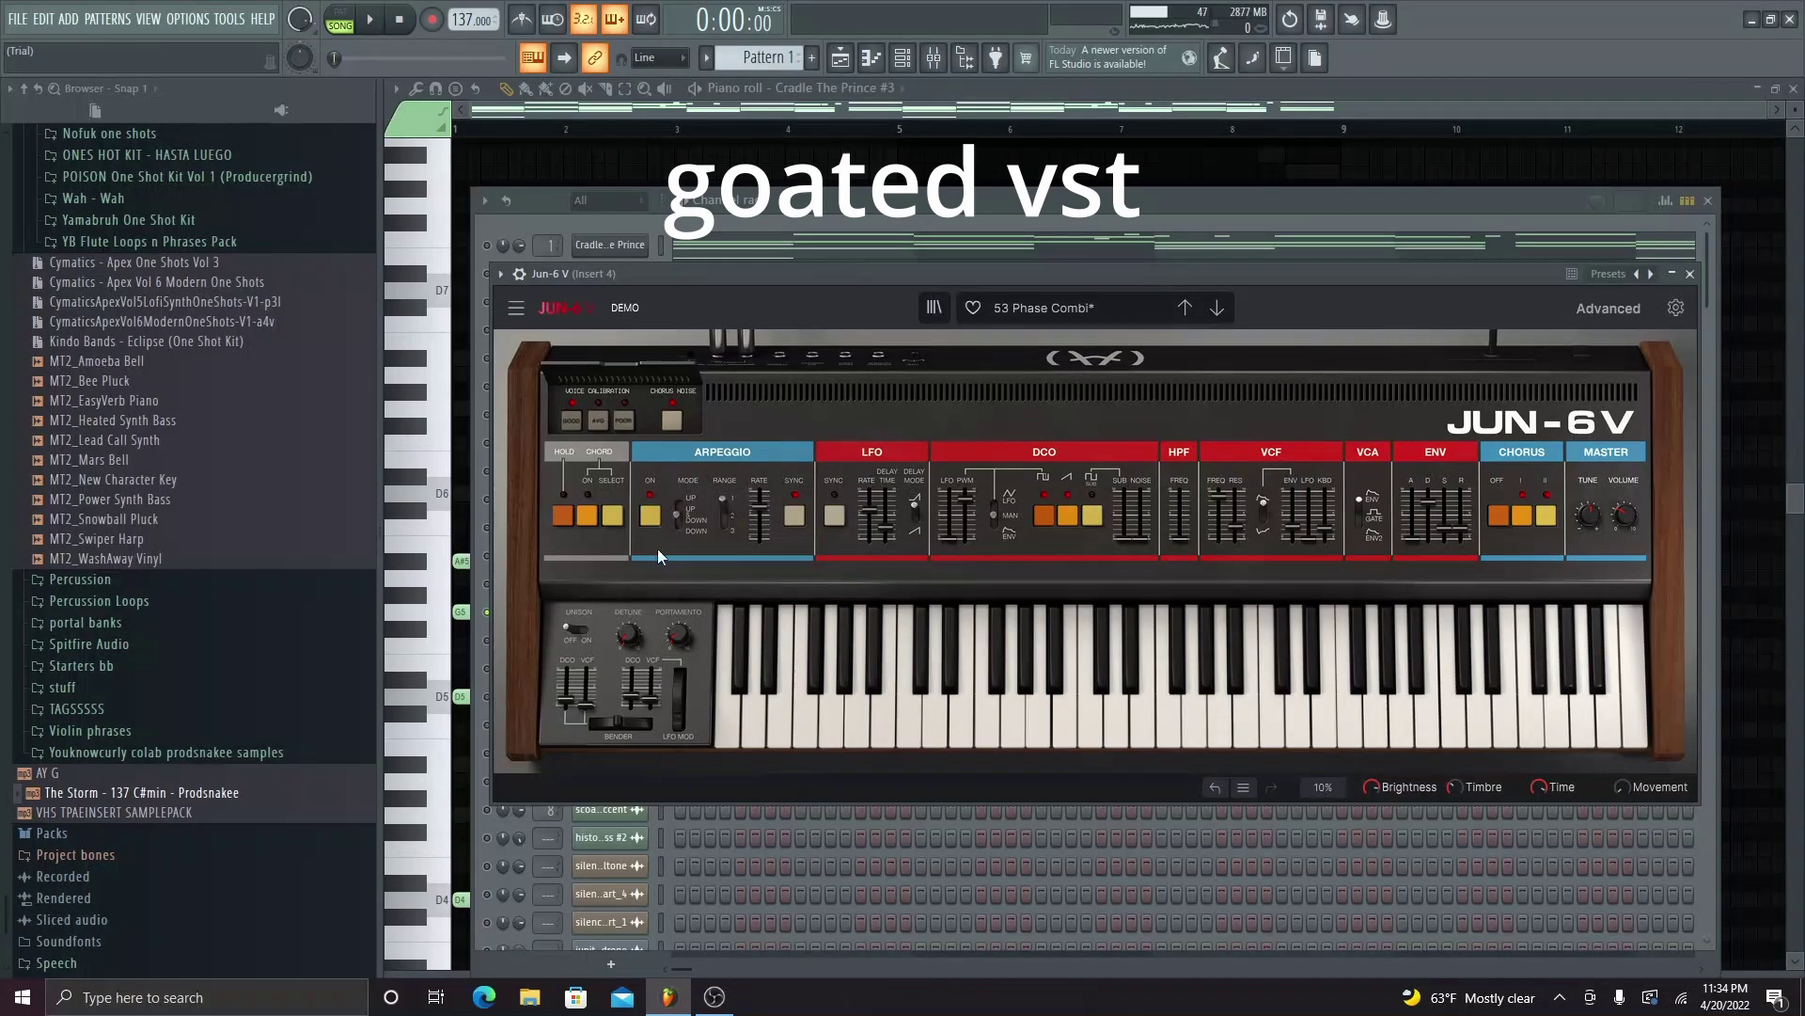
- Close the Jun-6 V synth window and listen to its notes in the piano roll
{"action": "left_click", "coordinate": [1689, 274]}
{"action": "key", "text": "F6"}
{"action": "key", "text": "space"}
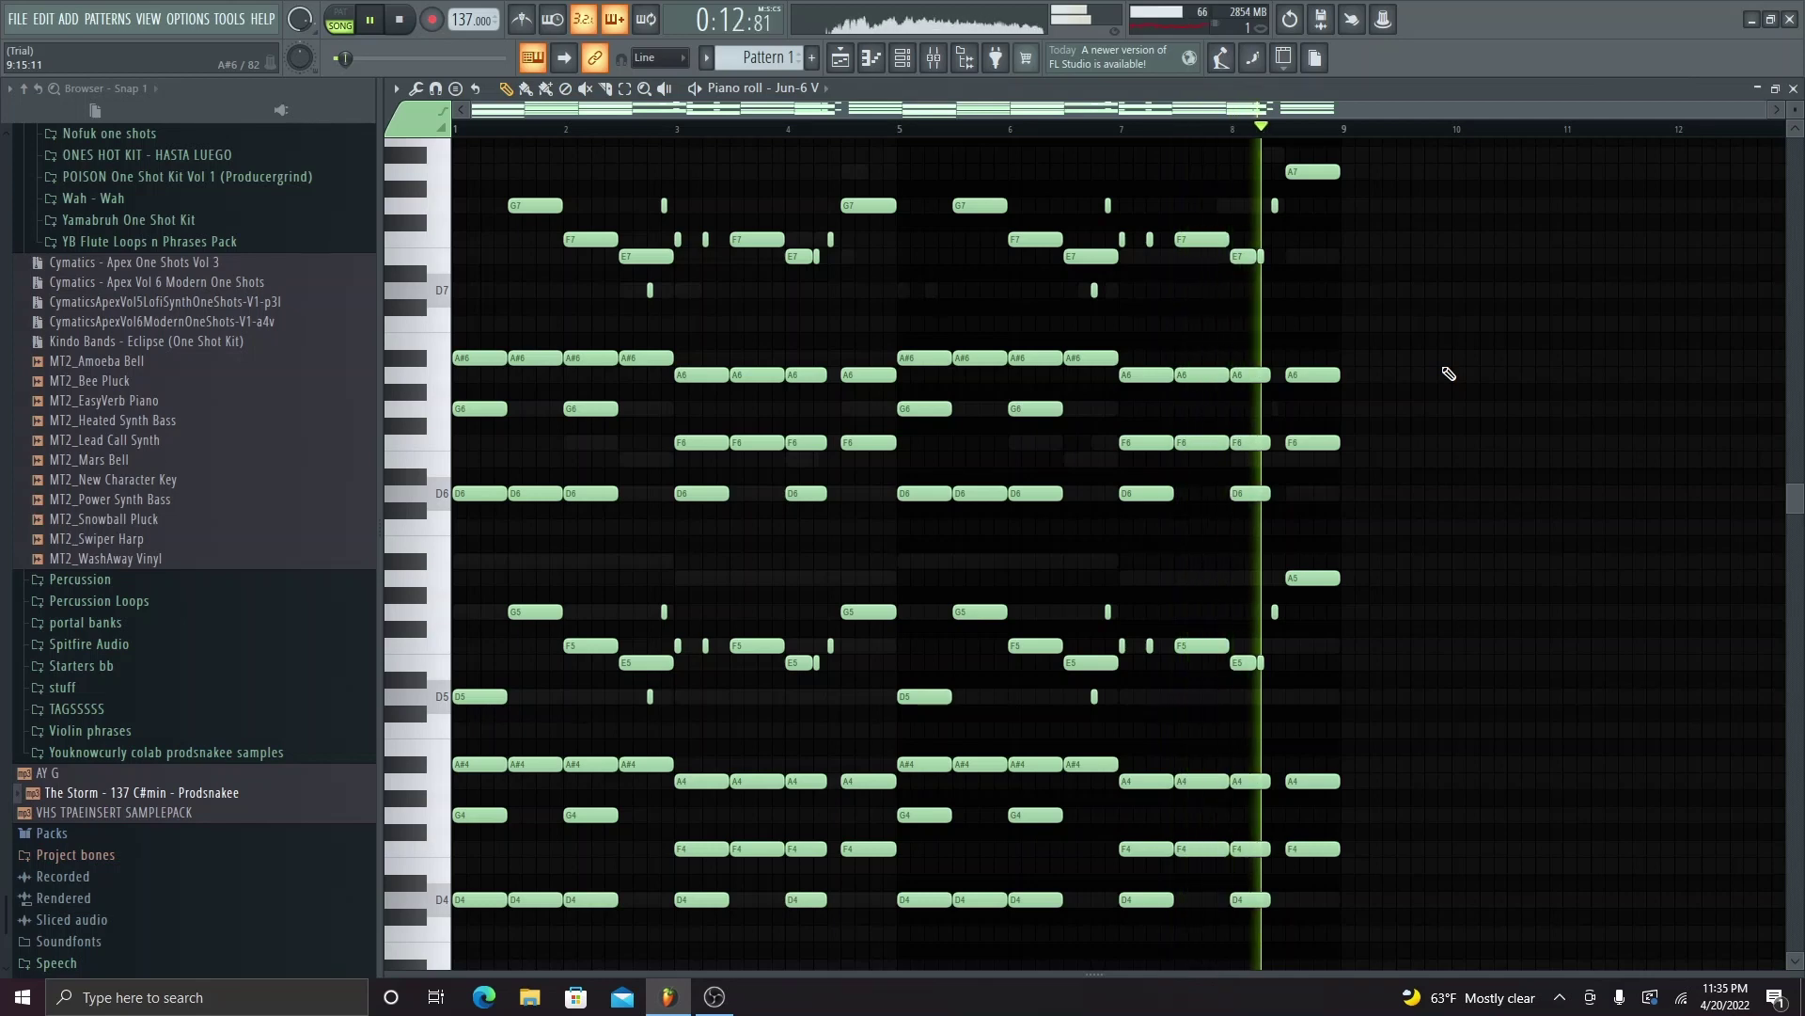
{"action": "key", "text": "space"}
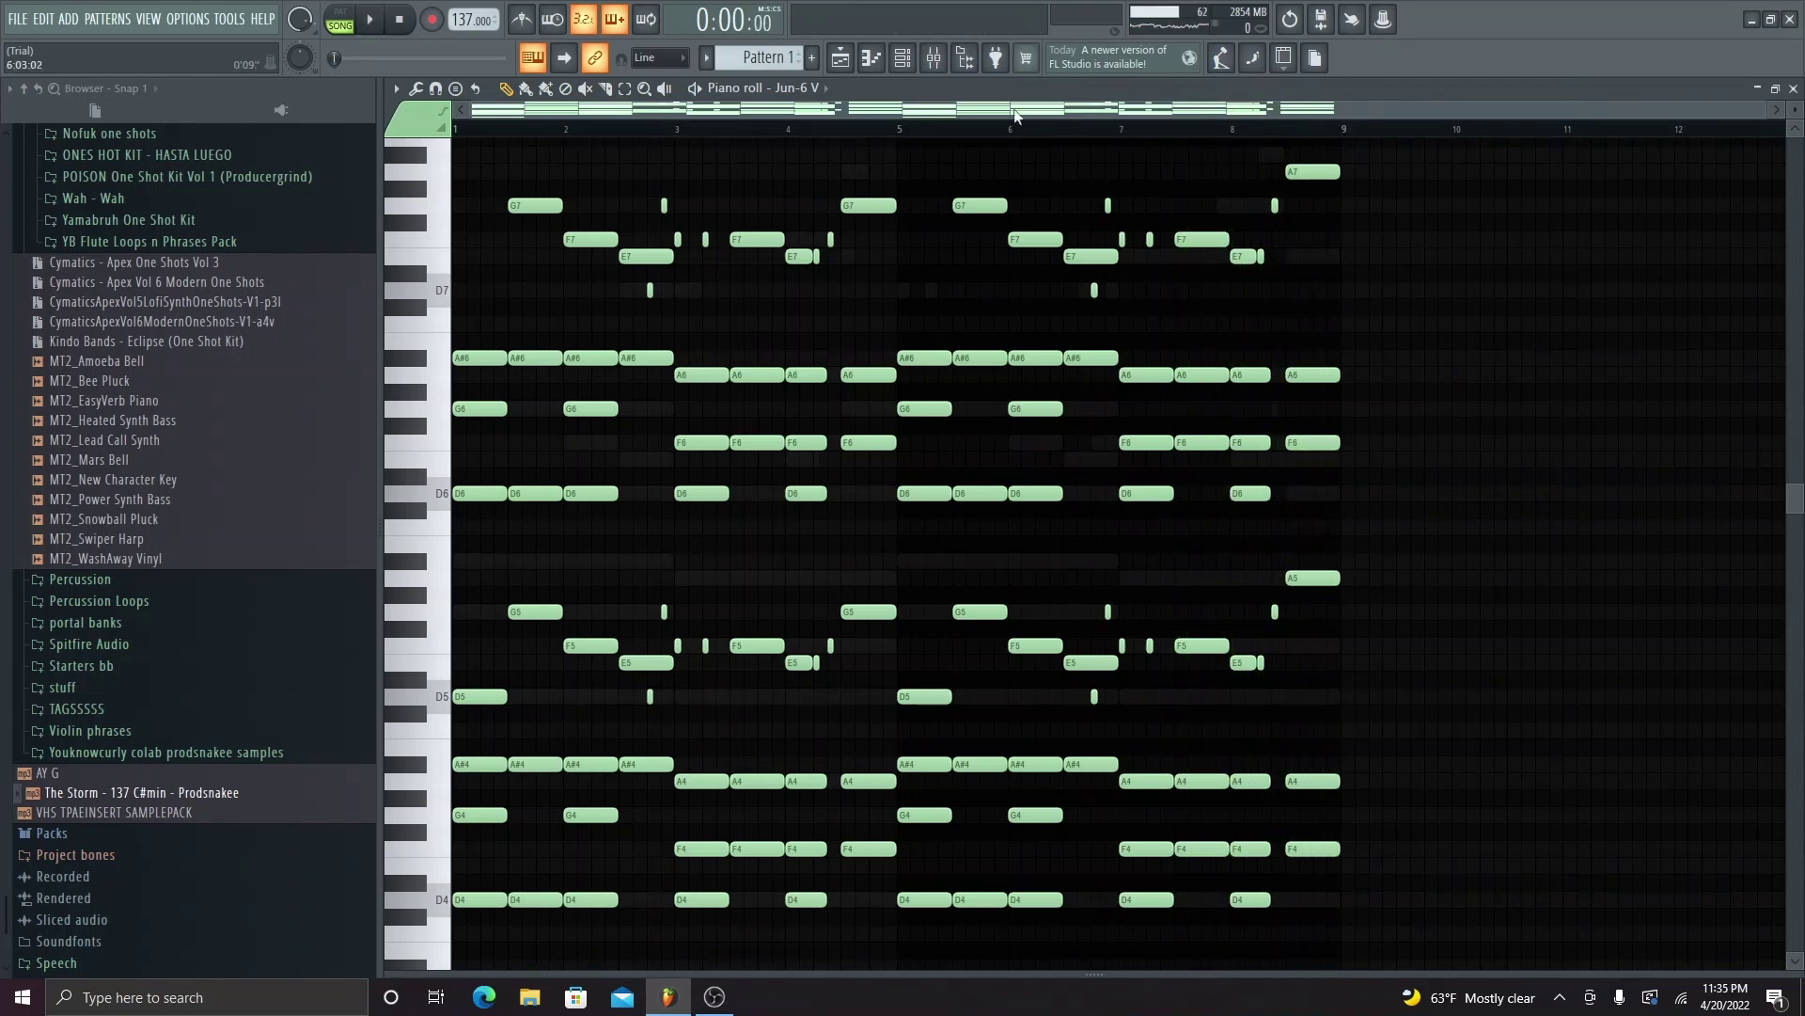
- Inspect the ValhallaVintageVerb, Fruity Delay 3, Fruity PanOMatic and Fruity parametric EQ 2 effects on mixer Insert 4
{"action": "key", "text": "F9"}
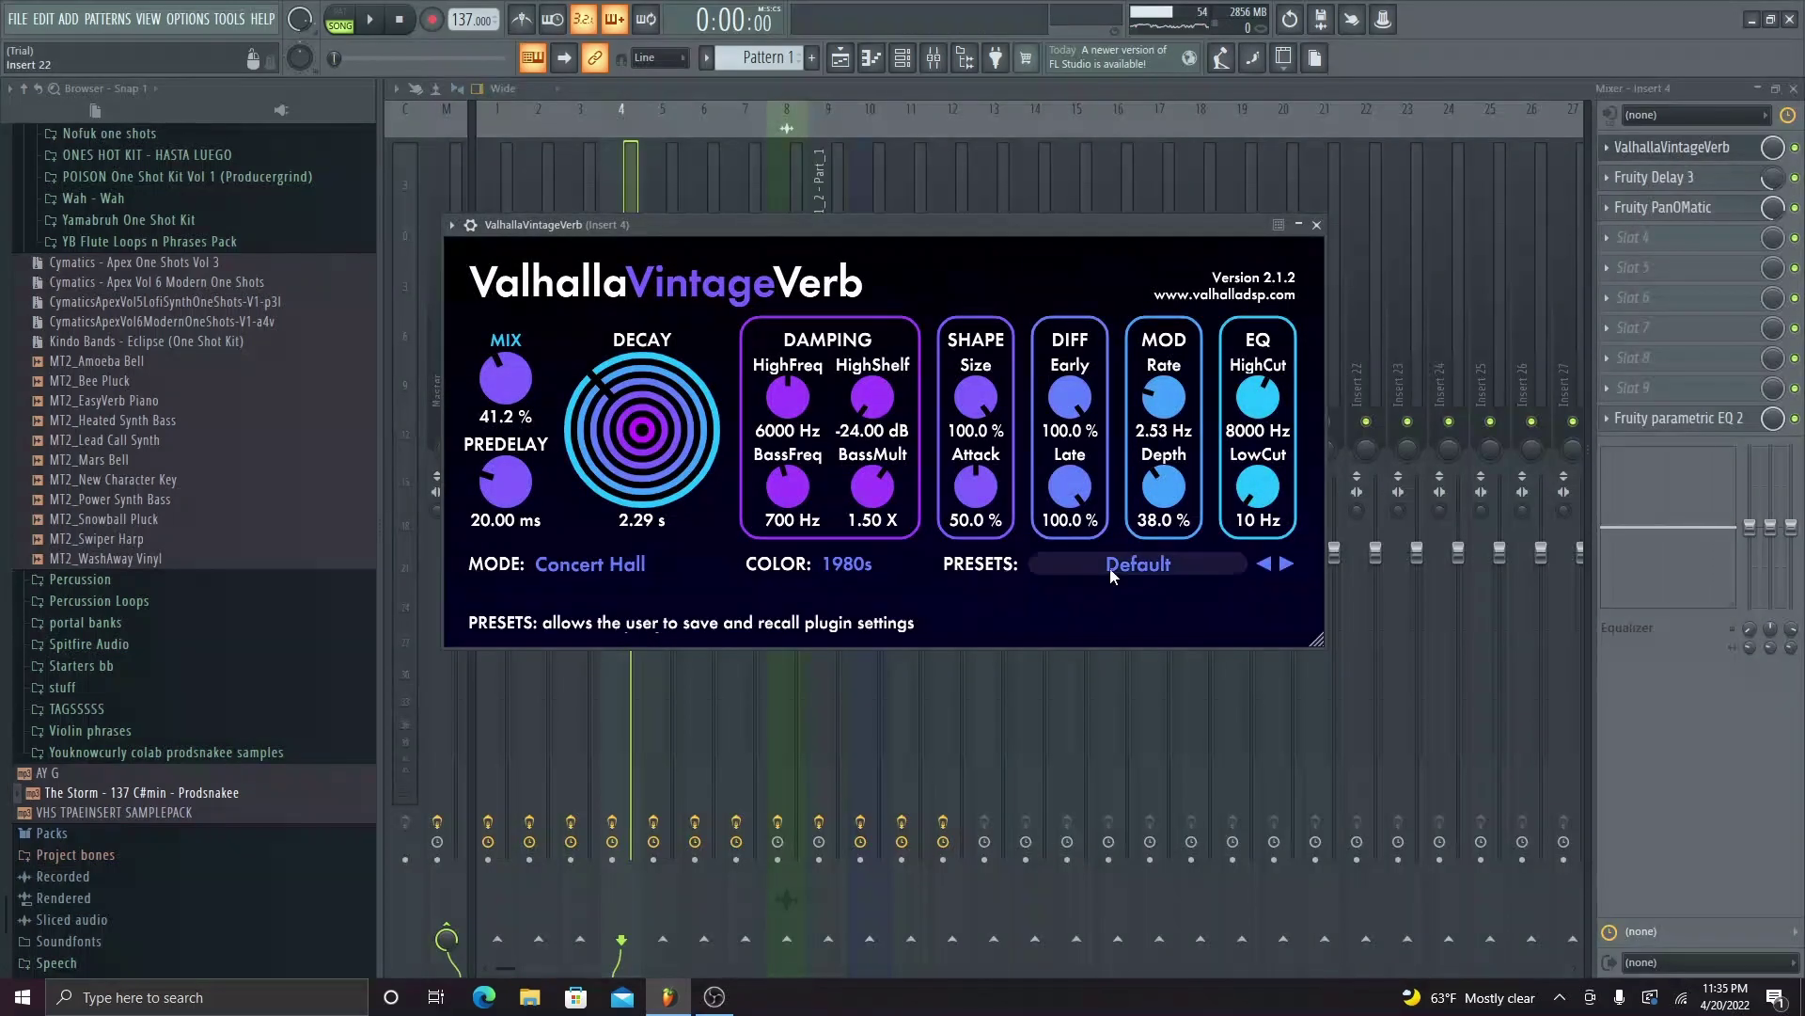
{"action": "left_click", "coordinate": [1318, 225]}
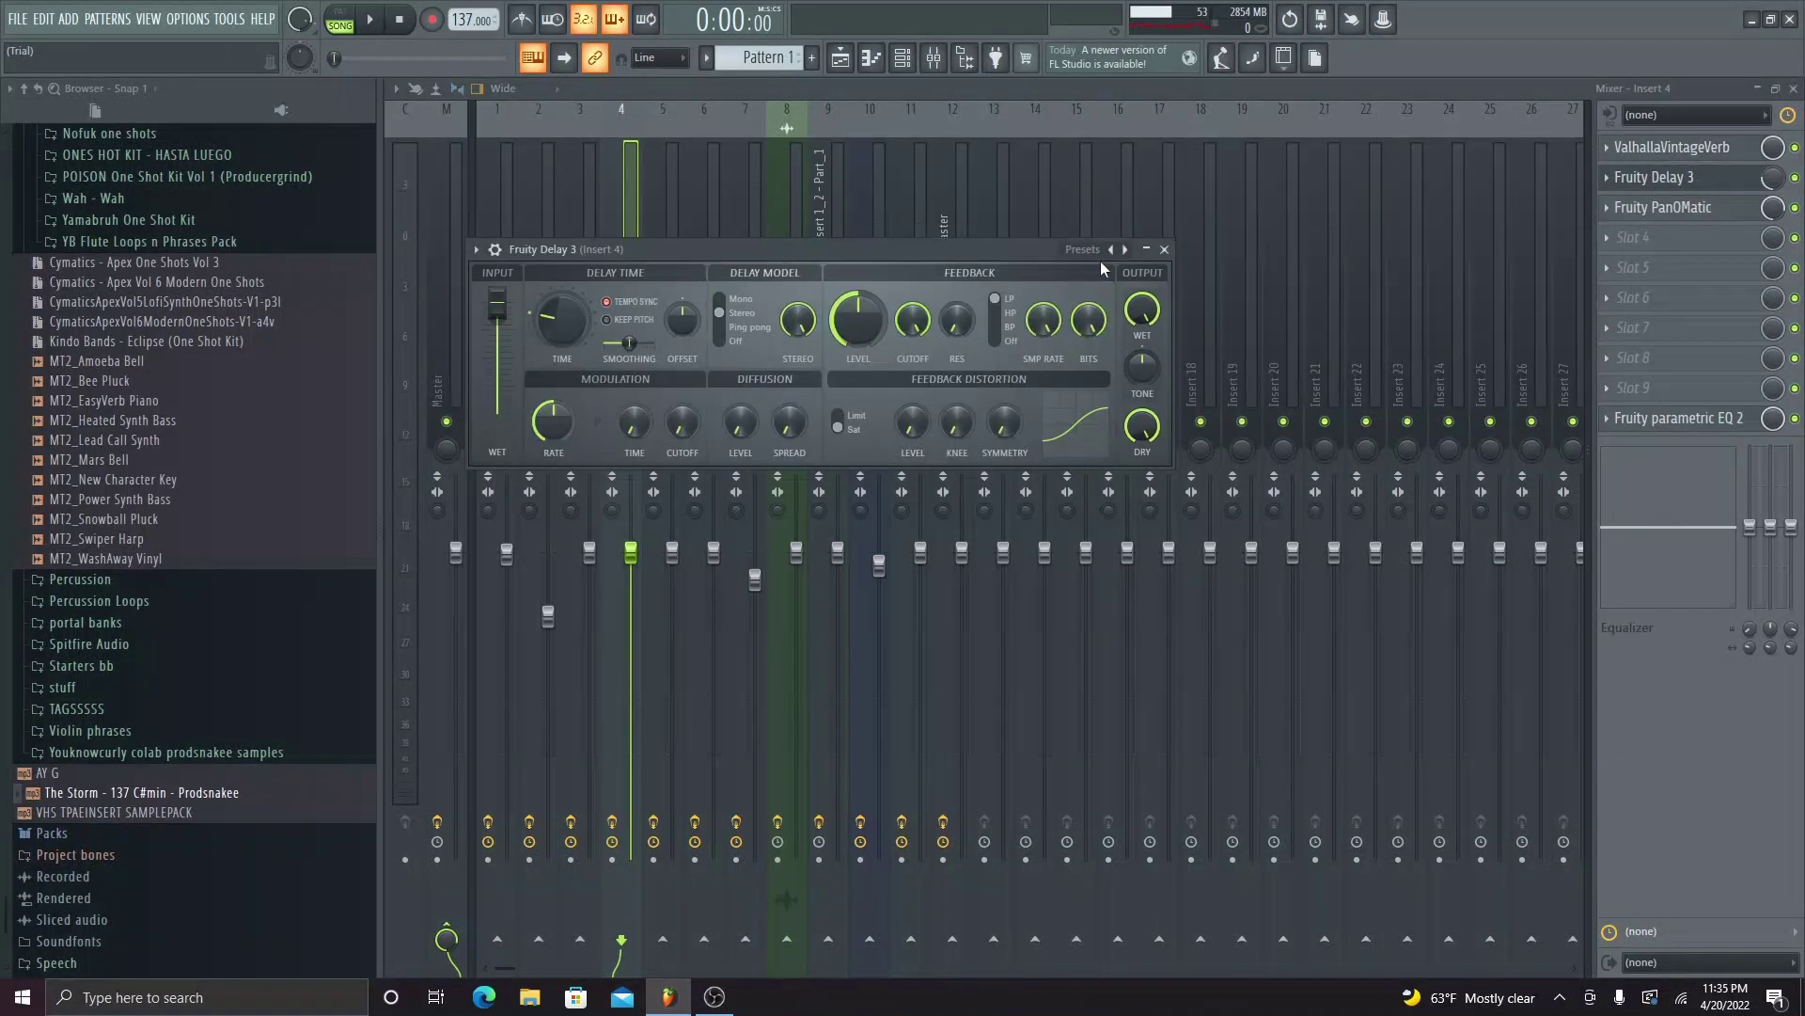
{"action": "right_click", "coordinate": [1129, 254]}
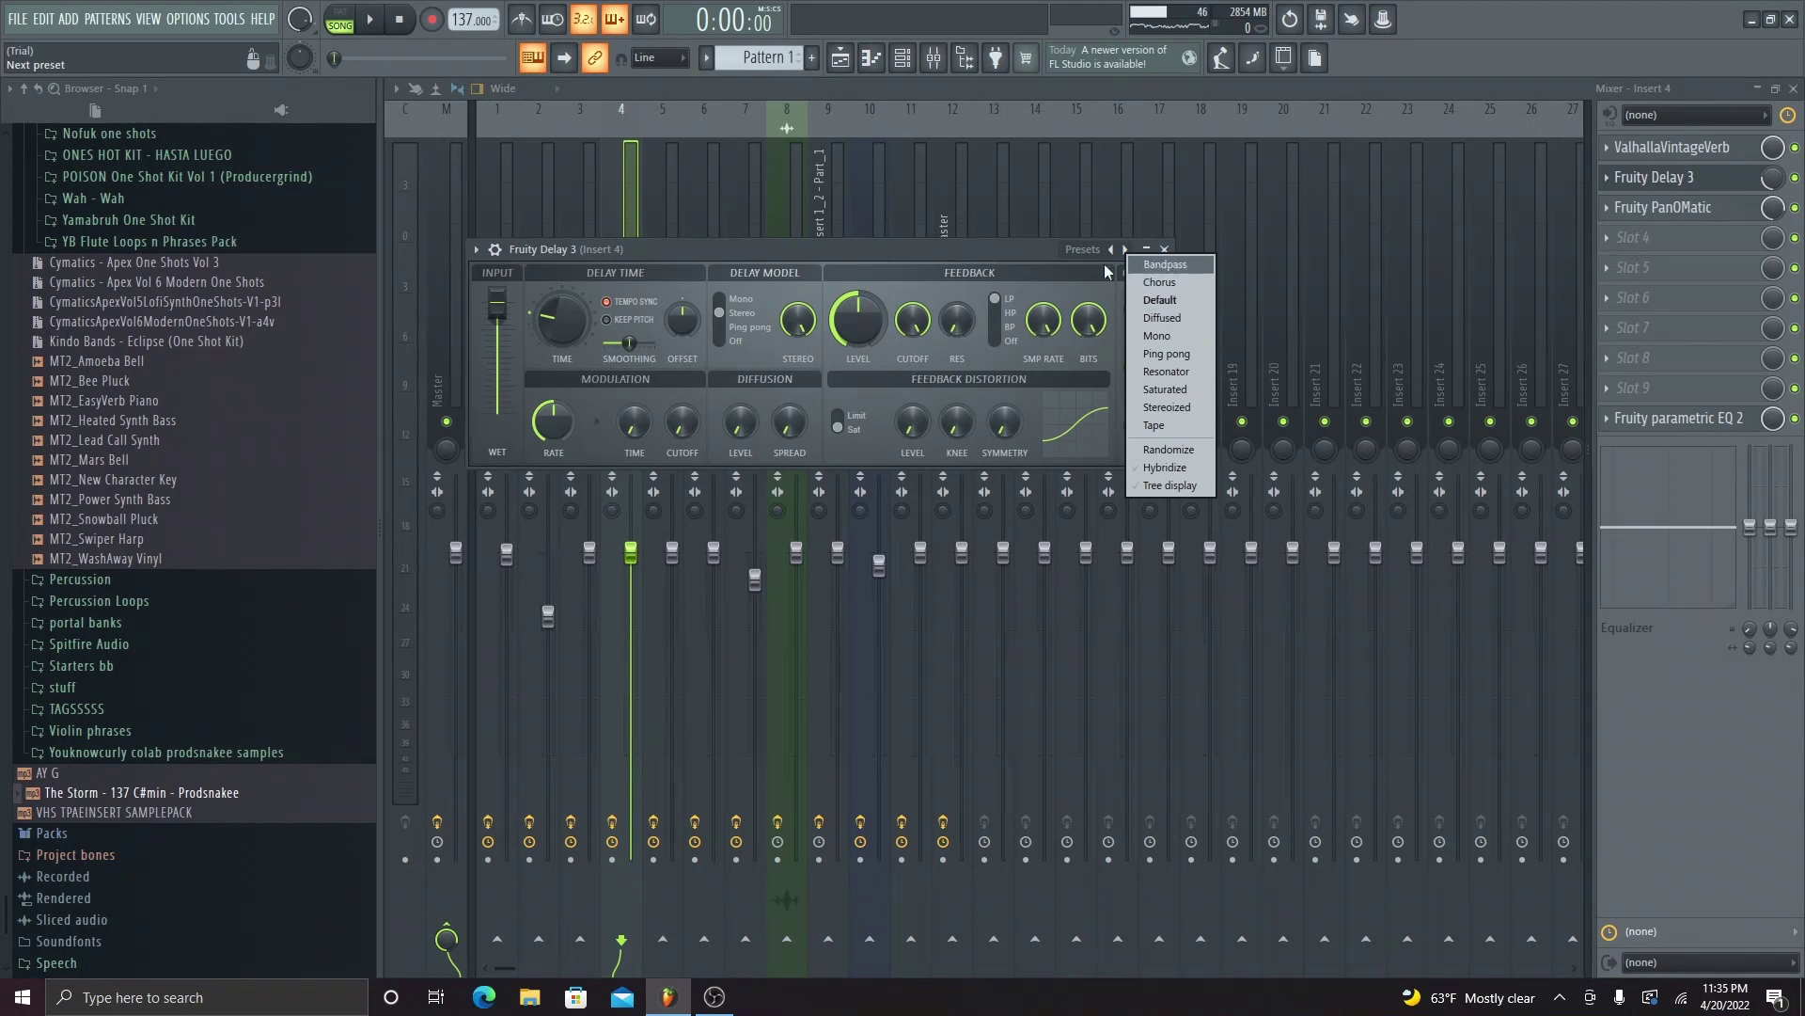
{"action": "left_click", "coordinate": [1086, 258]}
{"action": "left_click", "coordinate": [1170, 250]}
{"action": "left_click", "coordinate": [1660, 206]}
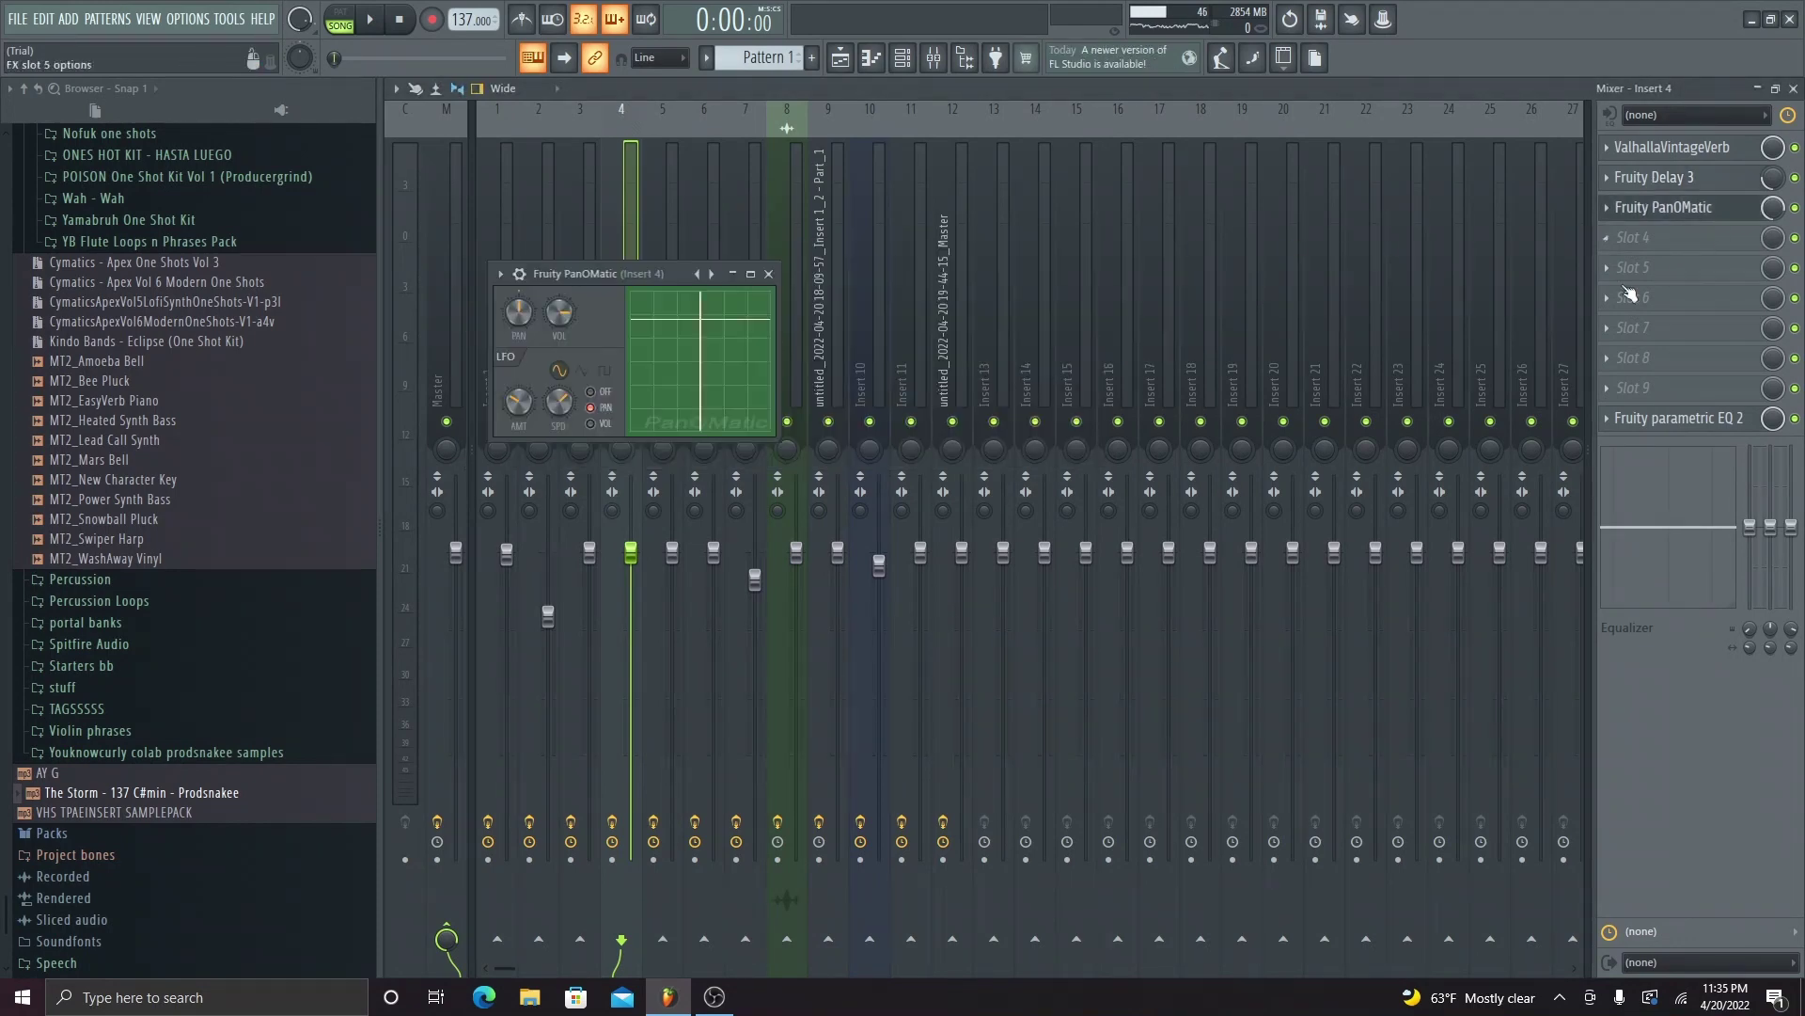
{"action": "left_click", "coordinate": [769, 274]}
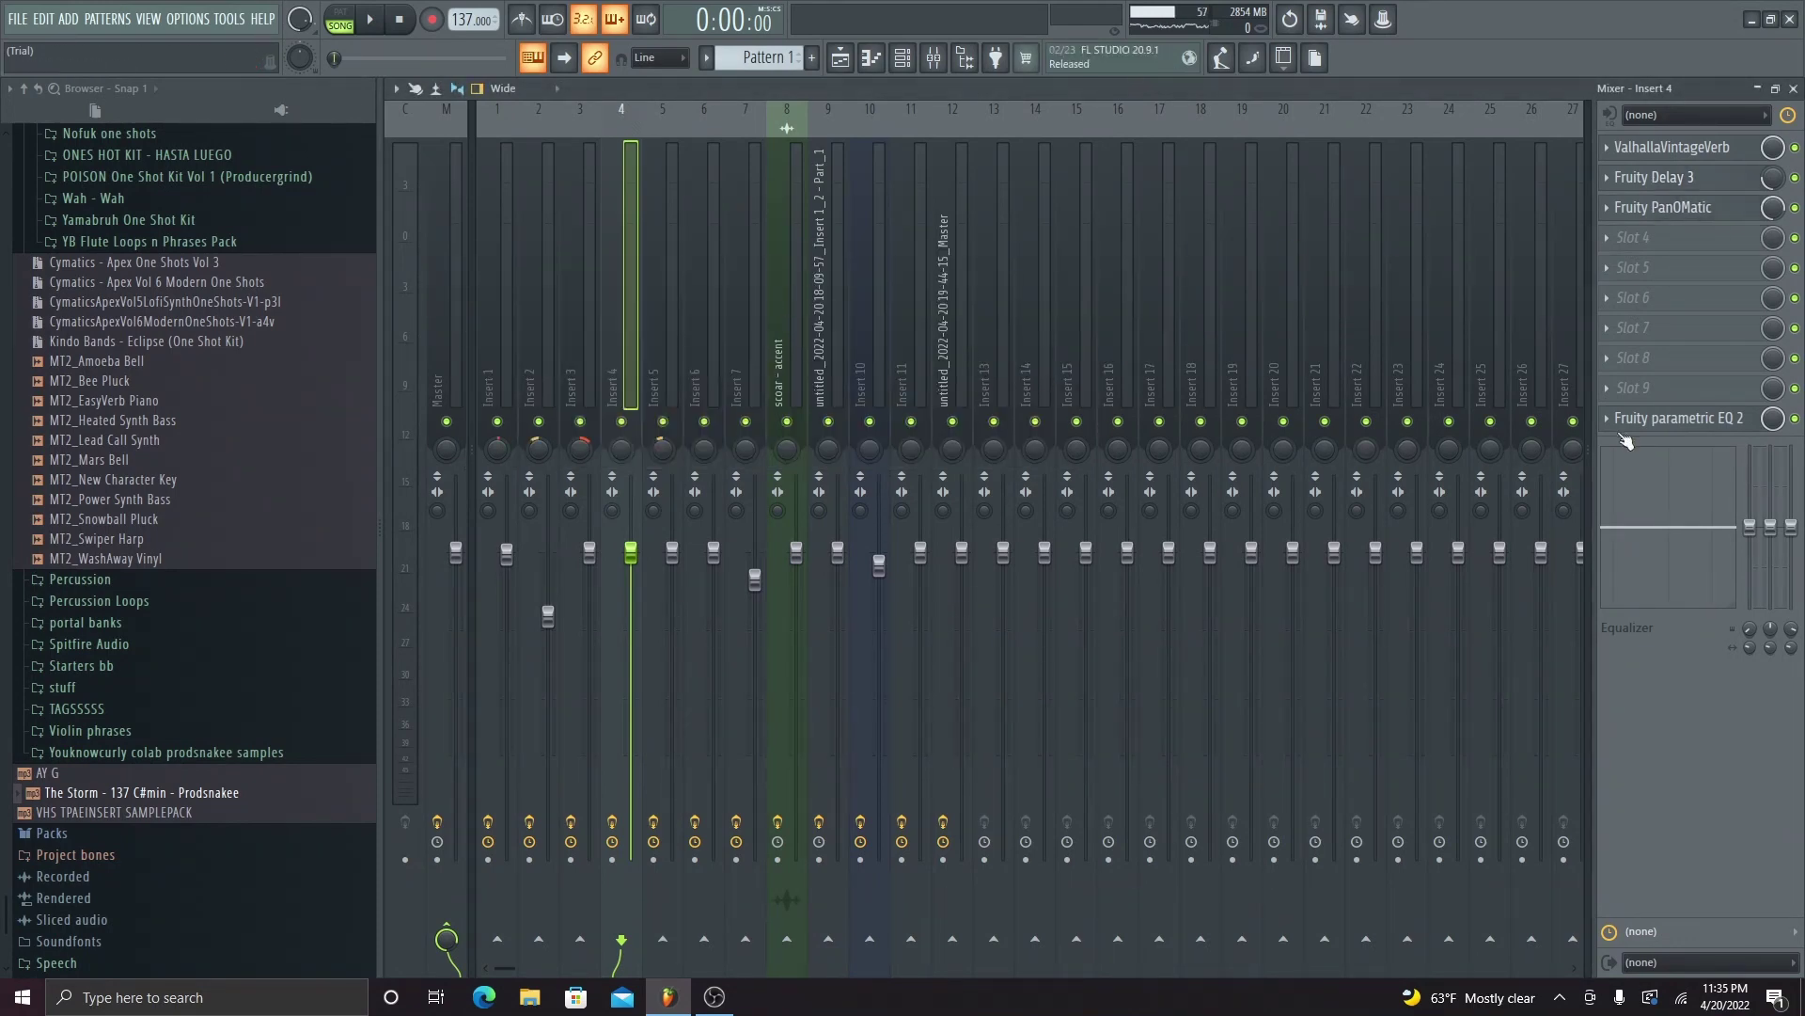
{"action": "left_click", "coordinate": [1672, 423]}
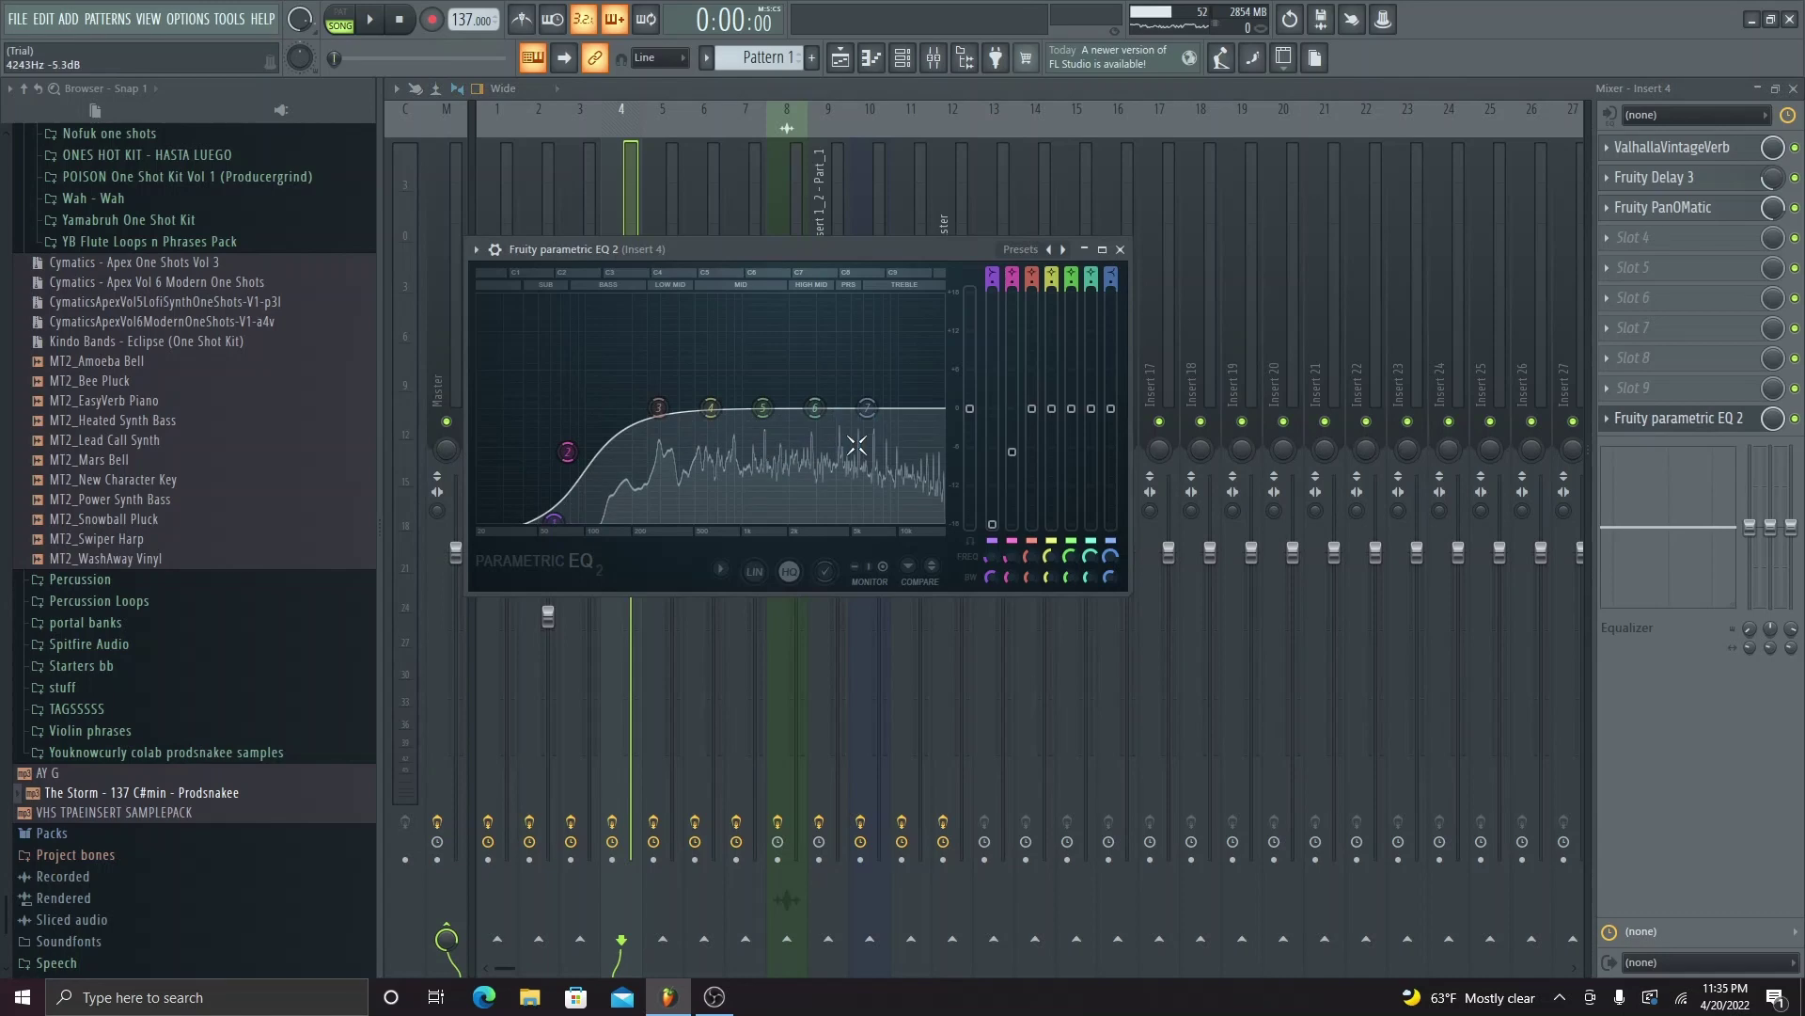
{"action": "left_click", "coordinate": [1120, 249]}
- Review the Cradle The Prince #4 synth settings and listen to its notes in the piano roll
{"action": "key", "text": "F9"}
{"action": "left_click_drag", "start_coordinate": [800, 309], "coordinate": [815, 242]}
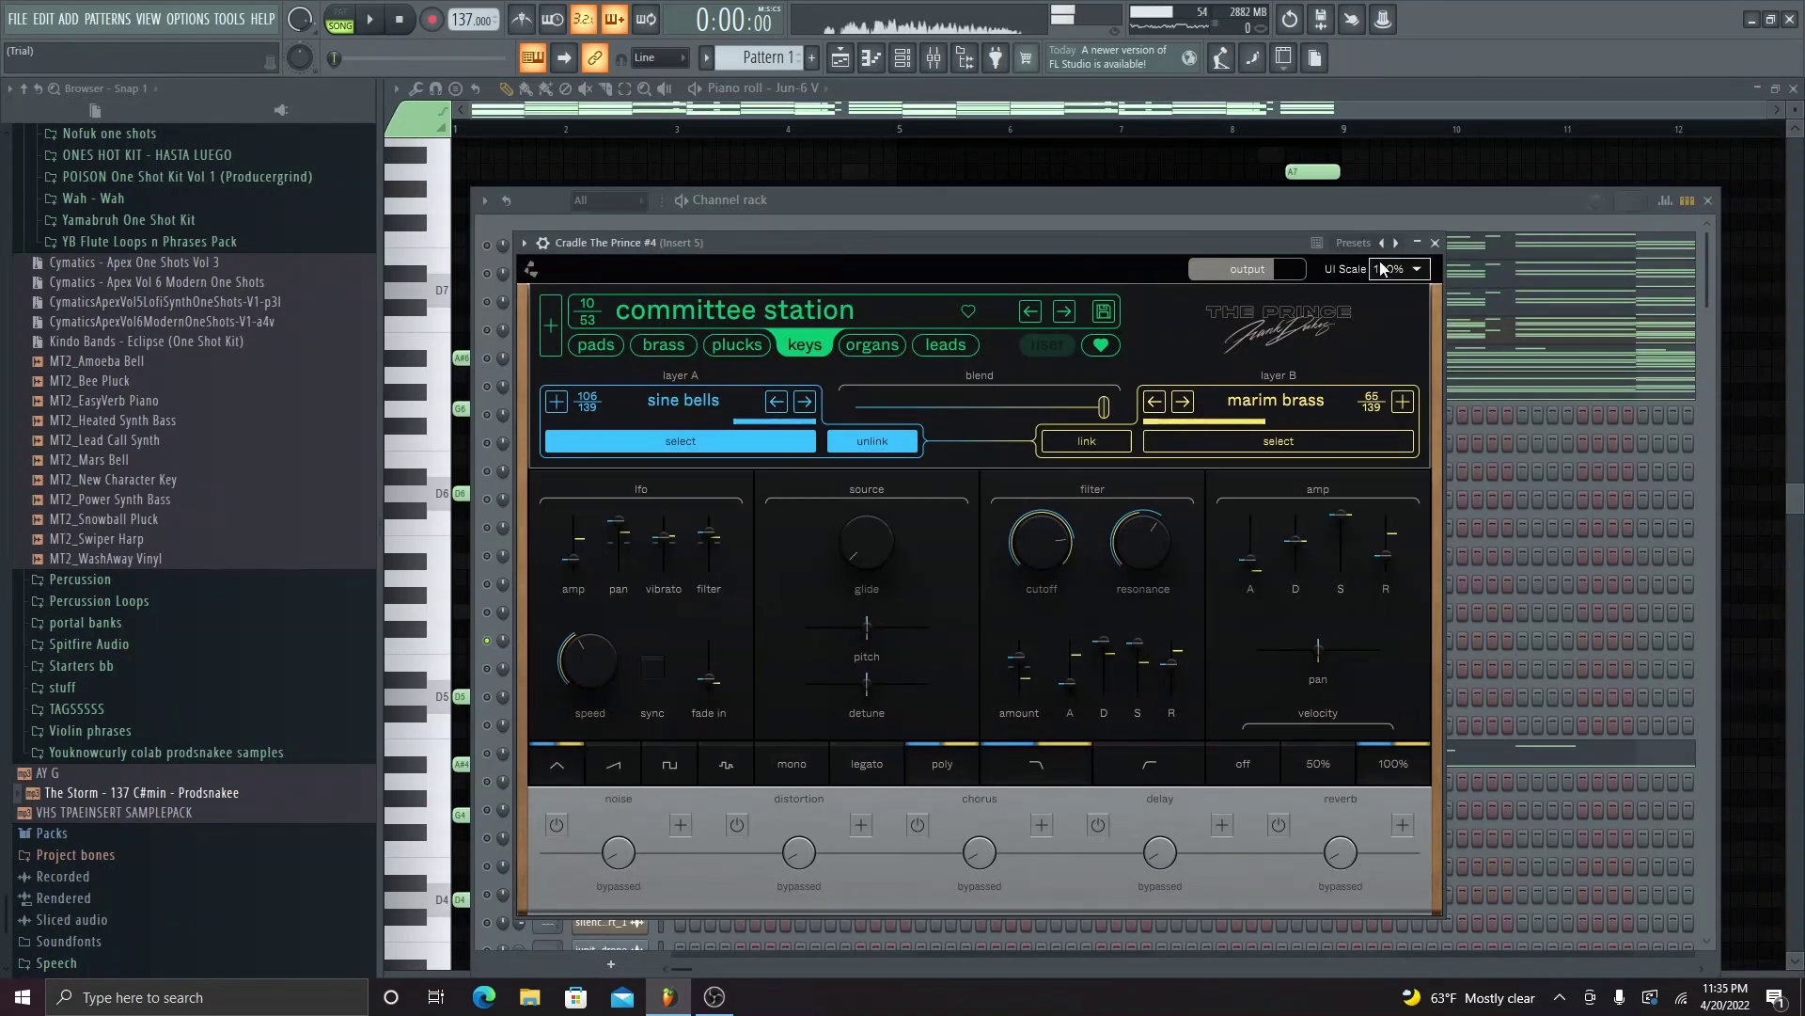
{"action": "left_click", "coordinate": [1436, 244]}
{"action": "left_click", "coordinate": [1707, 201]}
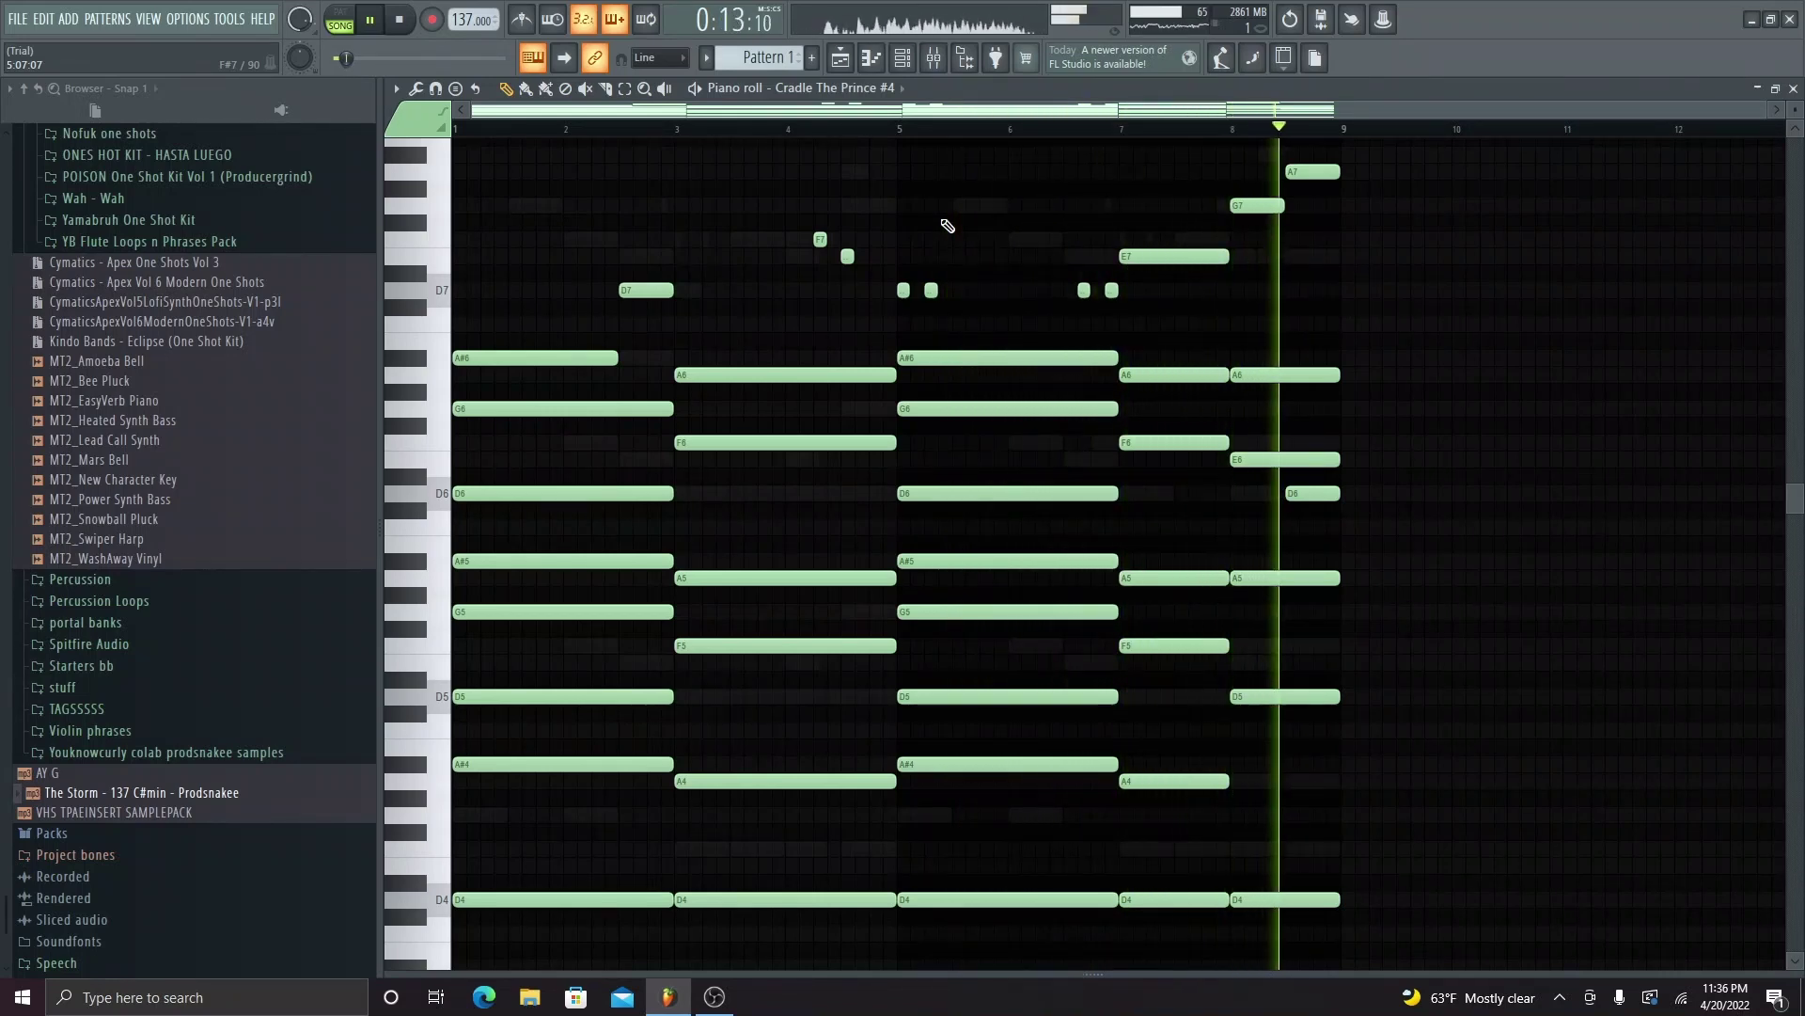
{"action": "key", "text": "space"}
- Inspect the Fruity Delay 3 with its preset list, Crystallizer and Fruity parametric EQ 2 on mixer Insert 5
{"action": "key", "text": "F9"}
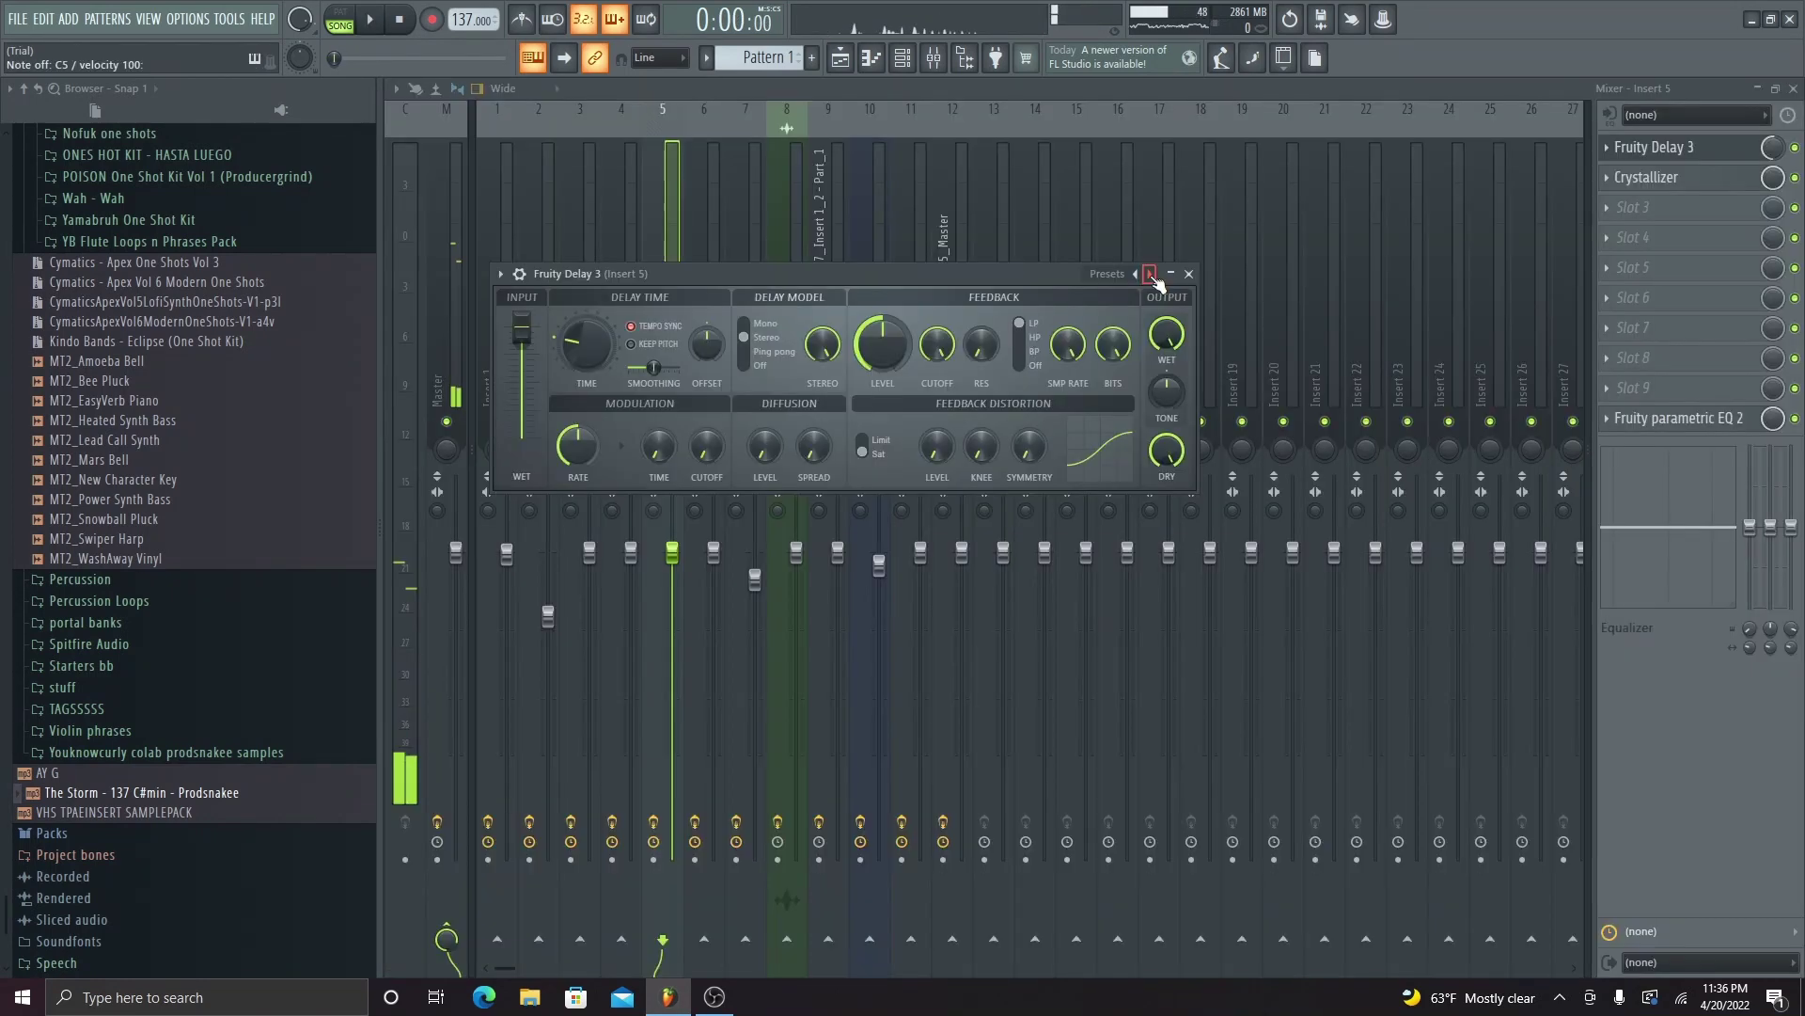
{"action": "left_click", "coordinate": [1149, 275]}
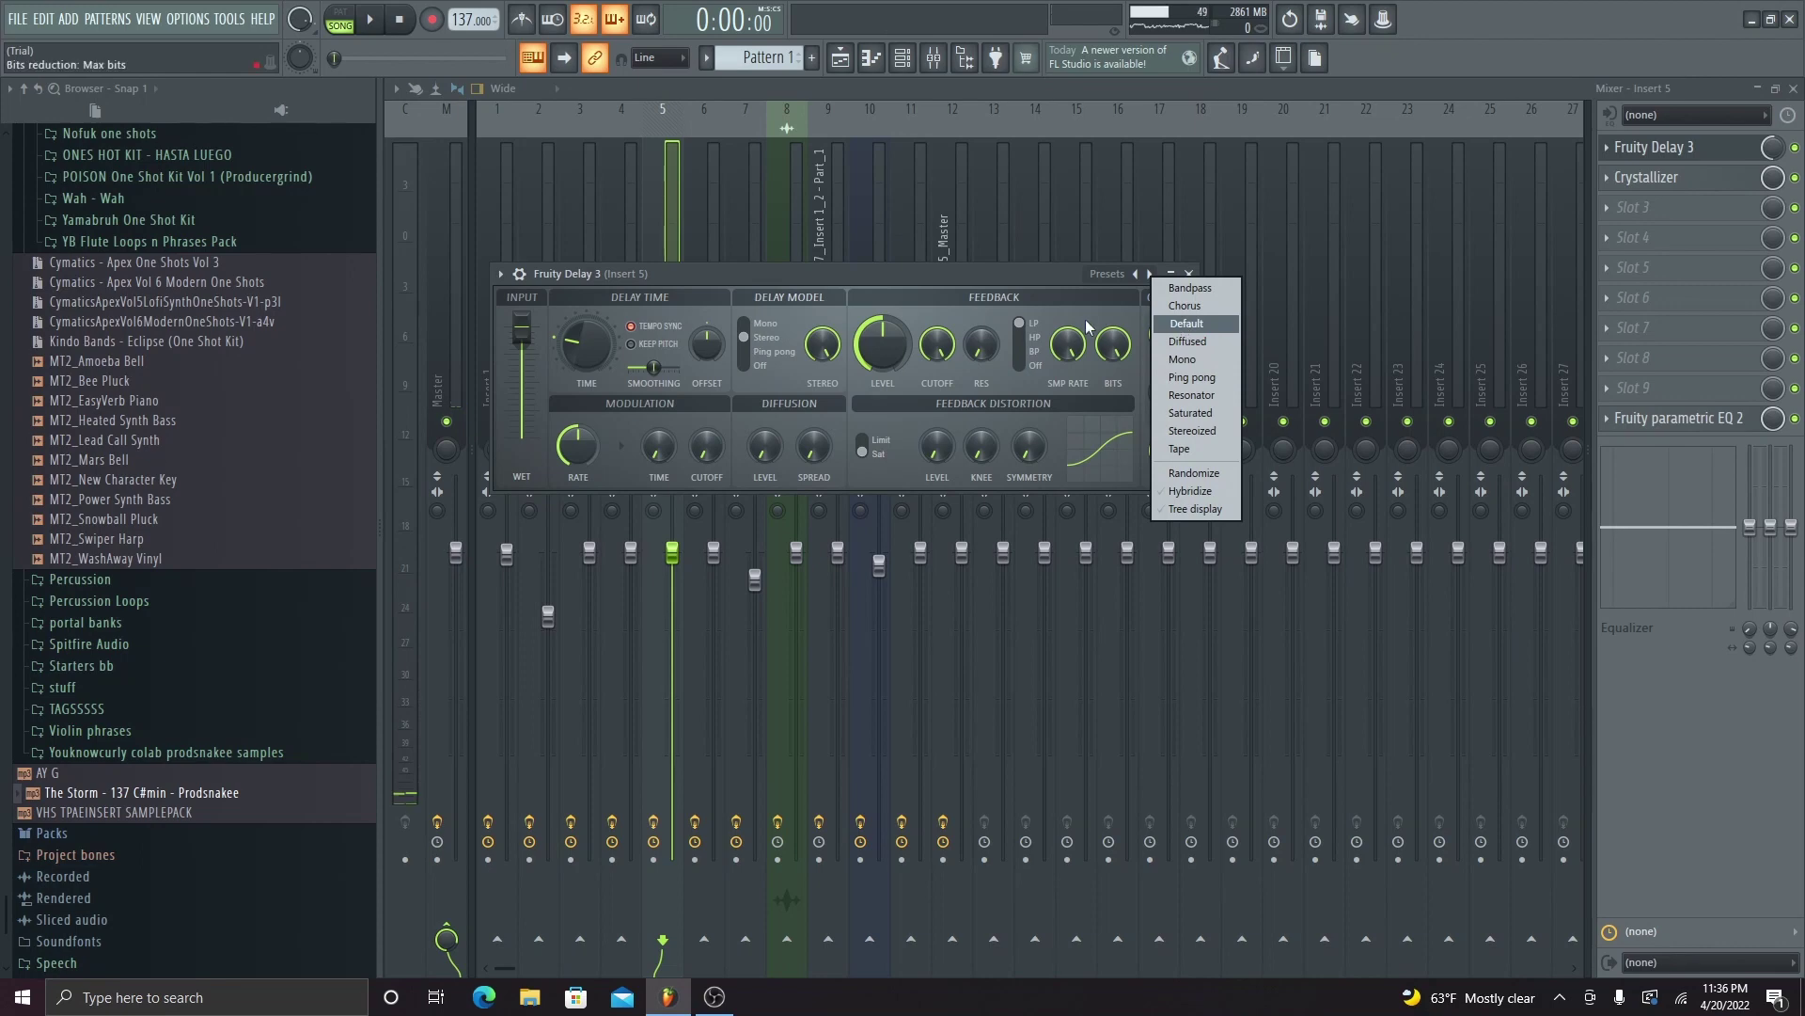
{"action": "left_click", "coordinate": [1050, 287]}
{"action": "left_click", "coordinate": [1189, 274]}
{"action": "left_click", "coordinate": [1646, 177]}
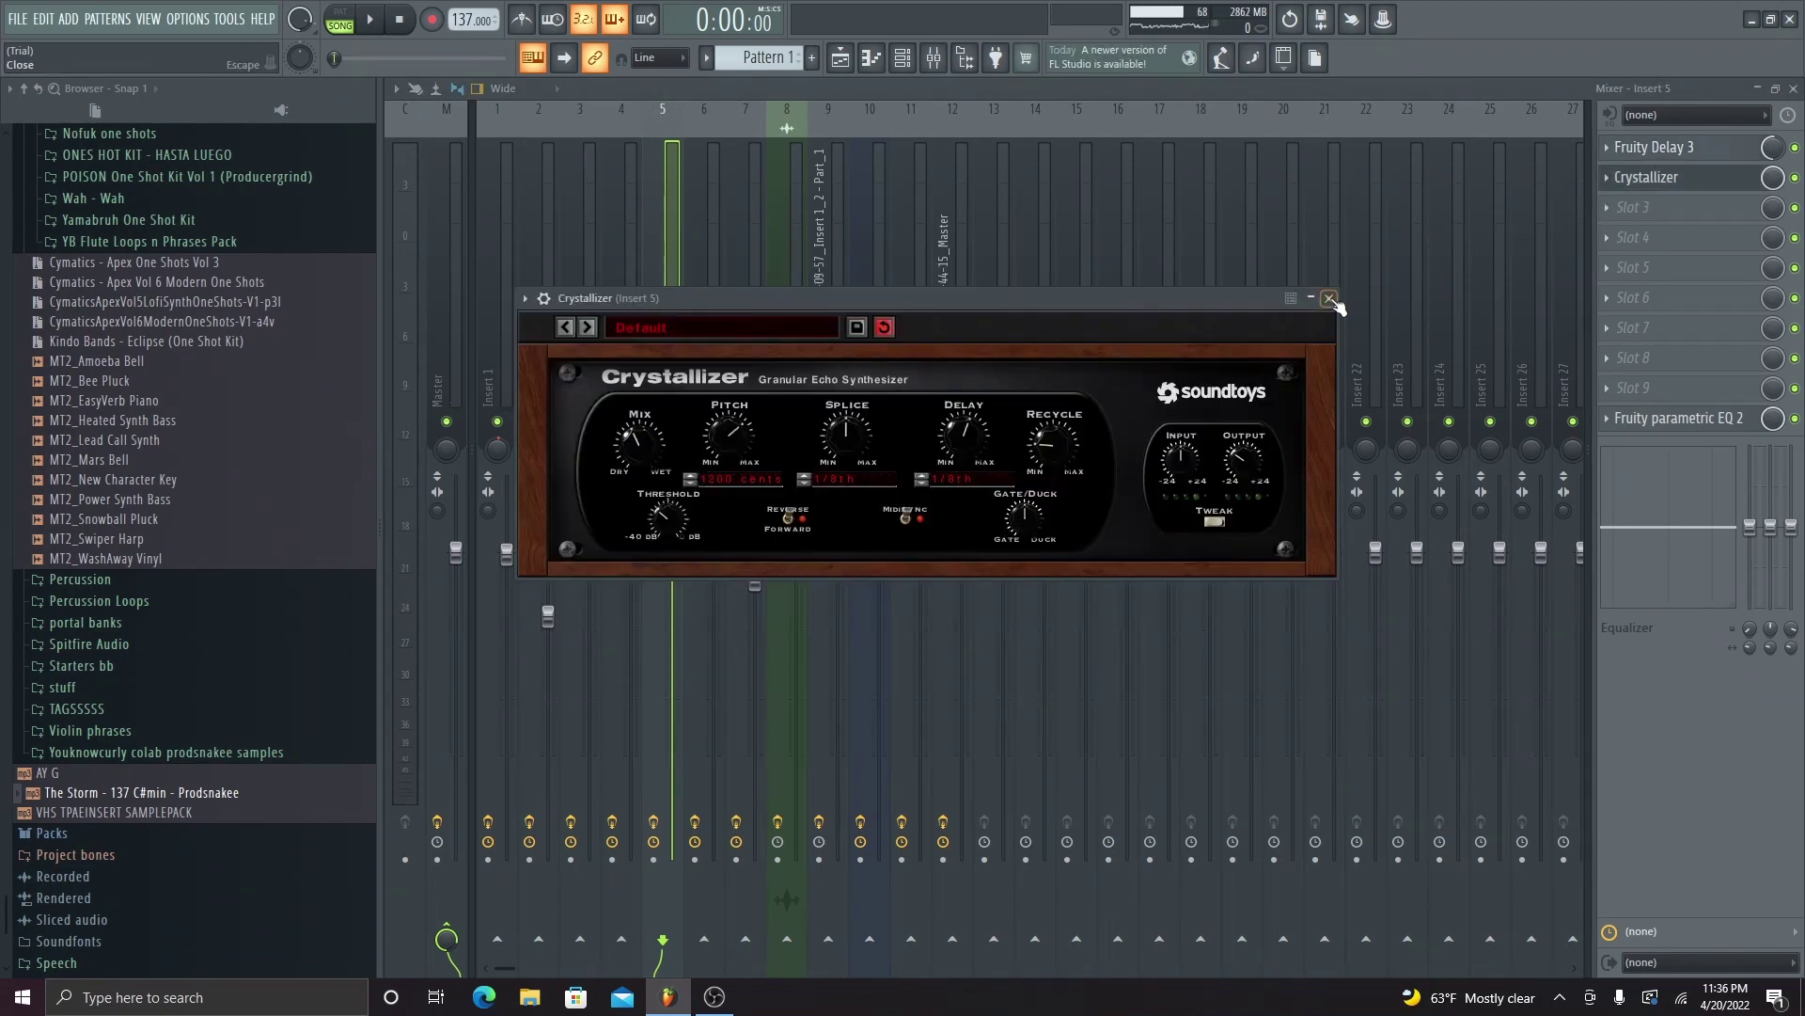
{"action": "left_click", "coordinate": [1329, 299]}
{"action": "left_click", "coordinate": [1619, 422]}
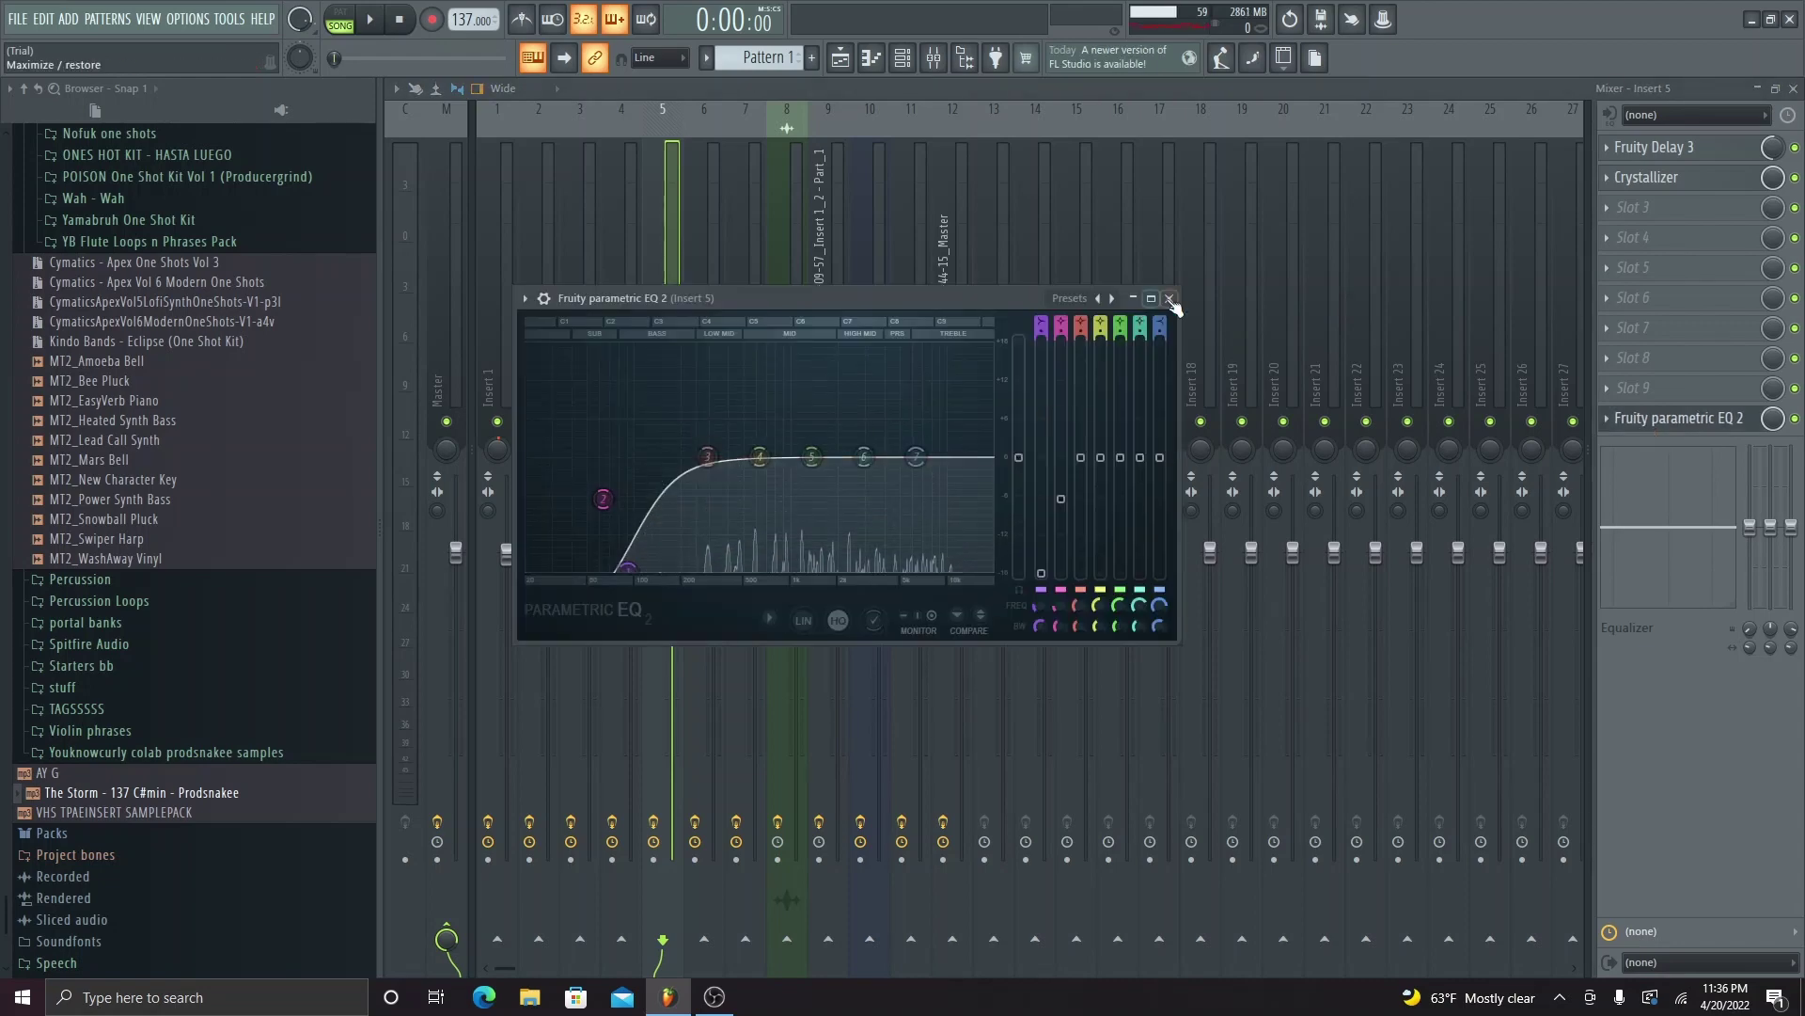
{"action": "left_click", "coordinate": [1128, 299]}
- Review the Cradle The Prince #5 synth settings and listen to its notes in the piano roll
{"action": "key", "text": "F6"}
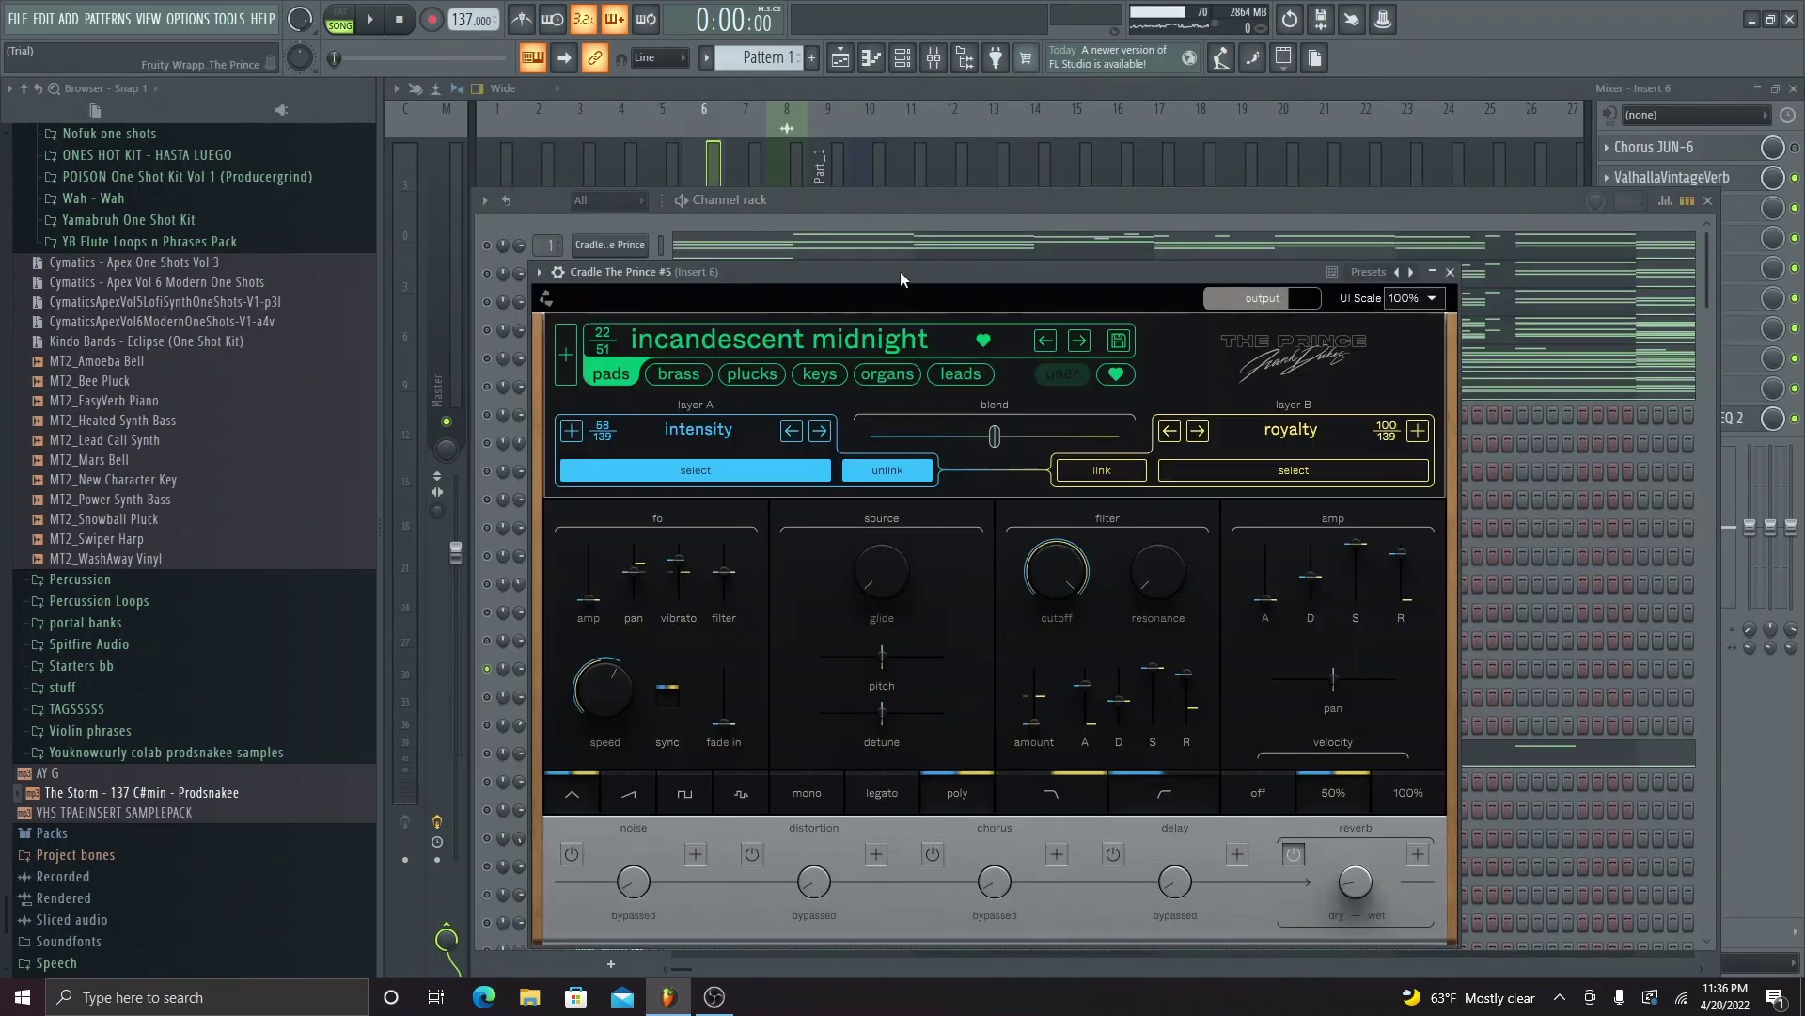
{"action": "left_click", "coordinate": [1451, 273]}
{"action": "left_click", "coordinate": [1708, 201]}
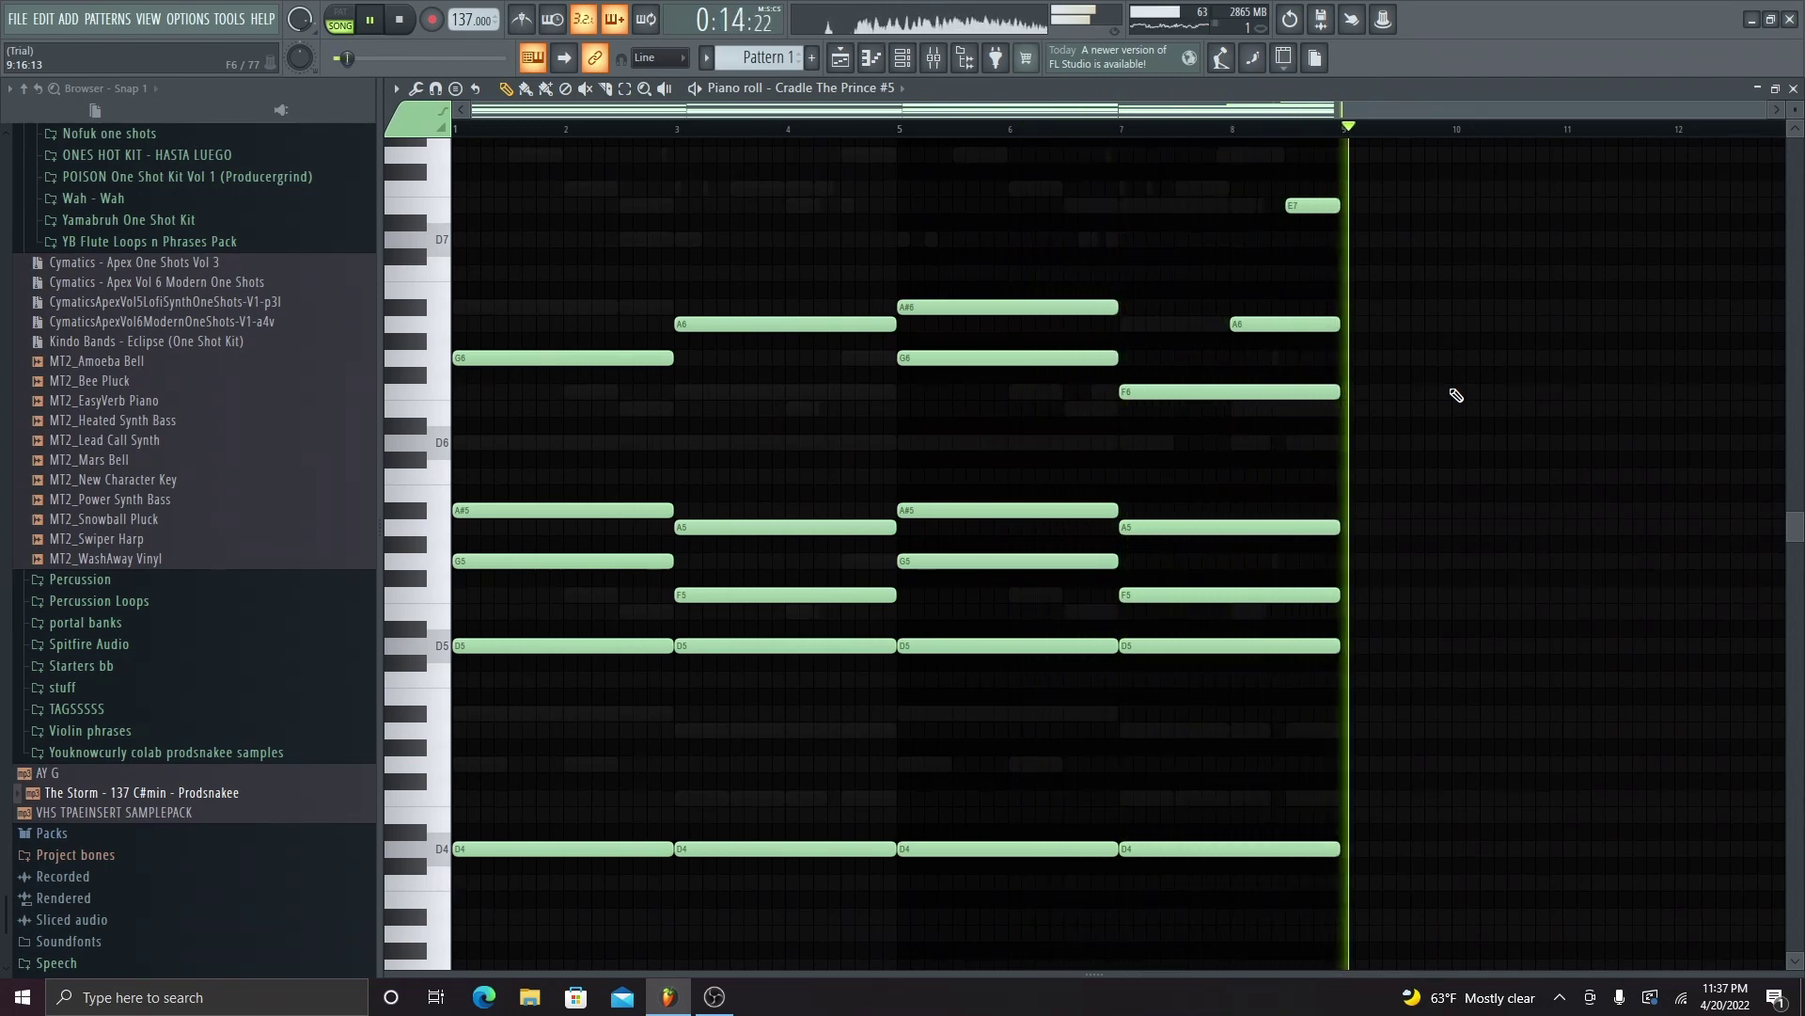
{"action": "key", "text": "space"}
- Inspect the ValhallaVintageVerb, Chorus JUN-6 and Fruity parametric EQ 2 effects on mixer Insert 6
{"action": "key", "text": "F7"}
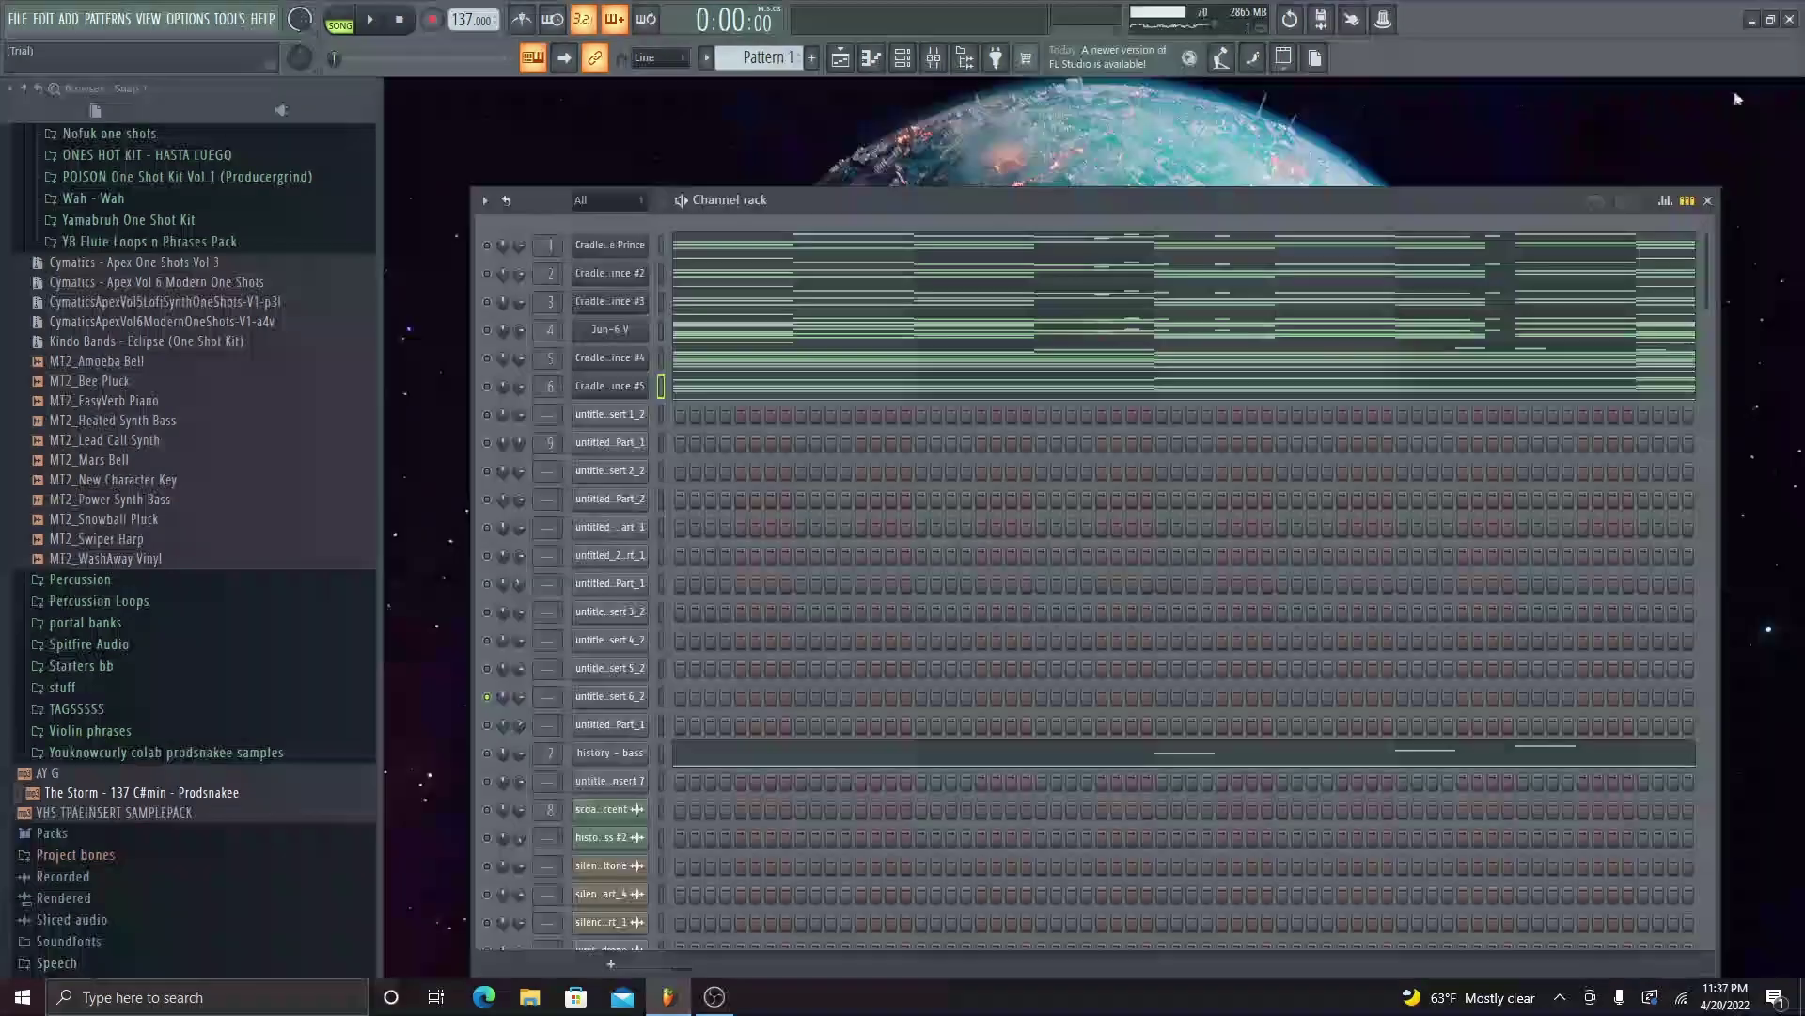
{"action": "left_click", "coordinate": [933, 60]}
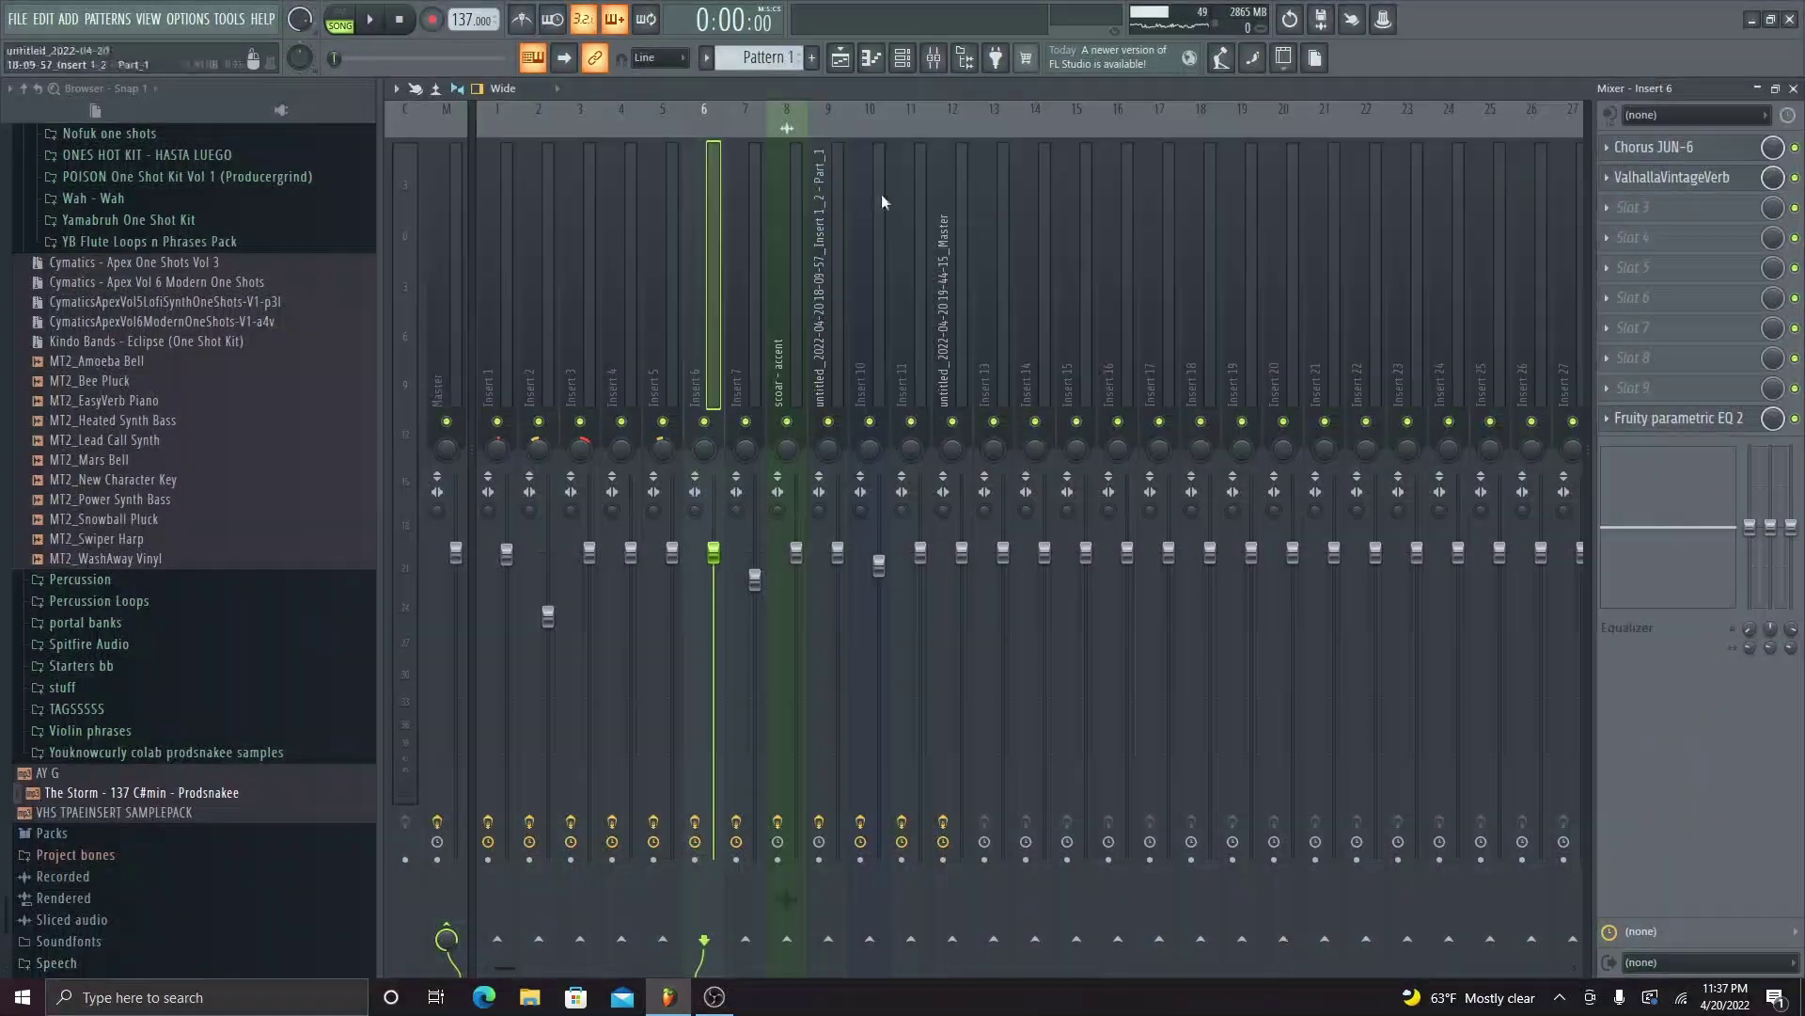
{"action": "left_click", "coordinate": [1705, 175]}
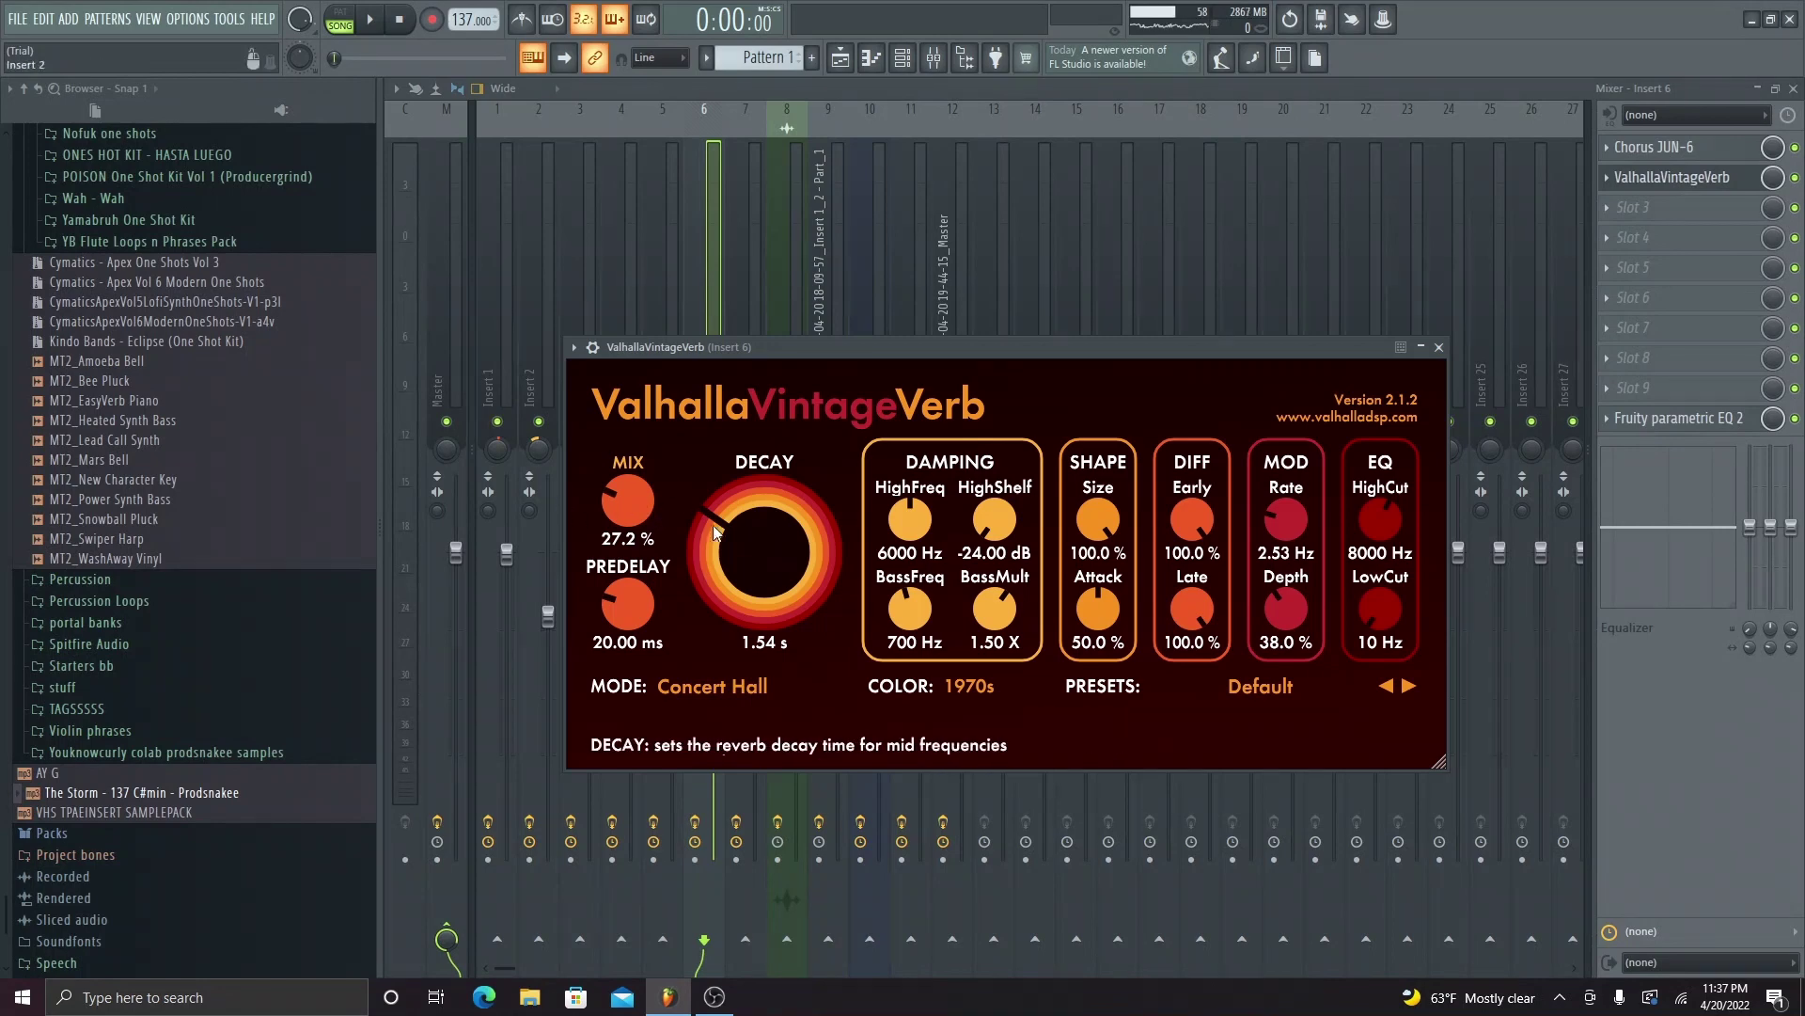
{"action": "left_click", "coordinate": [1440, 348]}
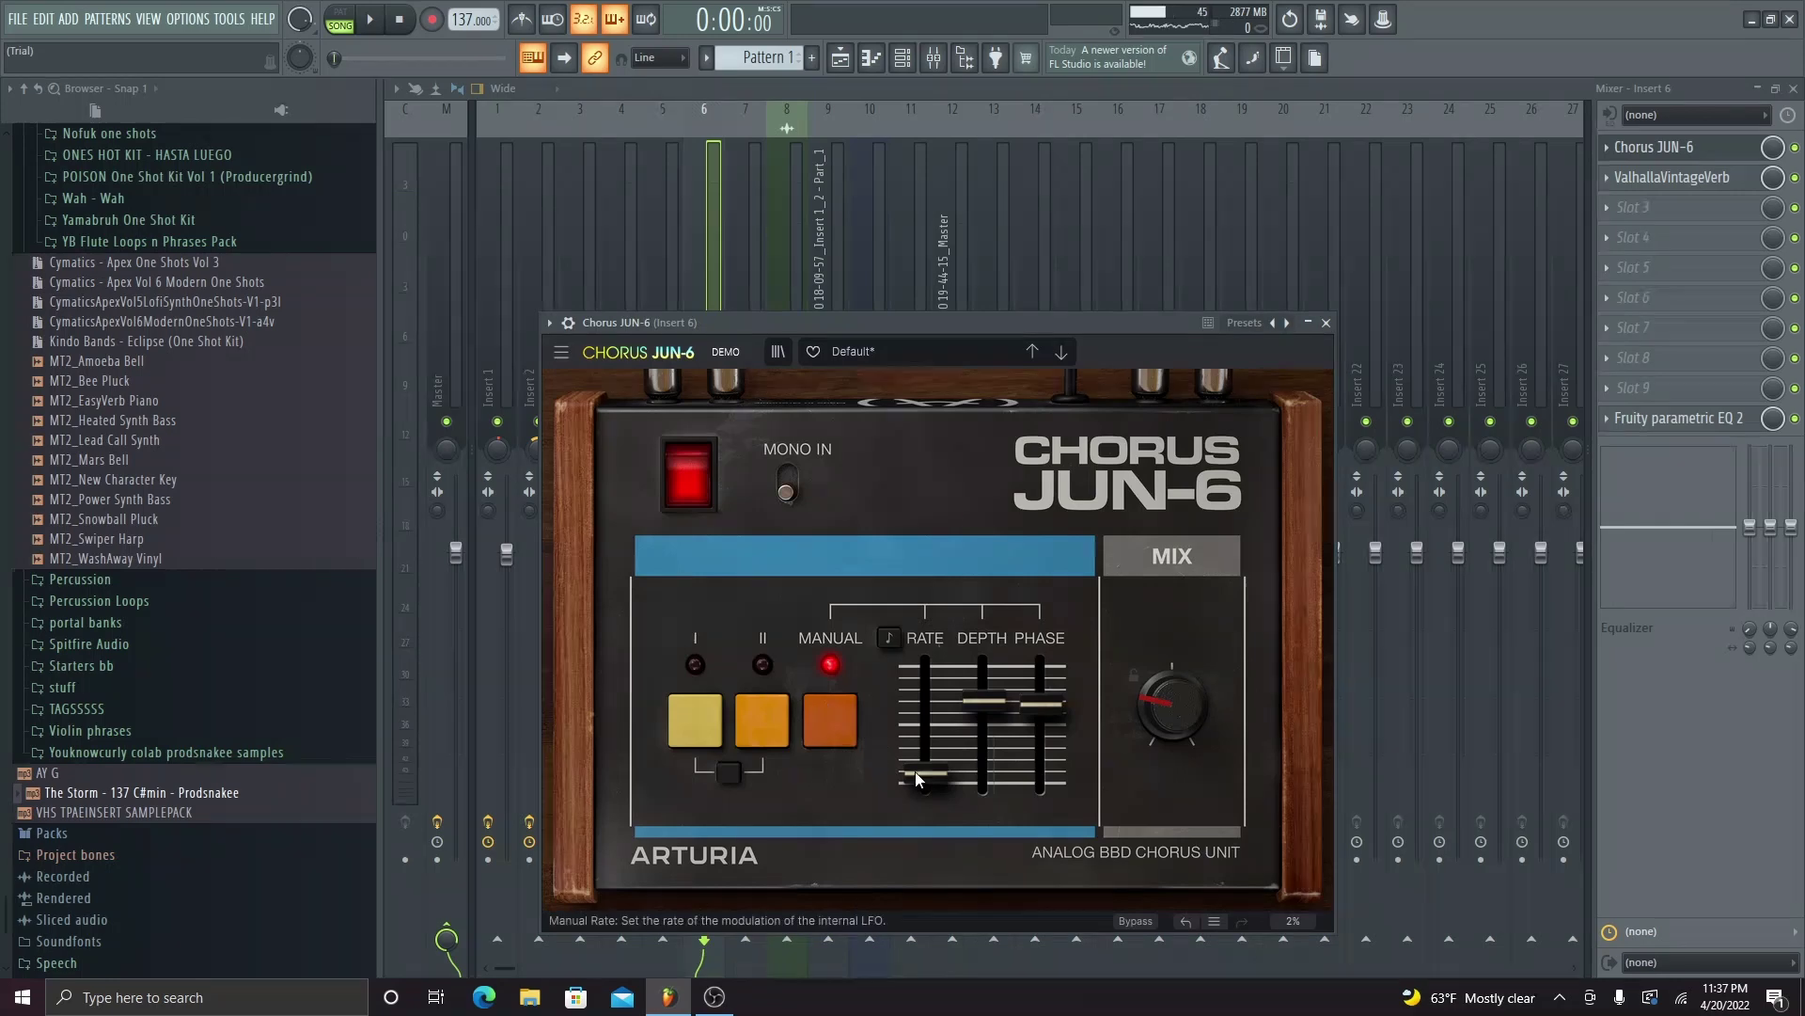
{"action": "left_click", "coordinate": [1326, 323]}
{"action": "left_click", "coordinate": [1713, 426]}
{"action": "left_click", "coordinate": [1723, 428]}
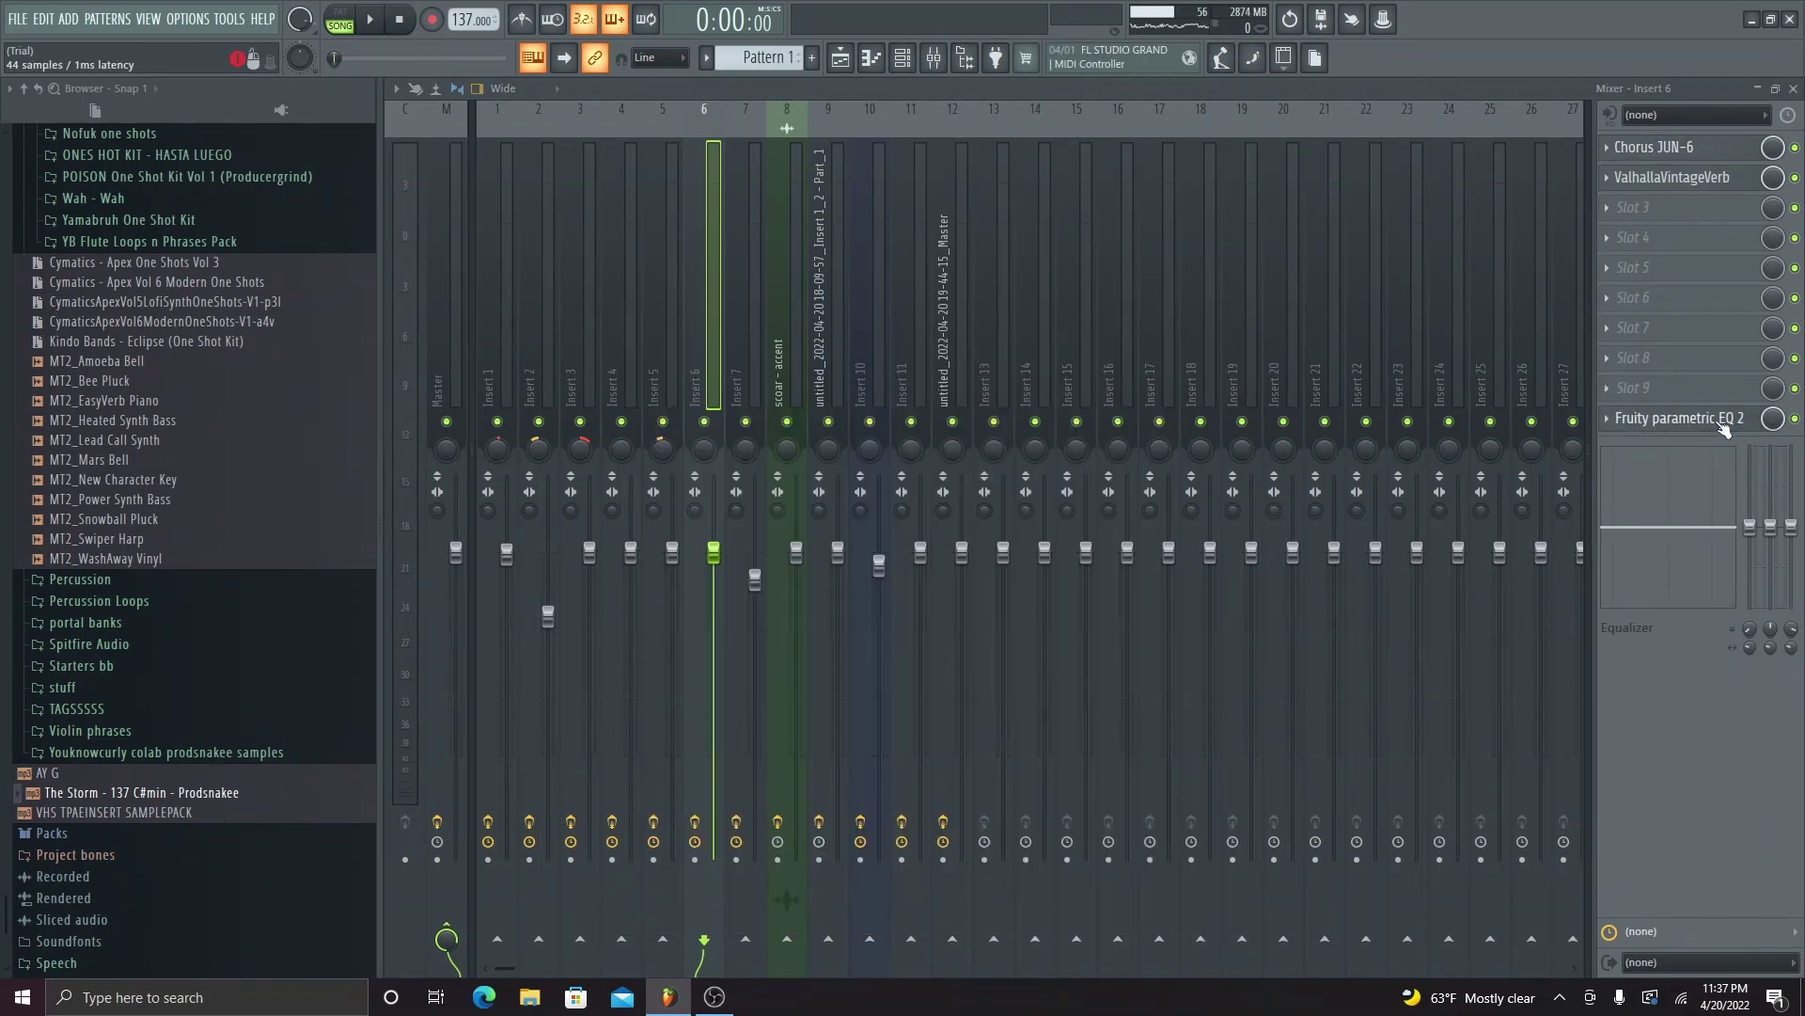
{"action": "left_click", "coordinate": [1793, 88]}
- Open the history - bass sampler and look through the bass folder of the BASED X PILGRIM GENESIS KIT in the browser
{"action": "left_click", "coordinate": [608, 753]}
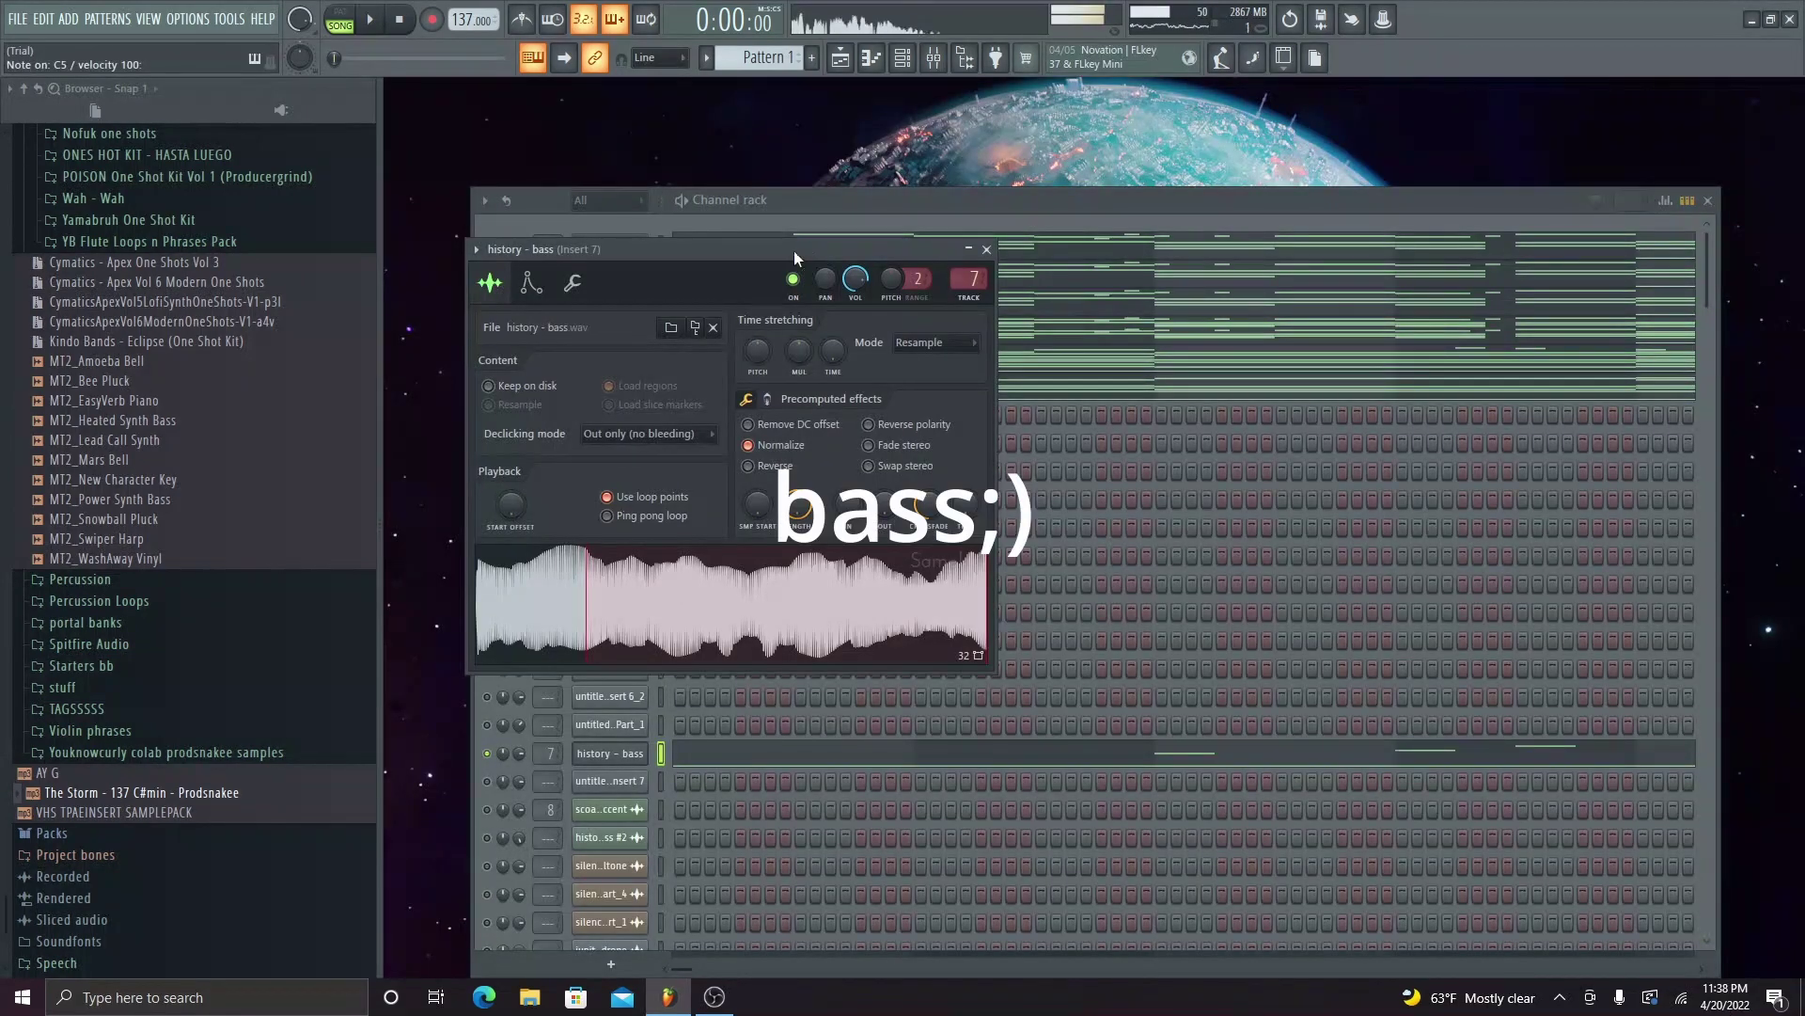
{"action": "scroll", "coordinate": [197, 404], "scroll_direction": "up", "scroll_amount": 11}
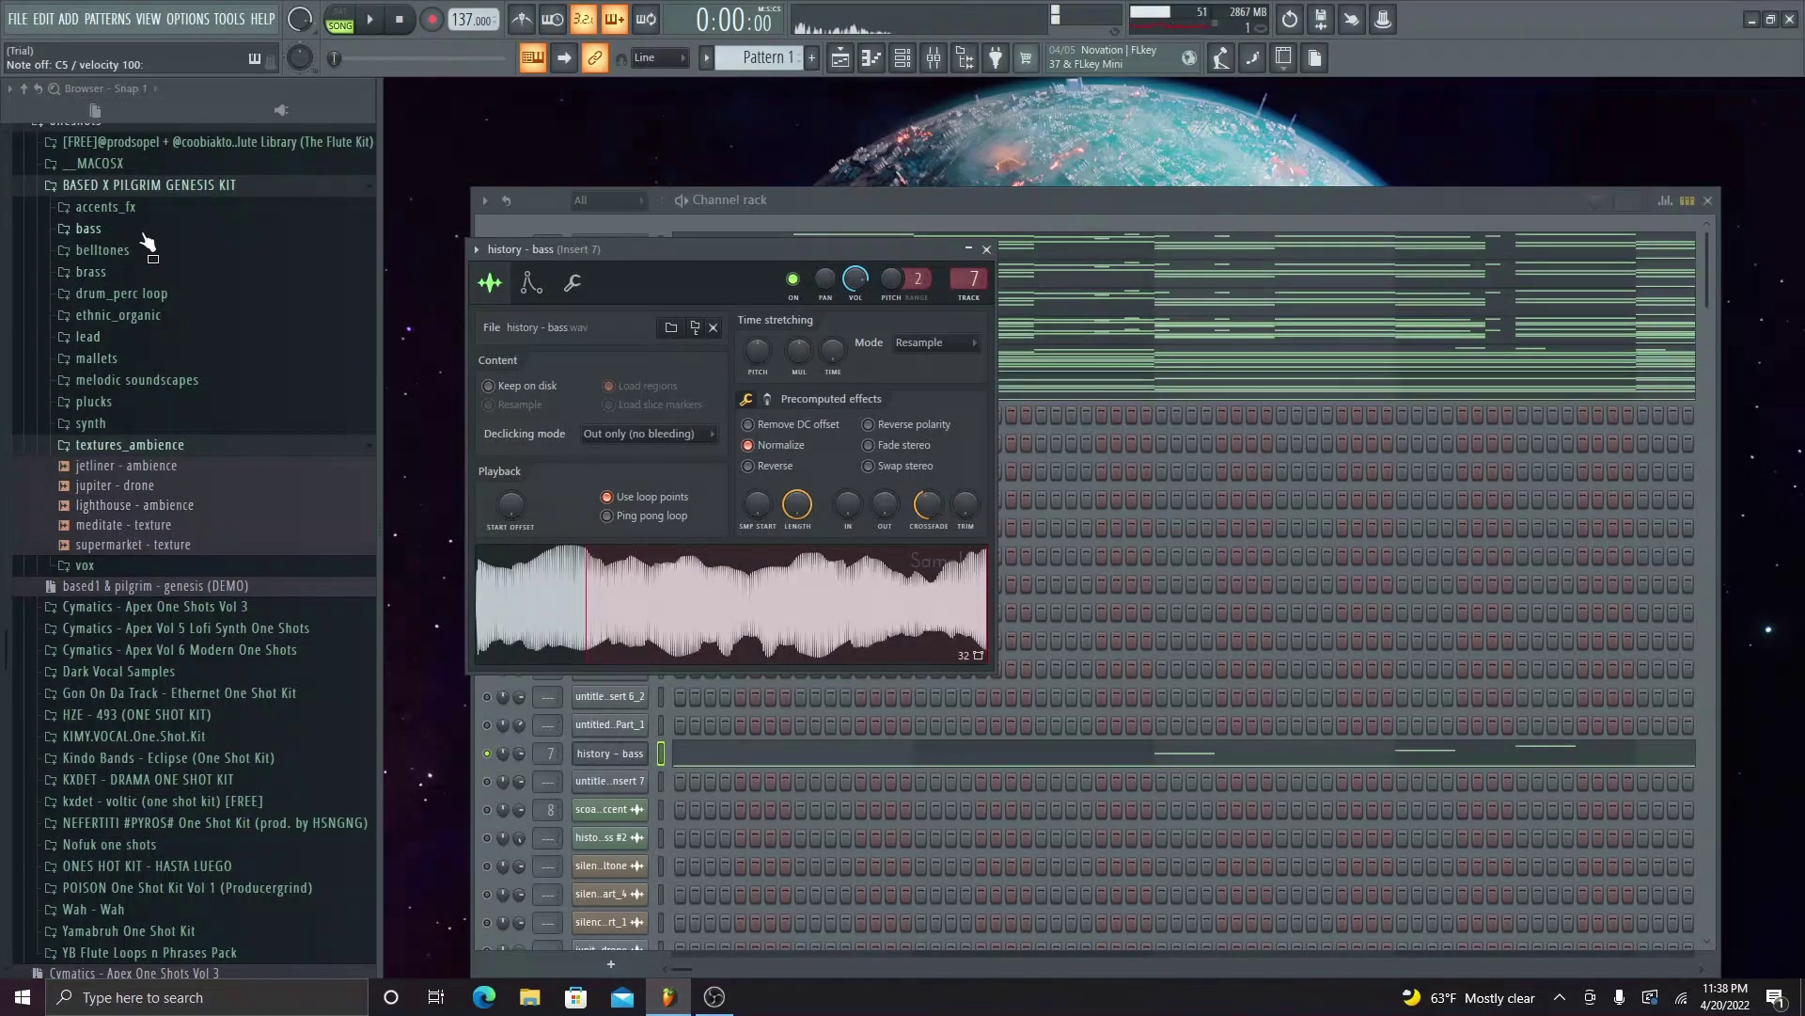
{"action": "left_click", "coordinate": [141, 232]}
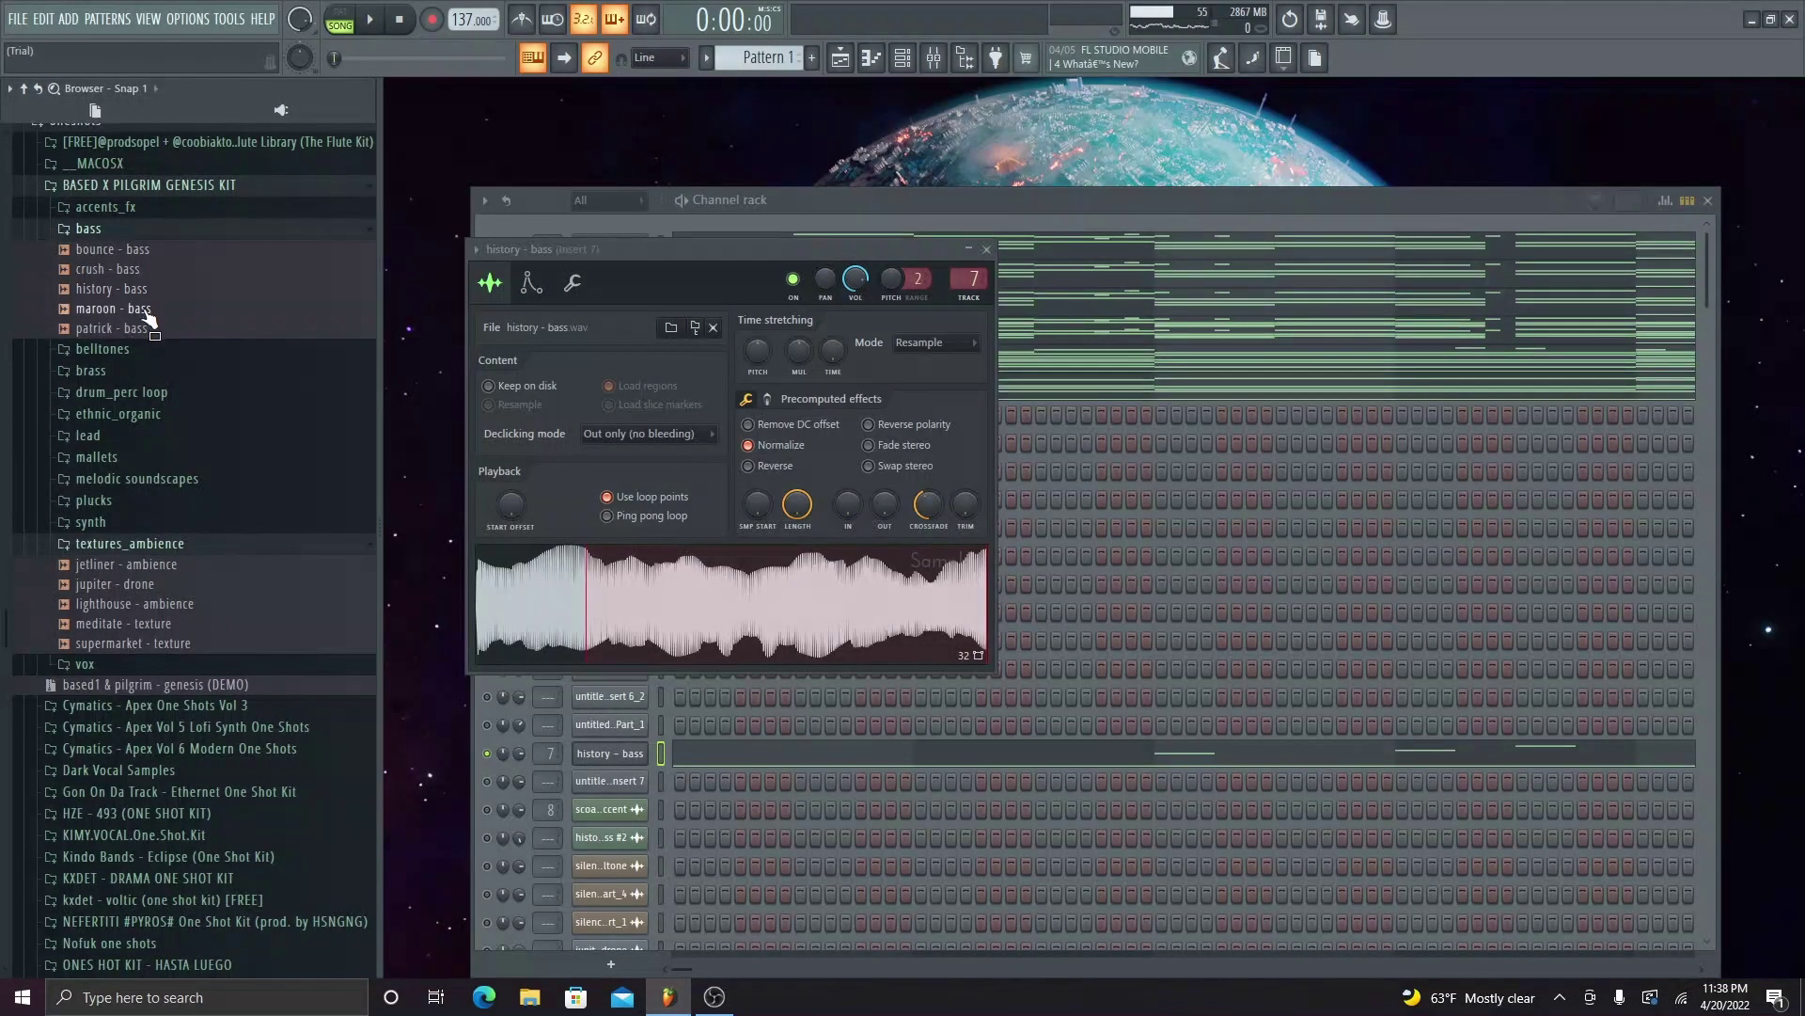
{"action": "left_click", "coordinate": [132, 547]}
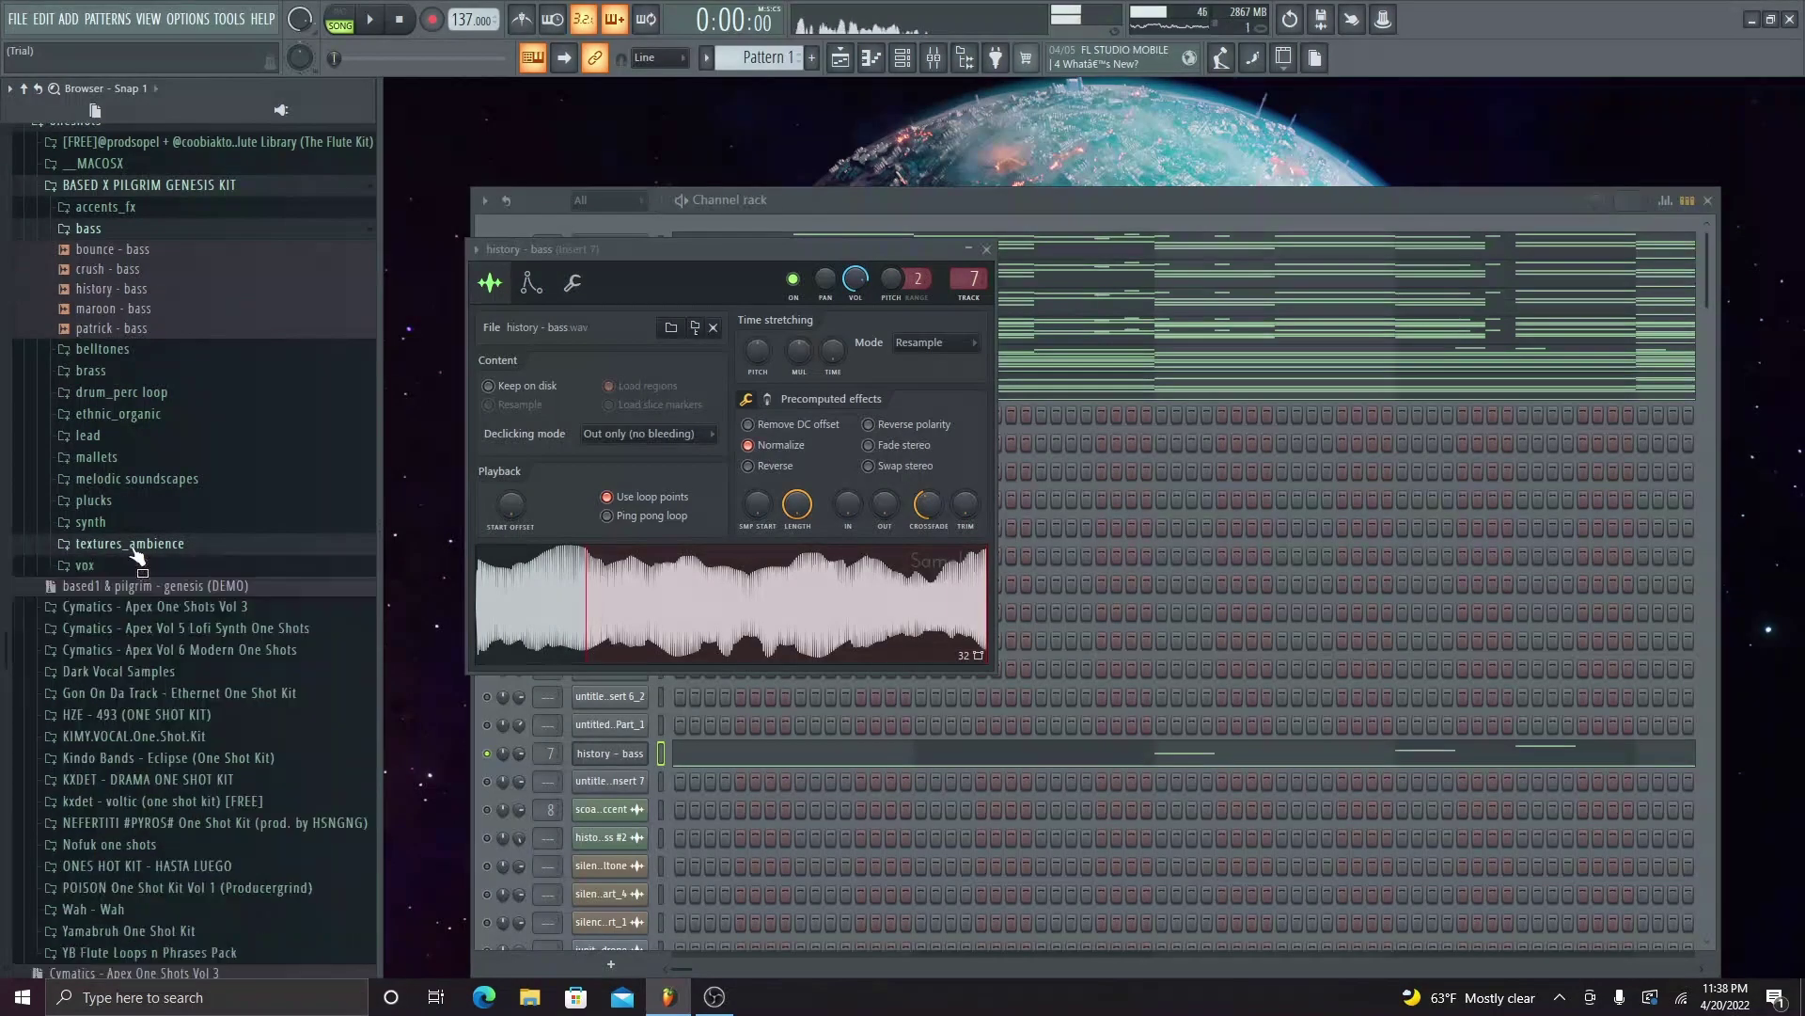
{"action": "left_click", "coordinate": [202, 231]}
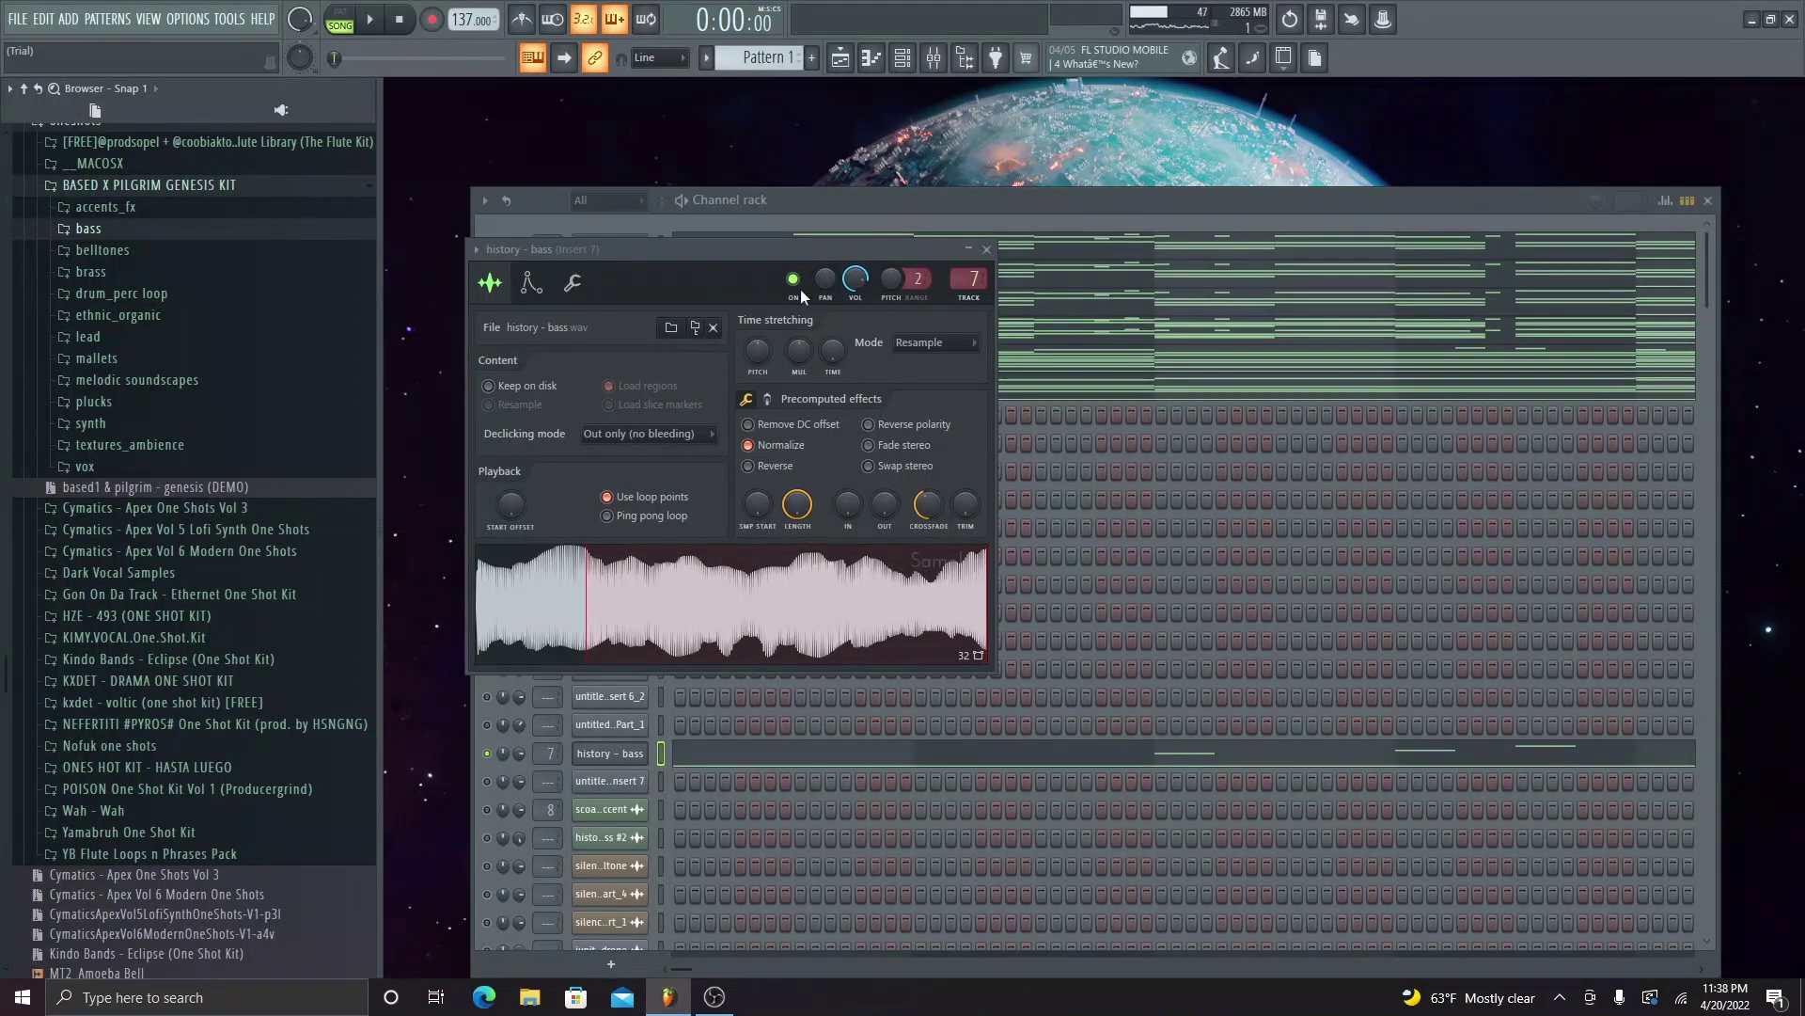
- Close the bass sampler and show the history - bass notes in the piano roll
{"action": "left_click", "coordinate": [987, 250]}
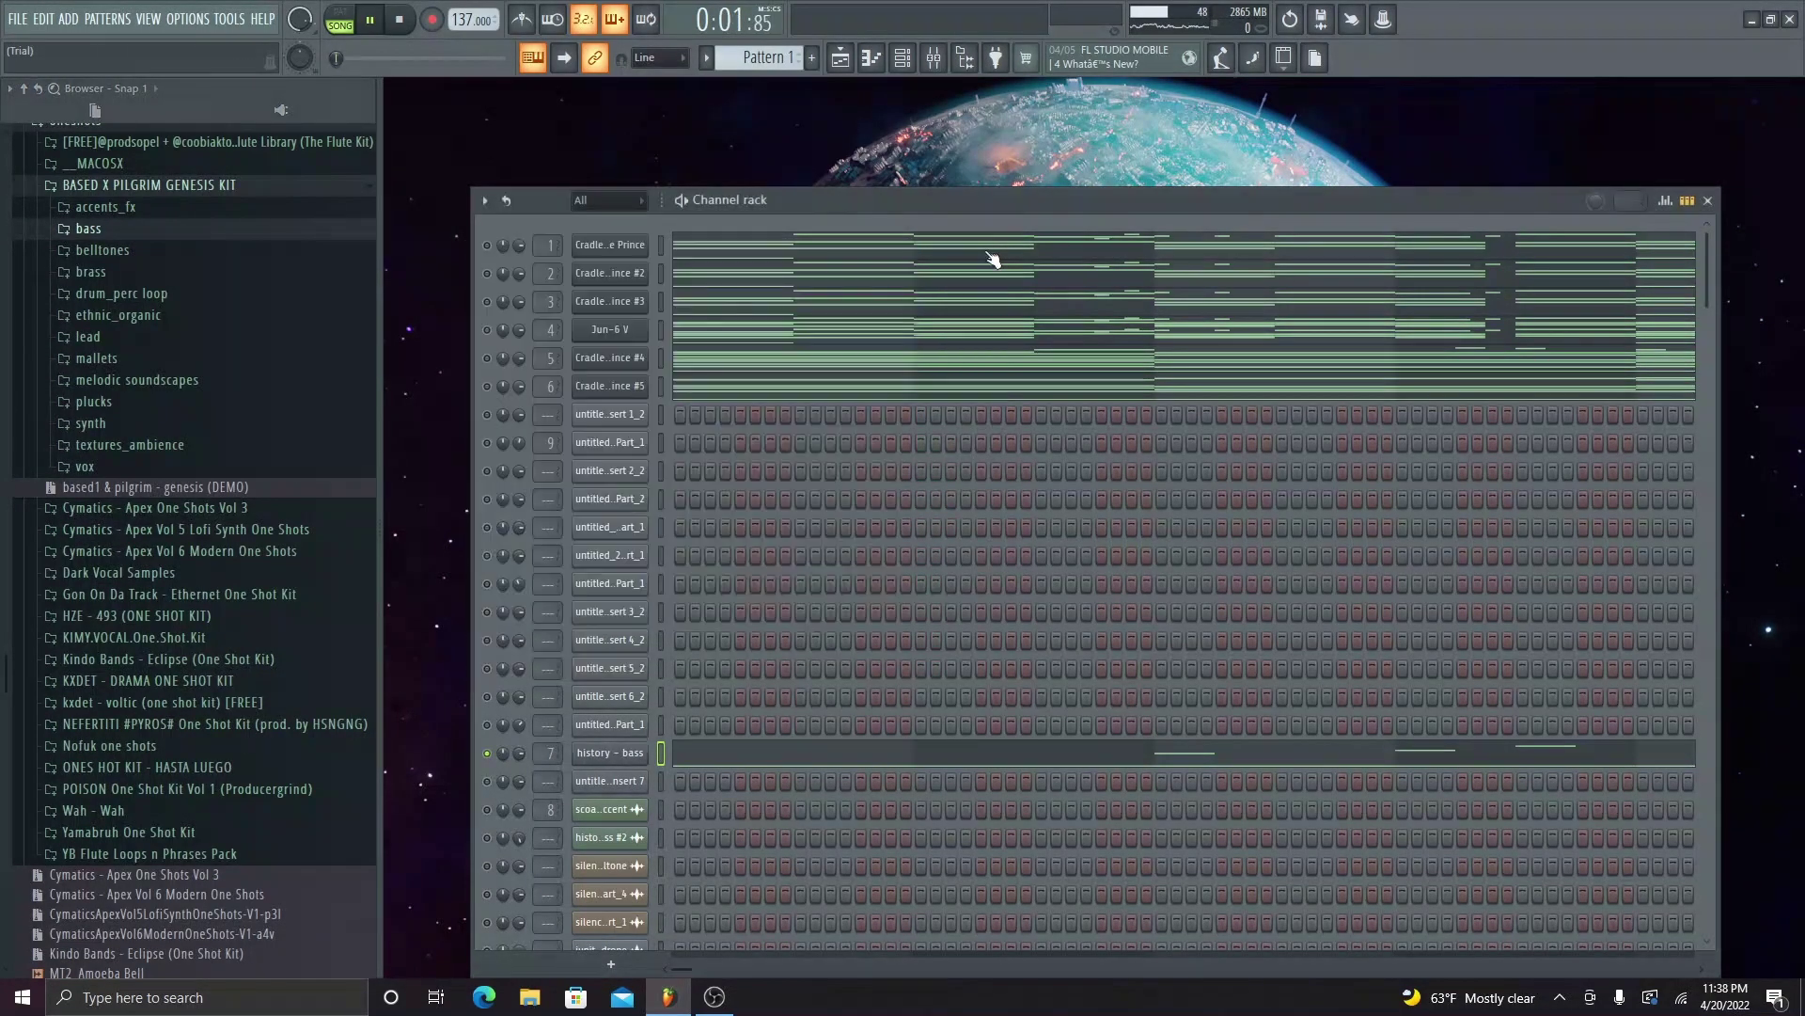
{"action": "left_click", "coordinate": [758, 756]}
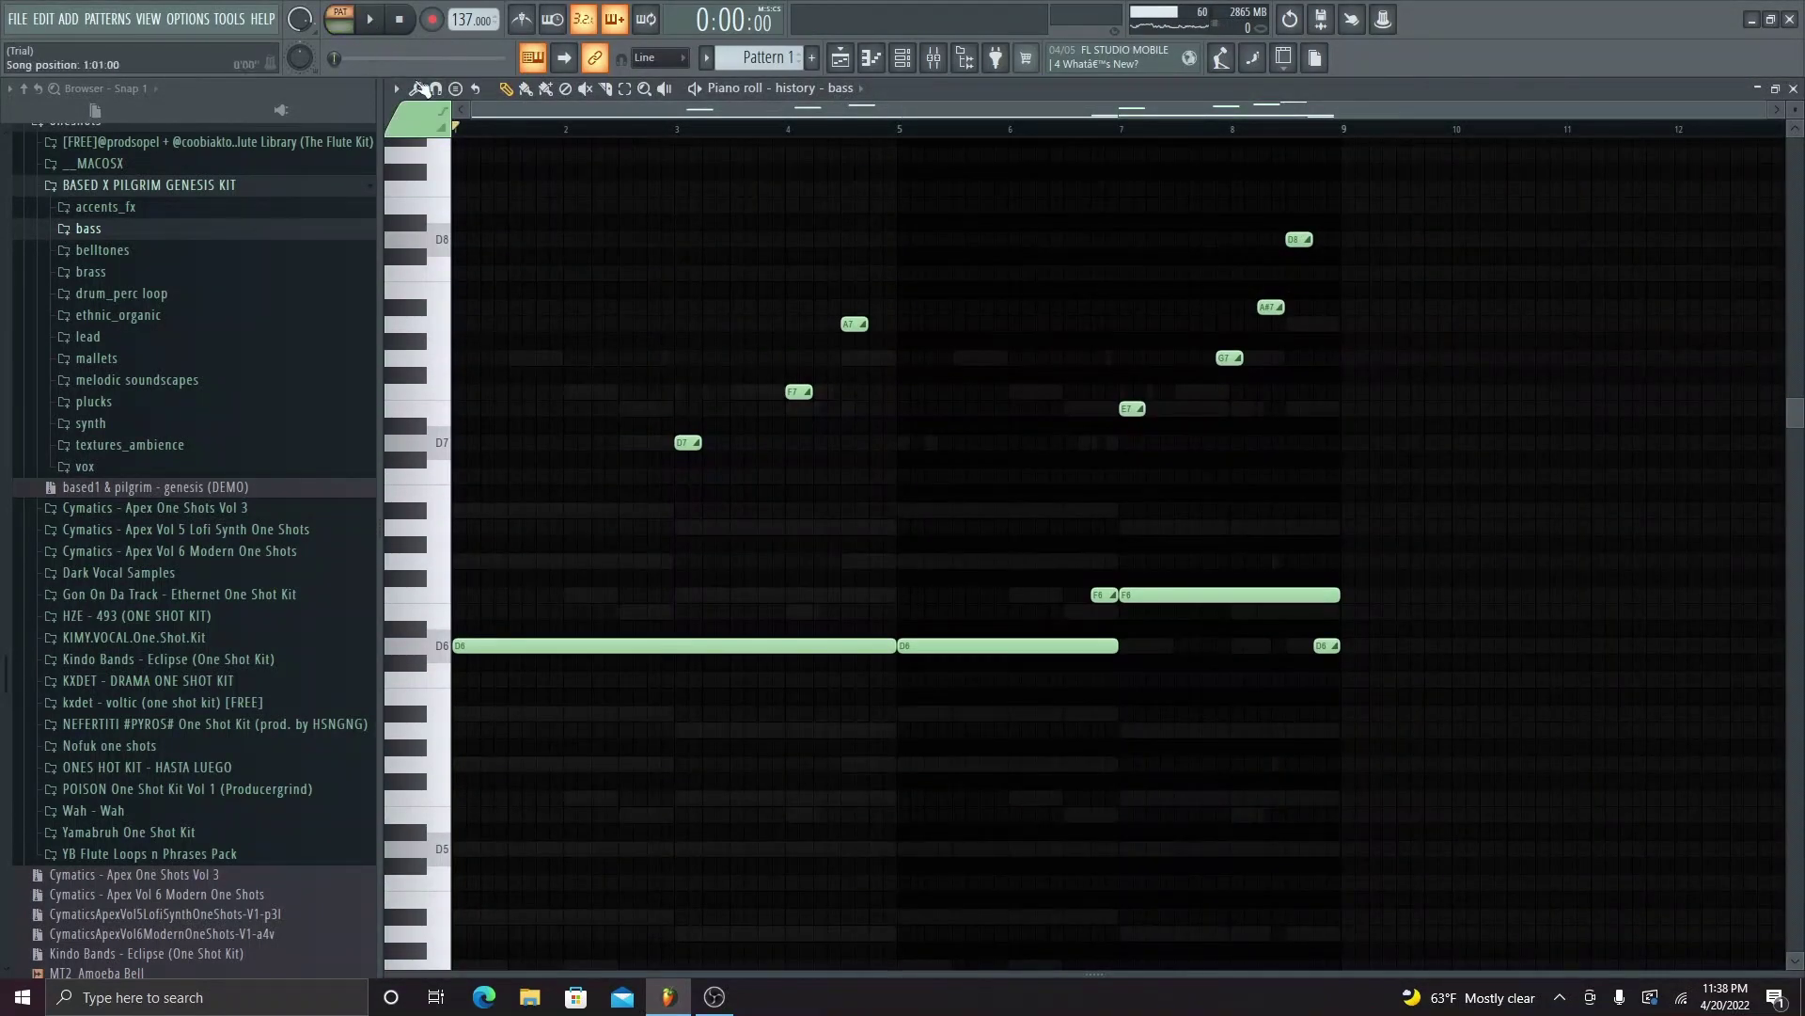
- Listen to the history - bass notes and inspect the Decapitator and Fruity parametric EQ 2 effects on mixer Insert 7
{"action": "key", "text": "space"}
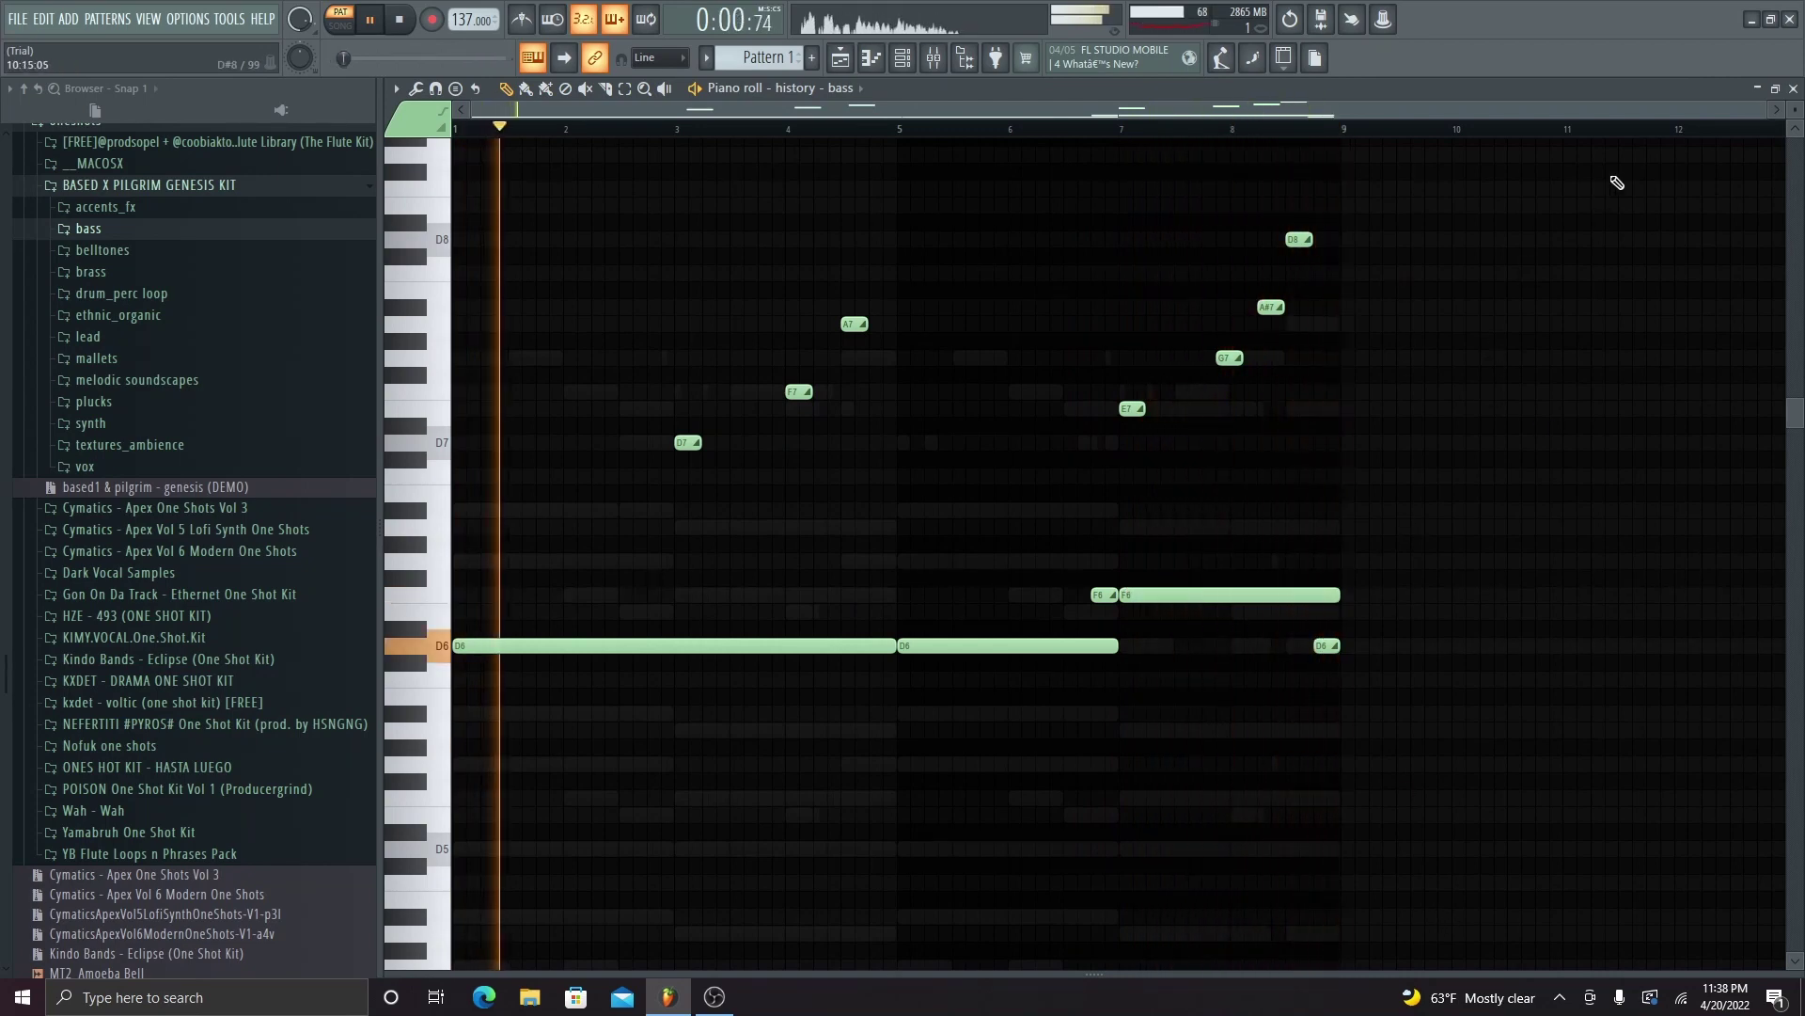
{"action": "key", "text": "space"}
{"action": "left_click", "coordinate": [1794, 87]}
{"action": "left_click", "coordinate": [1648, 147]}
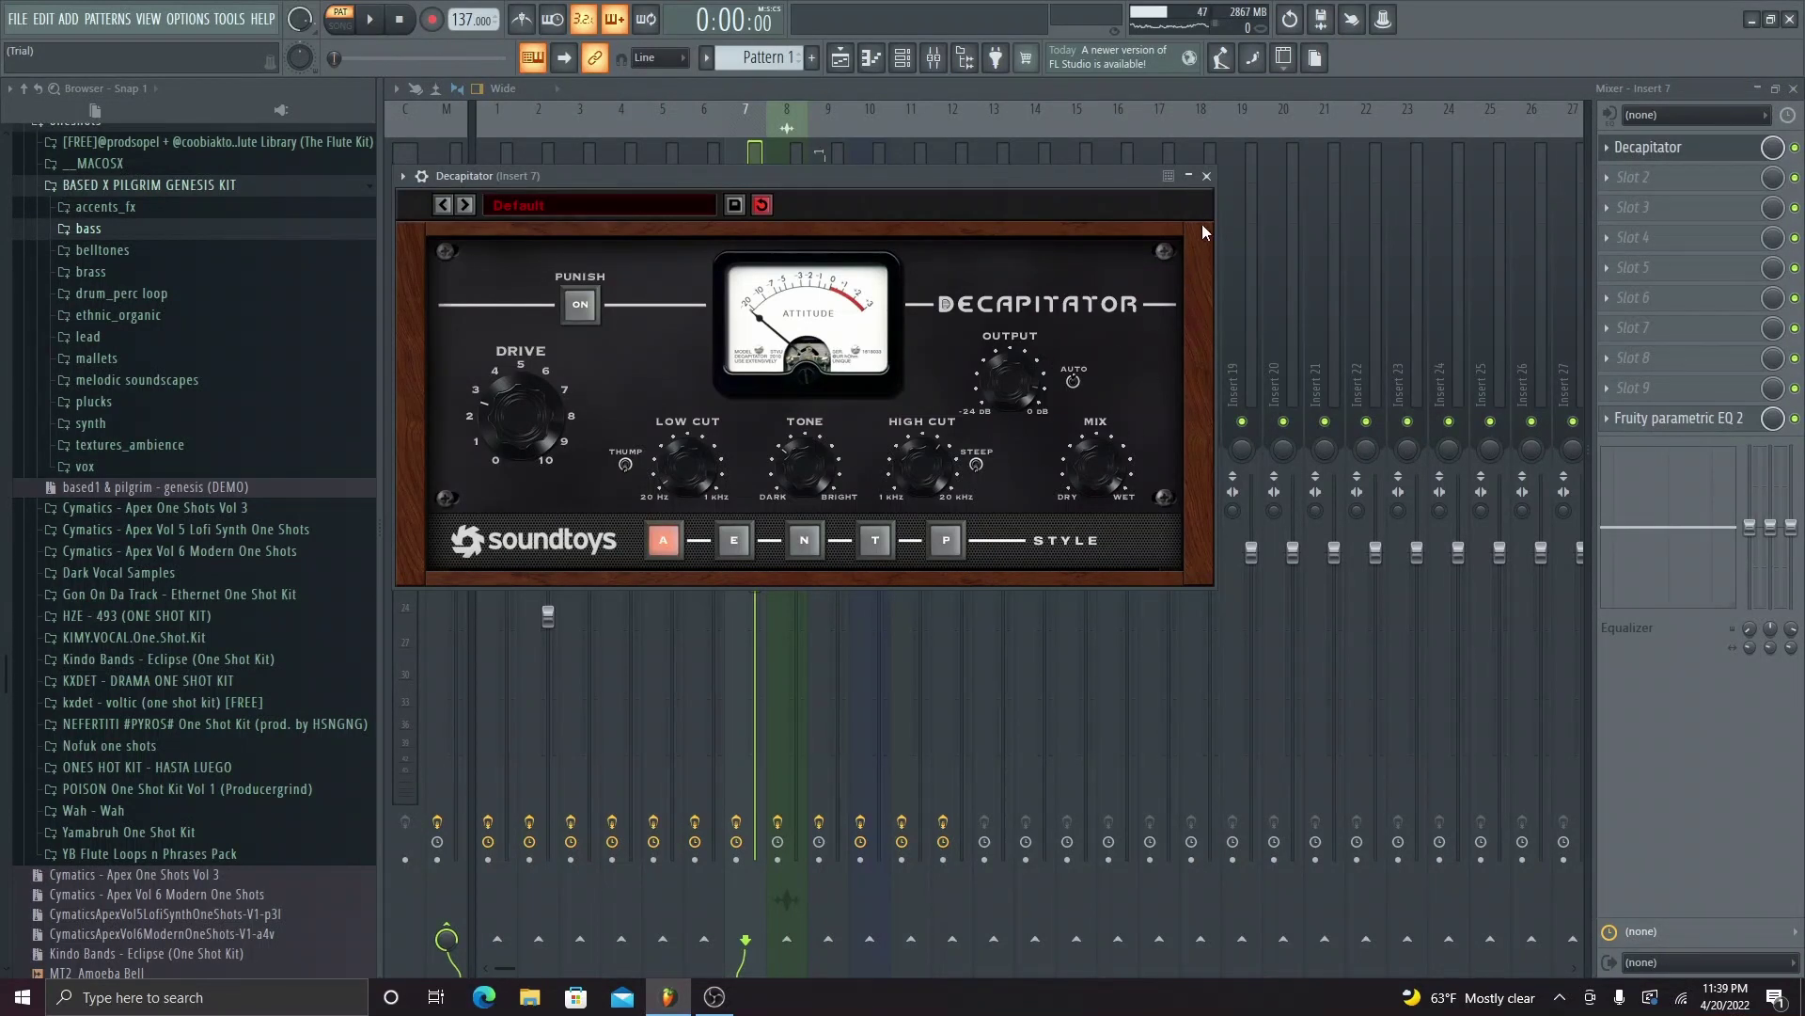
{"action": "left_click", "coordinate": [1208, 177]}
{"action": "left_click", "coordinate": [1674, 418]}
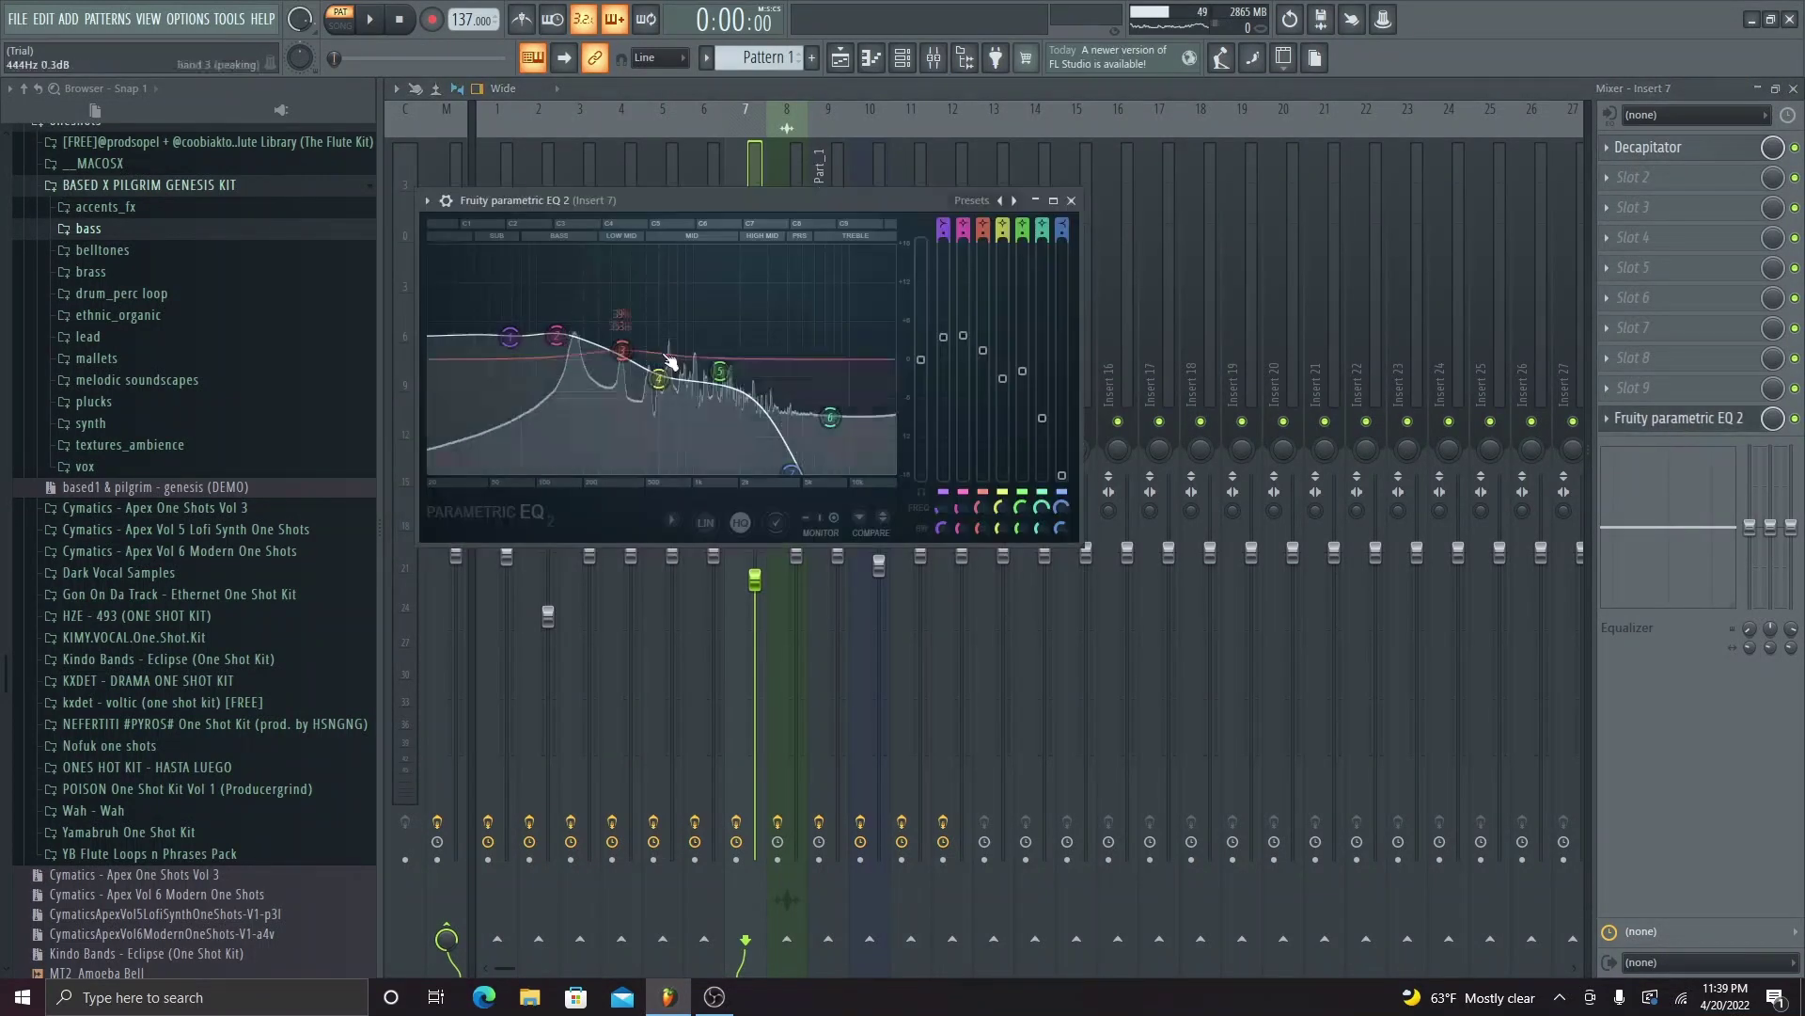
{"action": "left_click", "coordinate": [1071, 200]}
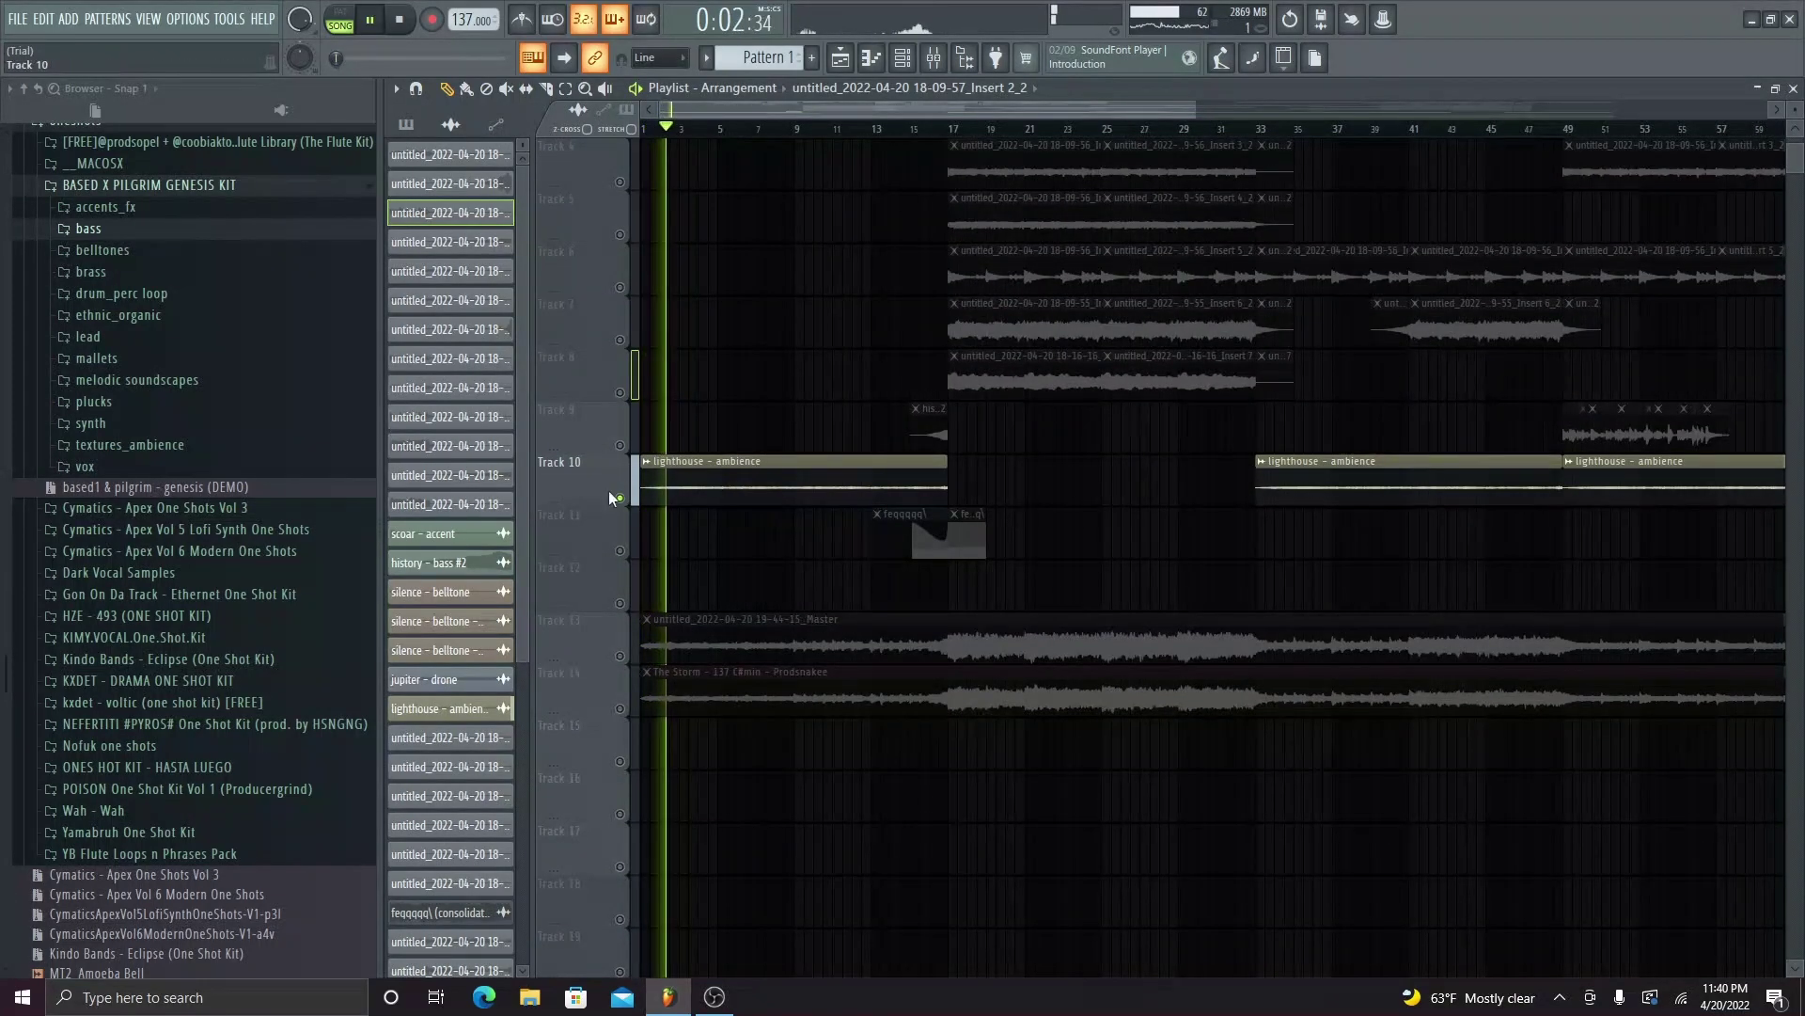
- Show the samples in the kit's textures_ambience folder, stop playback, and delete The Storm audio clip from playlist Track 14
{"action": "left_click", "coordinate": [160, 444]}
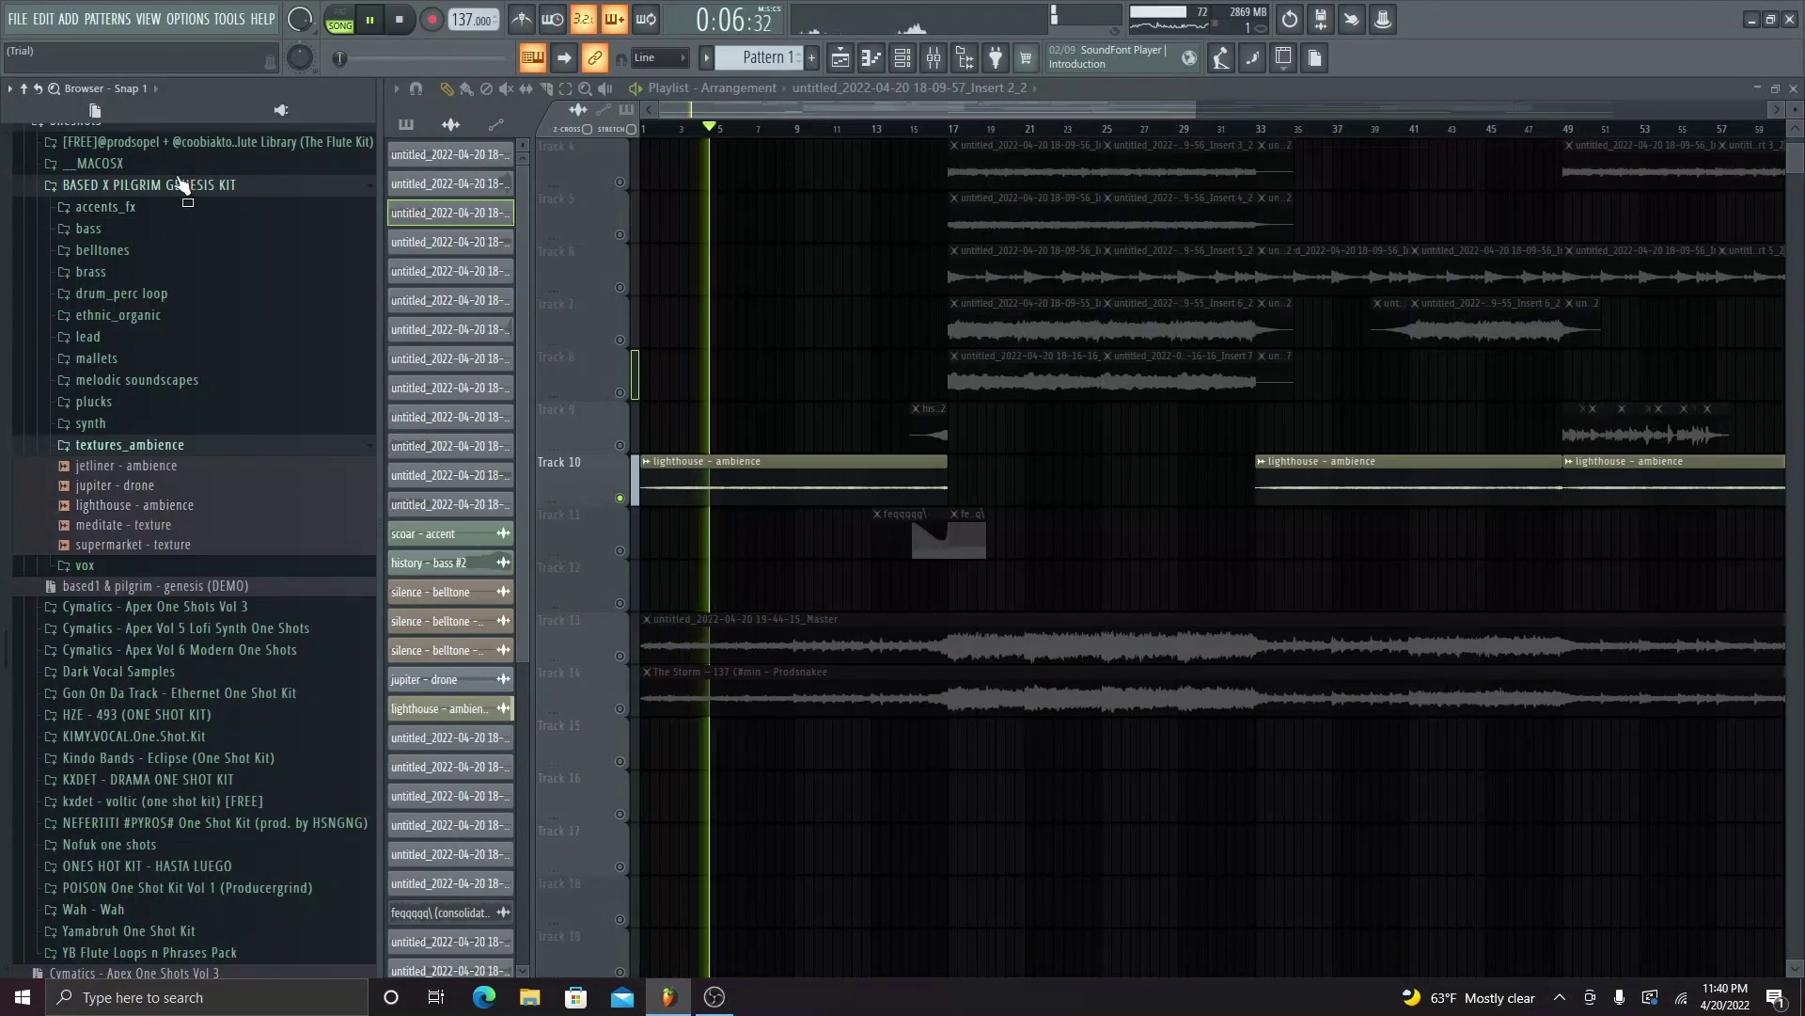
{"action": "key", "text": "space"}
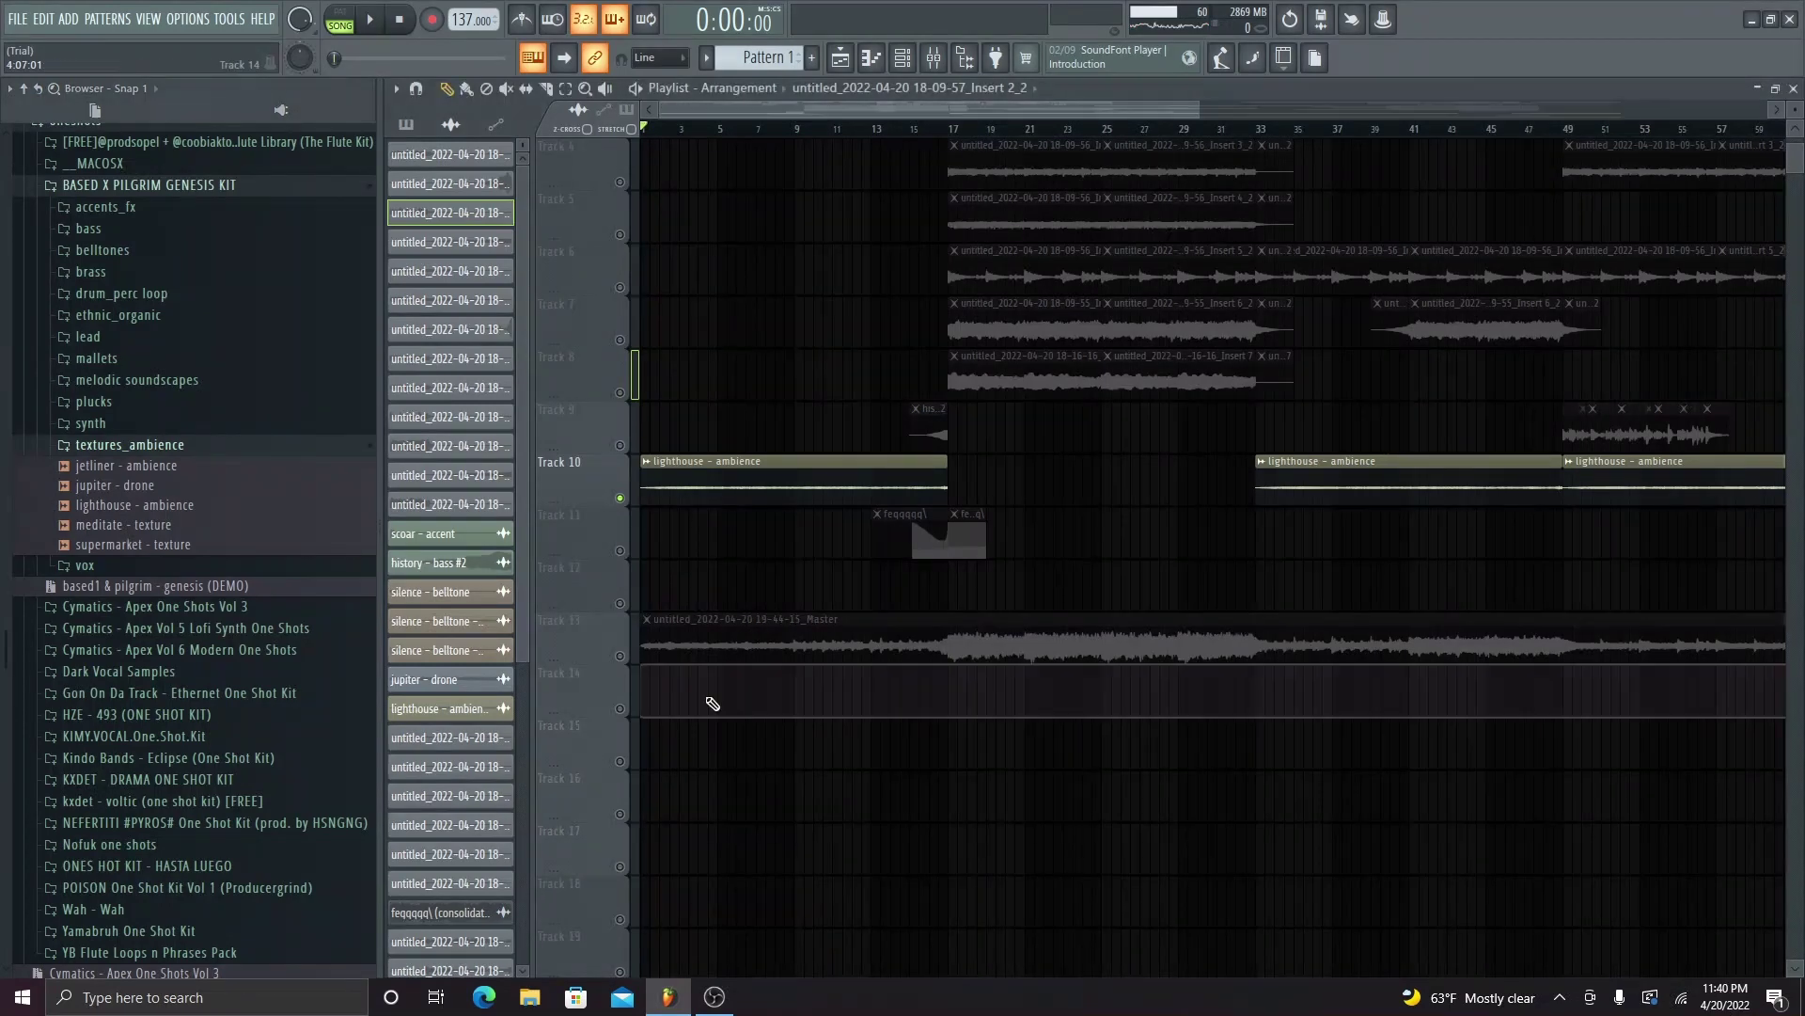
{"action": "right_click", "coordinate": [709, 699]}
- Solo Track 1 in the playlist and listen to its opening clip from bar 1
{"action": "scroll", "coordinate": [782, 676], "scroll_direction": "up", "scroll_amount": 3}
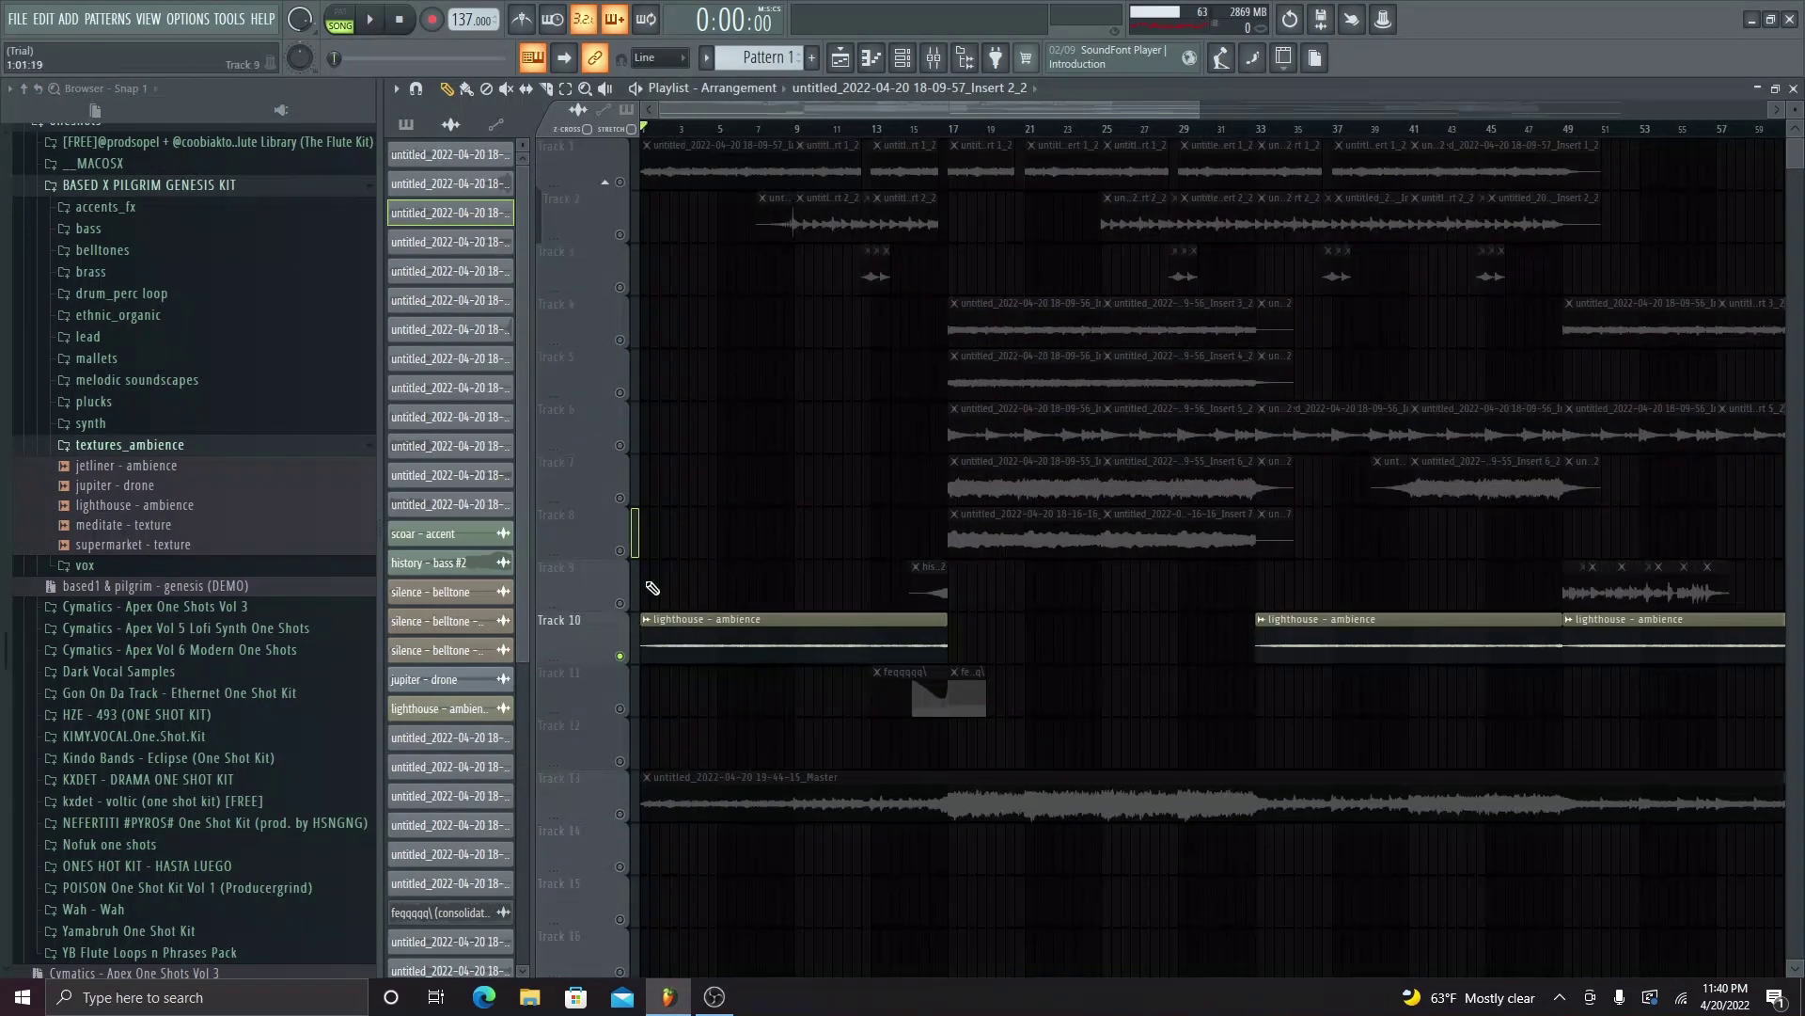
{"action": "right_click", "coordinate": [619, 182]}
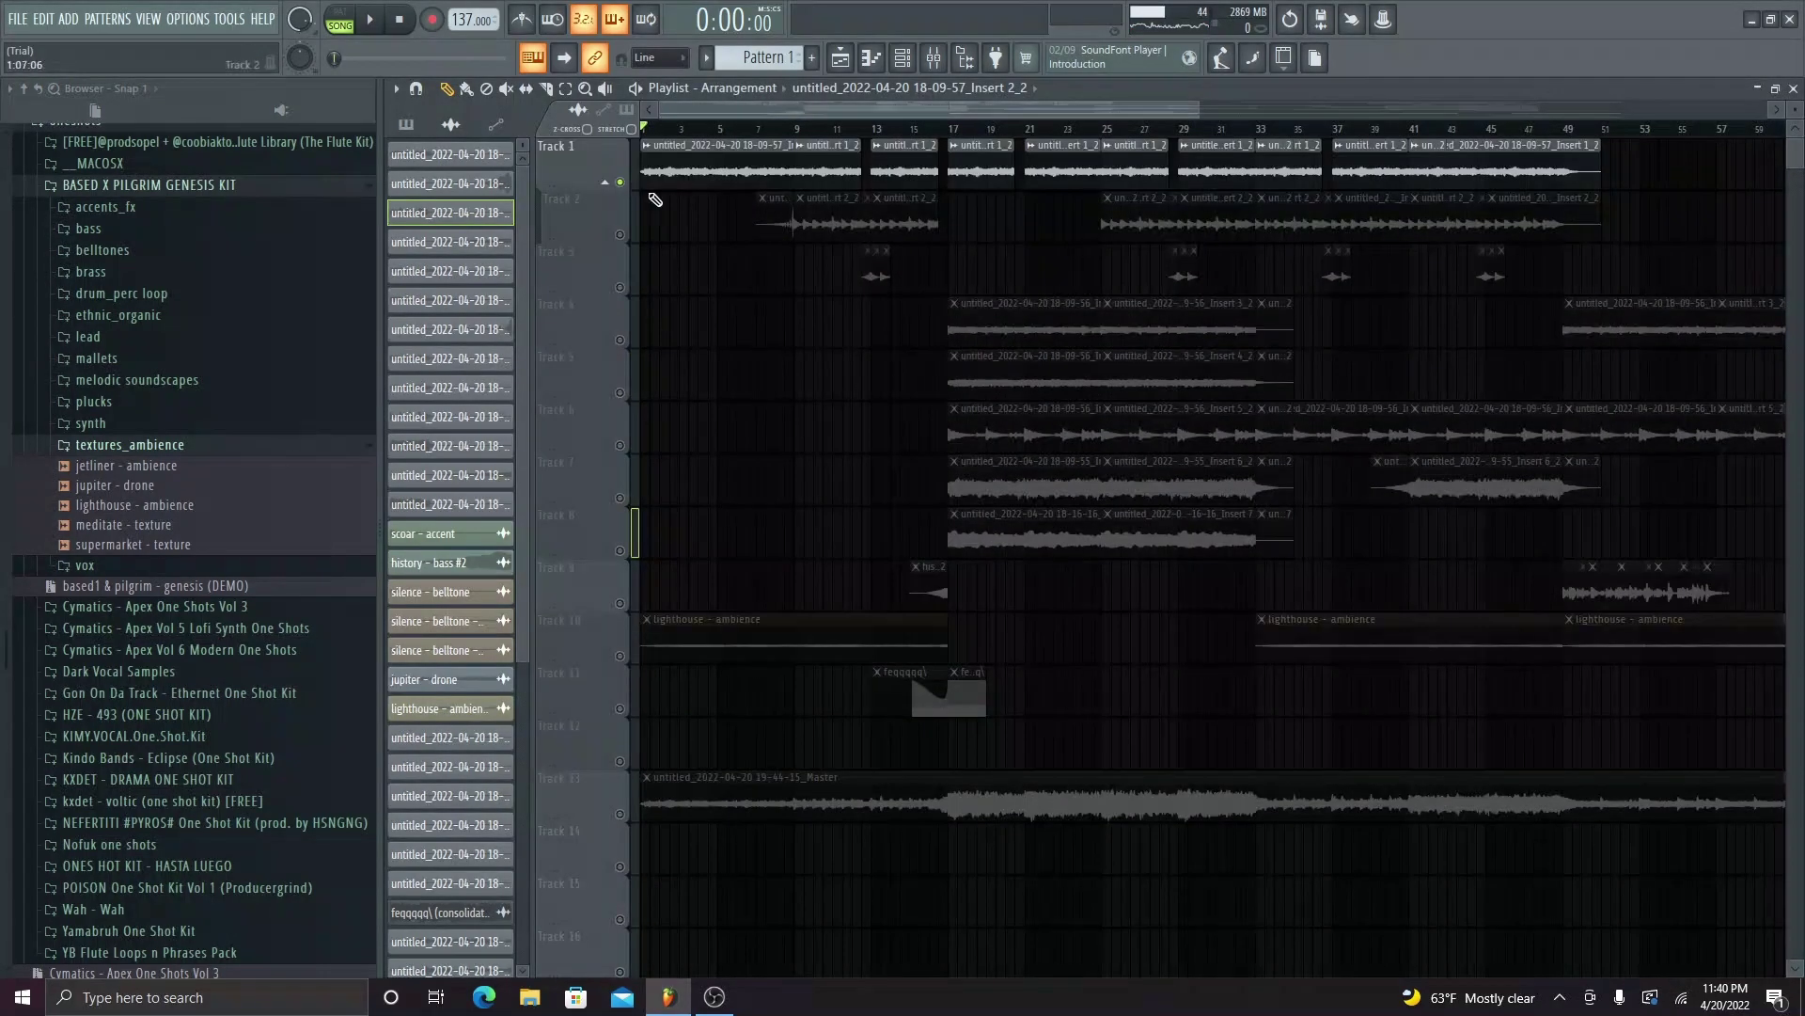
{"action": "left_click", "coordinate": [449, 154]}
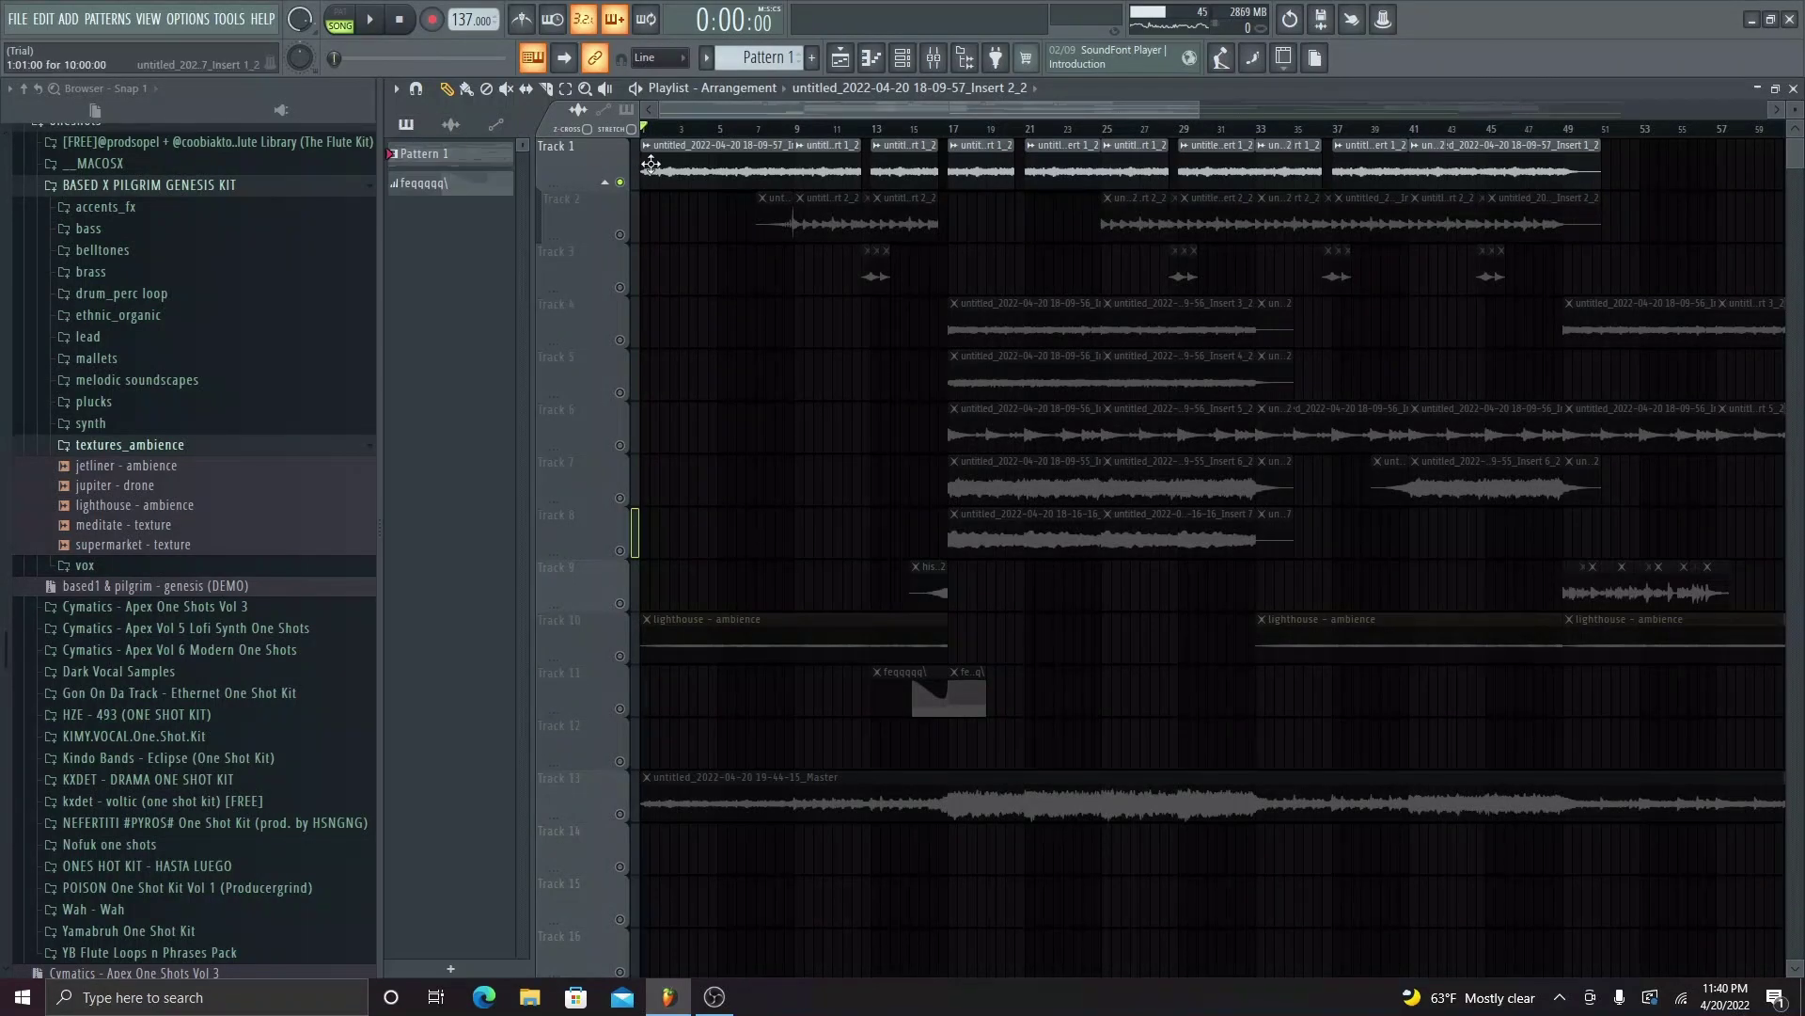
{"action": "left_click", "coordinate": [419, 134]}
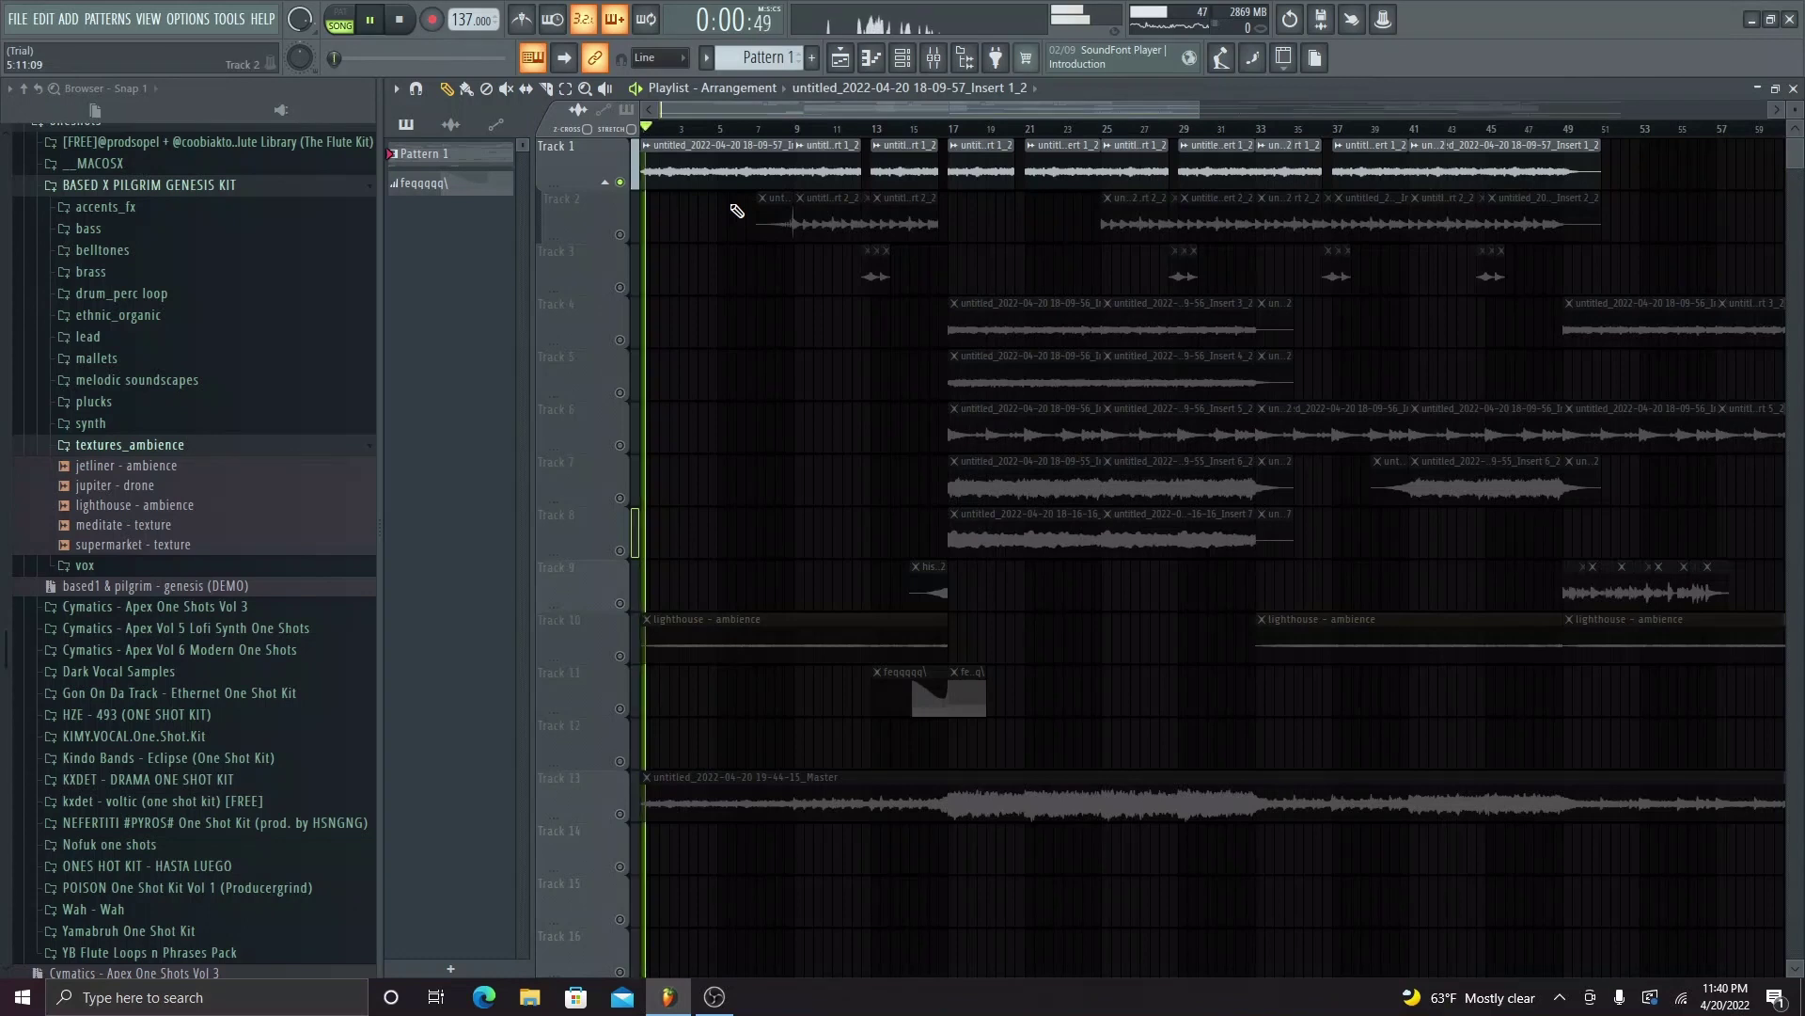
{"action": "key", "text": "space"}
- Unmute Track 10 and listen to the lighthouse - ambience clip together with Track 1
{"action": "left_click", "coordinate": [620, 656]}
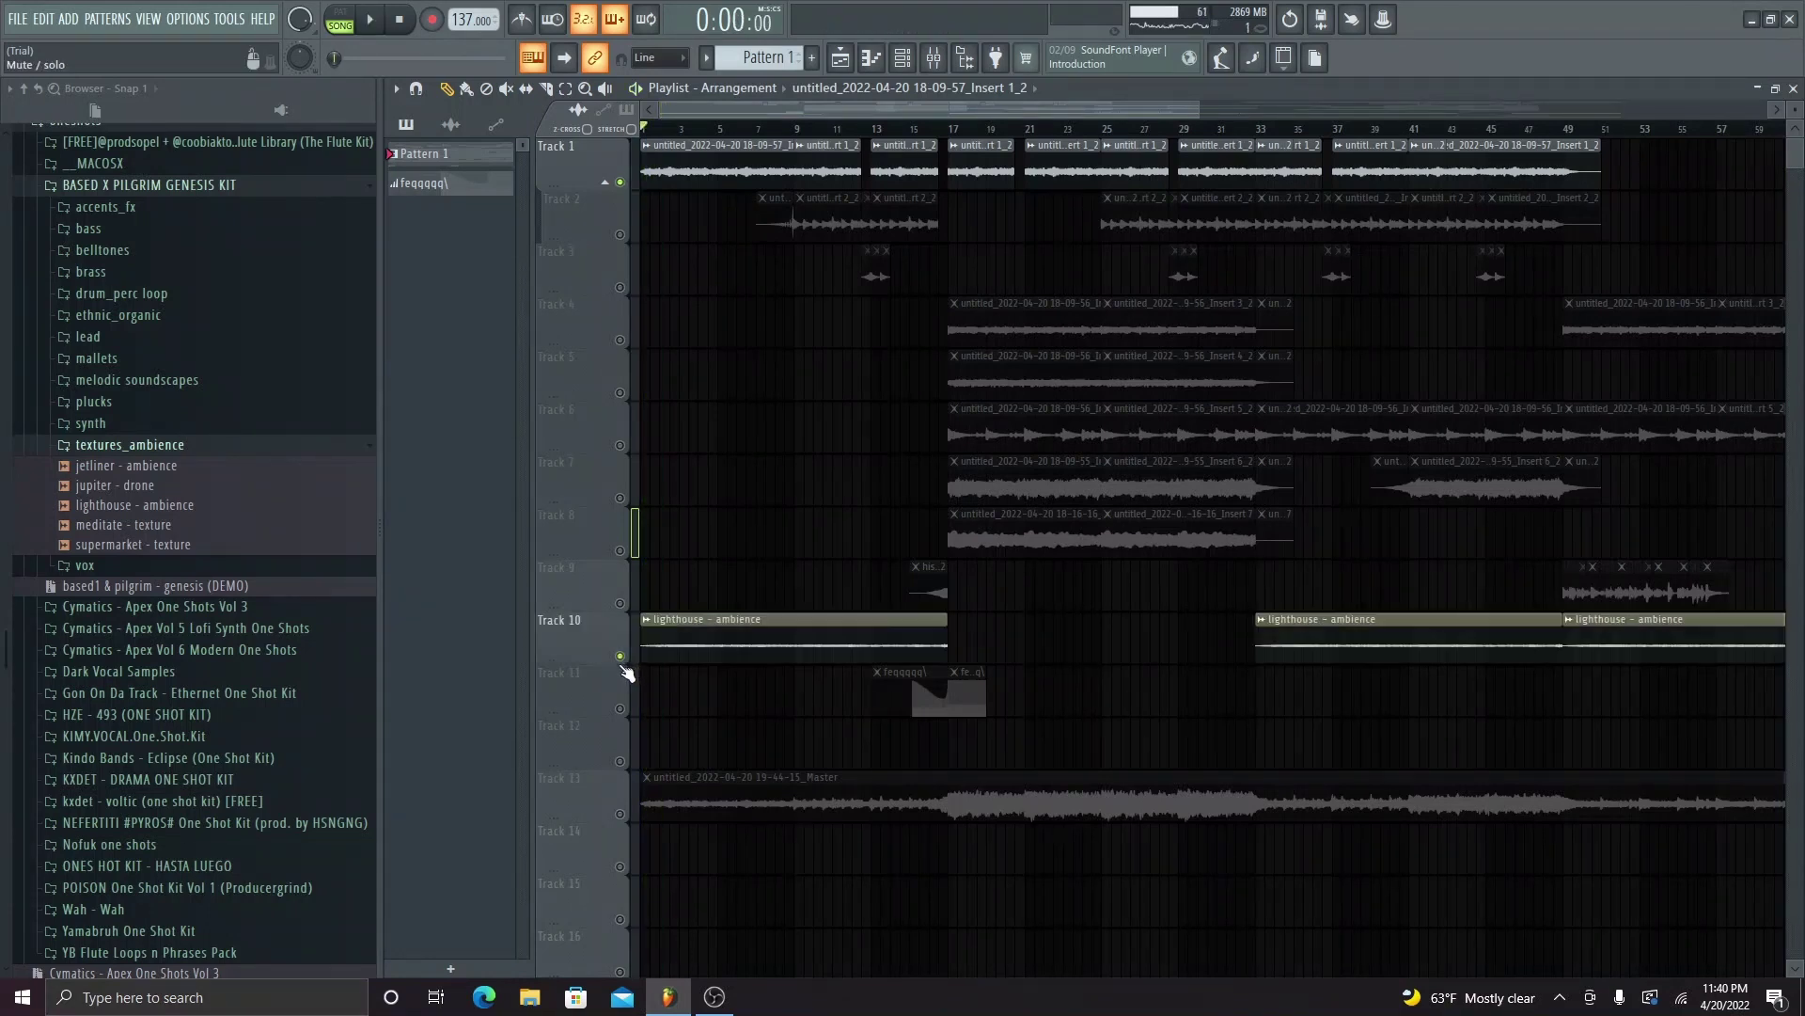
{"action": "key", "text": "space"}
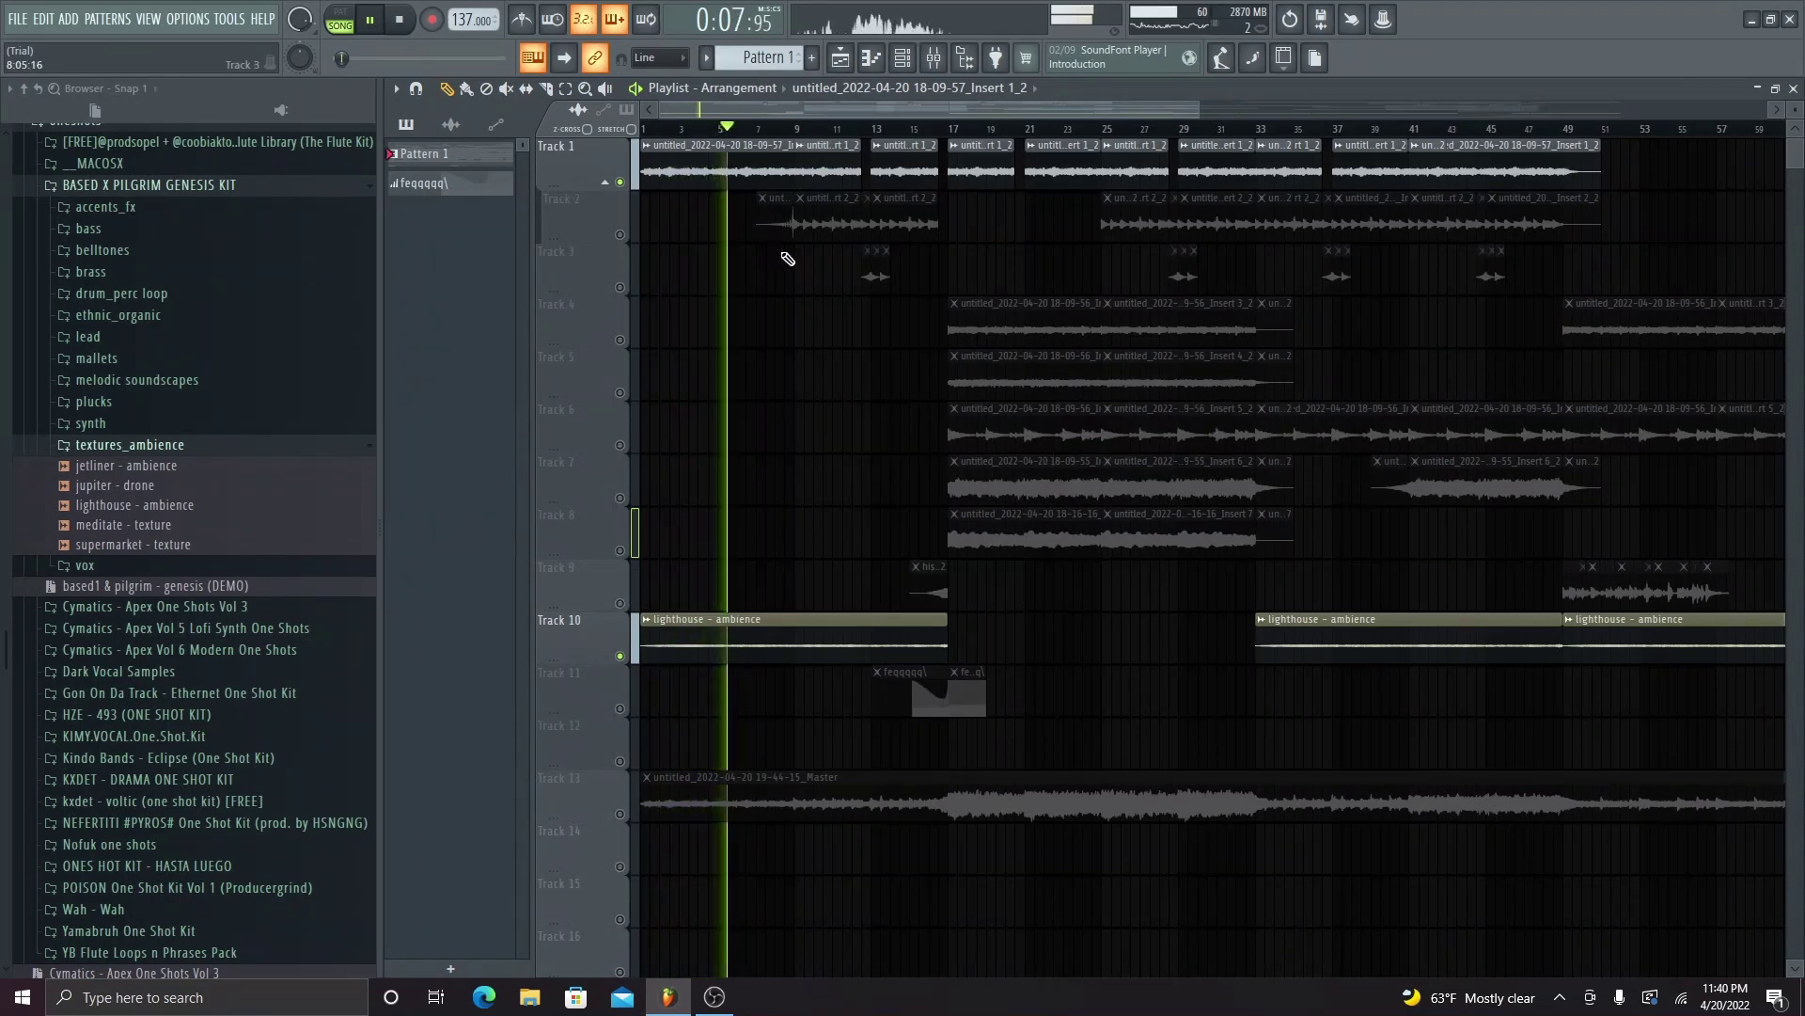
{"action": "key", "text": "space"}
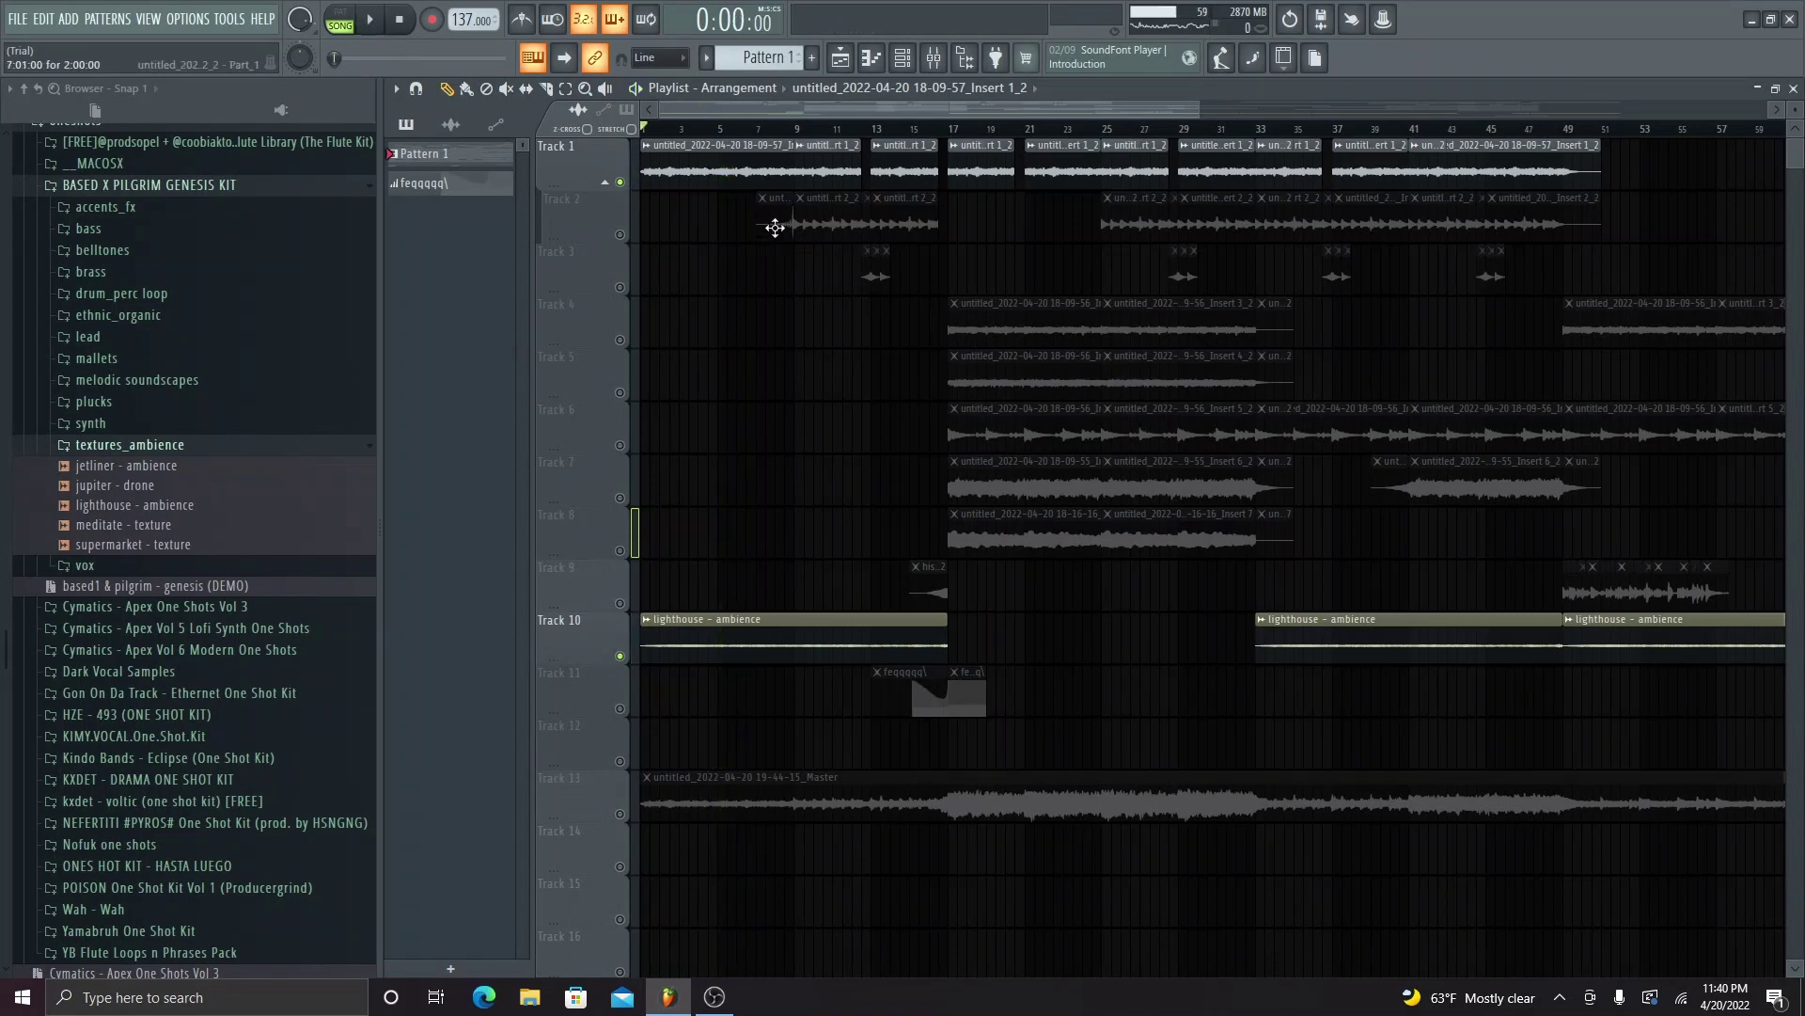
- Solo Track 2 and listen to how its clips enter the intro from bar 7
{"action": "scroll", "coordinate": [1609, 254], "scroll_direction": "right", "scroll_amount": 5}
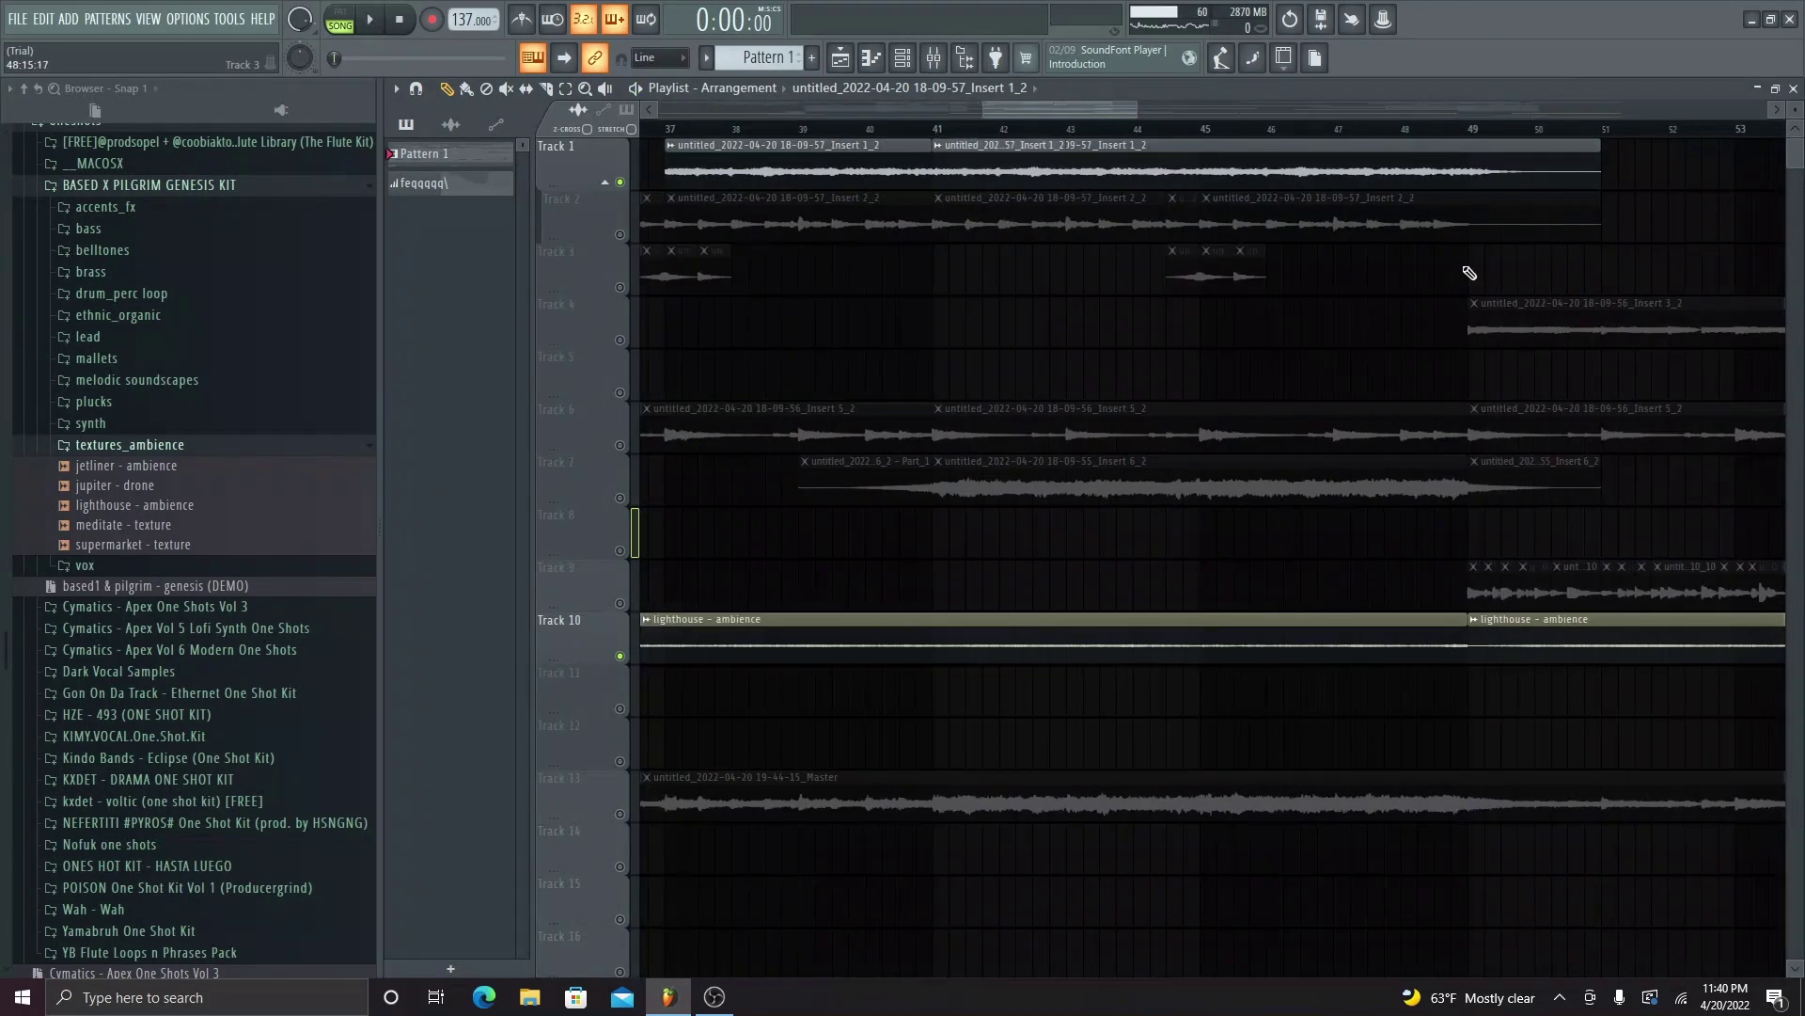
{"action": "right_click", "coordinate": [620, 234]}
{"action": "scroll", "coordinate": [628, 241], "scroll_direction": "up", "scroll_amount": 3}
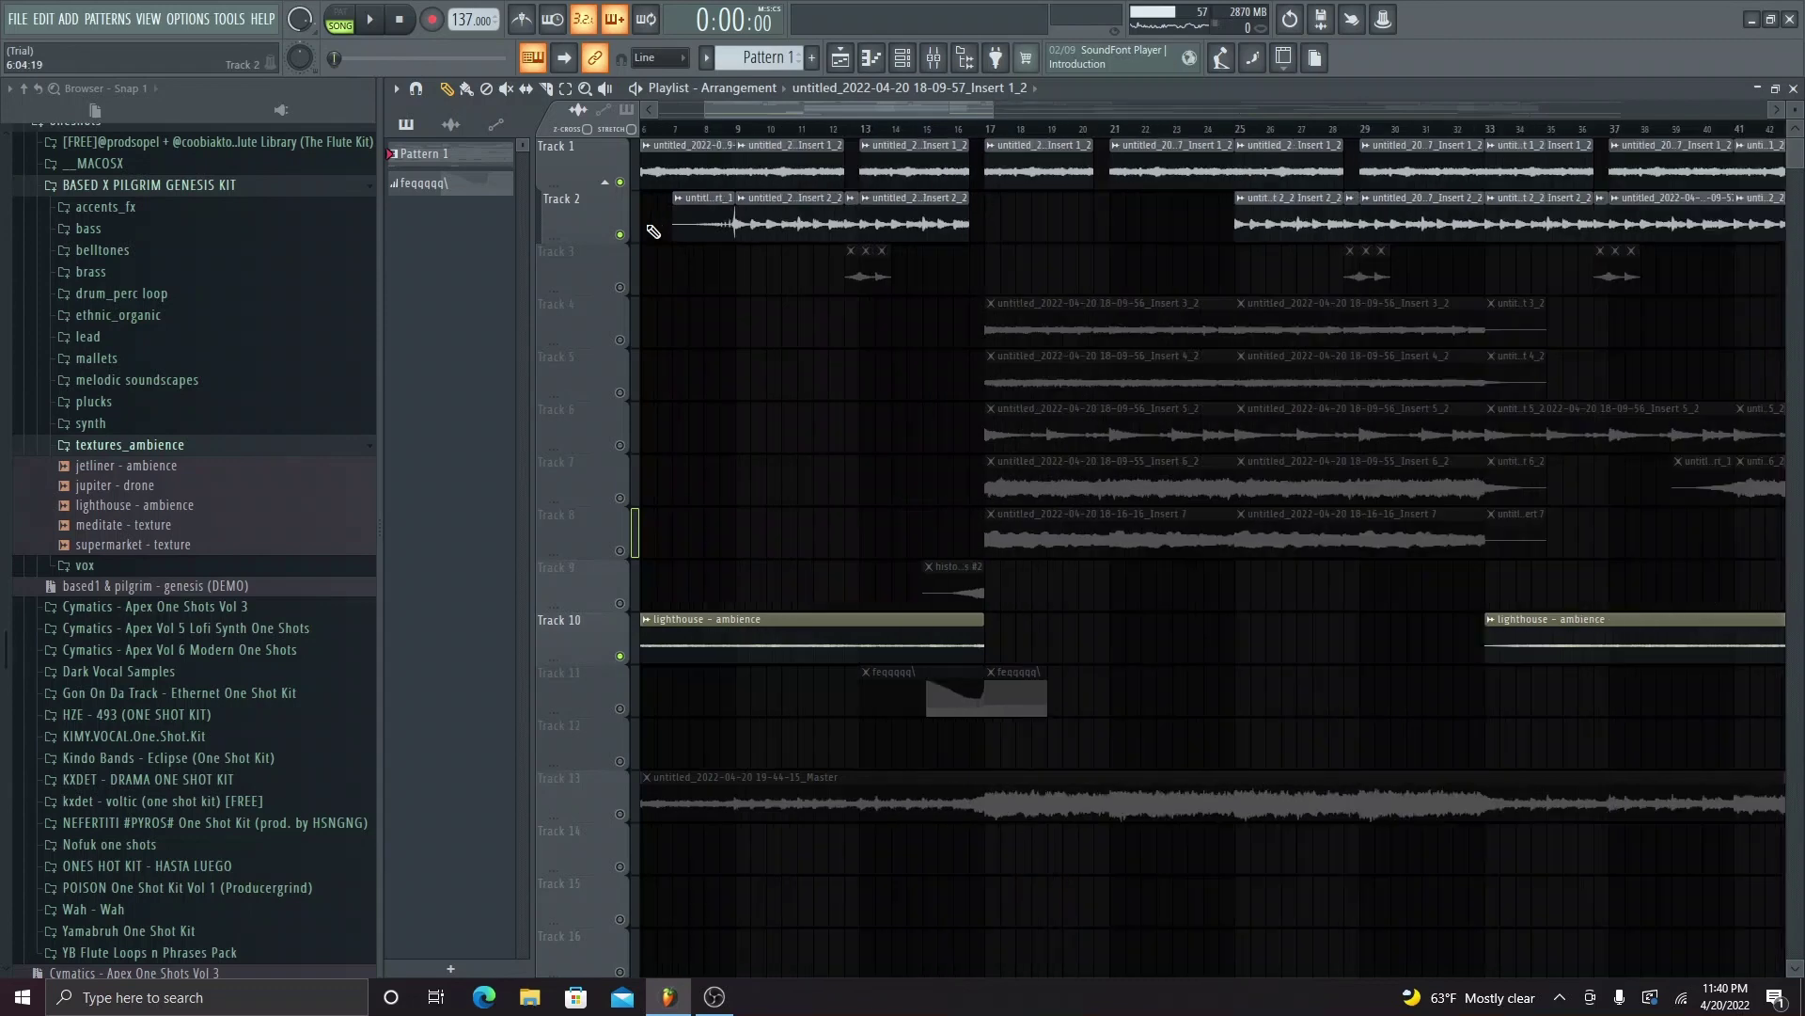
{"action": "left_click", "coordinate": [680, 139]}
{"action": "key", "text": "space"}
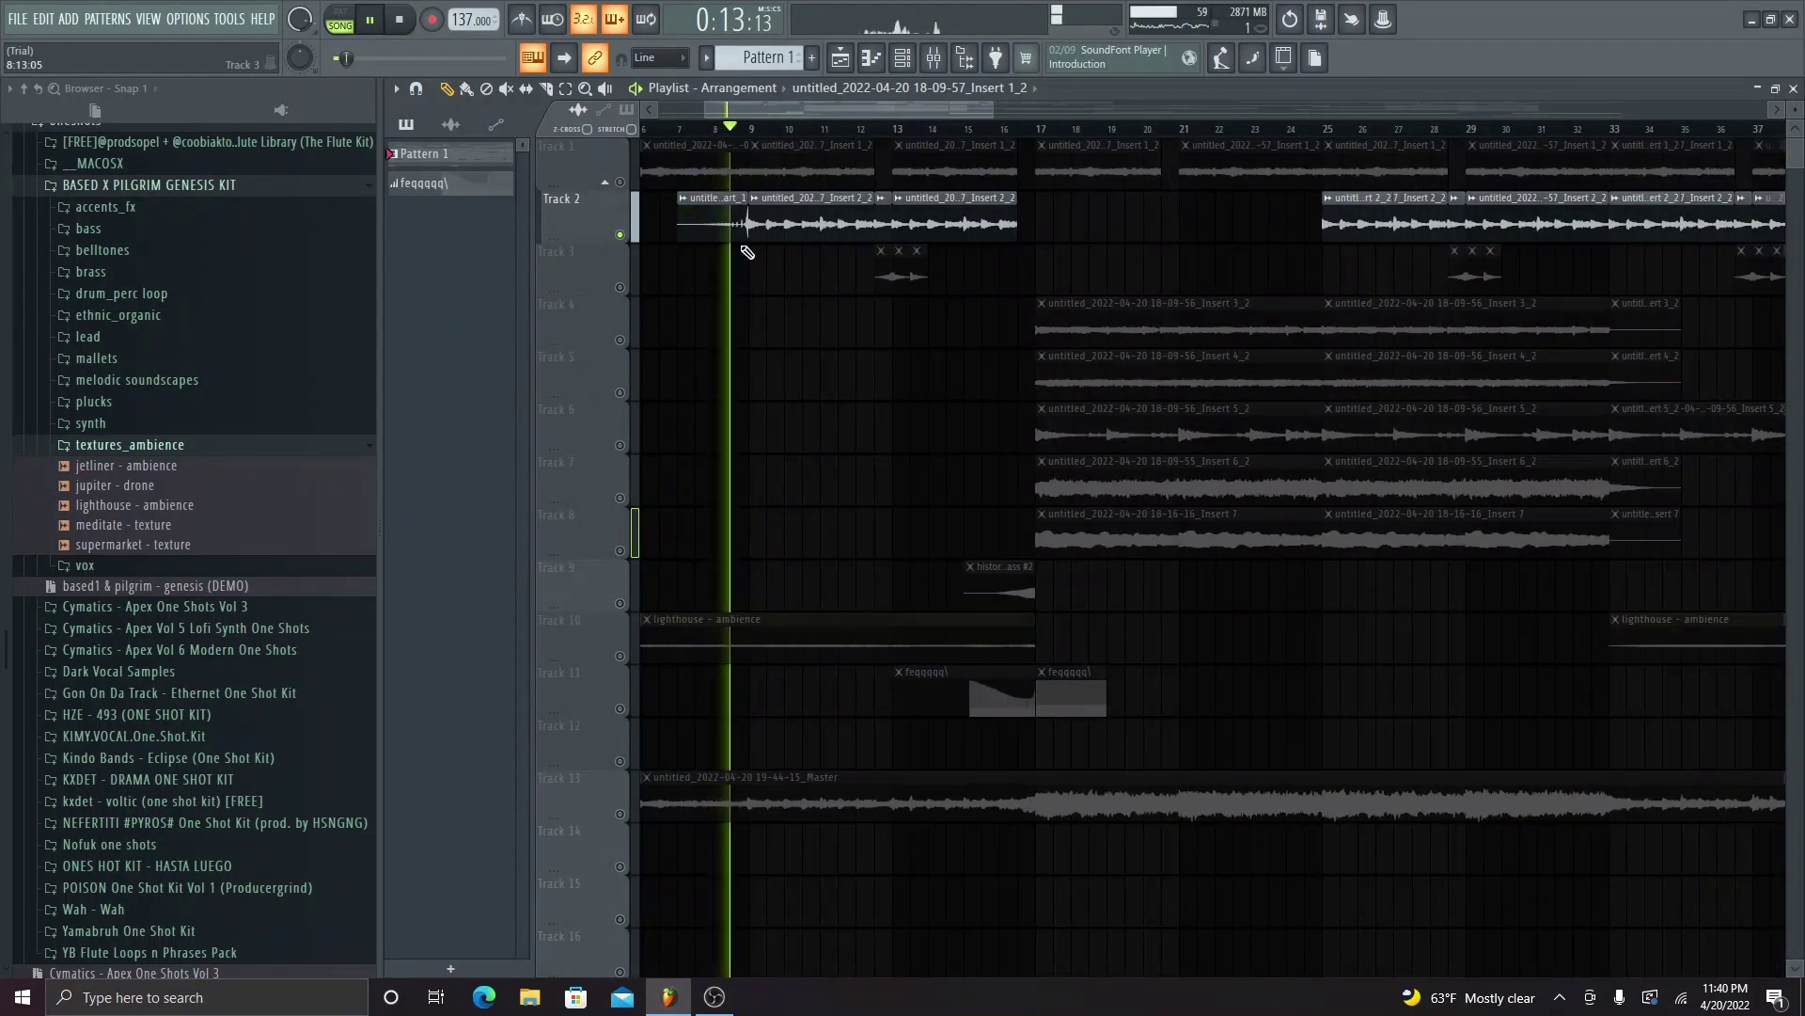
{"action": "scroll", "coordinate": [753, 247], "scroll_direction": "down", "scroll_amount": 5}
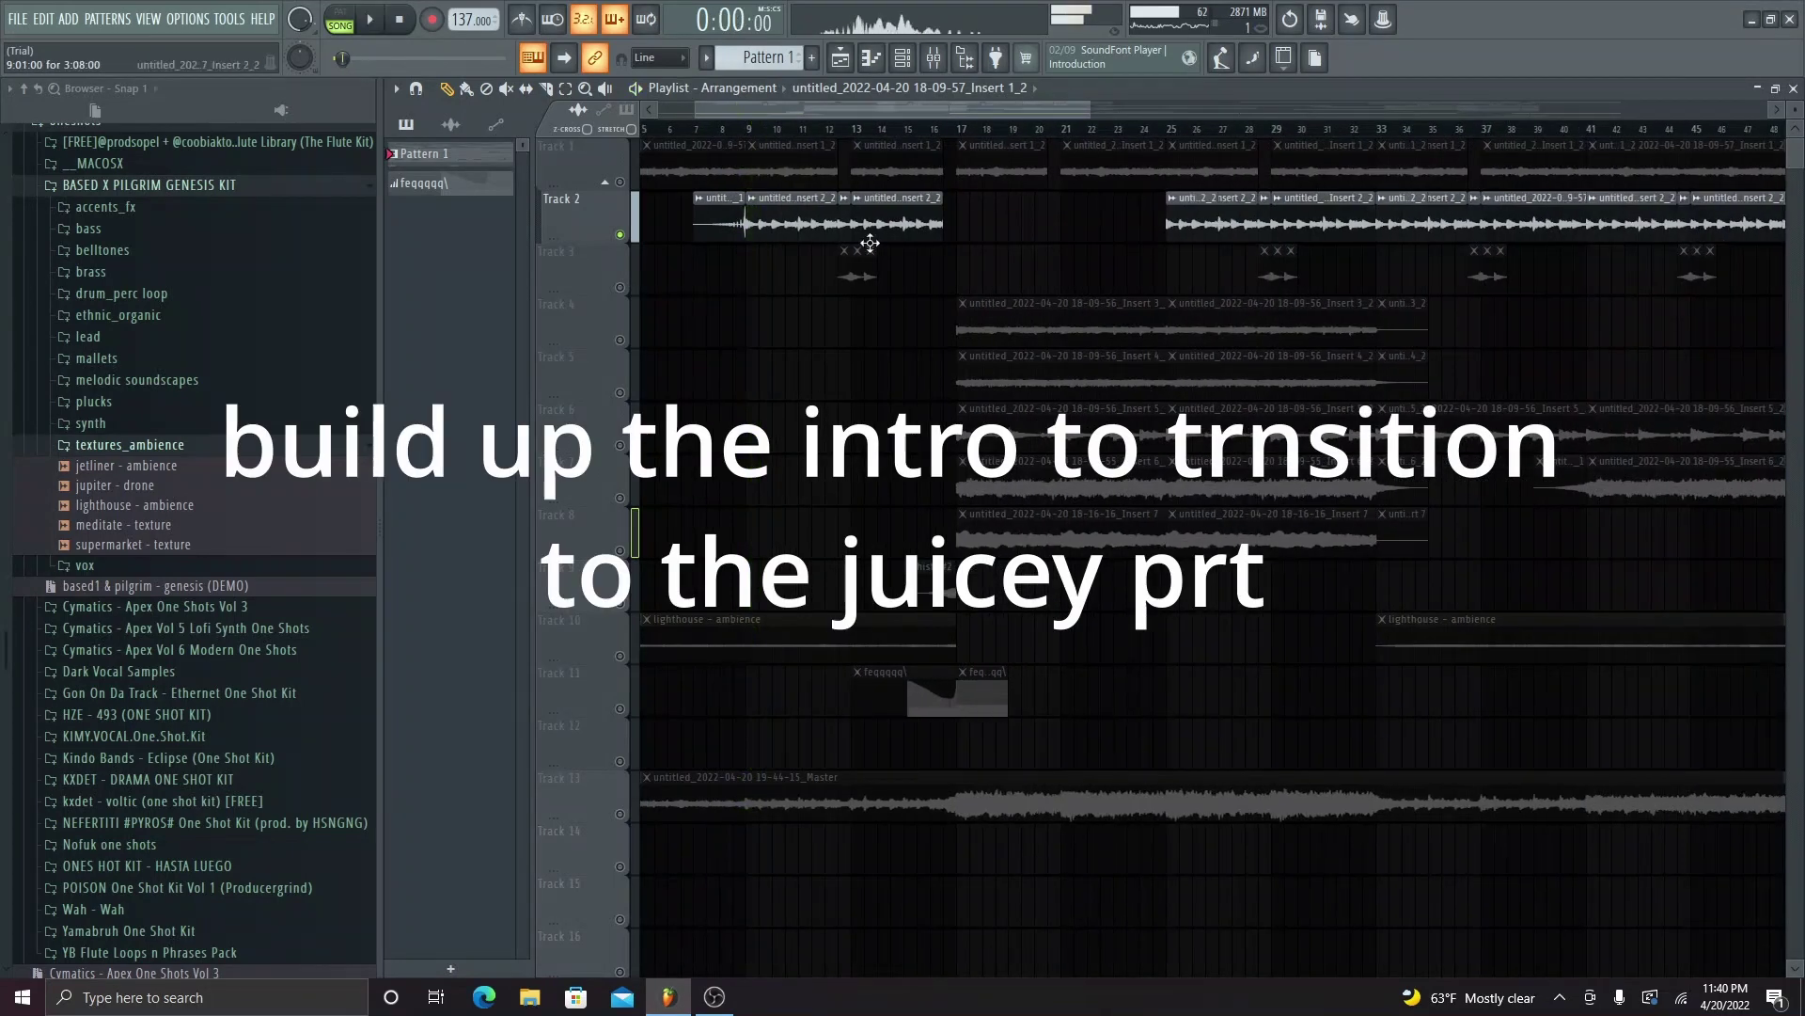
{"action": "key", "text": "space"}
- Review the audio clip settings of the Track 2 tail clip at bar 49
{"action": "scroll", "coordinate": [1148, 270], "scroll_direction": "up", "scroll_amount": 5}
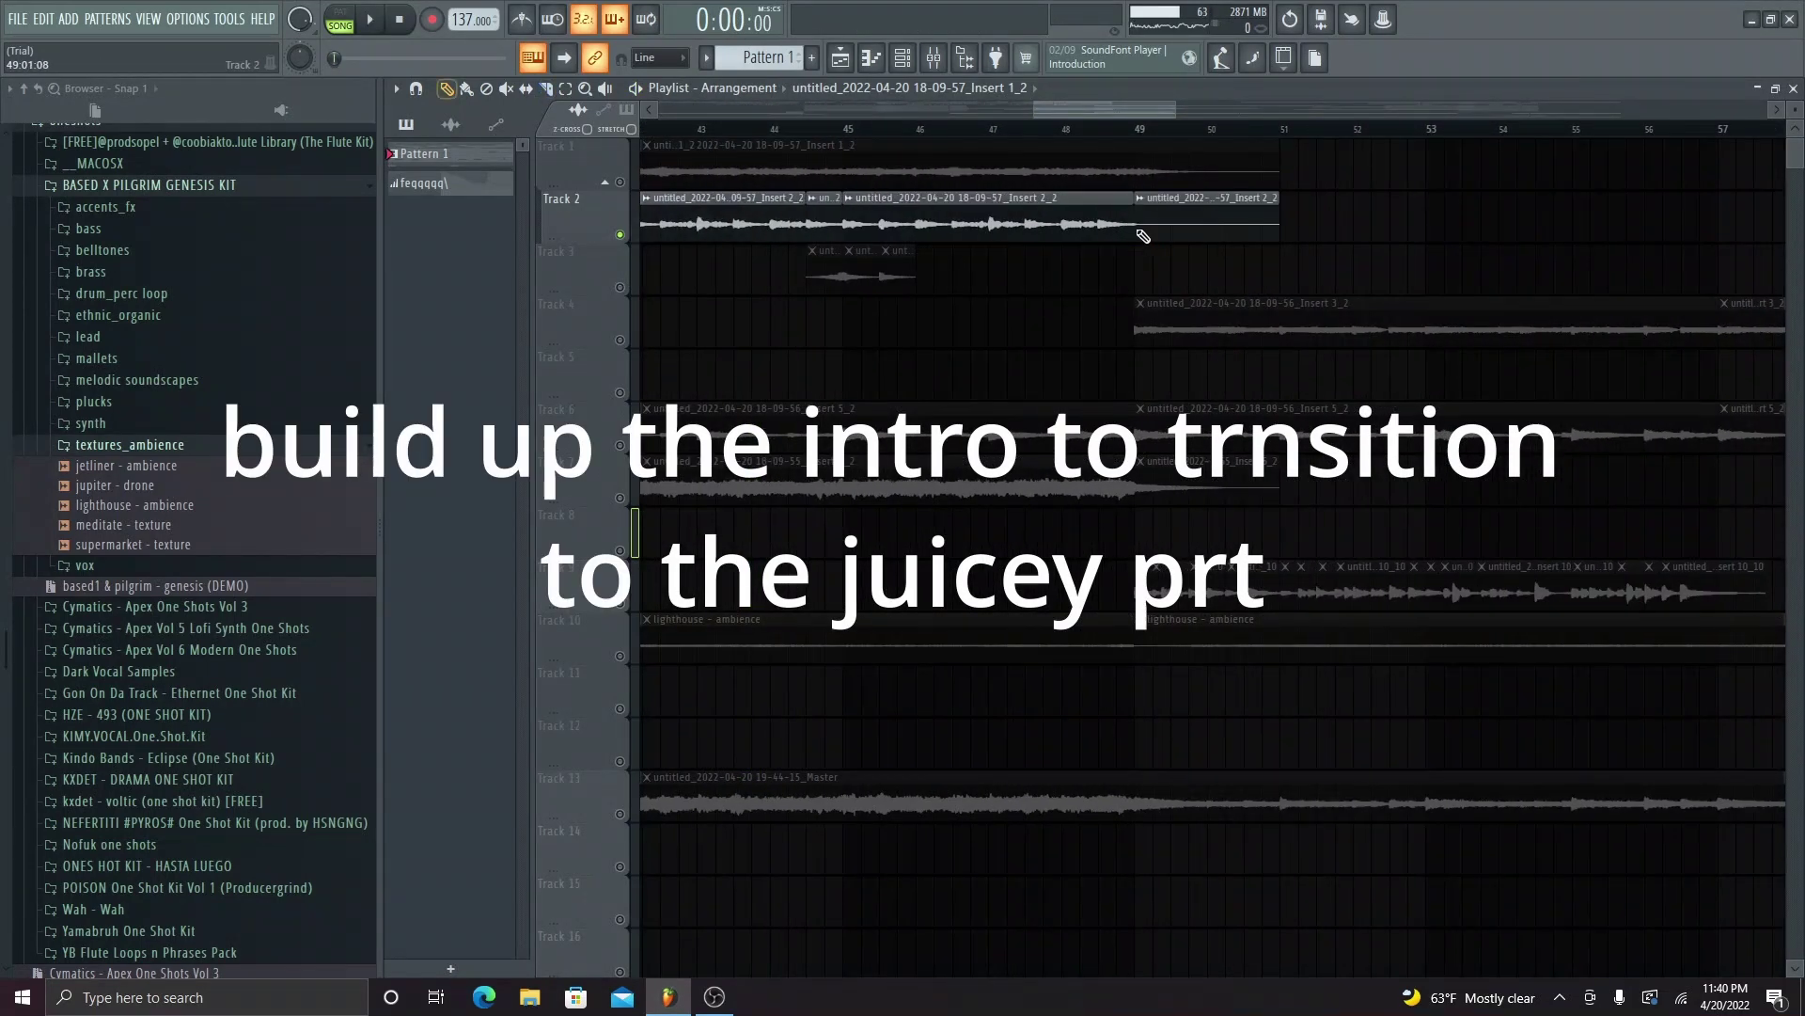
{"action": "double_click", "coordinate": [1140, 232]}
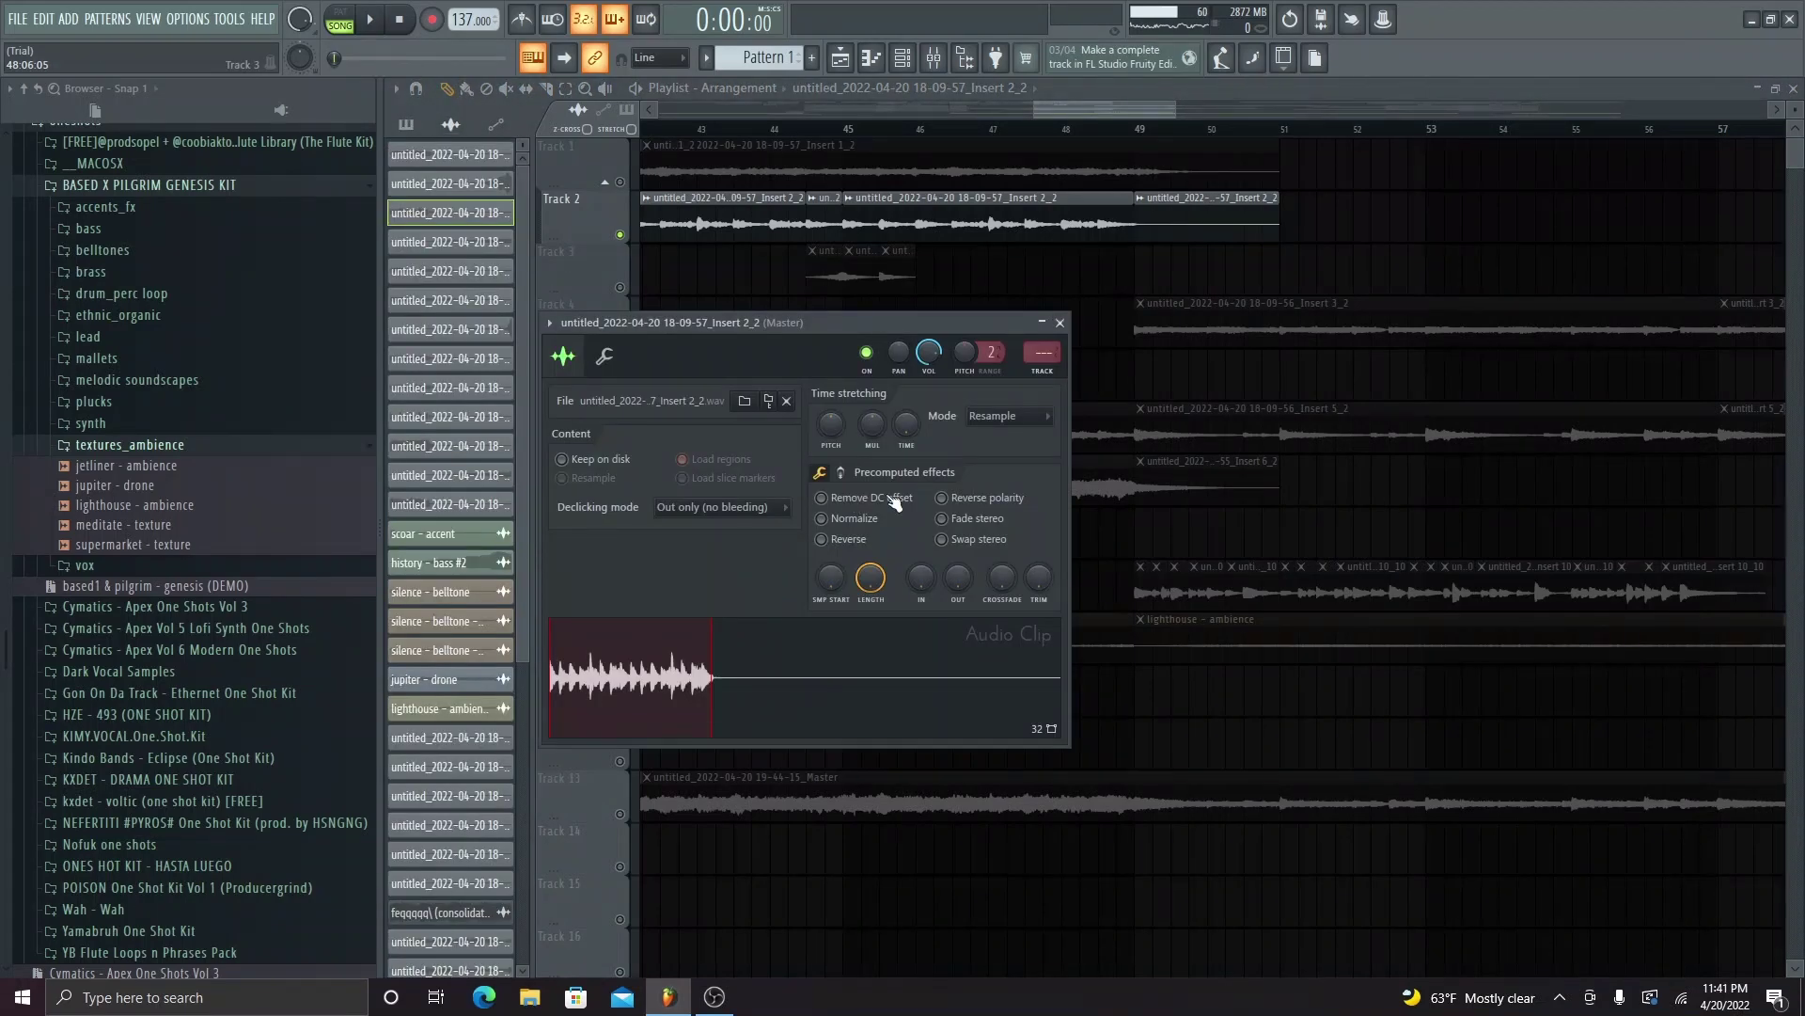
{"action": "left_click", "coordinate": [1062, 322]}
- Save the Track 2 tail clip at bar 49 as a separate Part_3 sample, reversed and normalized with a 21% fade-in
{"action": "left_click", "coordinate": [1141, 199]}
{"action": "left_click", "coordinate": [1342, 232]}
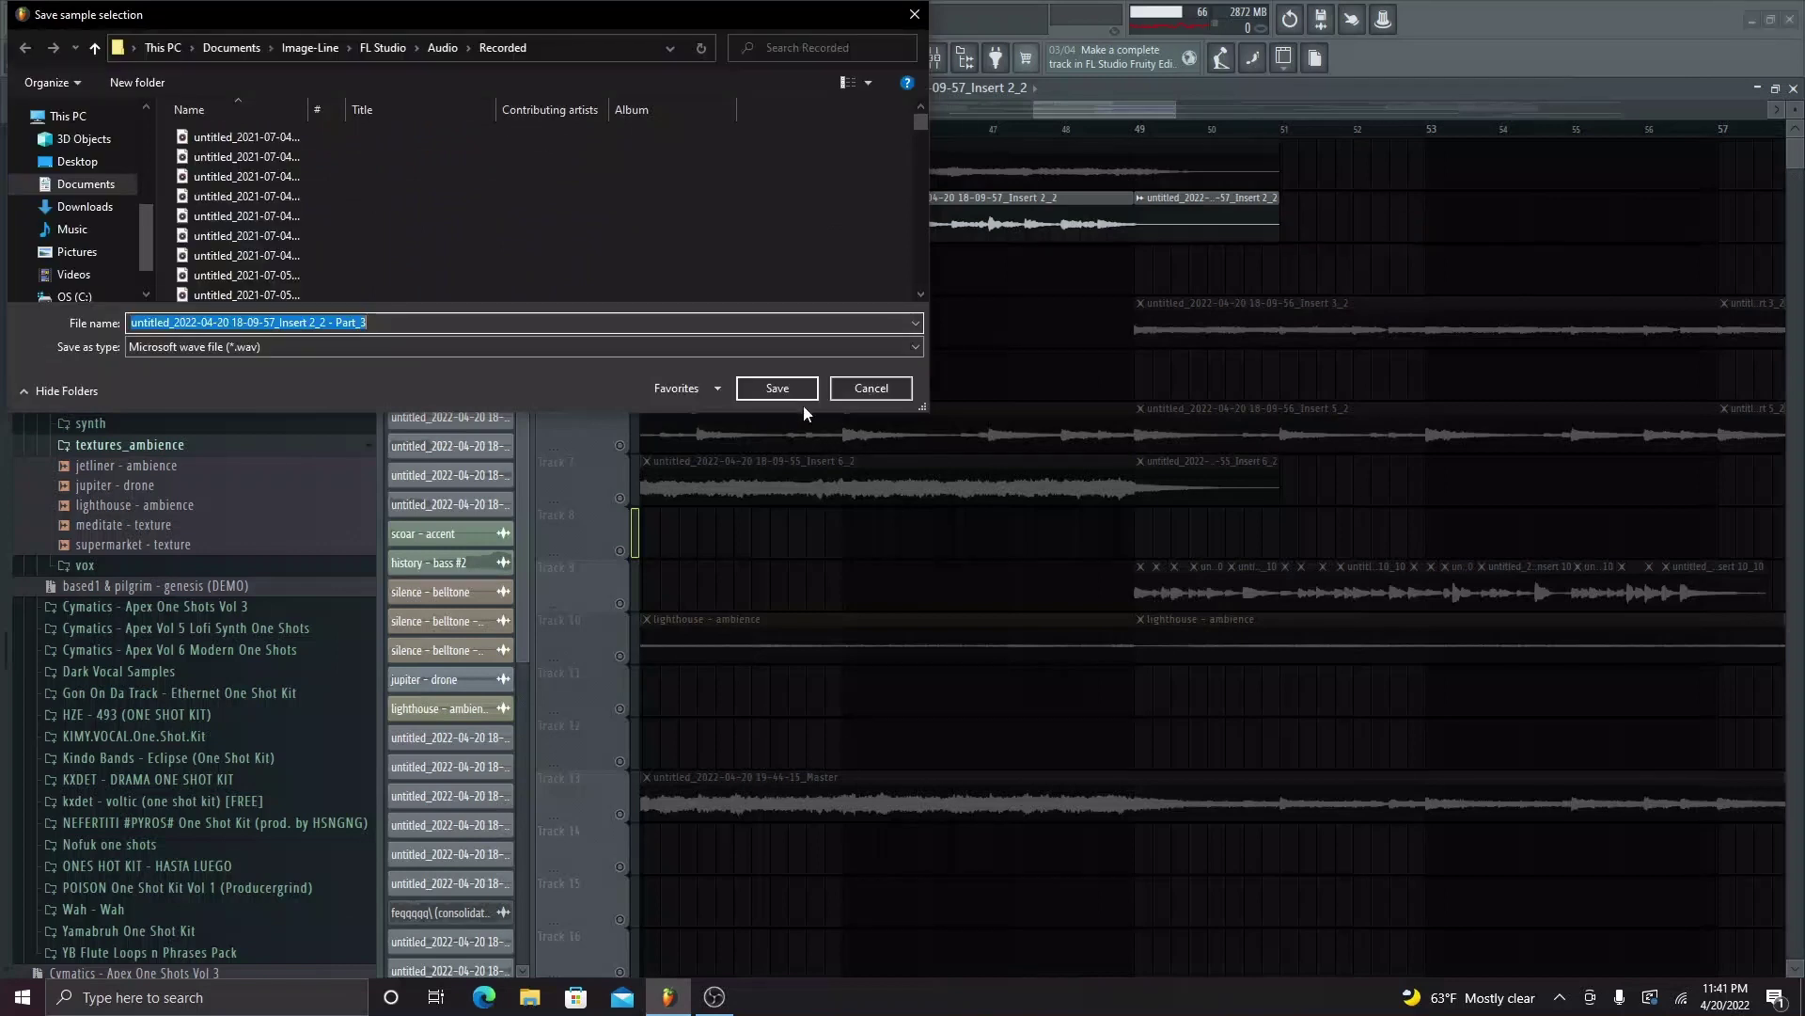
{"action": "left_click", "coordinate": [777, 387]}
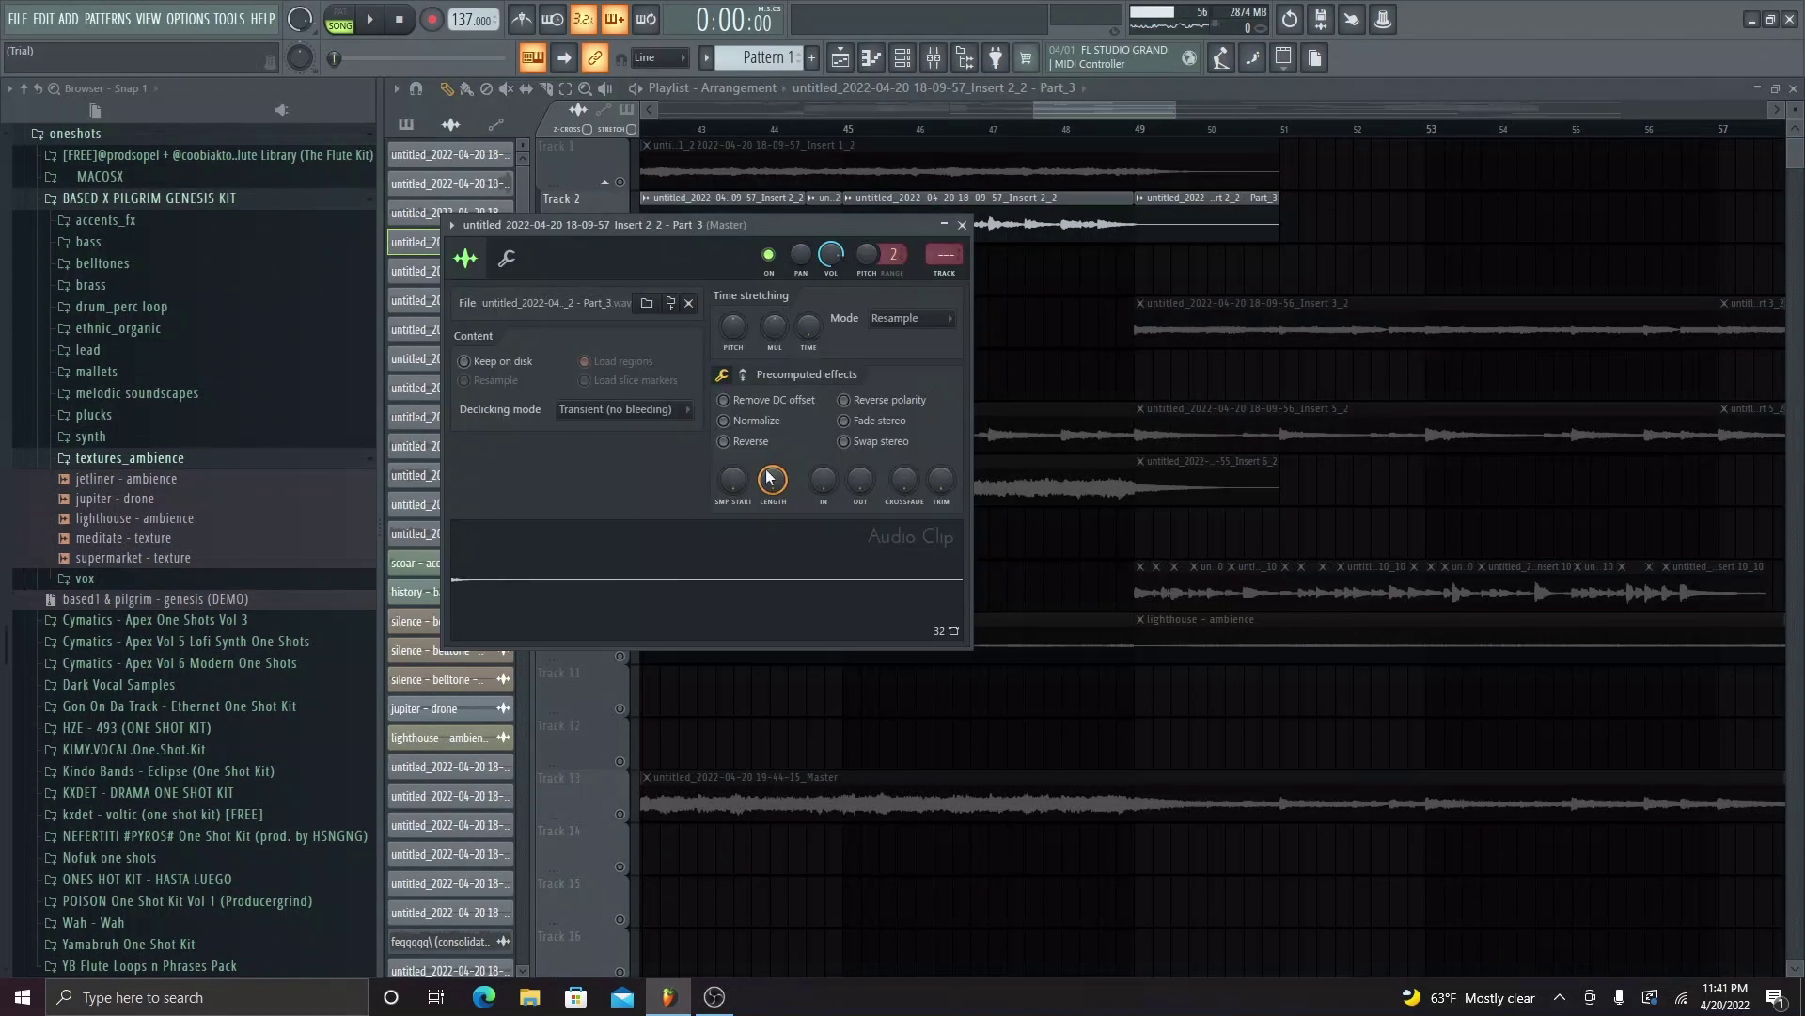
{"action": "left_click", "coordinate": [747, 444]}
{"action": "left_click", "coordinate": [750, 420]}
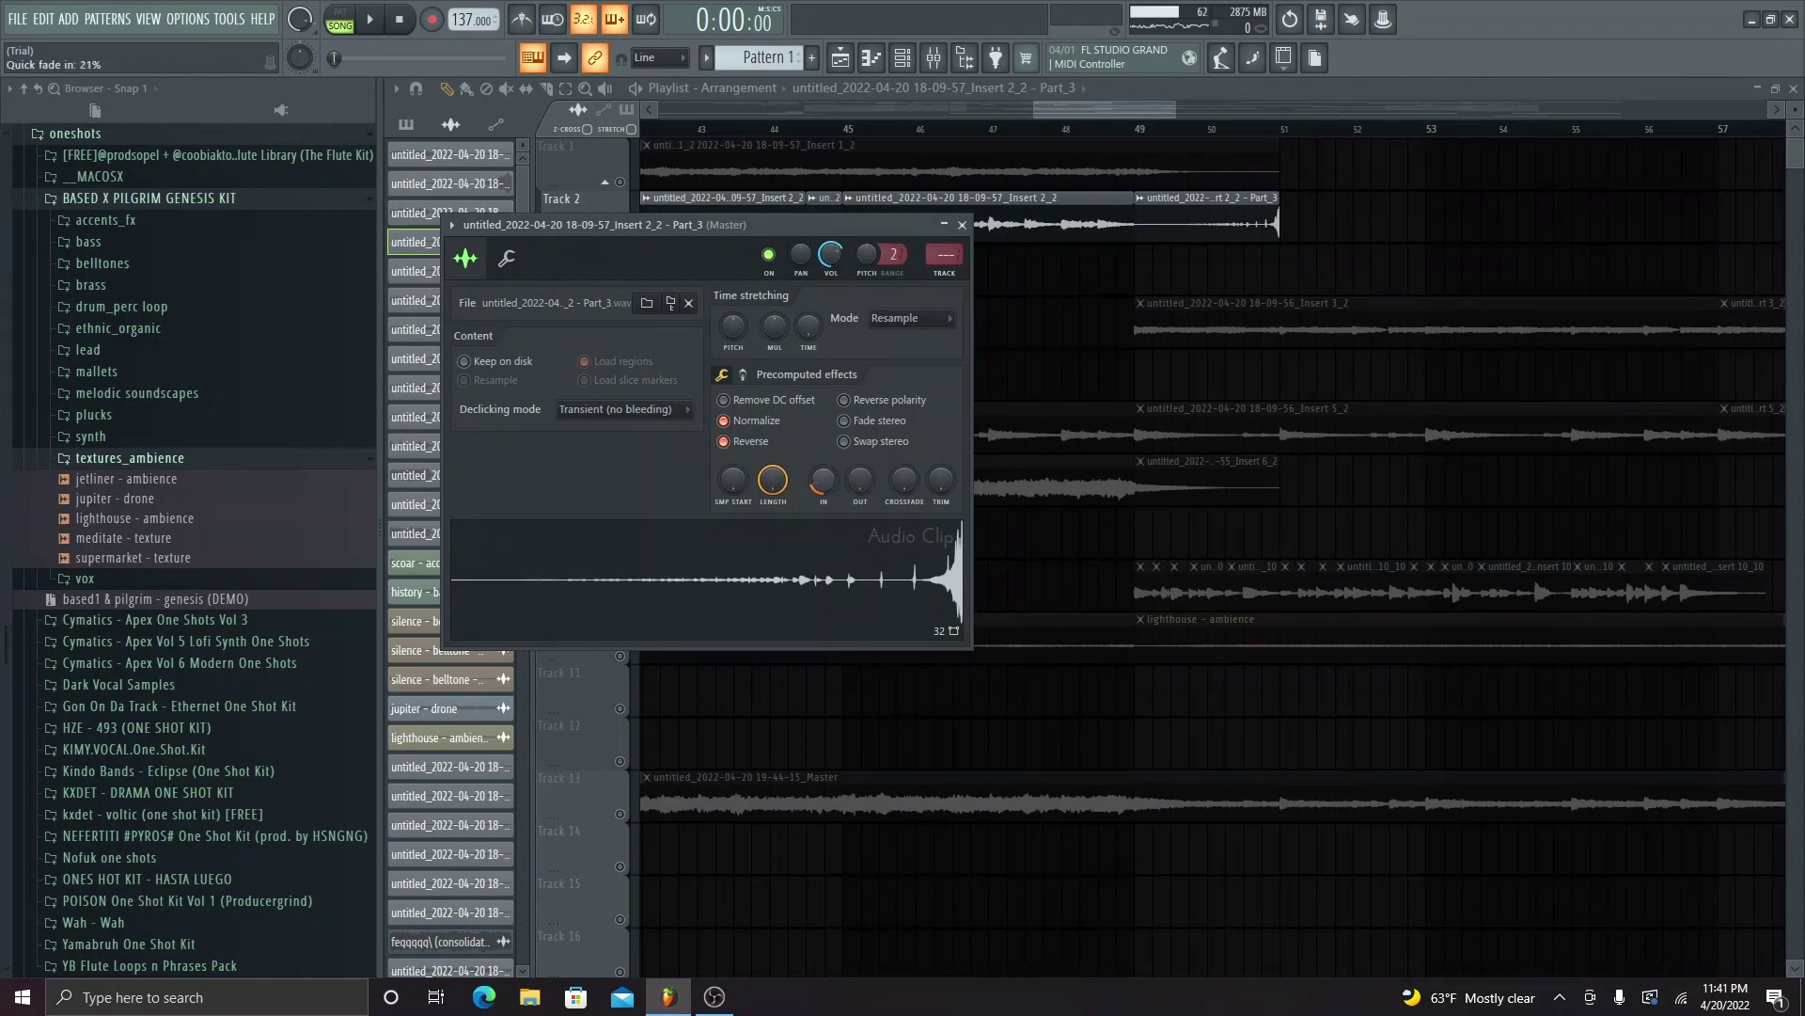
{"action": "left_click", "coordinate": [963, 226]}
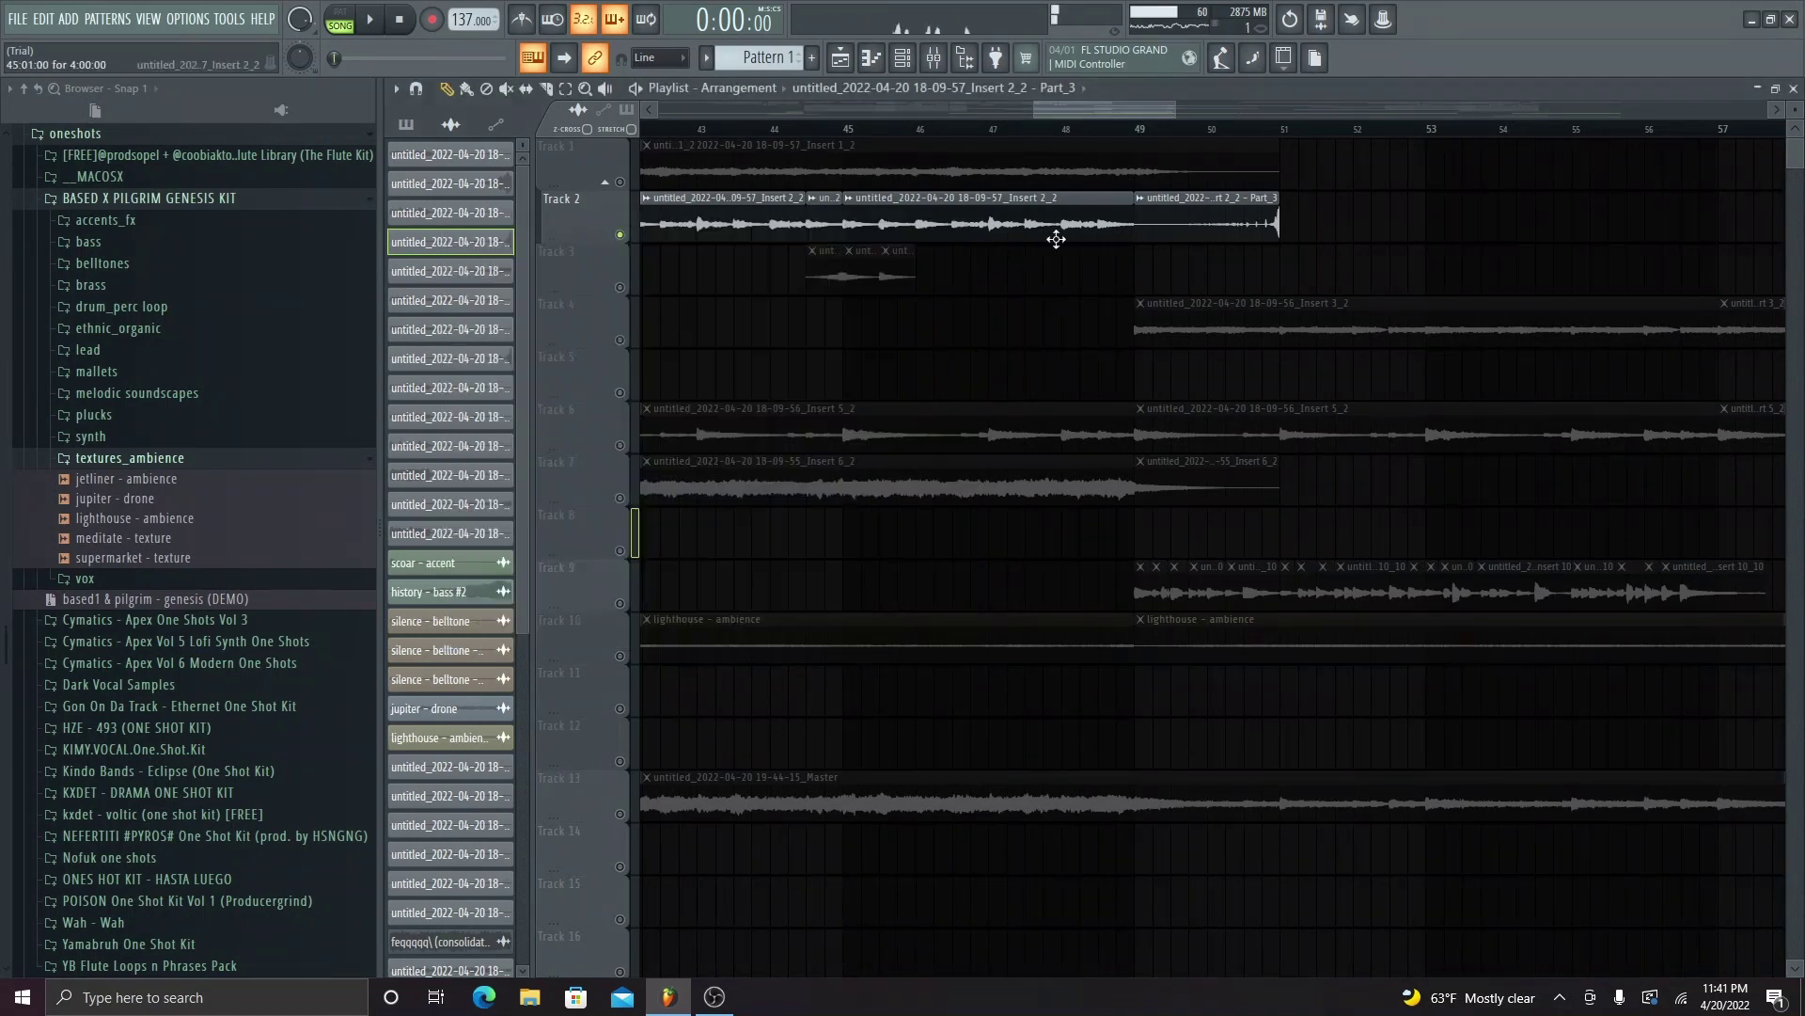
- Remove the reversed Part_3 clip from Track 2 and restore the original tail after bar 49
{"action": "right_click", "coordinate": [1189, 217]}
{"action": "left_click_drag", "start_coordinate": [1152, 214], "coordinate": [1262, 275]}
- Play the intro from about bar 6 with Tracks 10 and 3 unmuted, and select the first Track 3 clip
{"action": "scroll", "coordinate": [1262, 274], "scroll_direction": "down", "scroll_amount": 5}
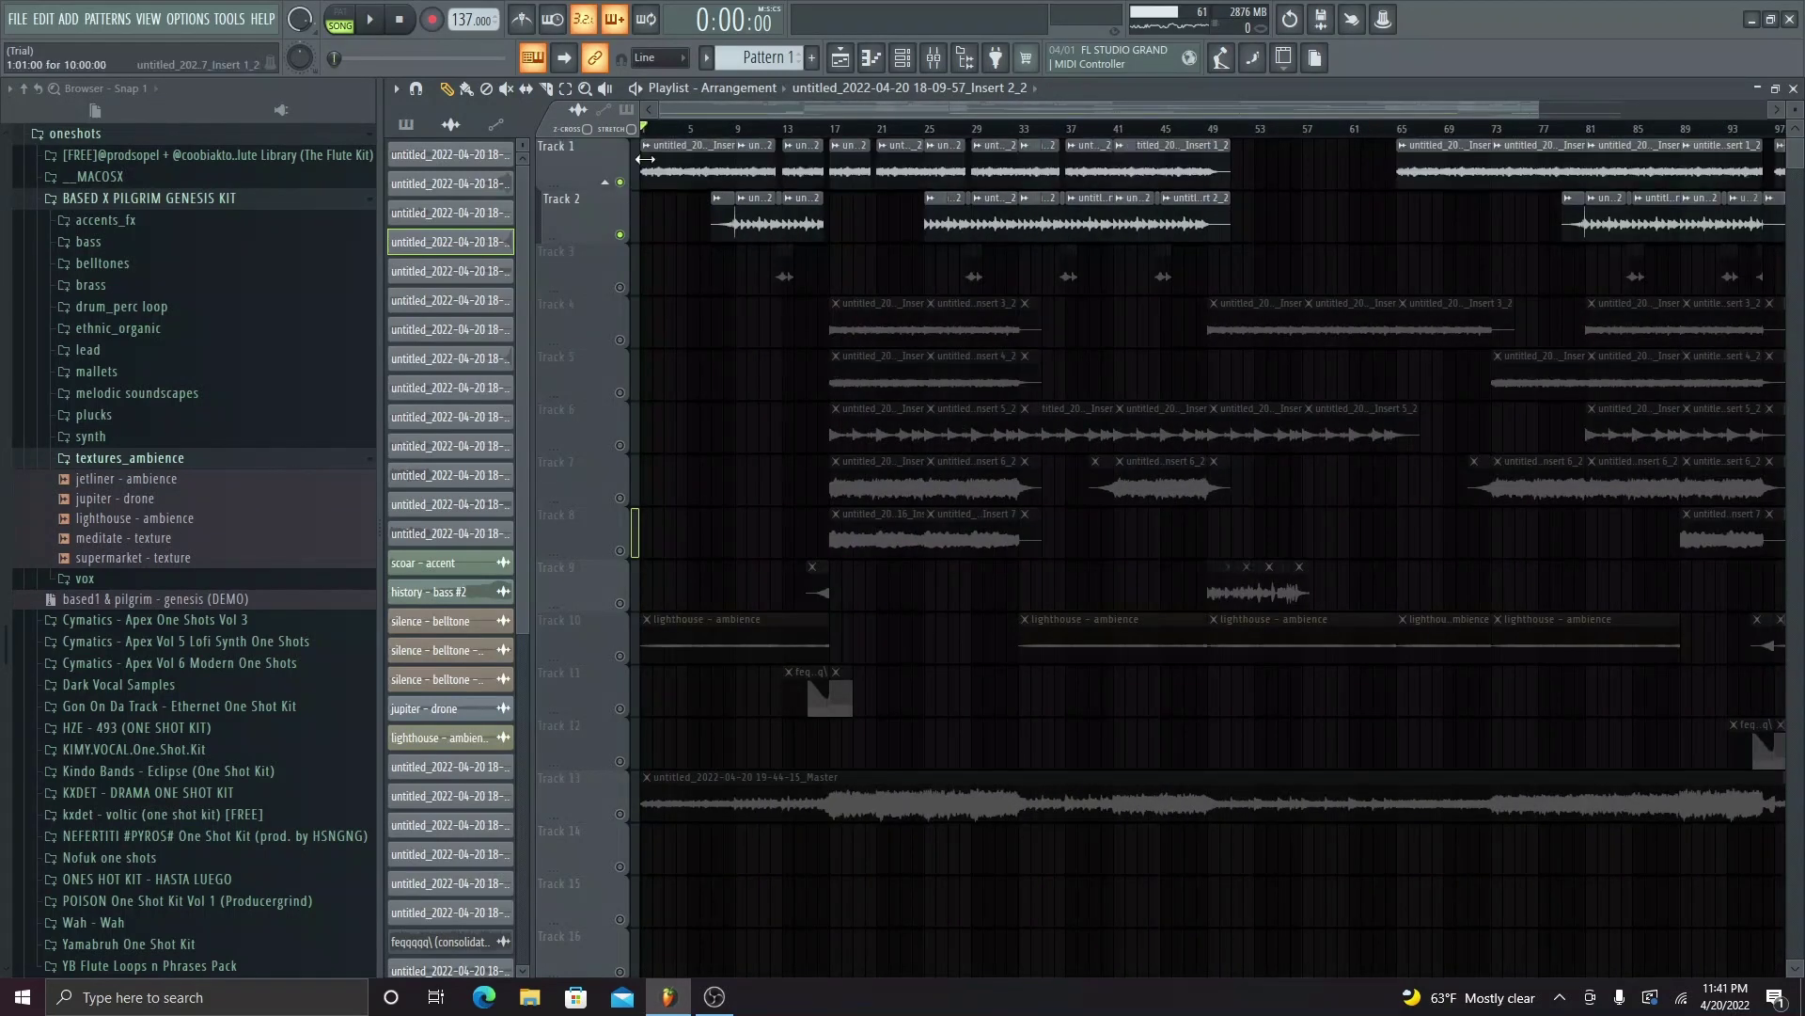
{"action": "left_click", "coordinate": [702, 131]}
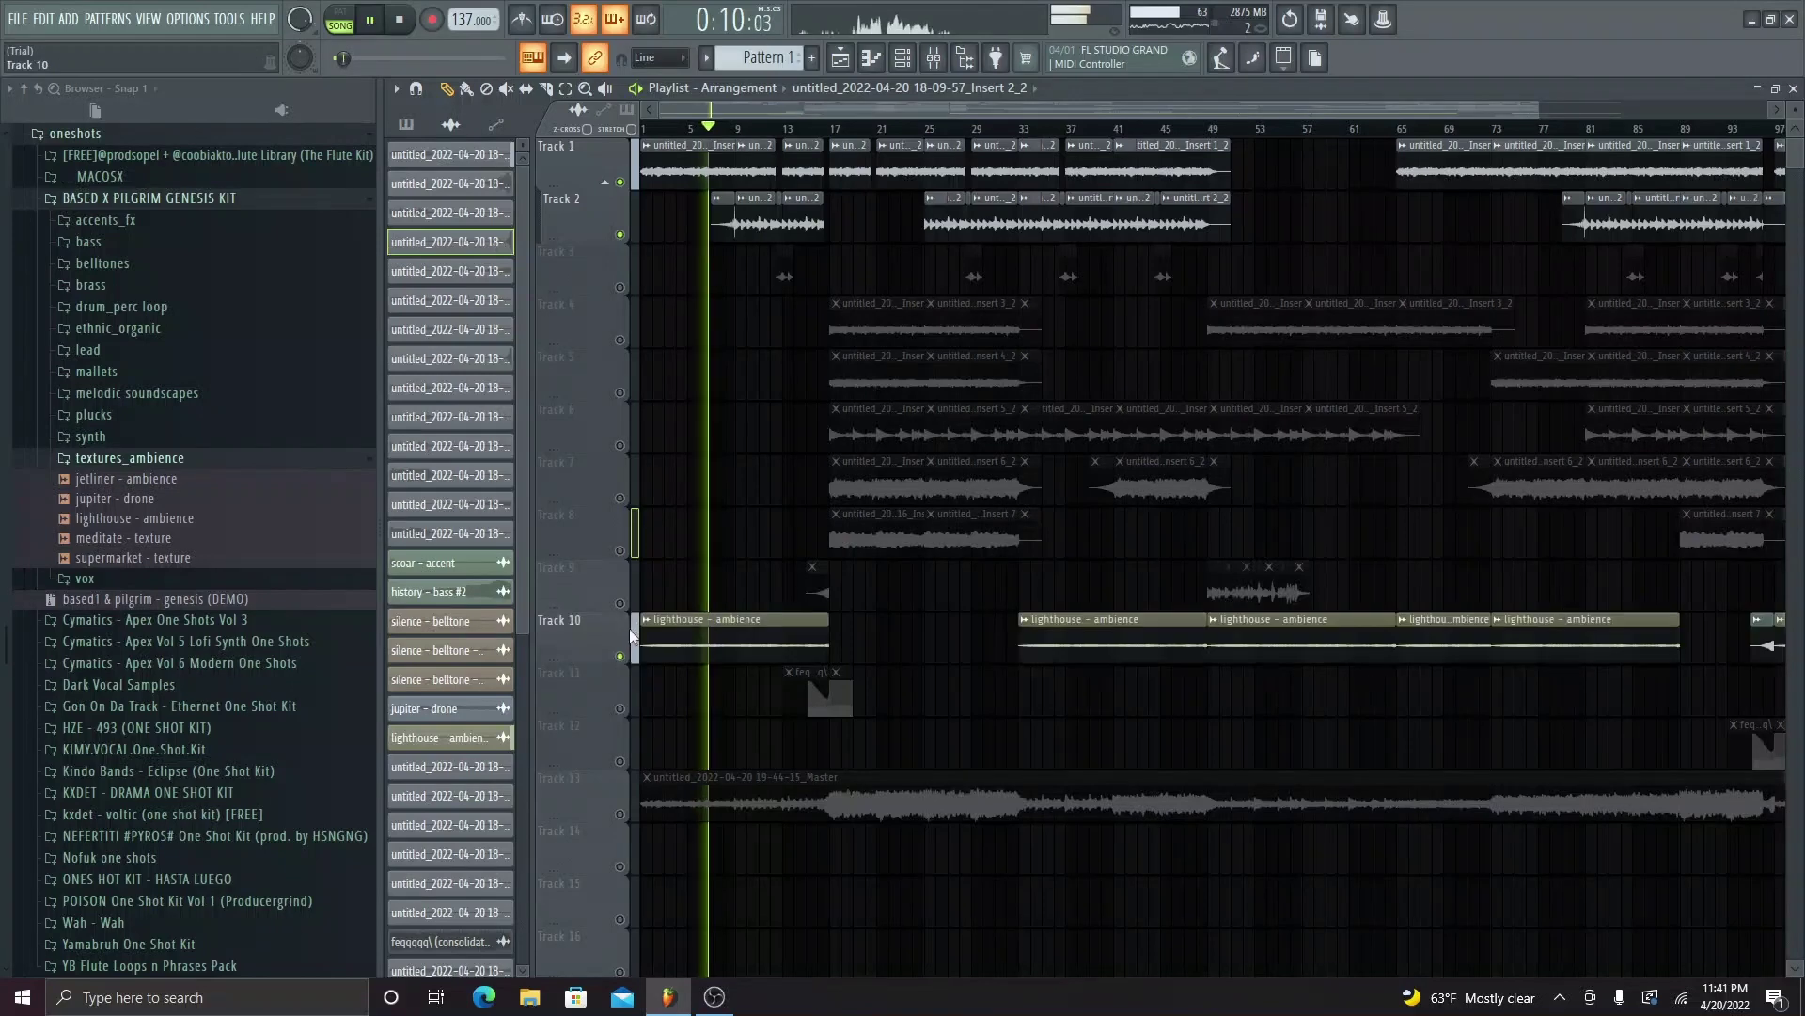
{"action": "left_click", "coordinate": [619, 655]}
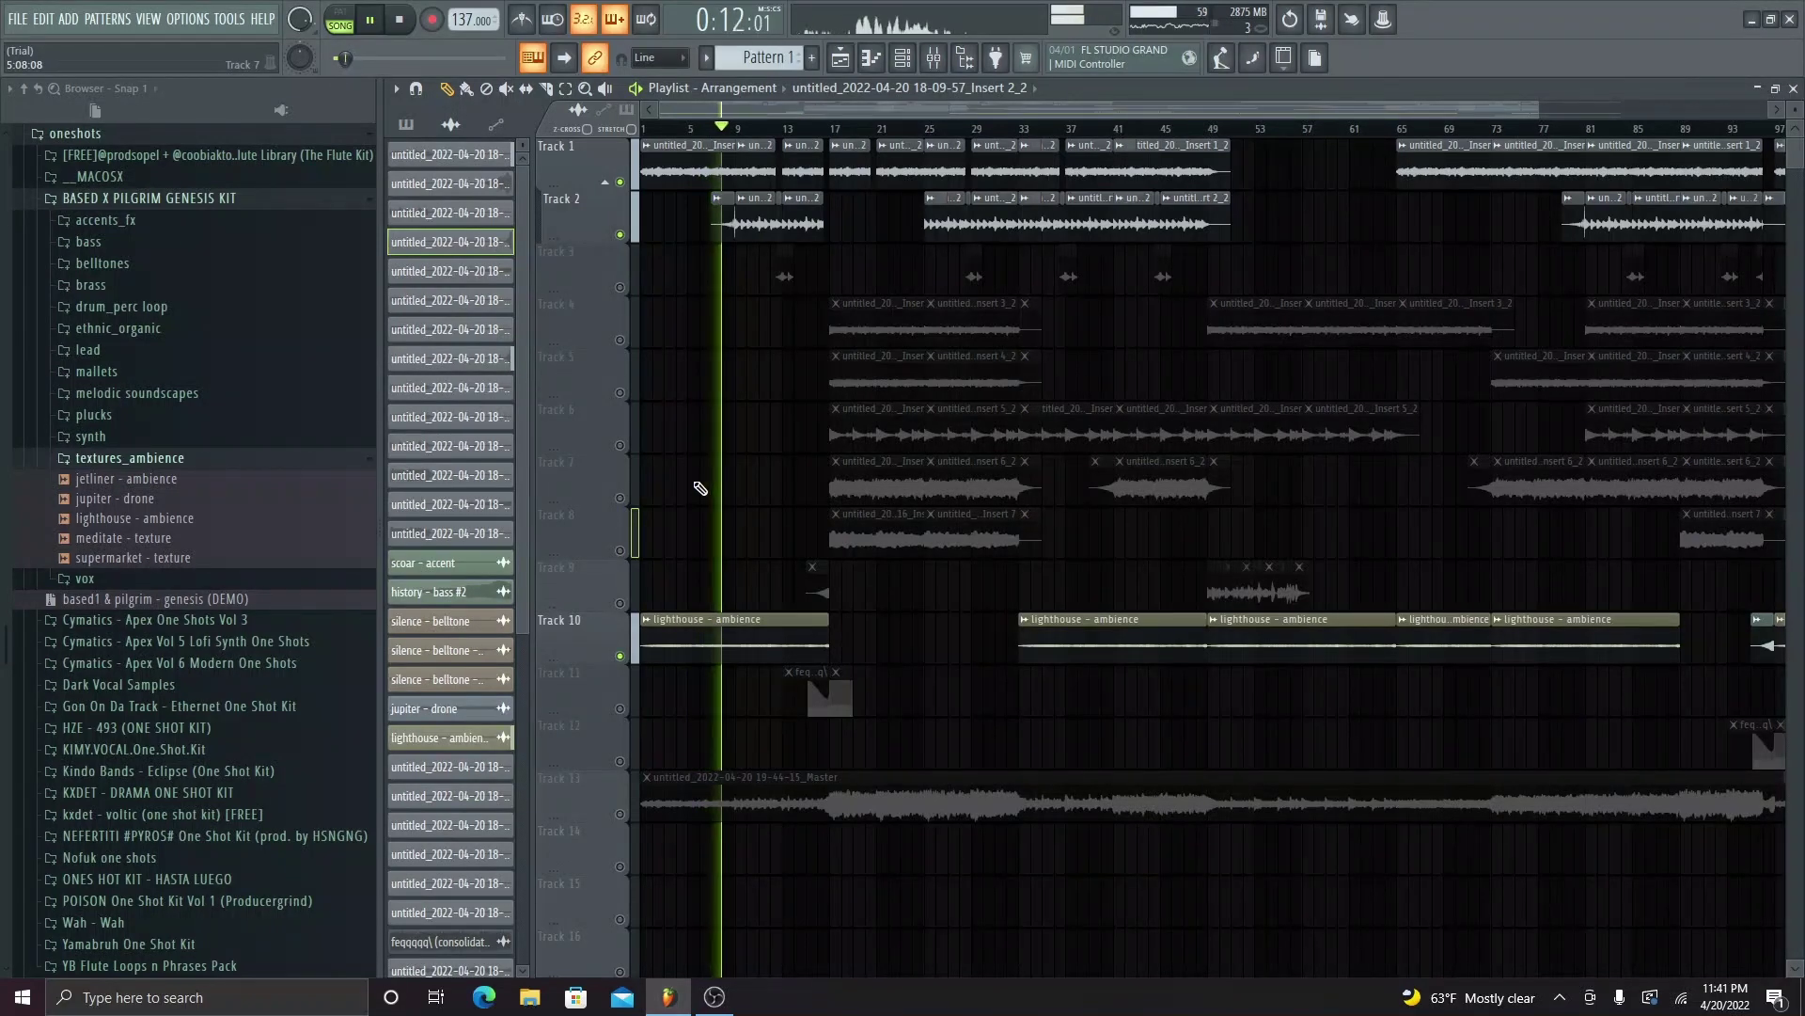
{"action": "left_click", "coordinate": [620, 287]}
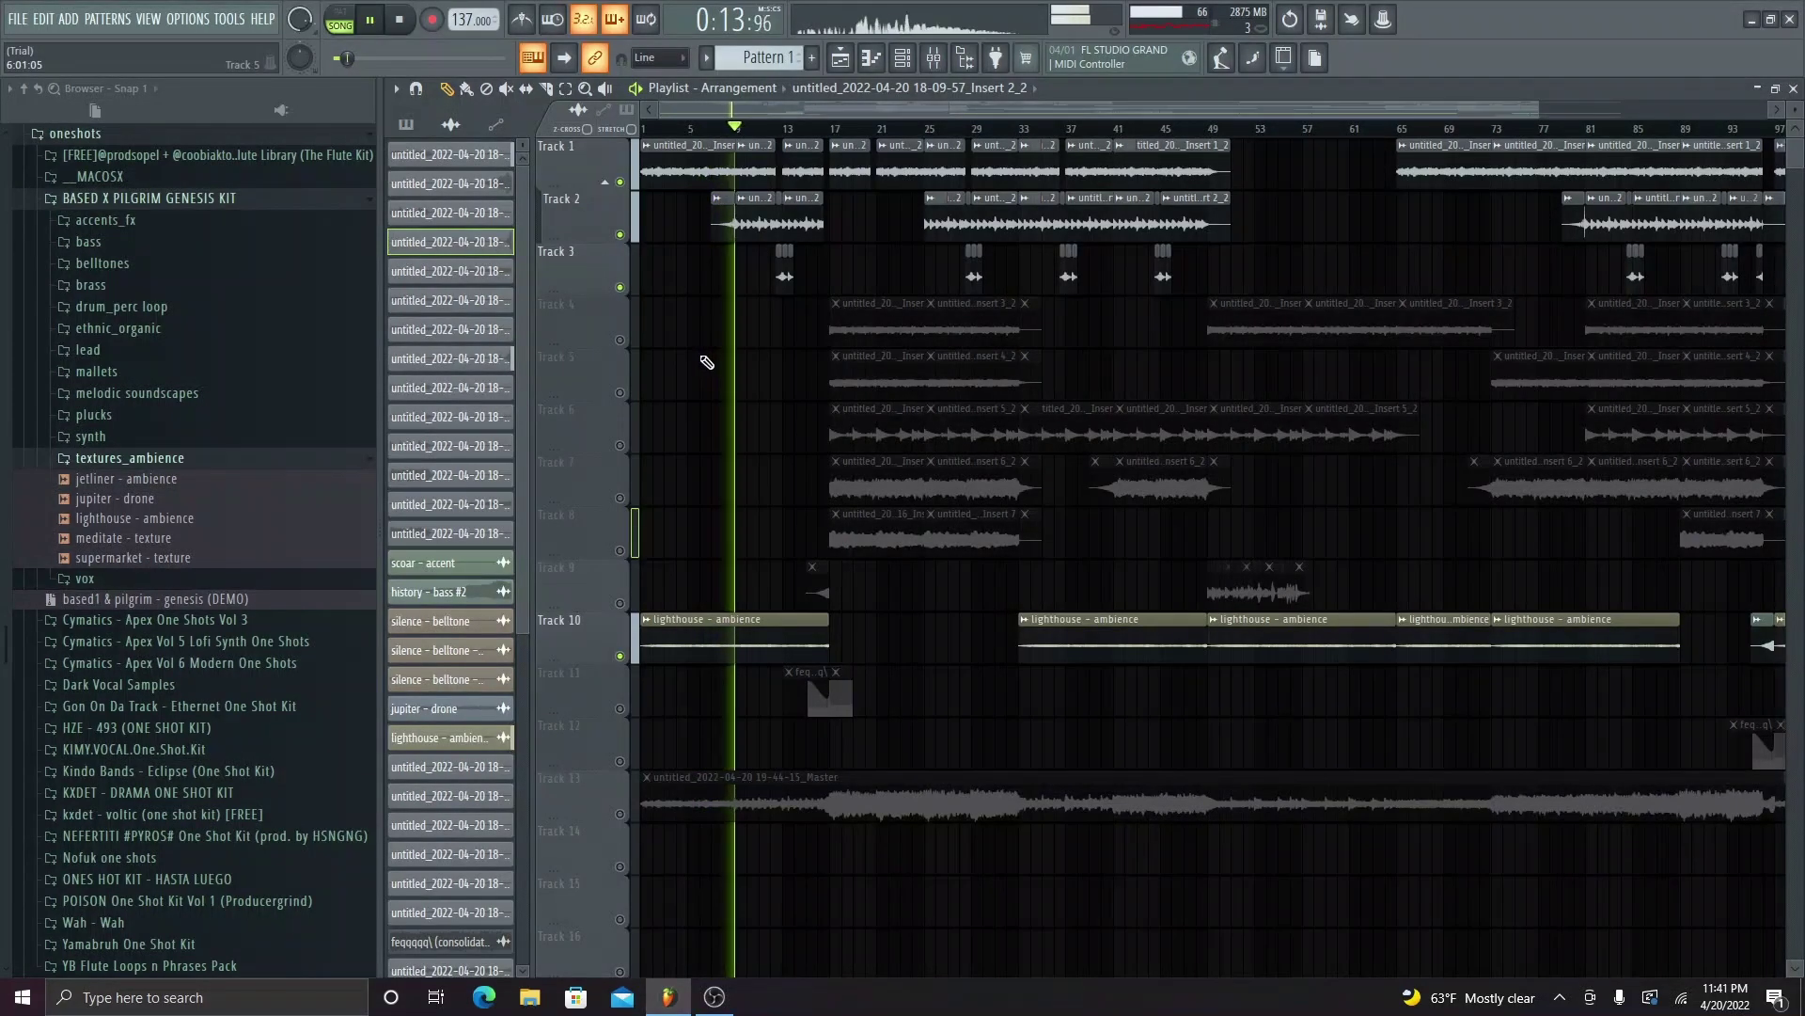
{"action": "scroll", "coordinate": [758, 371], "scroll_direction": "up", "scroll_amount": 6}
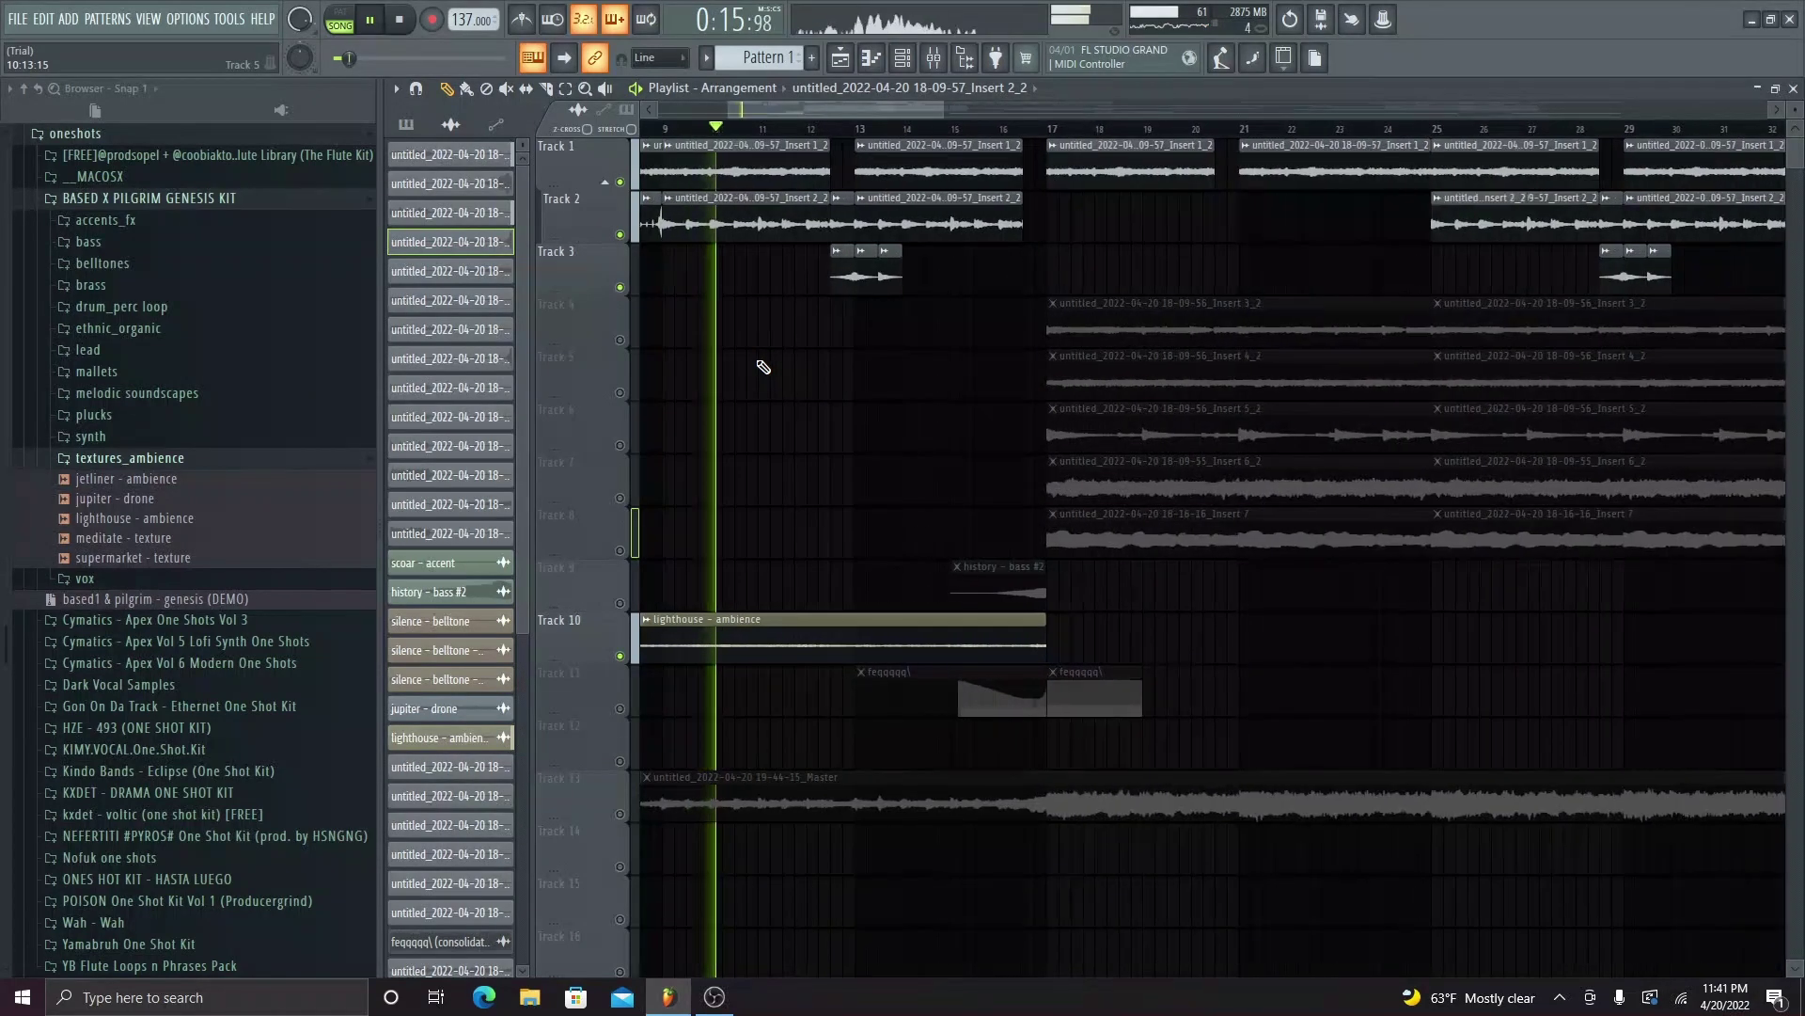
{"action": "scroll", "coordinate": [833, 311], "scroll_direction": "up", "scroll_amount": 3}
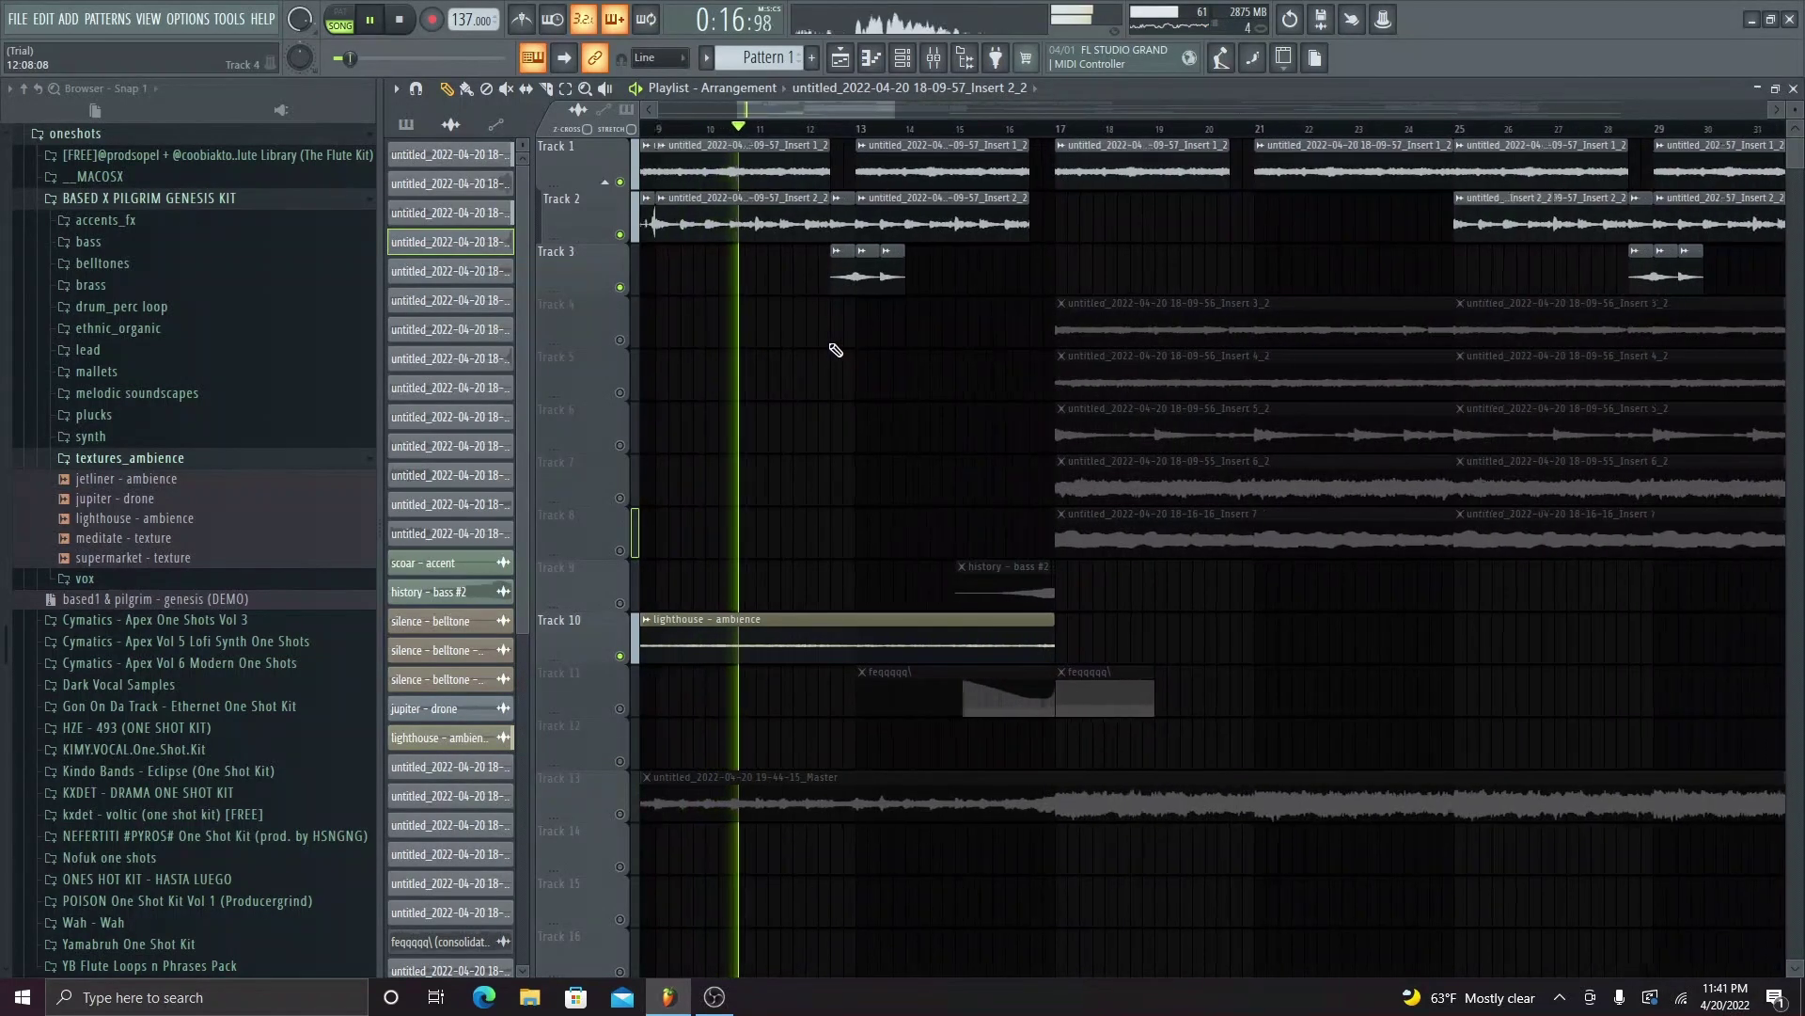
{"action": "left_click", "coordinate": [853, 274]}
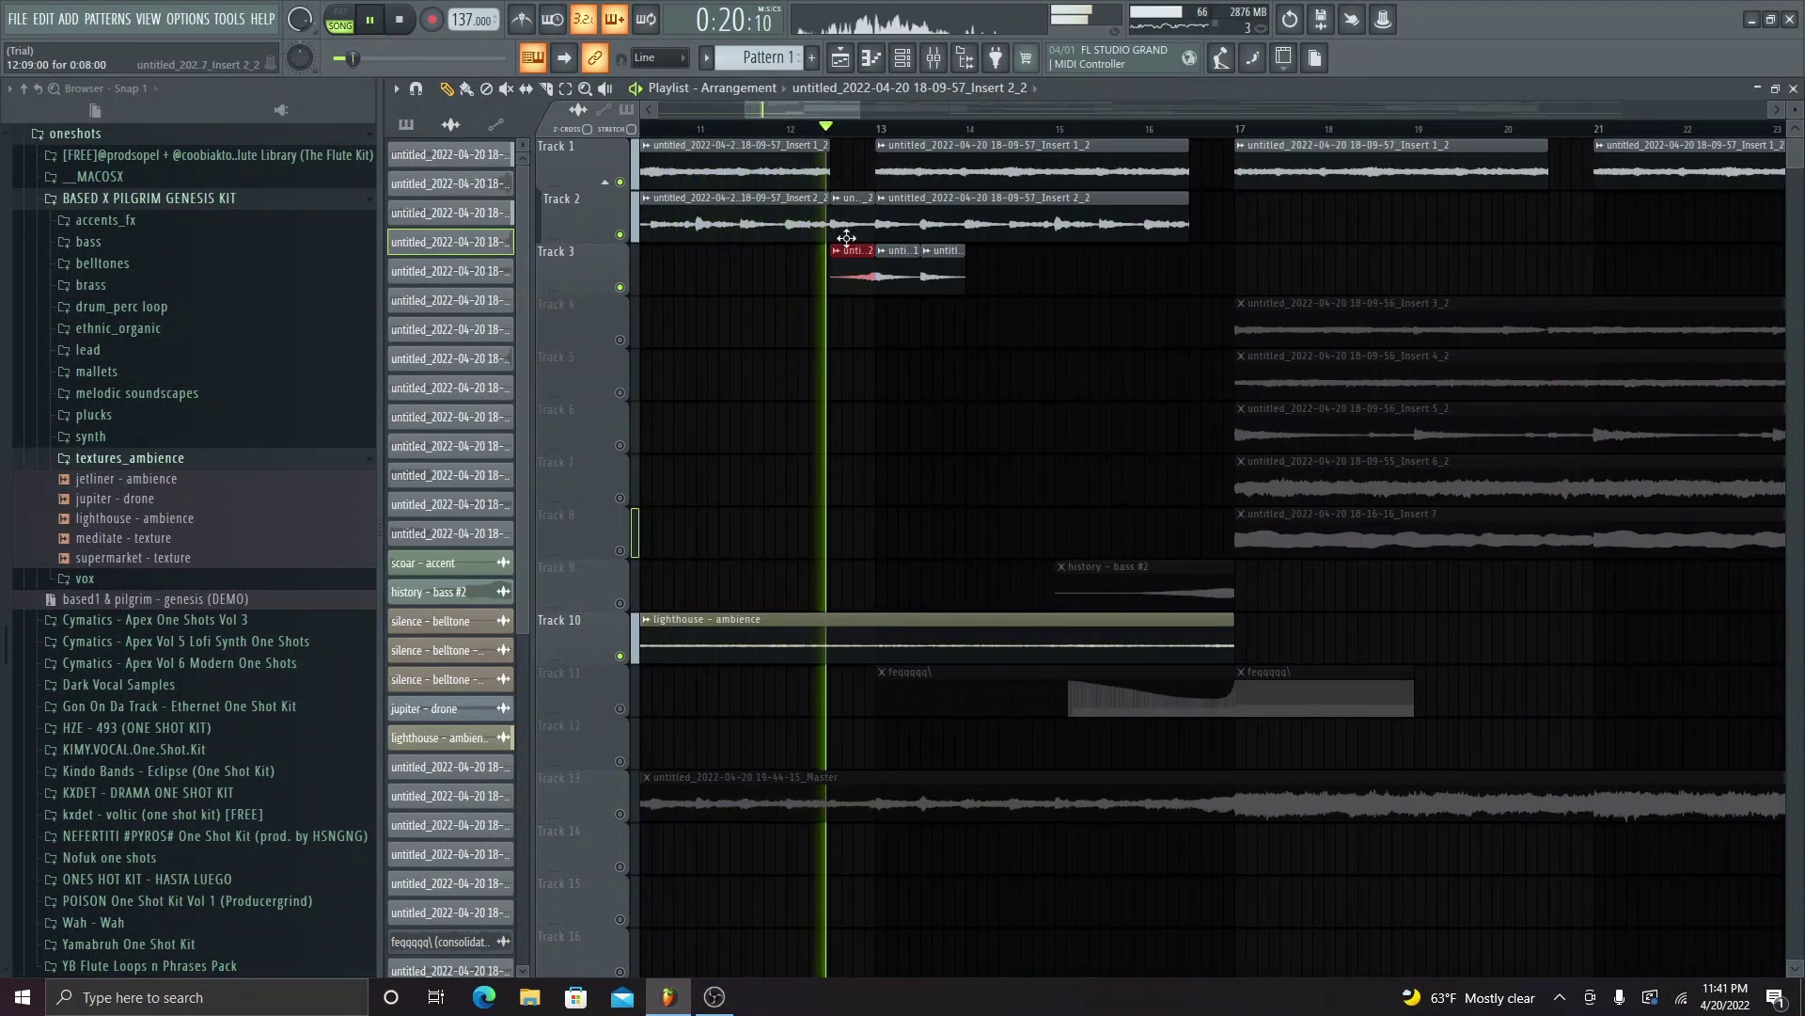
{"action": "key", "text": "space"}
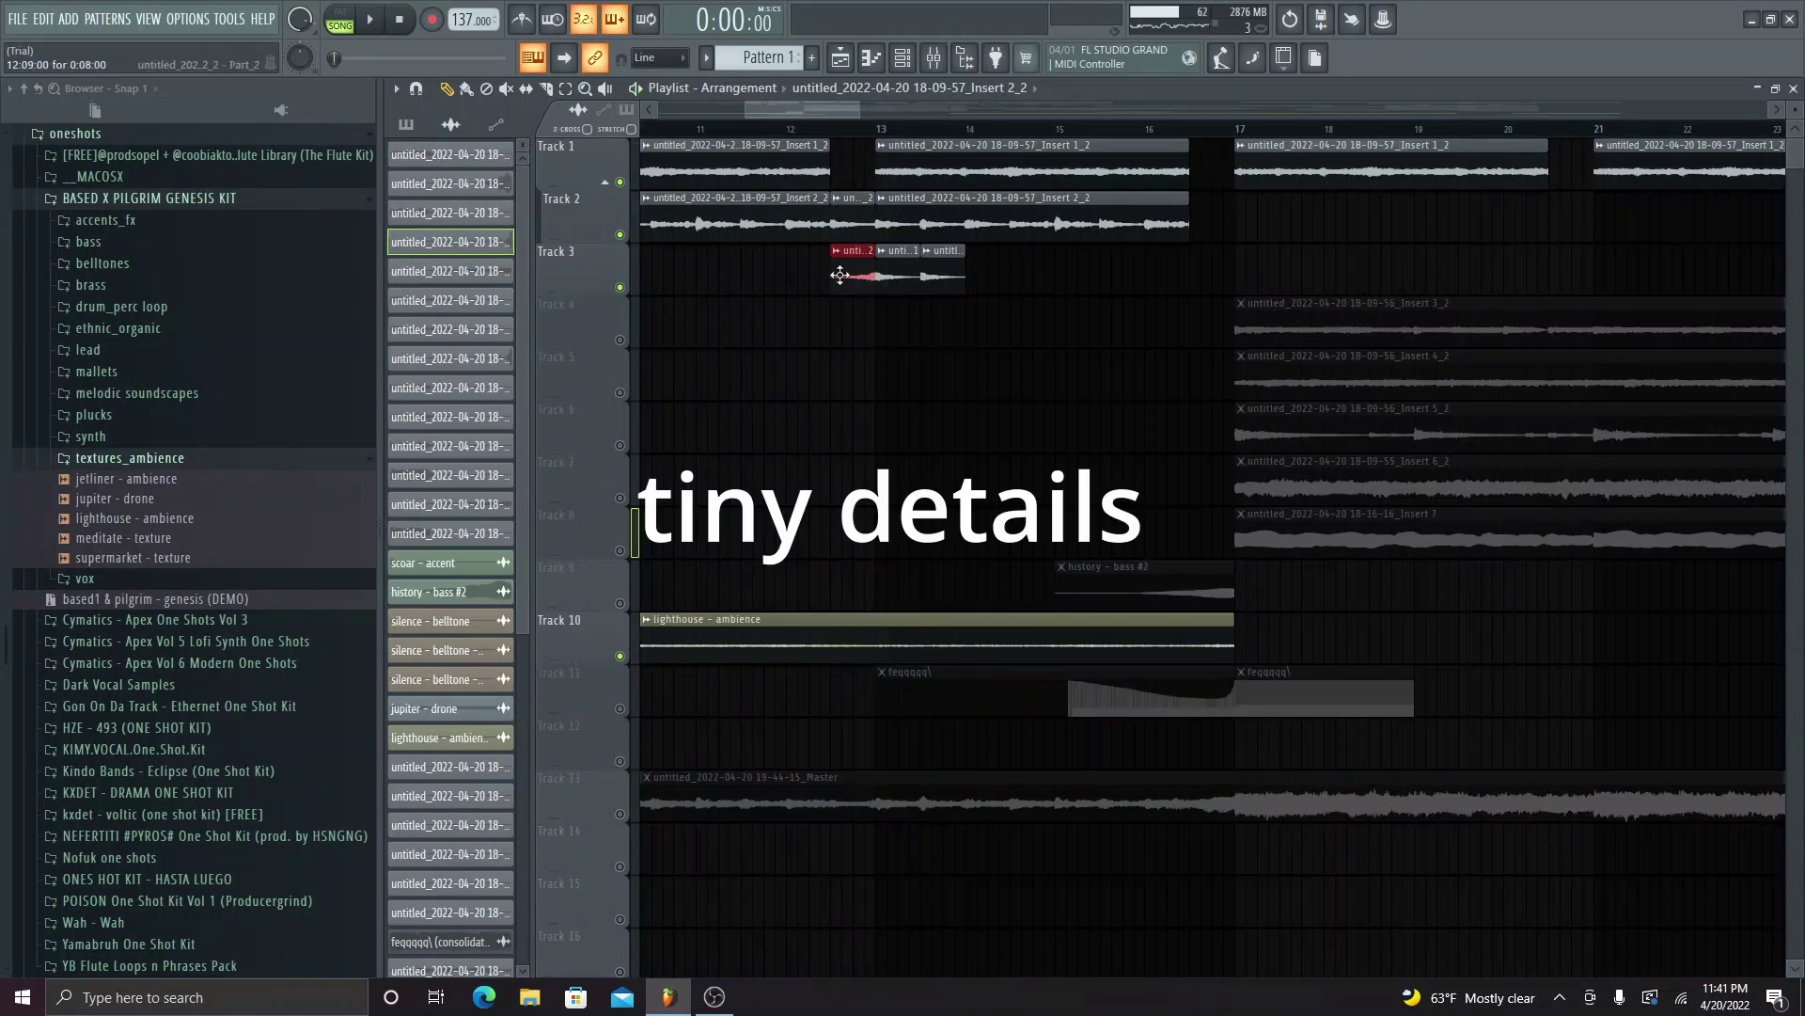
- Compare the audio clip settings of the reversed Part_2 clip on Track 3 with the Insert 2_2 clip above it
{"action": "double_click", "coordinate": [853, 277]}
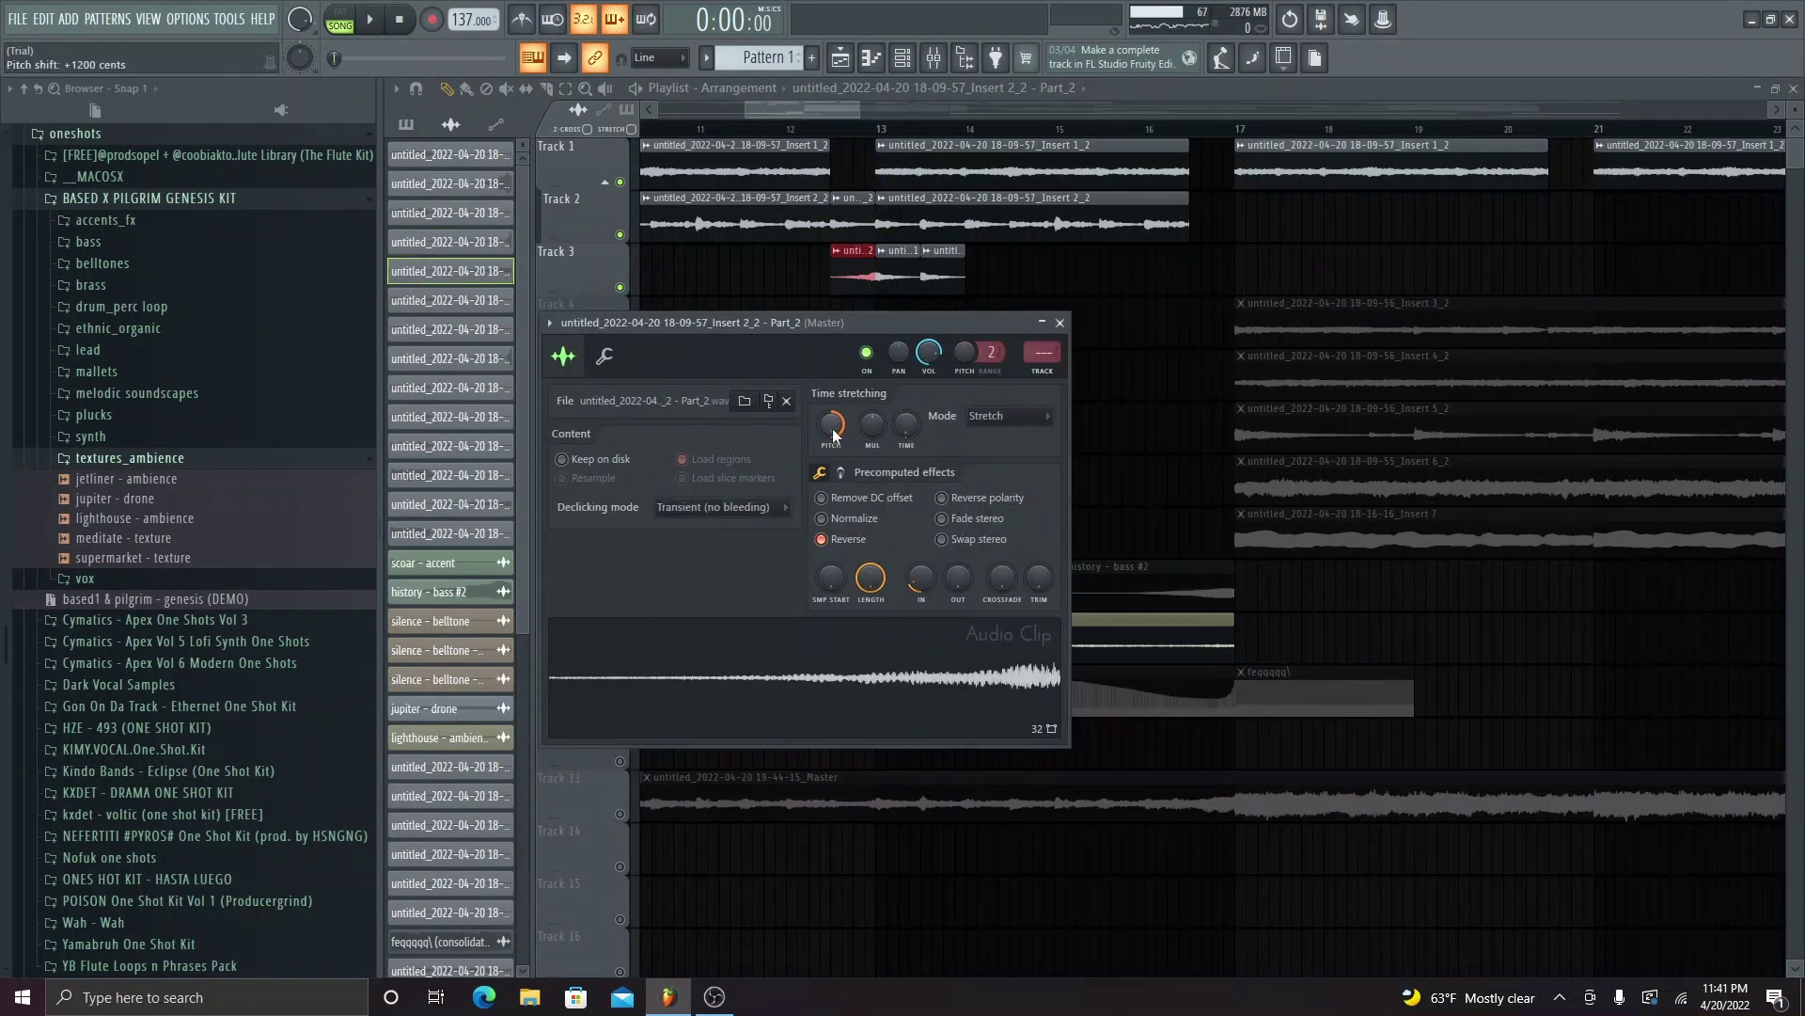
{"action": "left_click", "coordinate": [1061, 322]}
{"action": "scroll", "coordinate": [844, 211], "scroll_direction": "up", "scroll_amount": 3}
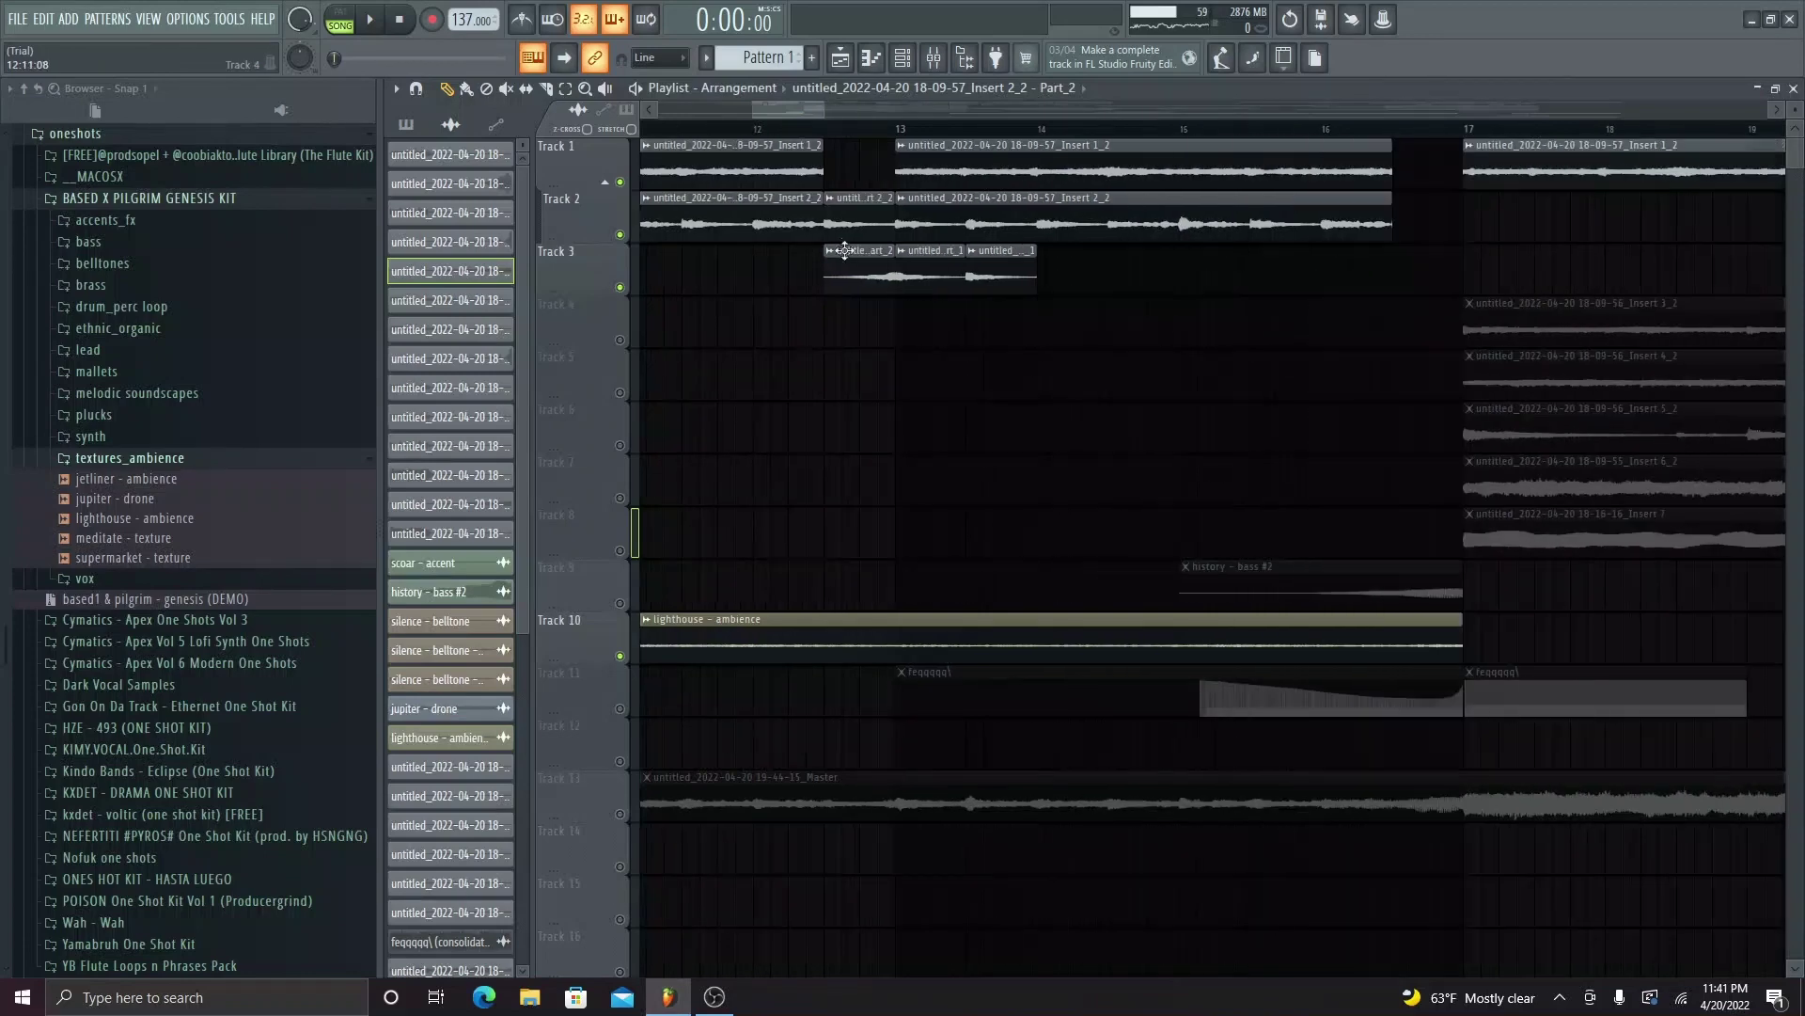
{"action": "double_click", "coordinate": [844, 211]}
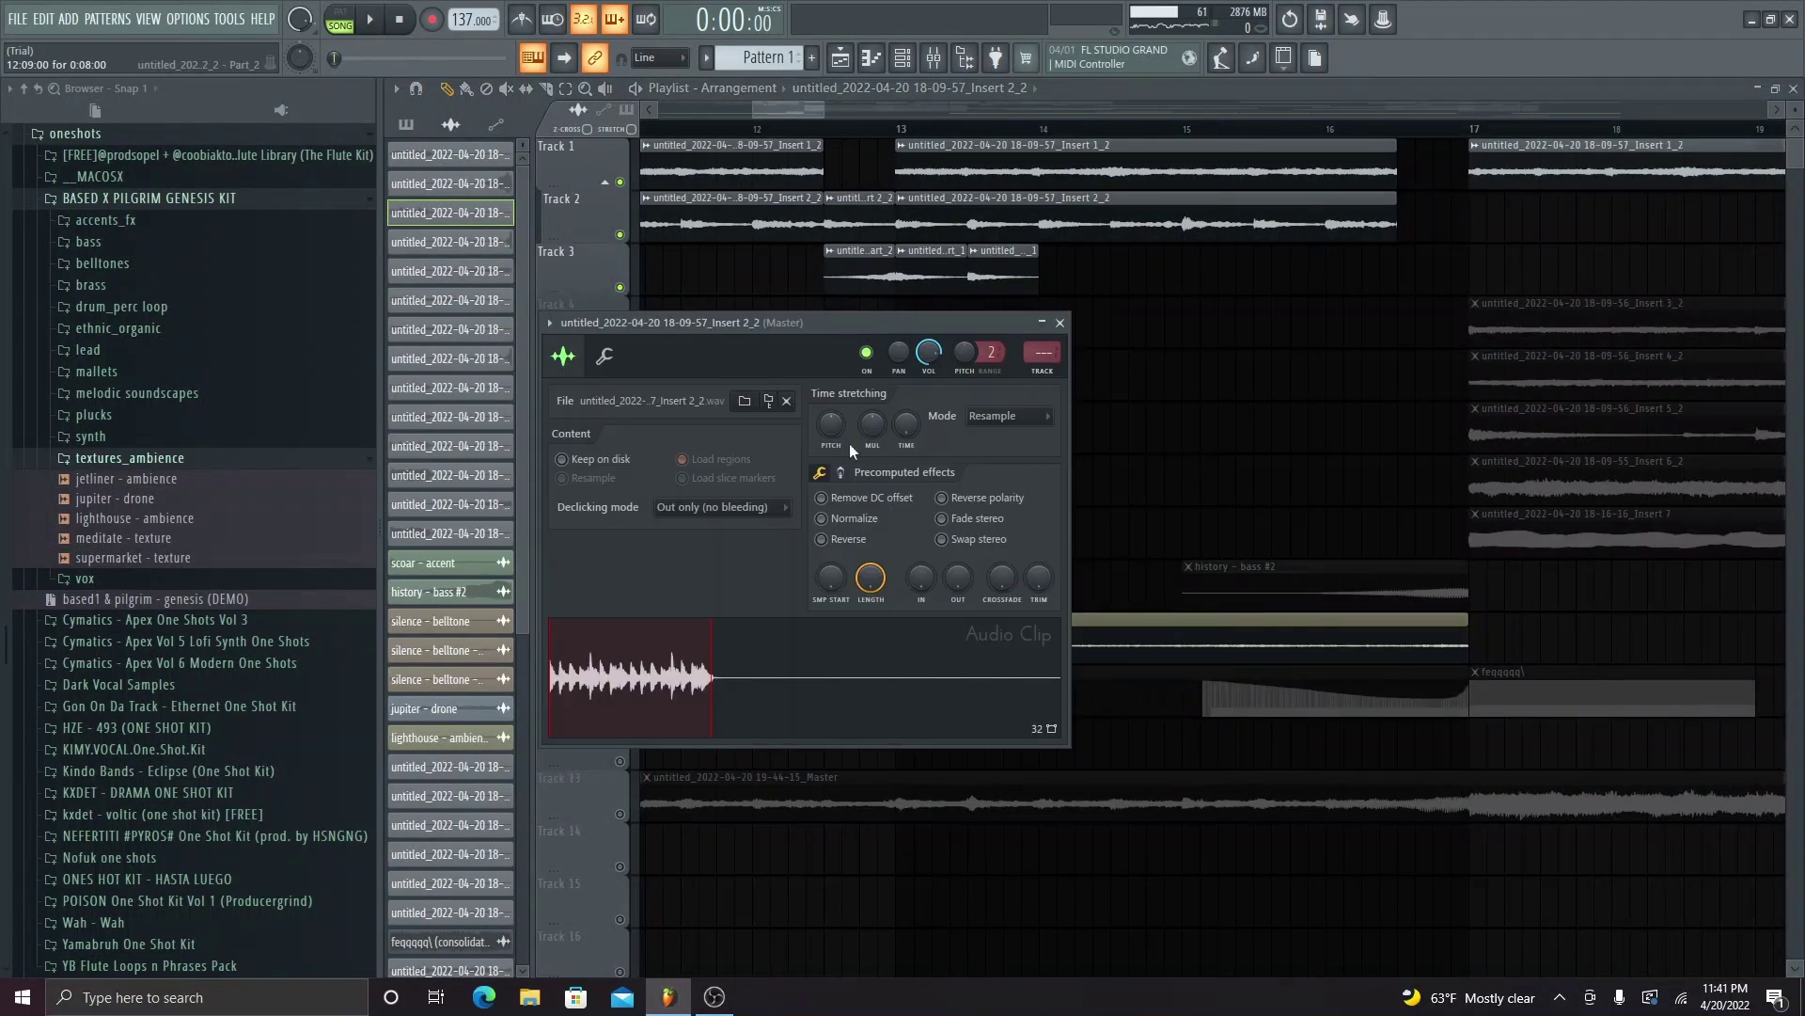
{"action": "left_click", "coordinate": [1061, 323]}
- Play the transition leading up to bar 17 with Tracks 9 and 11 unmuted
{"action": "scroll", "coordinate": [931, 277], "scroll_direction": "down", "scroll_amount": 5}
{"action": "key", "text": "space"}
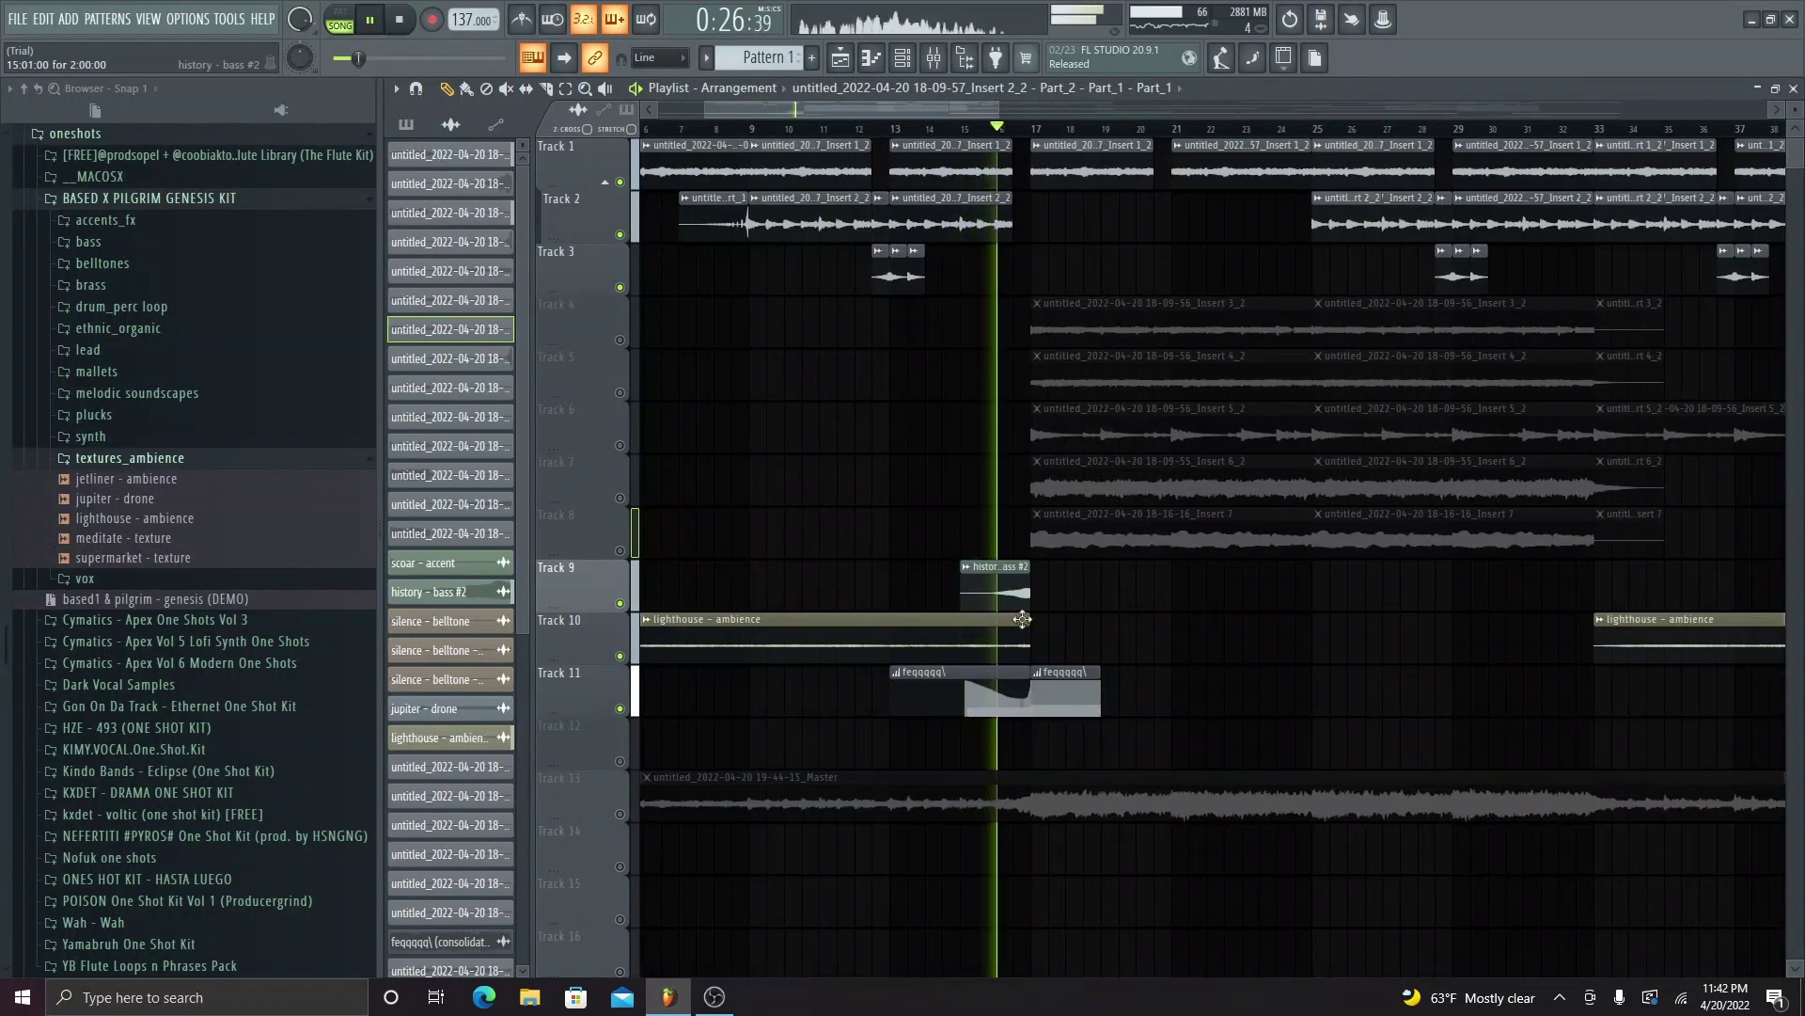
{"action": "key", "text": "space"}
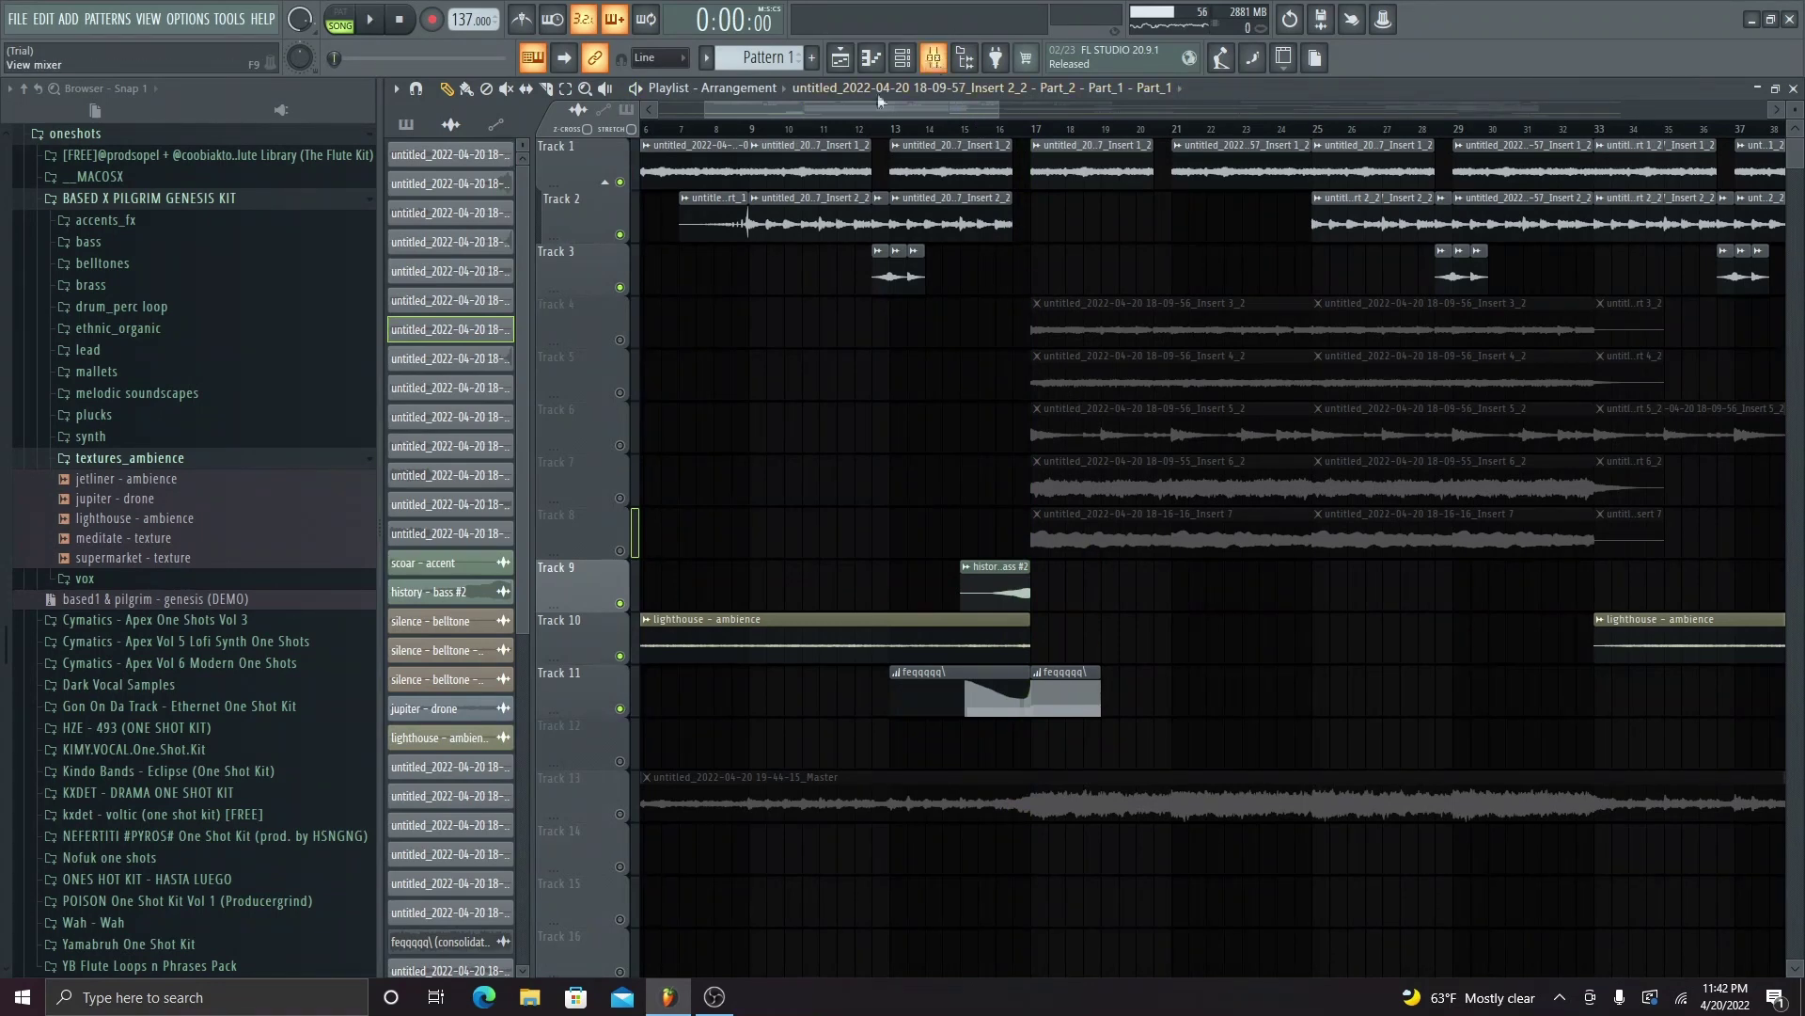
- Inspect the Fruity parametric EQ 2 on the Master mixer track and return to the playlist
{"action": "key", "text": "F9"}
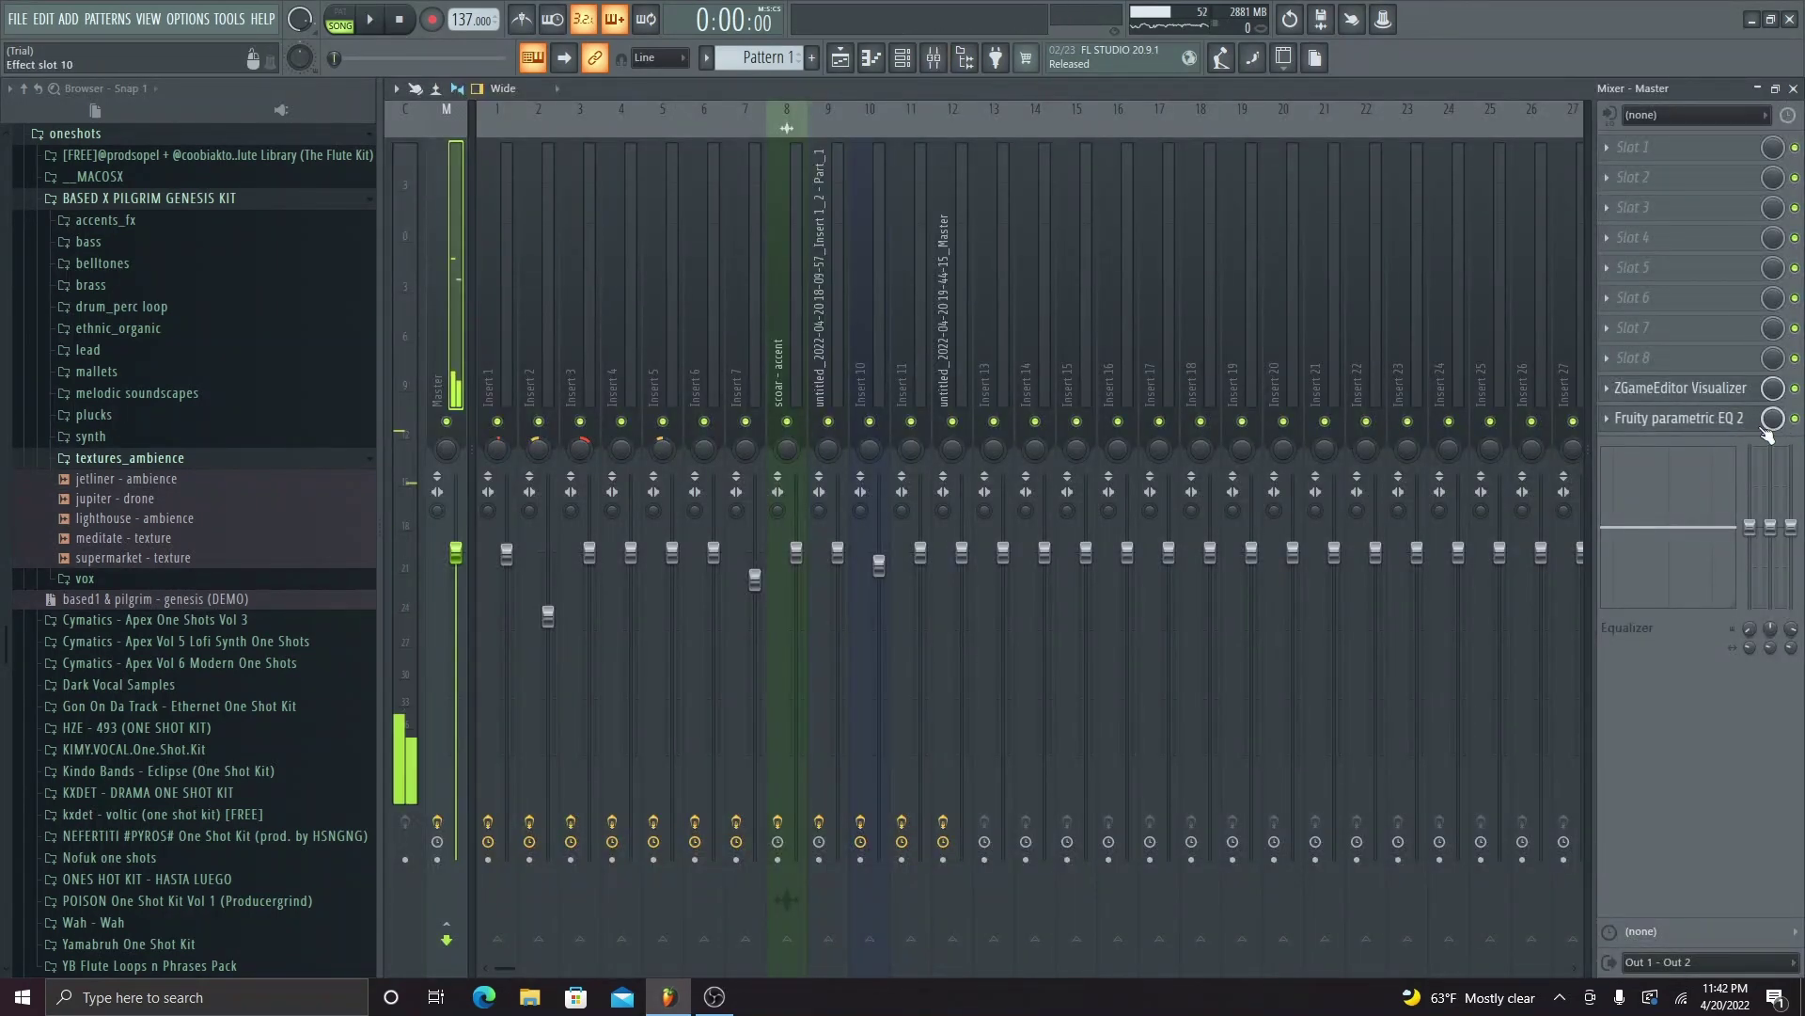
{"action": "left_click", "coordinate": [1731, 419]}
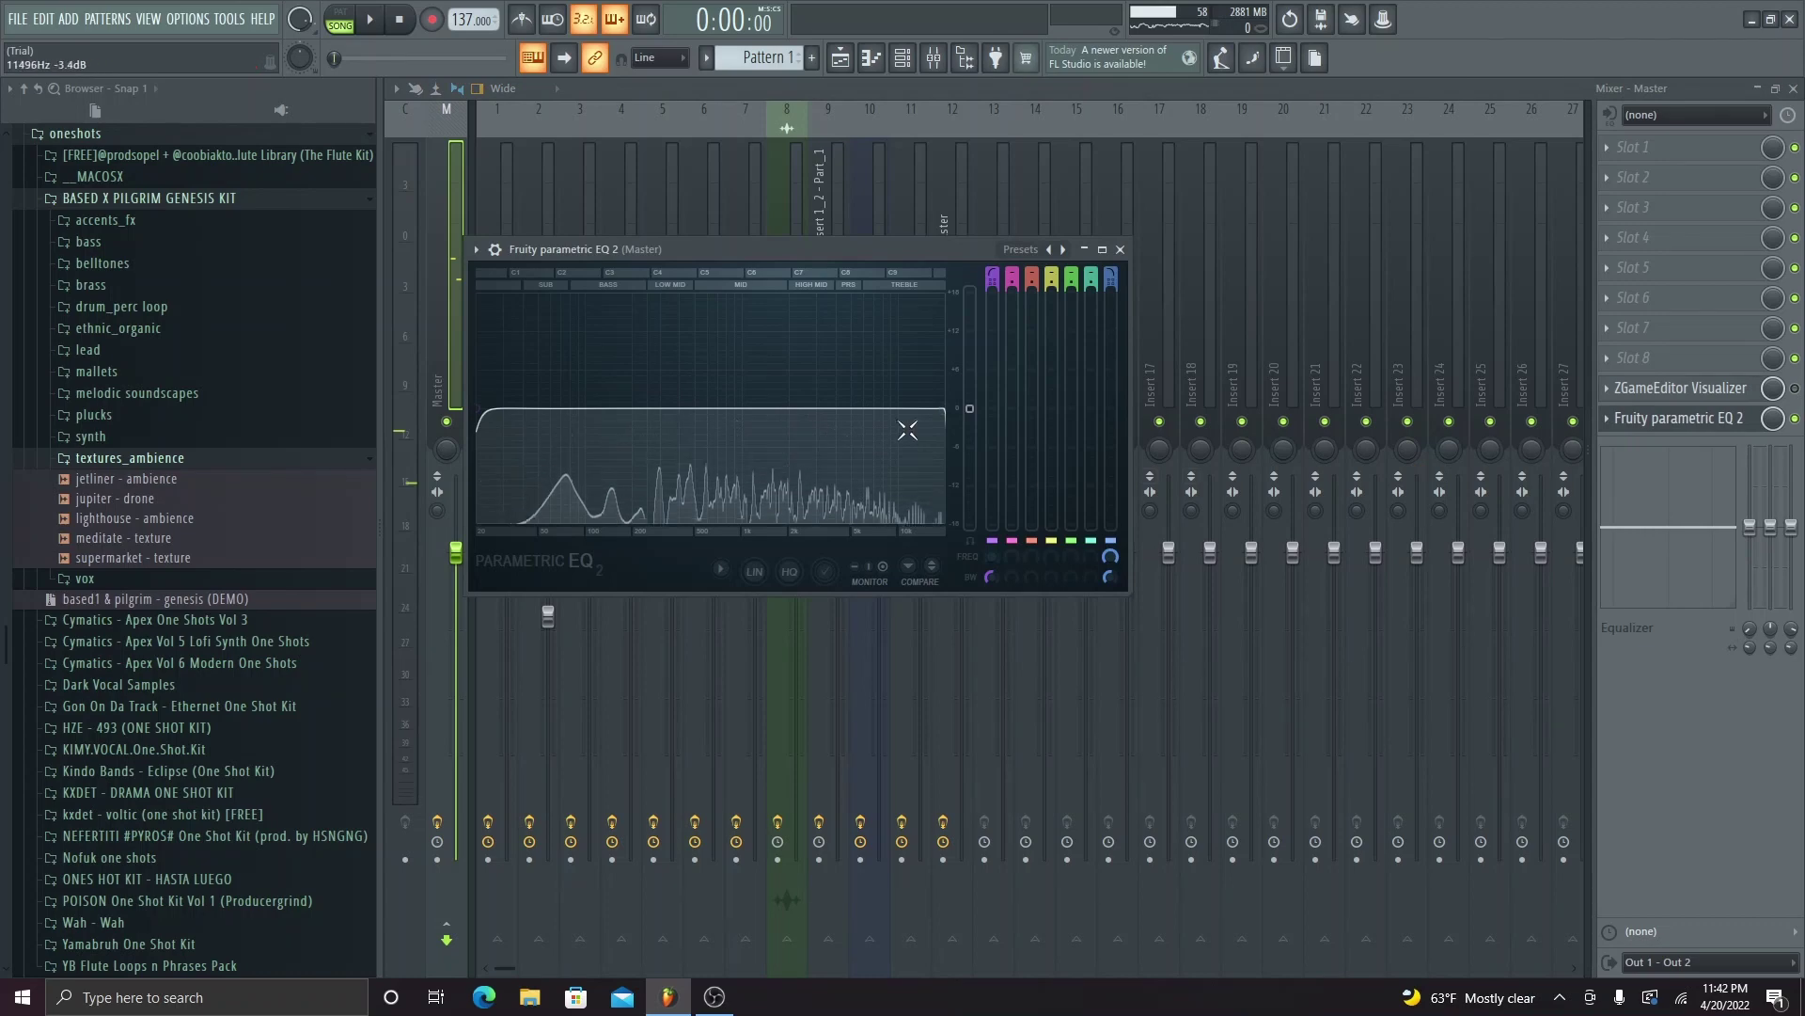
{"action": "left_click", "coordinate": [842, 64]}
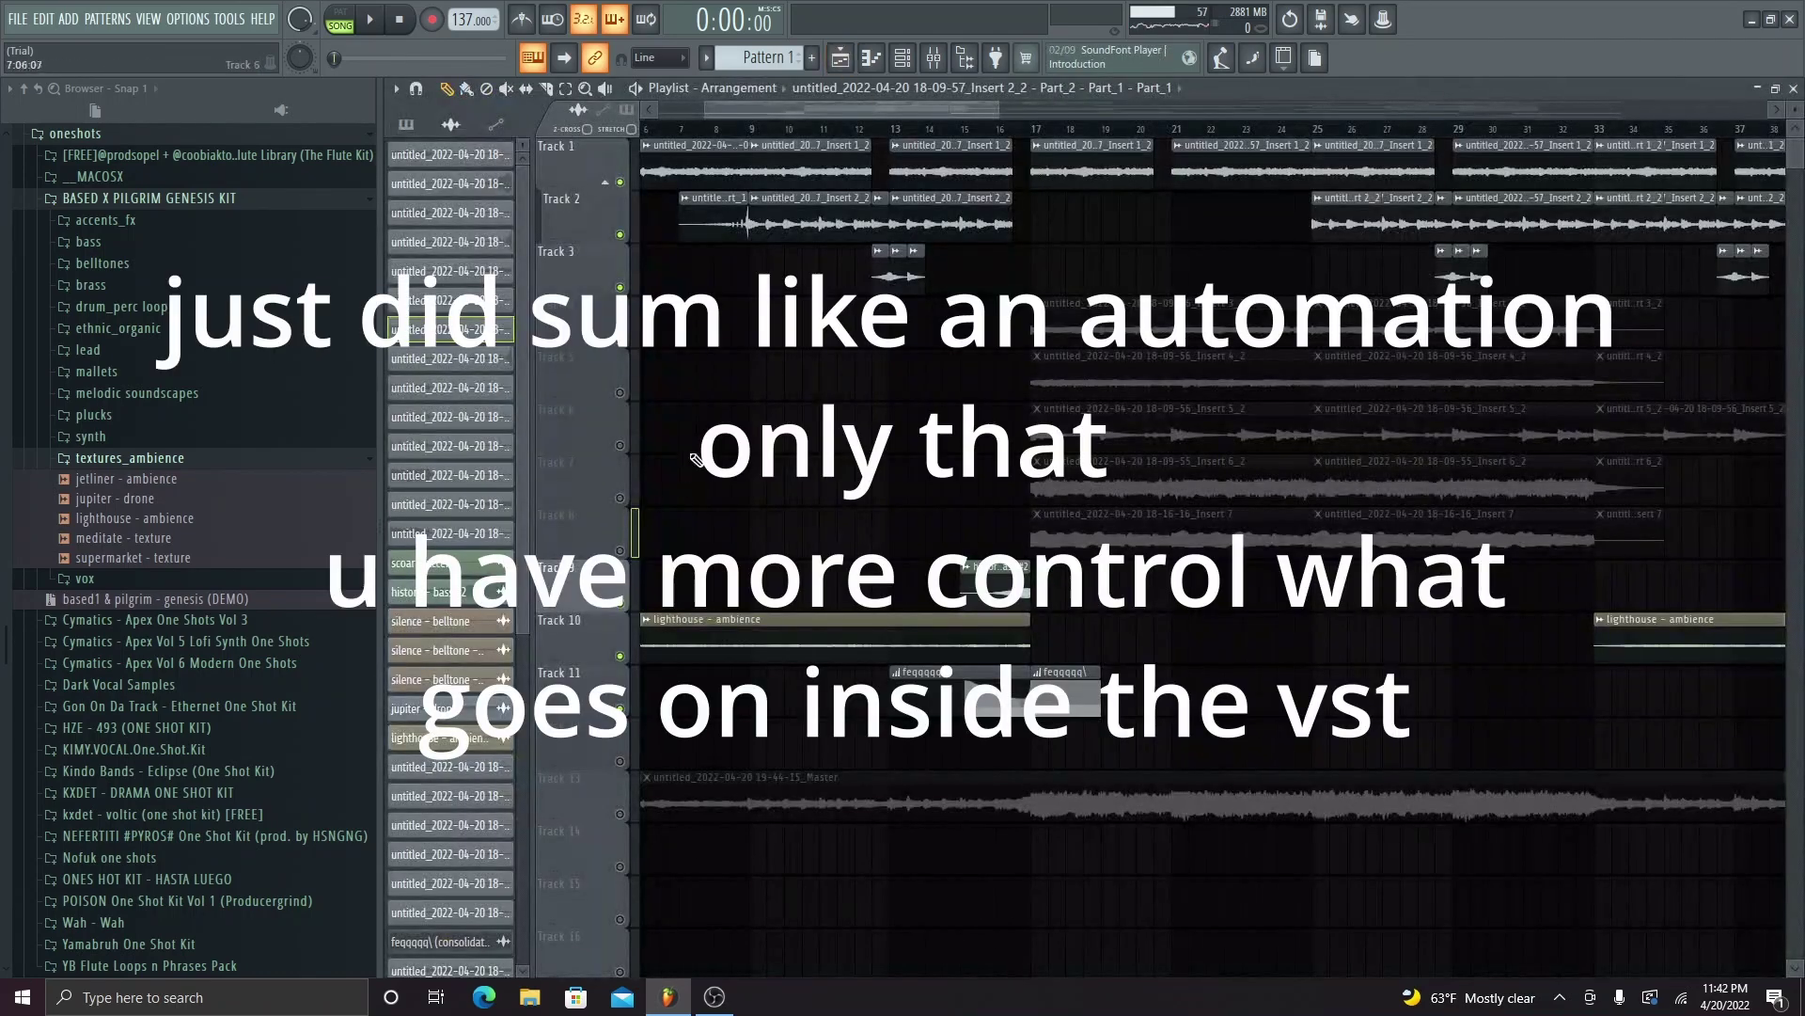
- Unmute all playlist tracks except Track 13 and select bars 13 to 21 as the playback range
{"action": "left_click", "coordinate": [623, 603]}
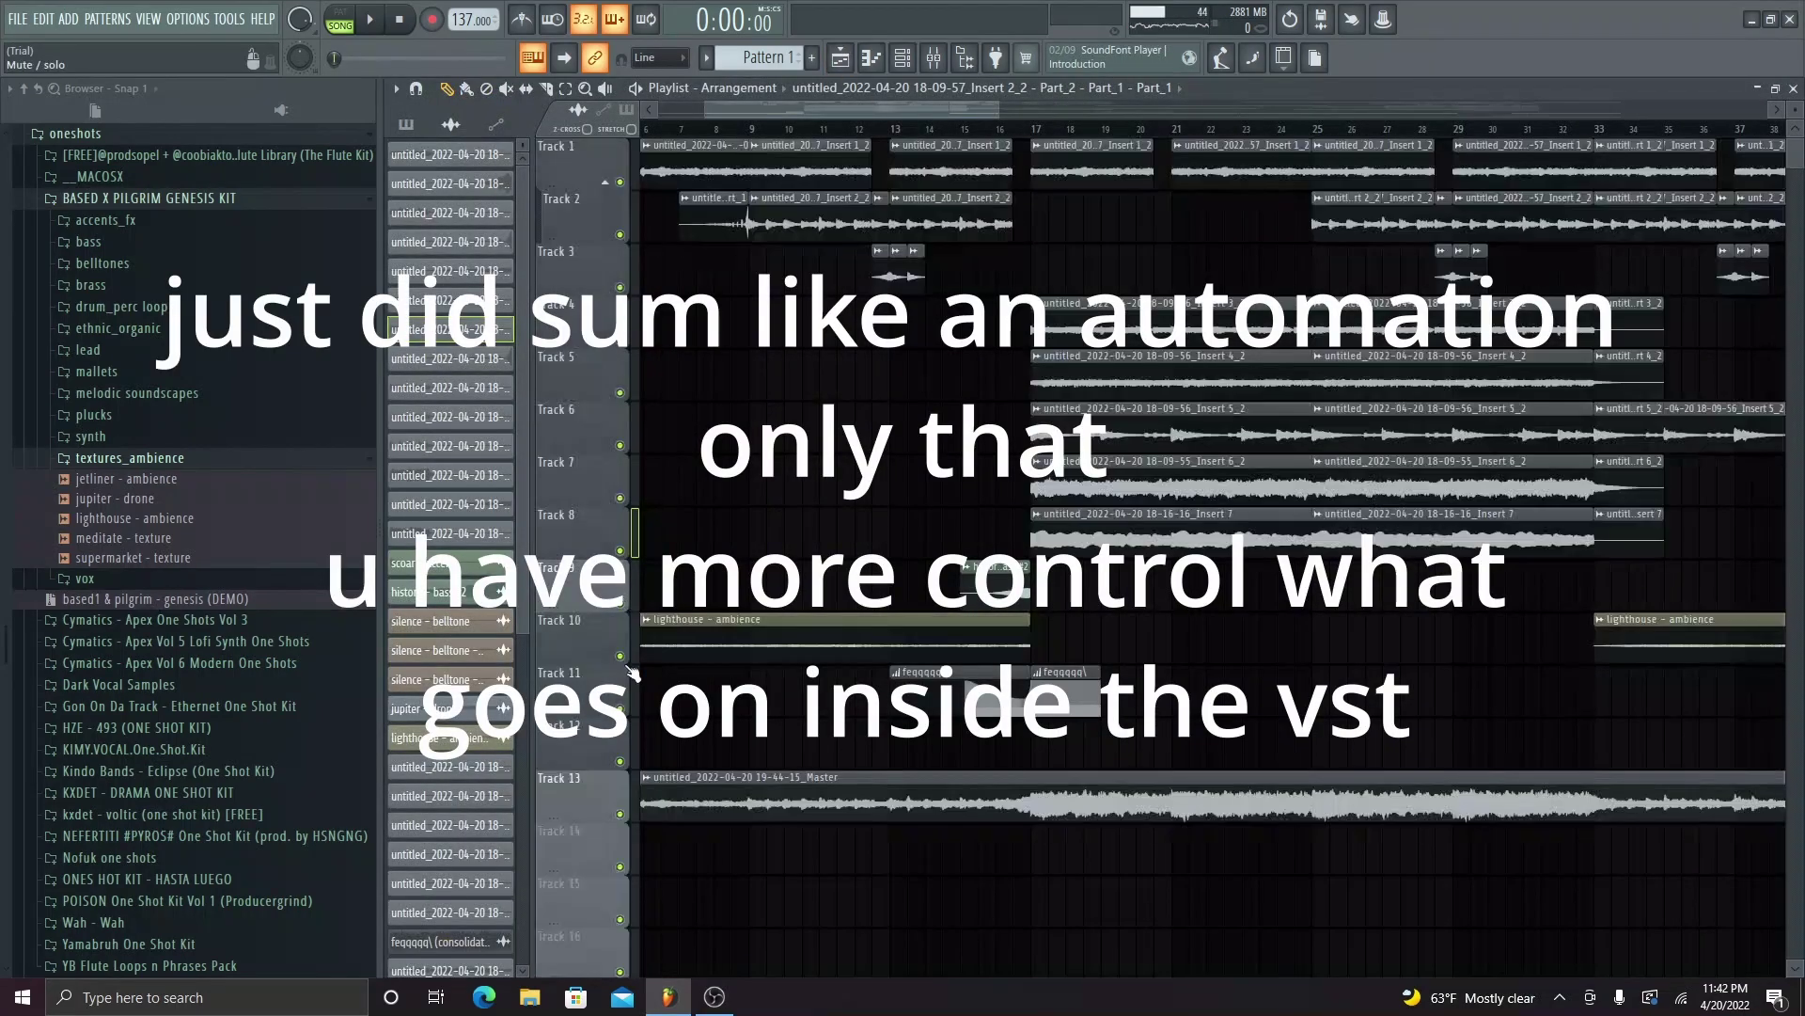
{"action": "left_click", "coordinate": [621, 816]}
{"action": "scroll", "coordinate": [1006, 141], "scroll_direction": "down", "scroll_amount": 2}
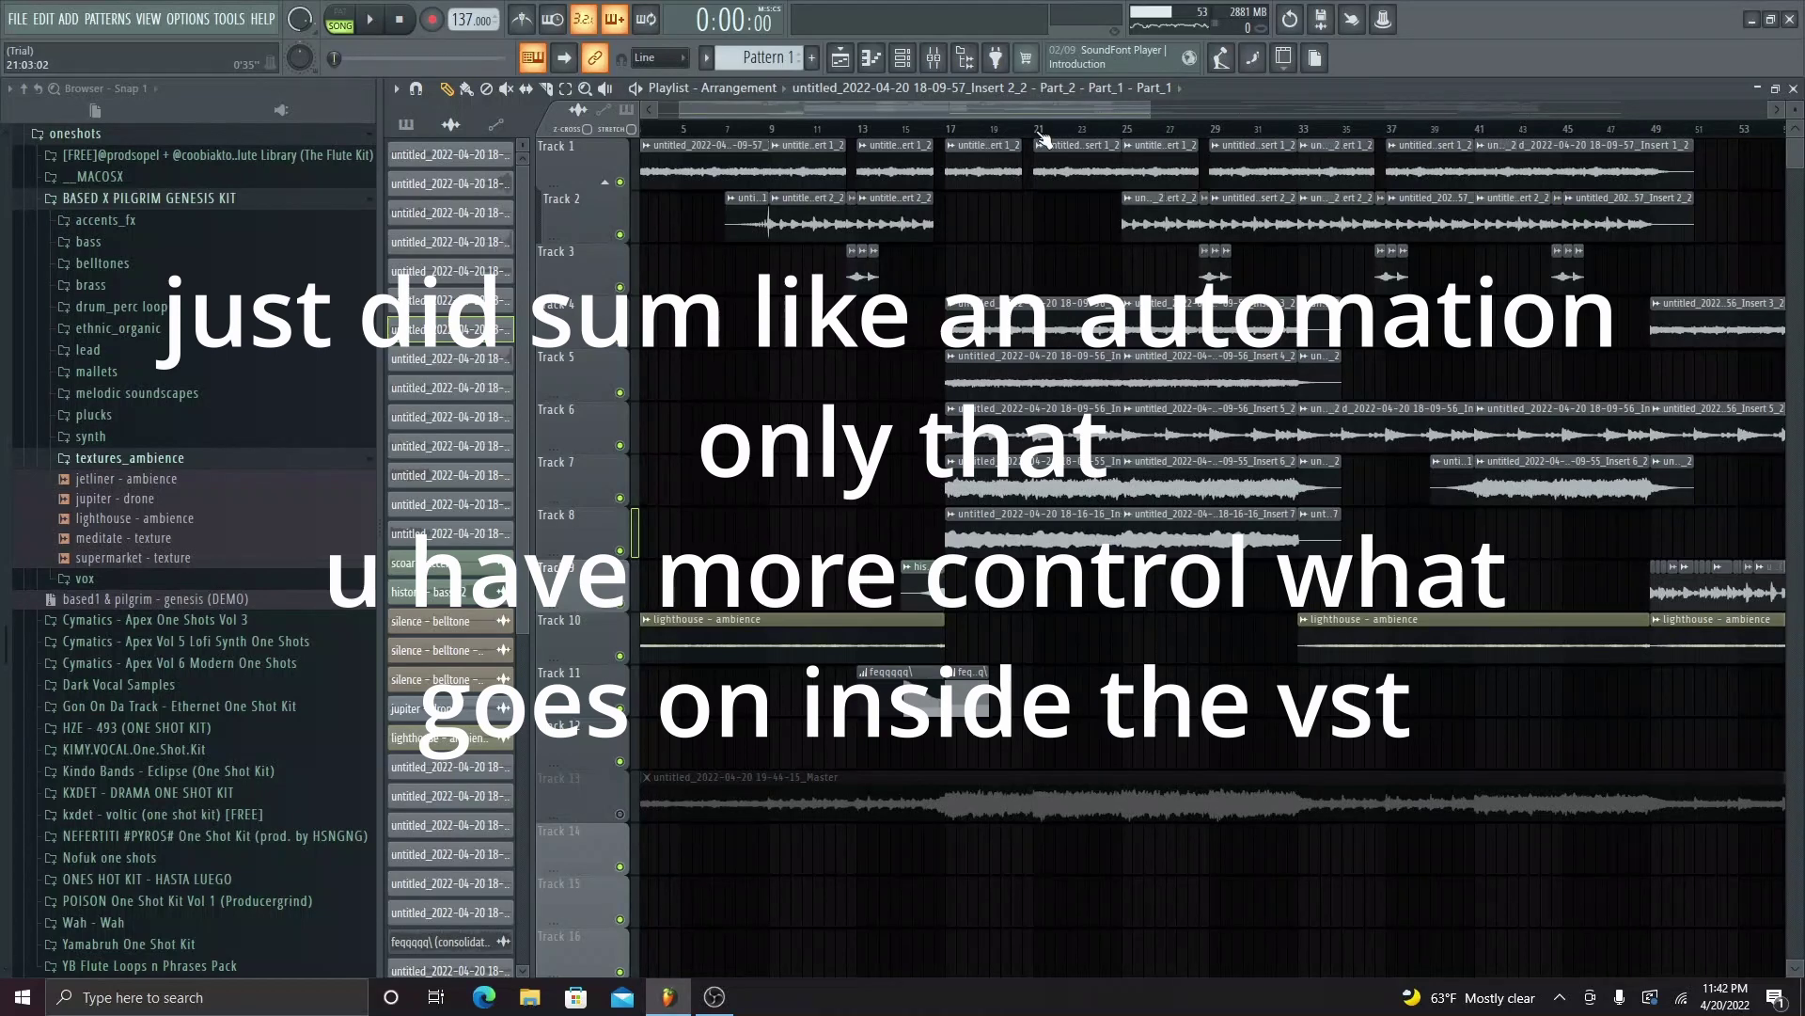
{"action": "left_click_drag", "start_coordinate": [1044, 139], "coordinate": [863, 139]}
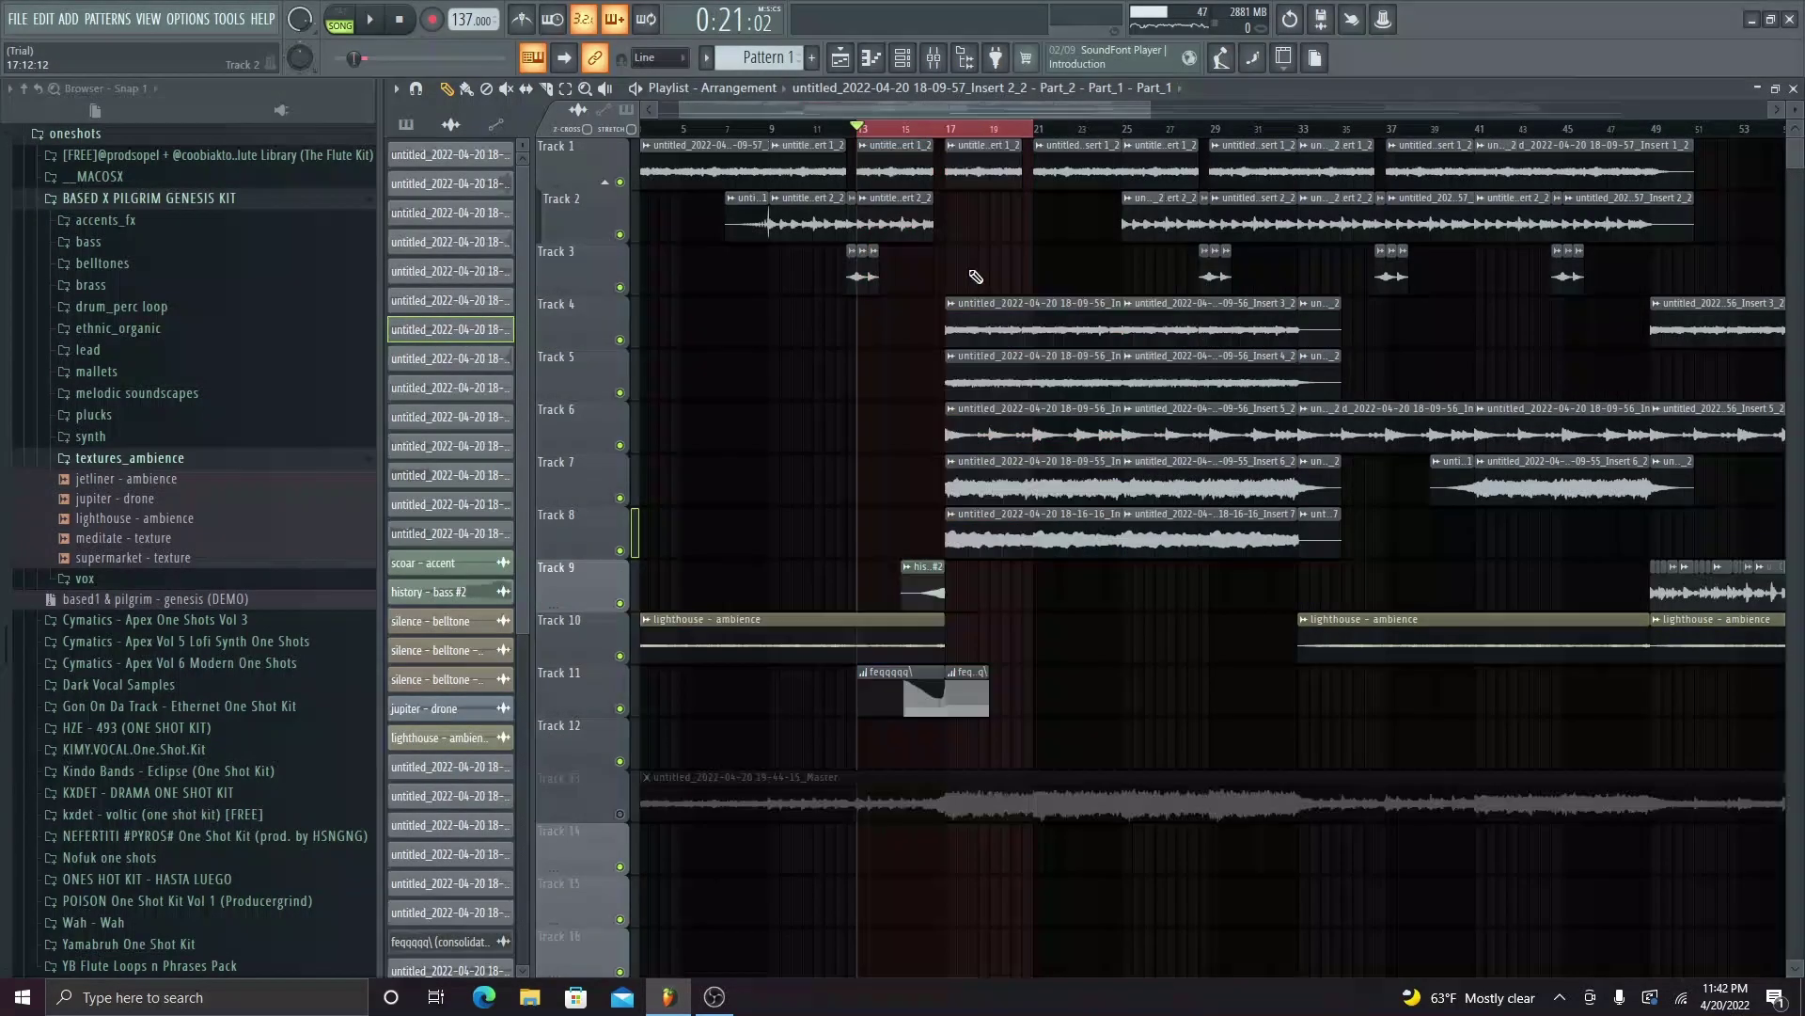
- Create a pattern named eq filler and place it on Track 12 from bar 13, spanning the feqqqqq\ clips above
{"action": "left_click", "coordinate": [431, 127]}
{"action": "left_click", "coordinate": [447, 188]}
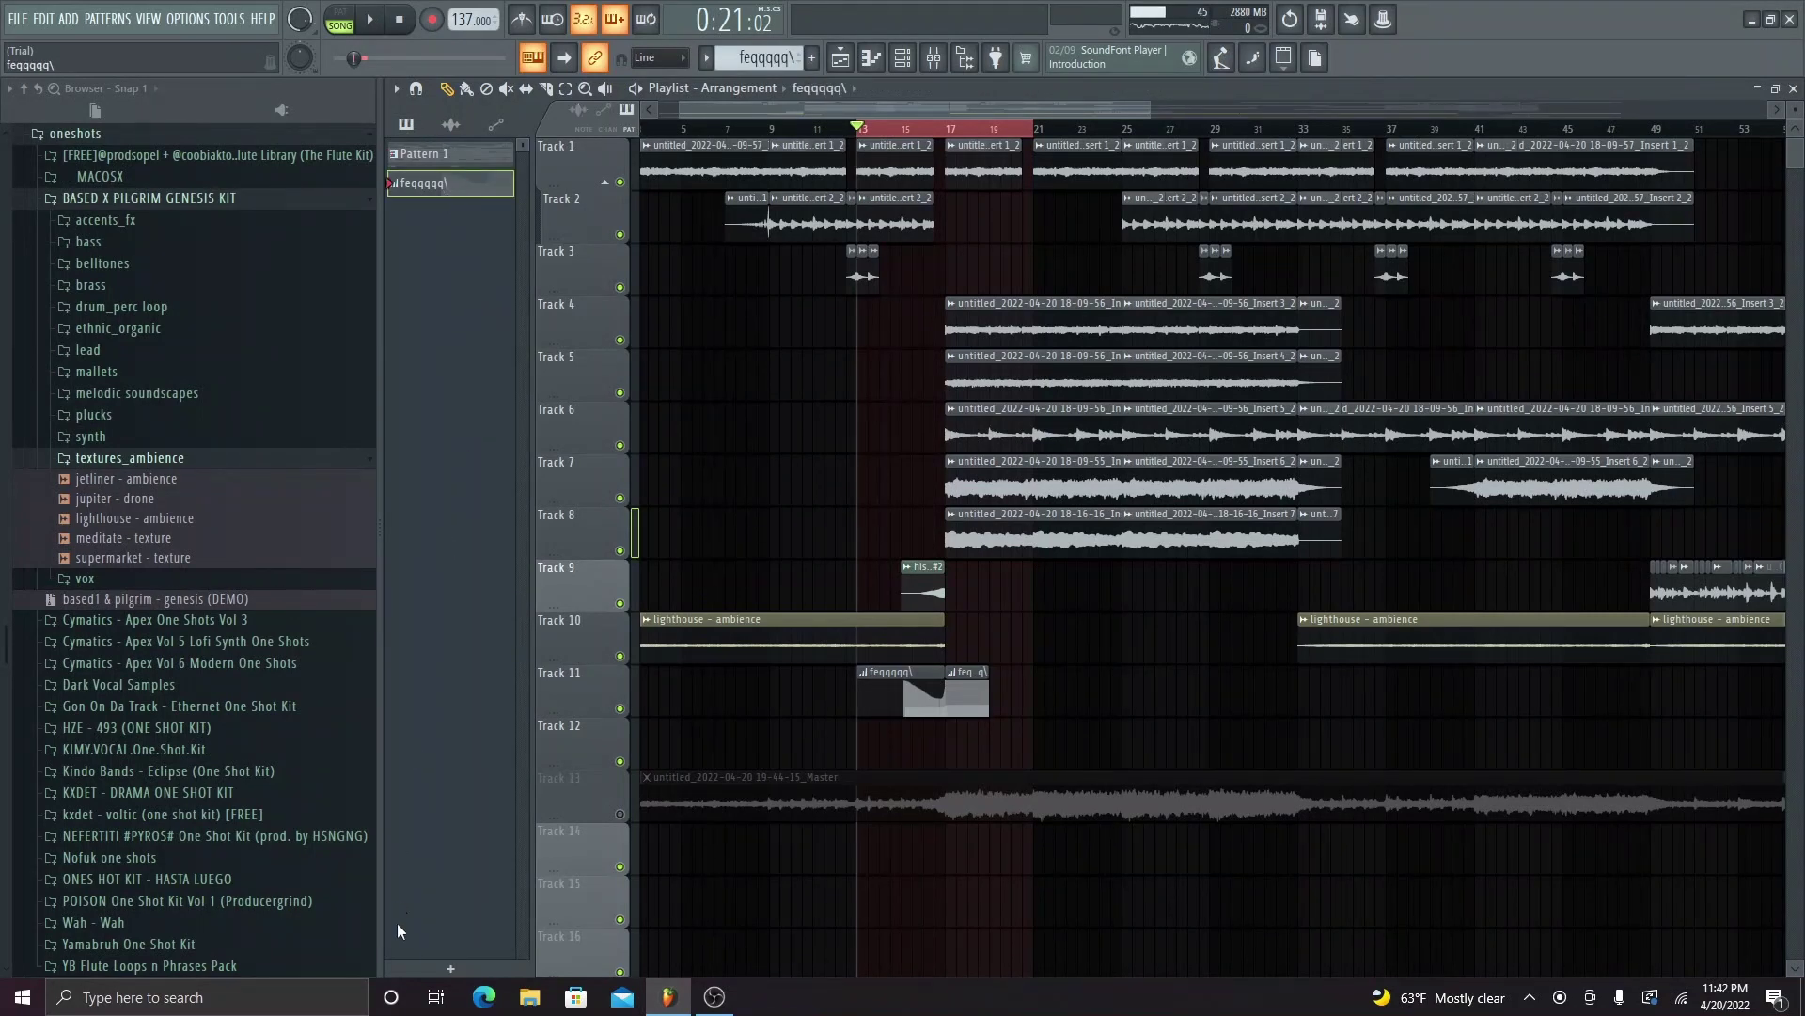
{"action": "left_click", "coordinate": [448, 971]}
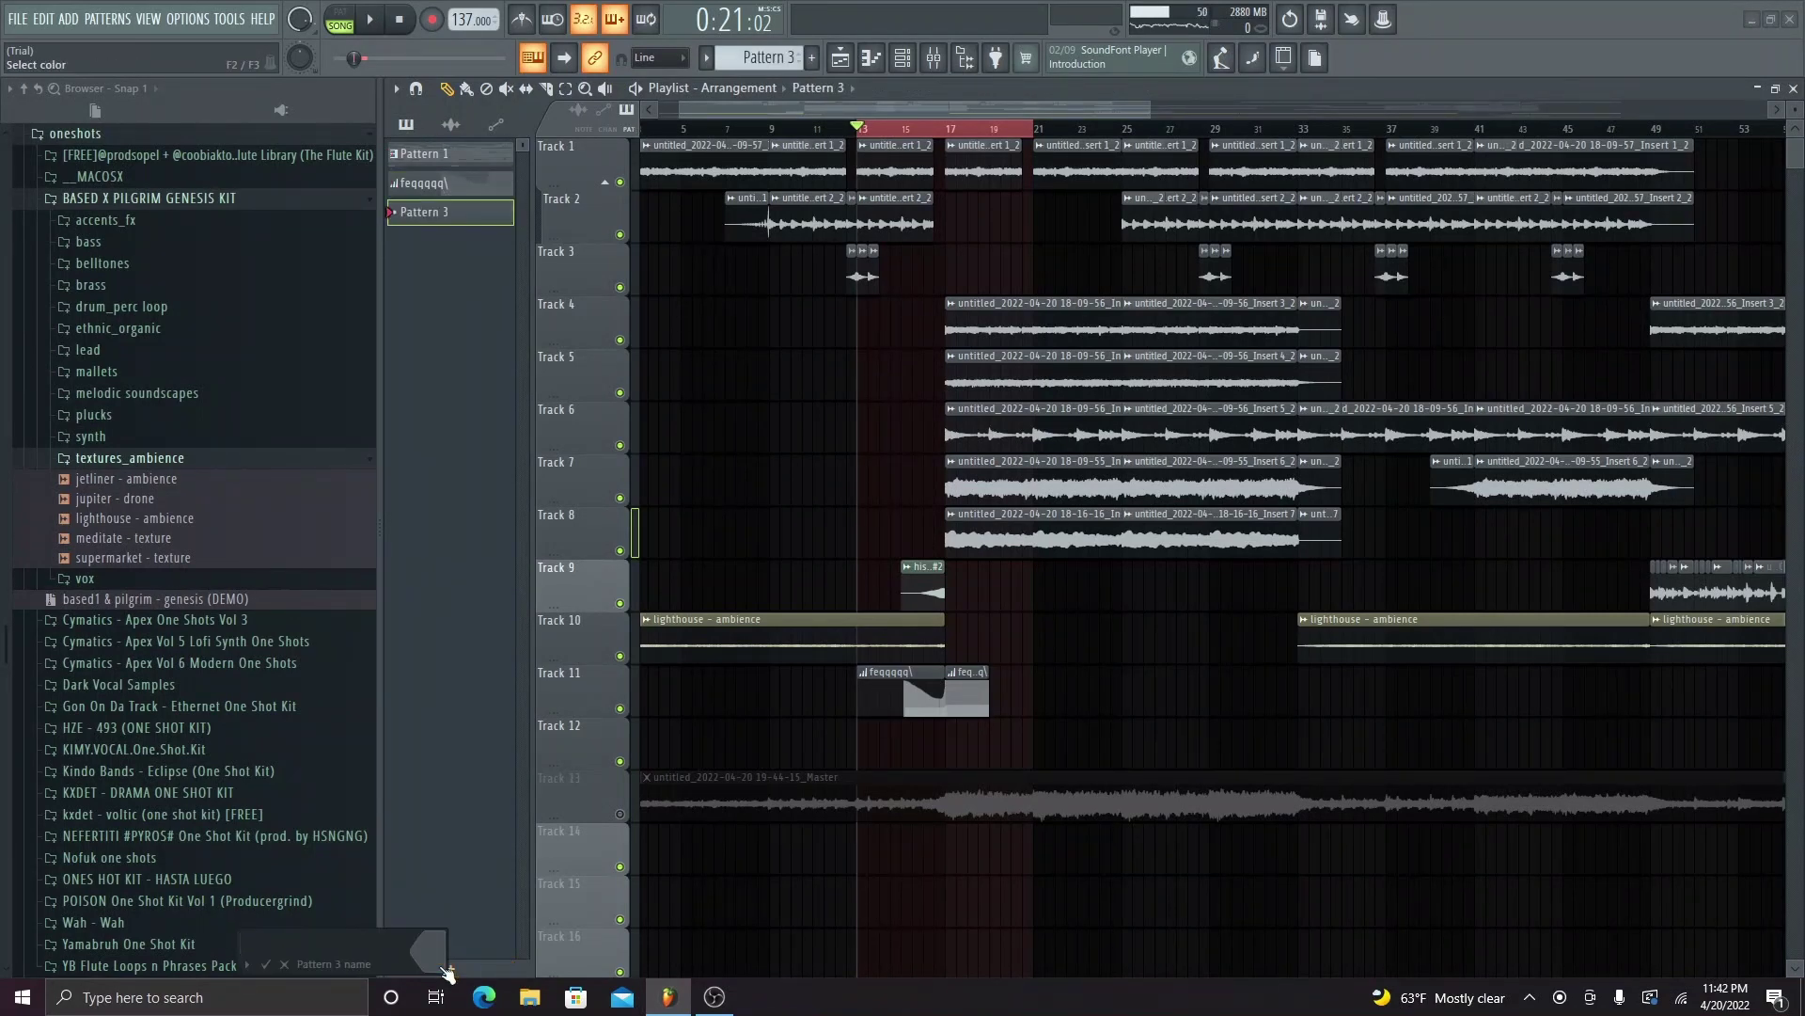
{"action": "key", "text": "Return"}
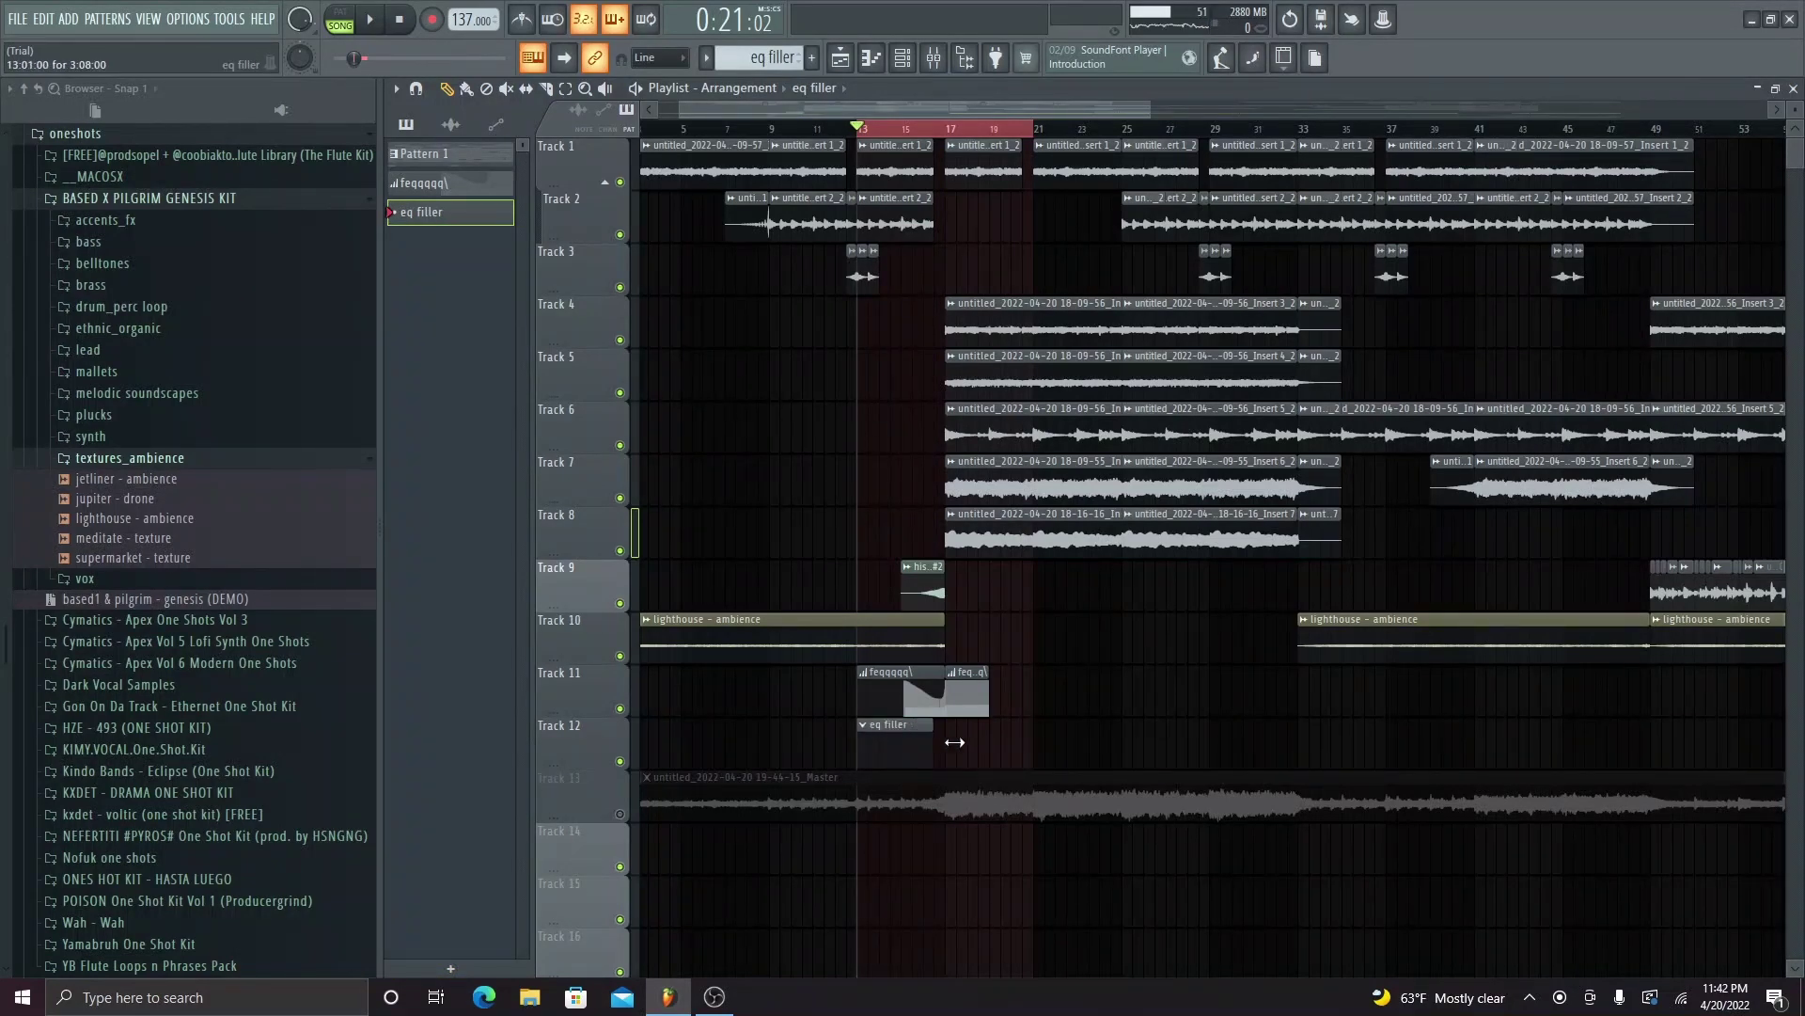
- Record a lowering sweep of the Master Fruity parametric EQ 2's high cut into the eq filler pattern from bar 13
{"action": "right_click", "coordinate": [435, 21]}
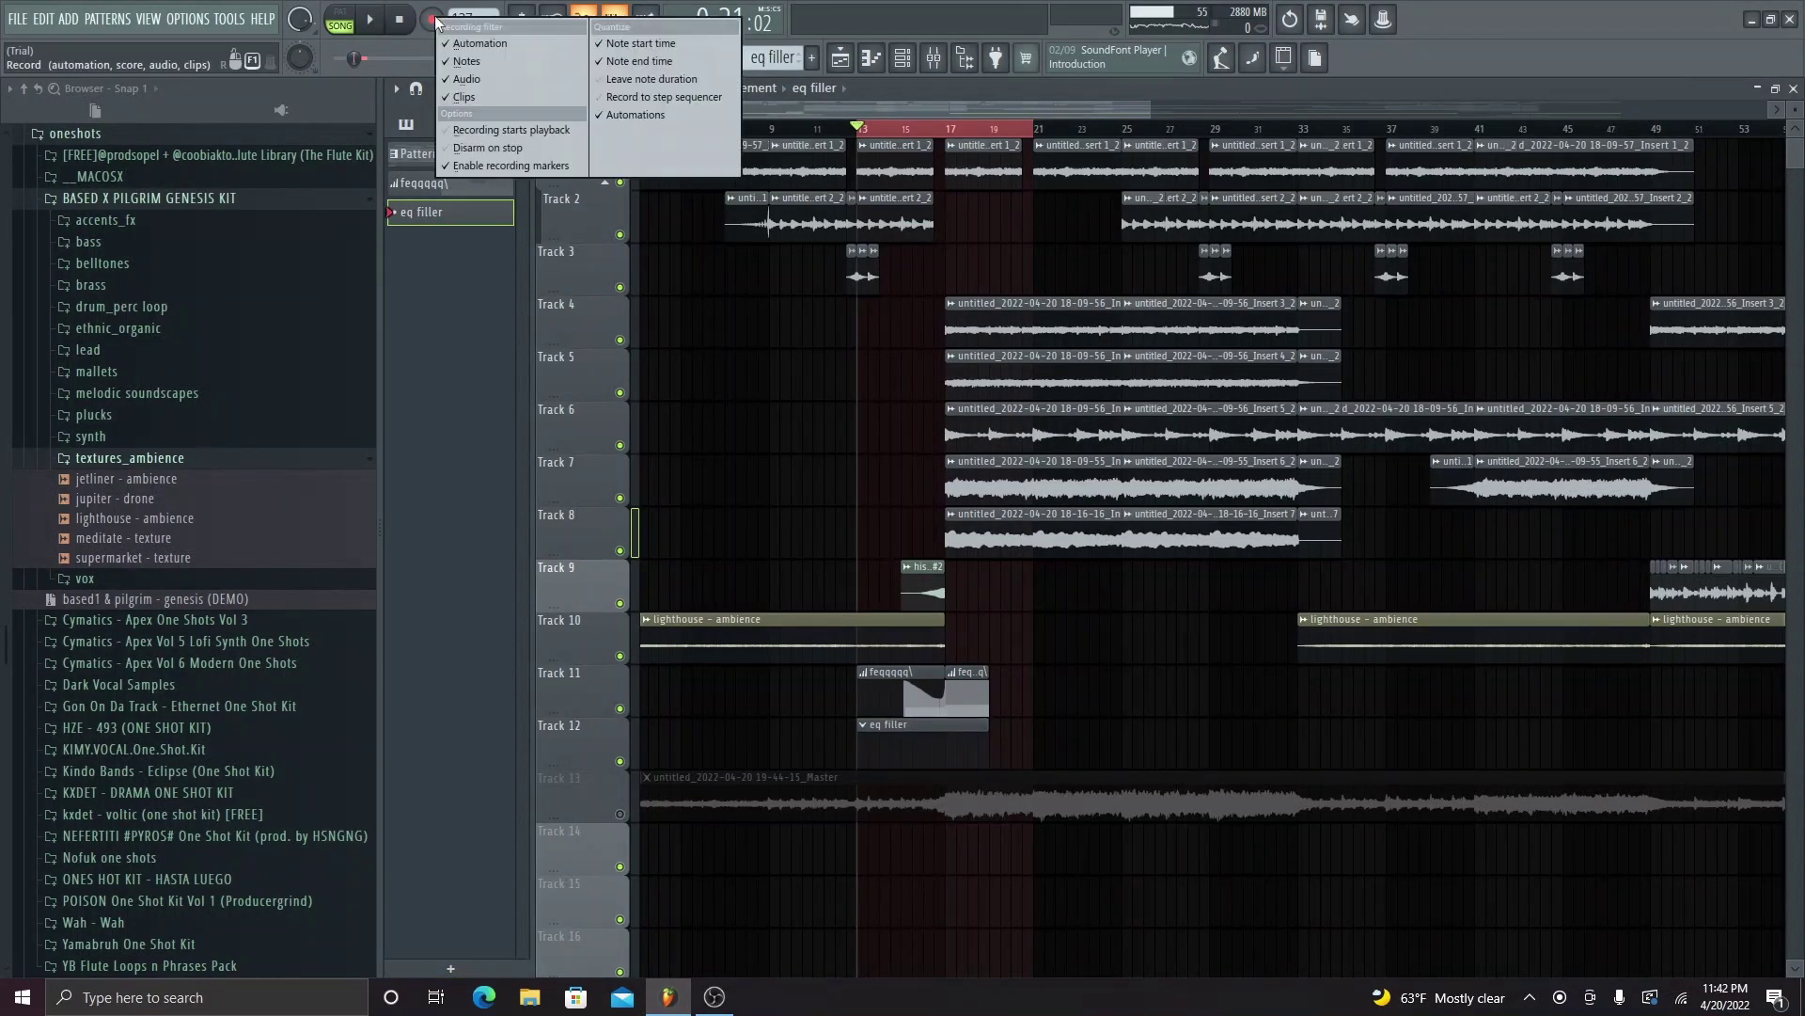
{"action": "left_click", "coordinate": [498, 60]}
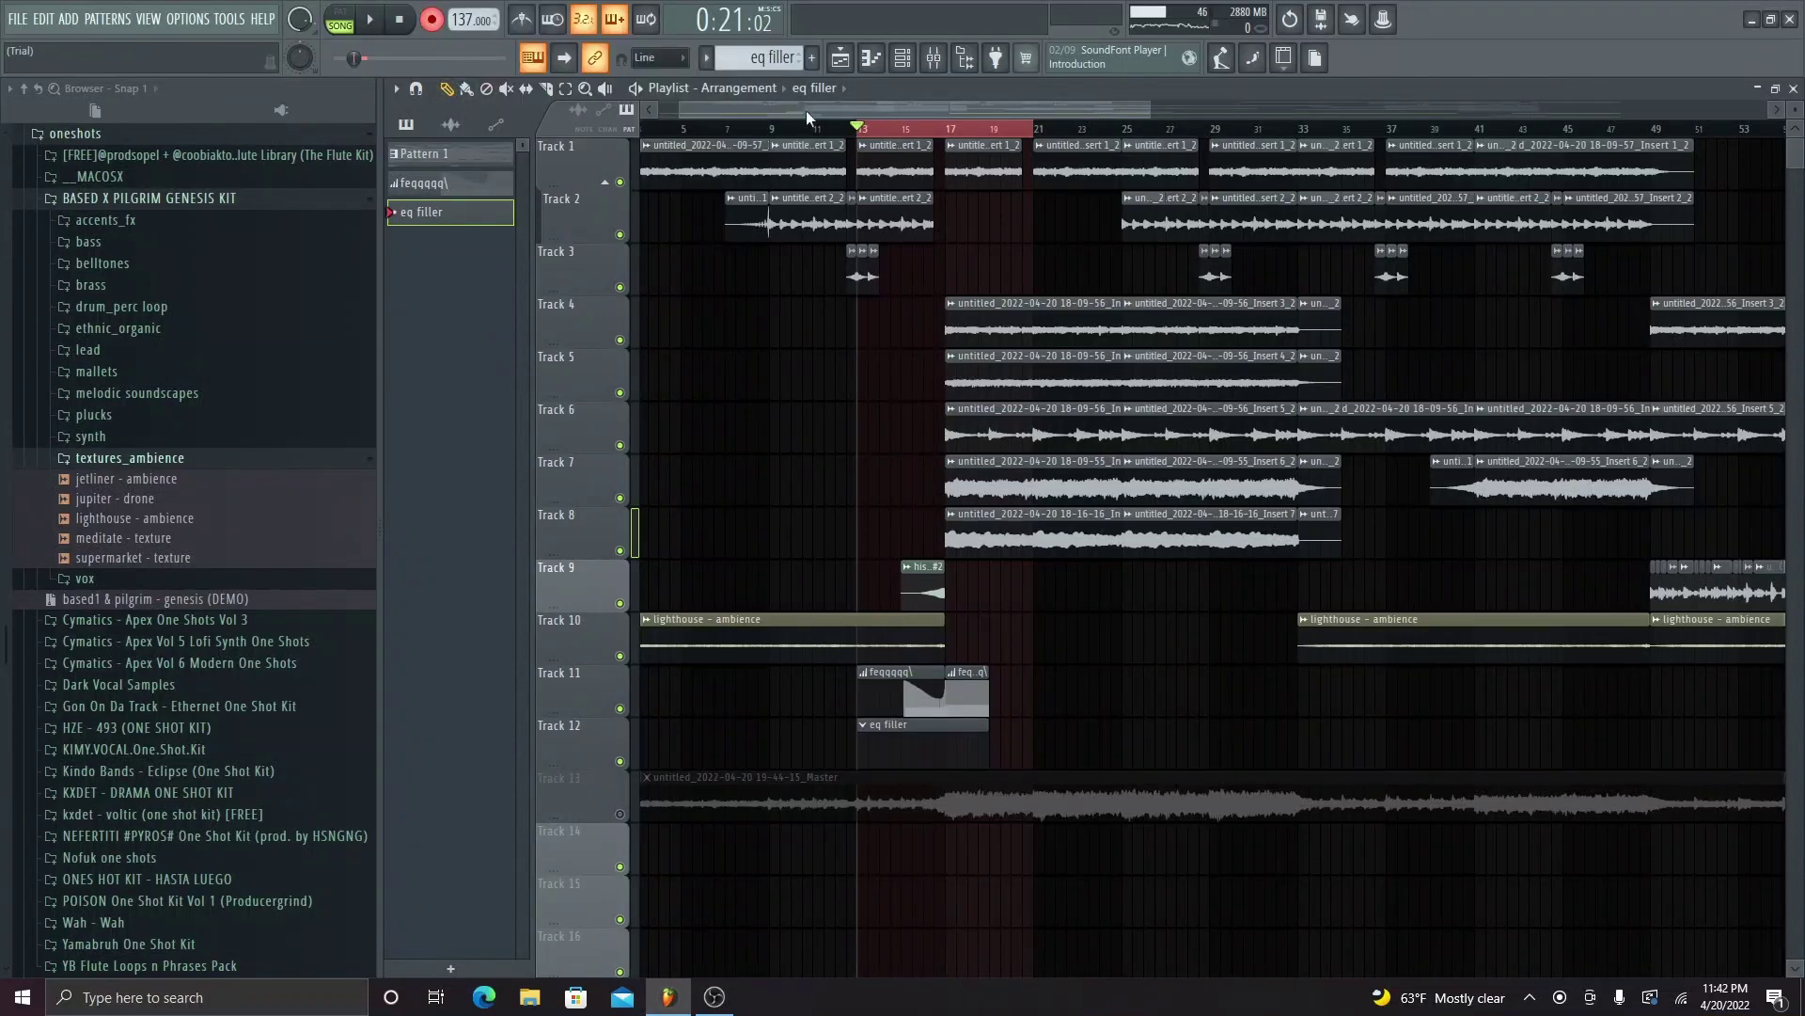
{"action": "key", "text": "space"}
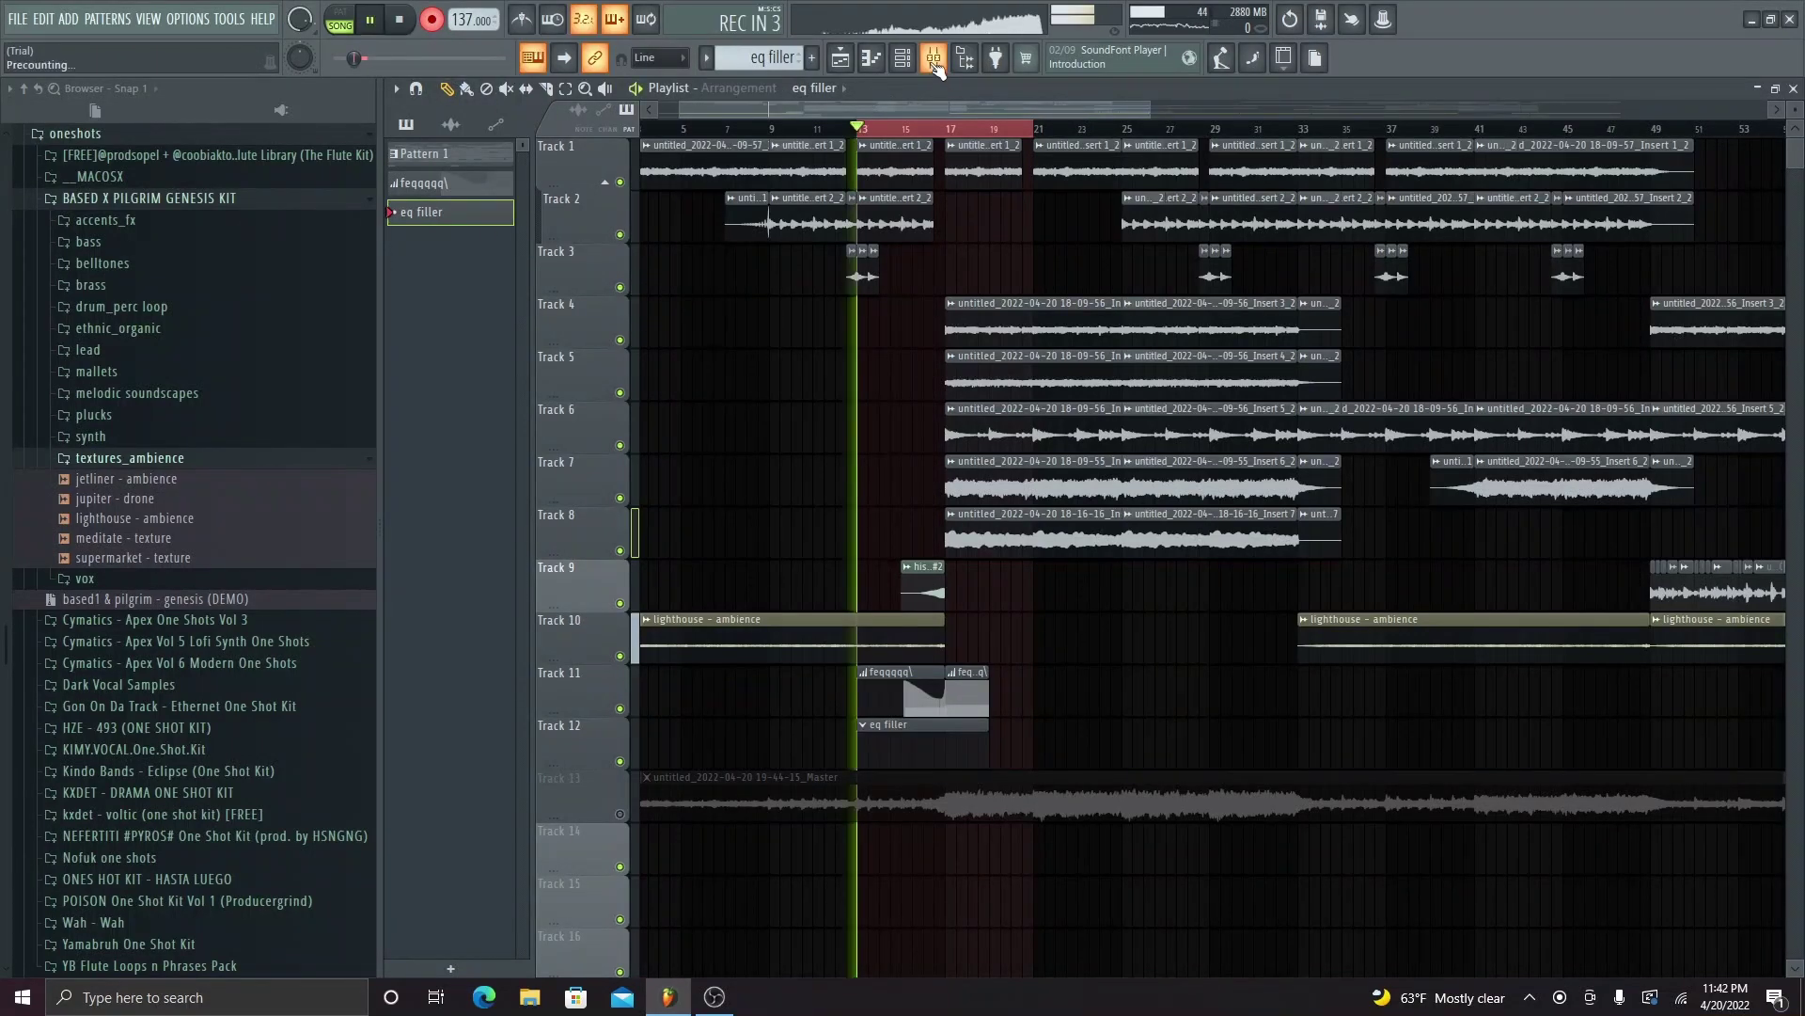
{"action": "left_click", "coordinate": [934, 58]}
{"action": "left_click", "coordinate": [1678, 417]}
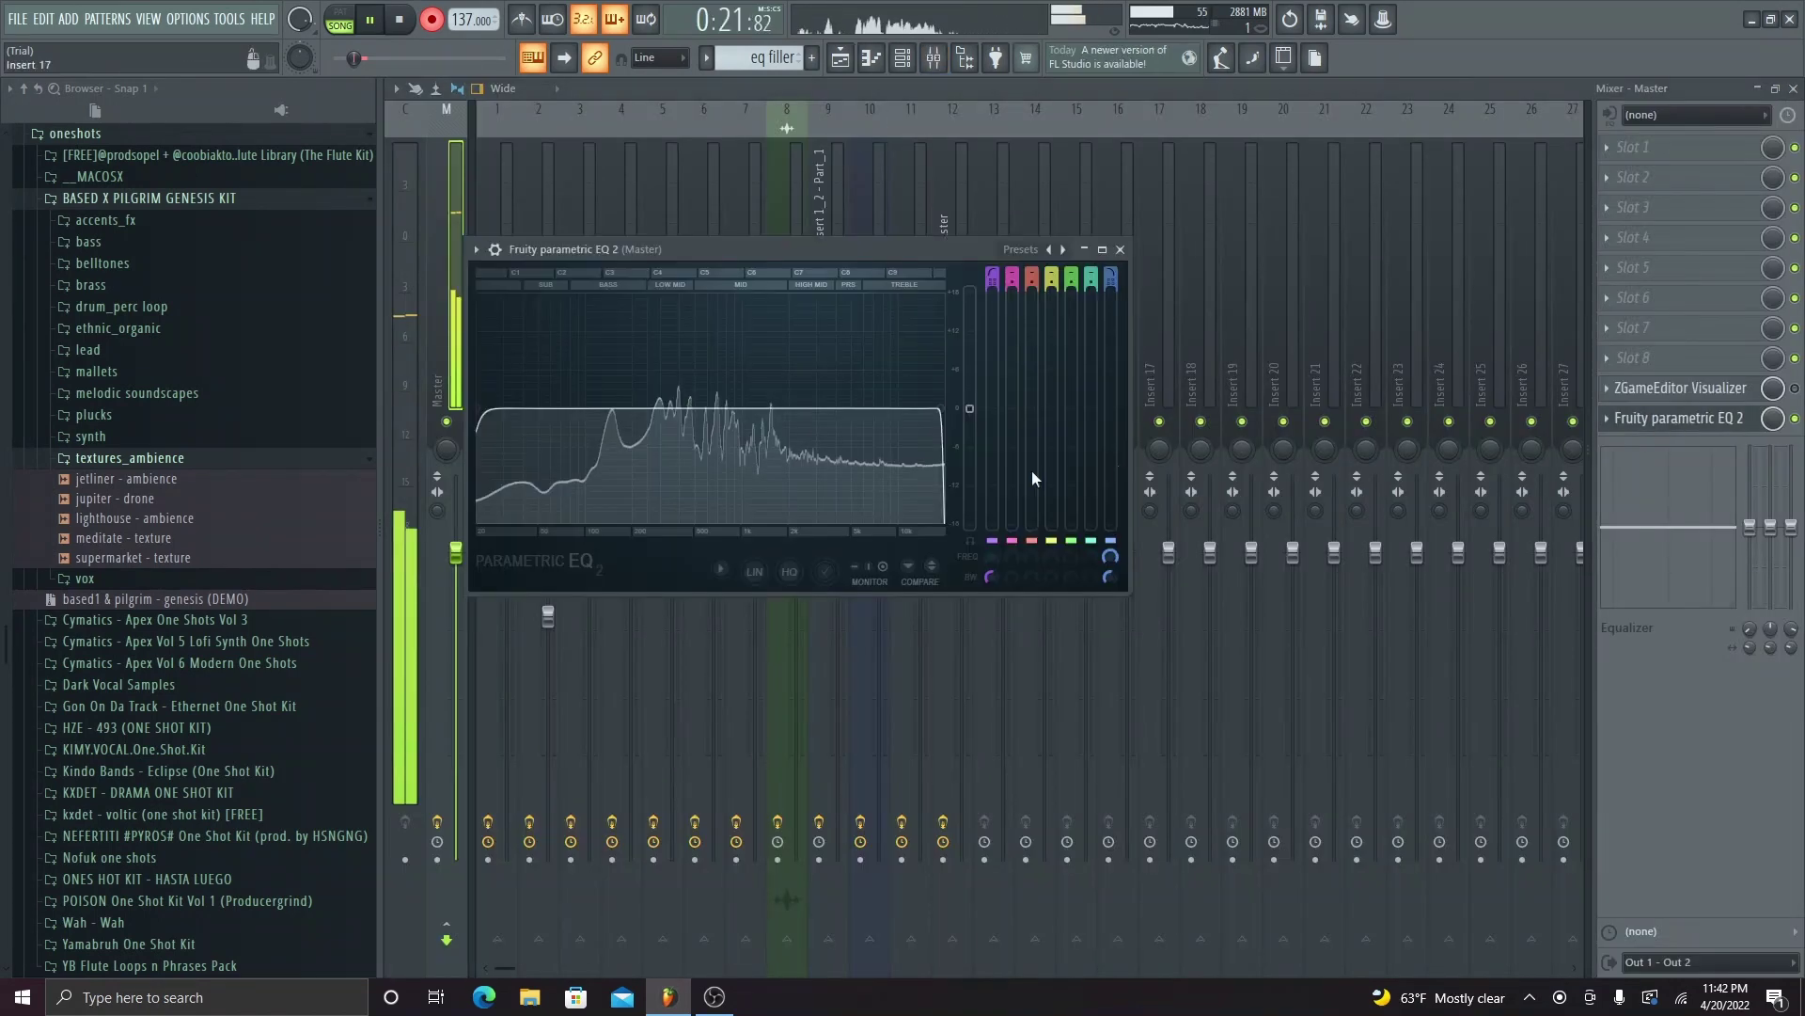
{"action": "left_click_drag", "start_coordinate": [941, 407], "coordinate": [853, 408]}
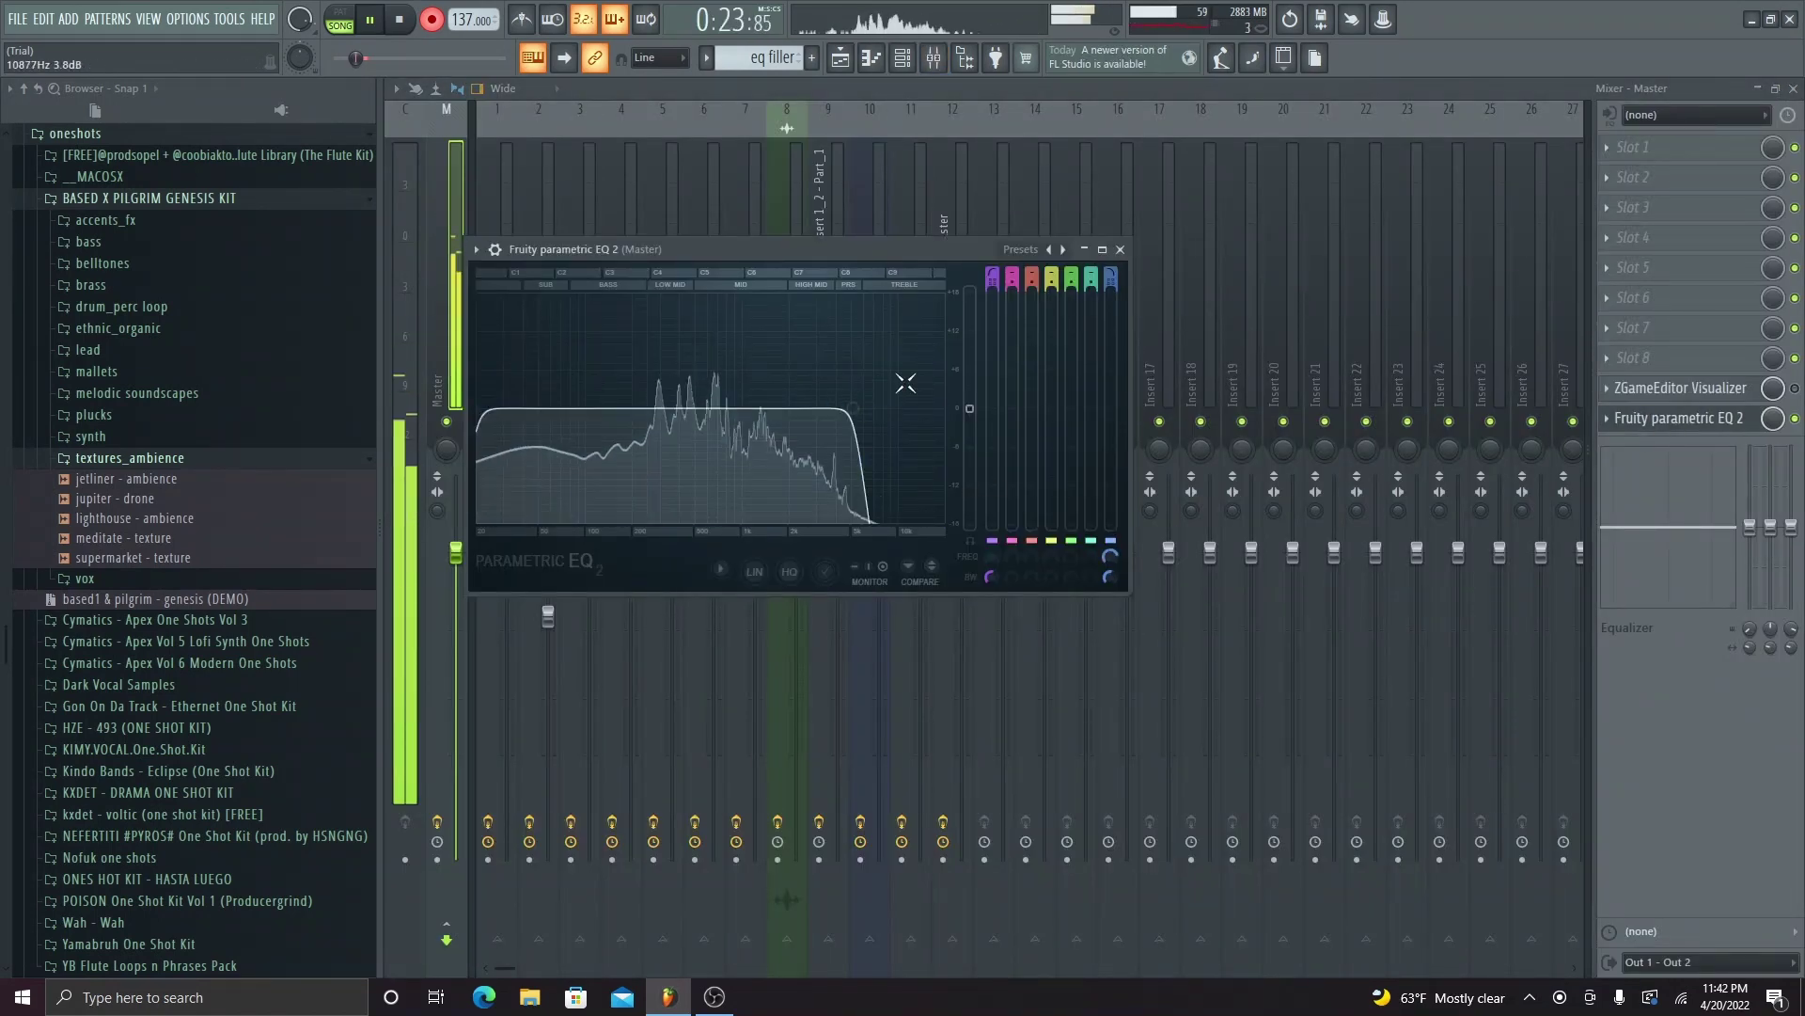
{"action": "key", "text": "space"}
{"action": "left_click", "coordinate": [1764, 425]}
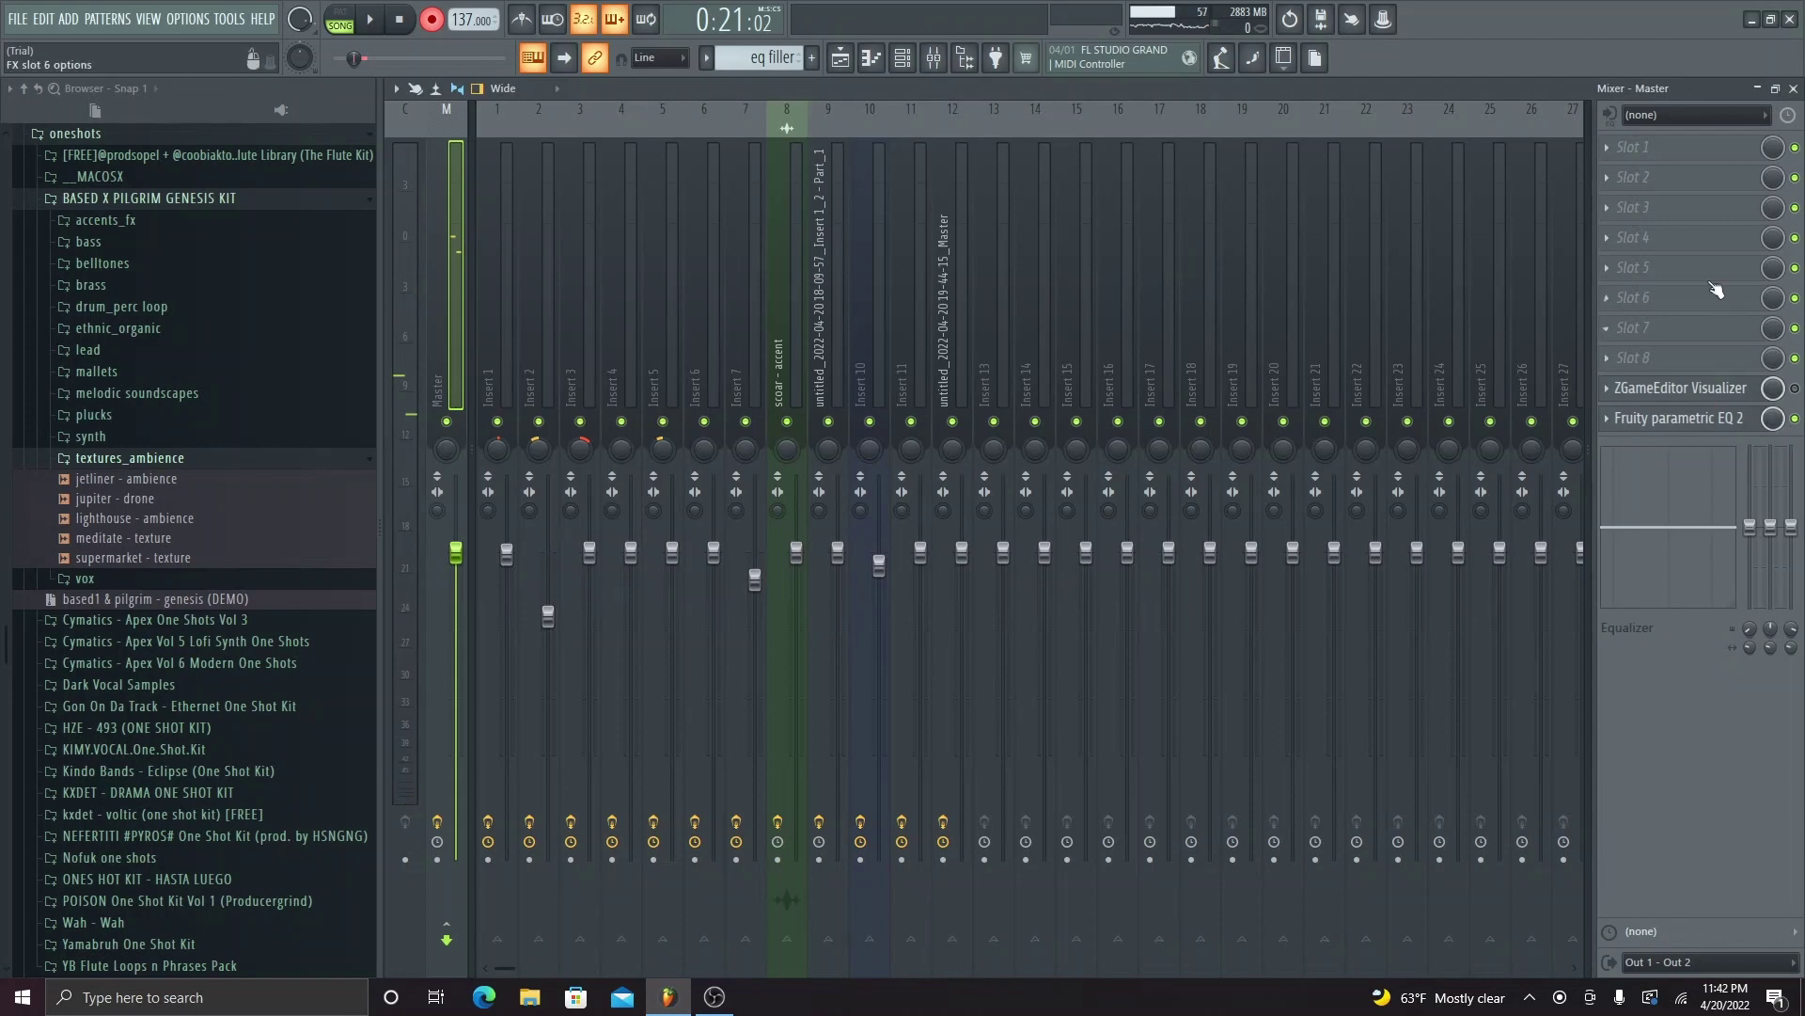
- Play back the recorded eq filler automation on Track 12 from bar 13 in the playlist
{"action": "left_click", "coordinate": [1794, 88]}
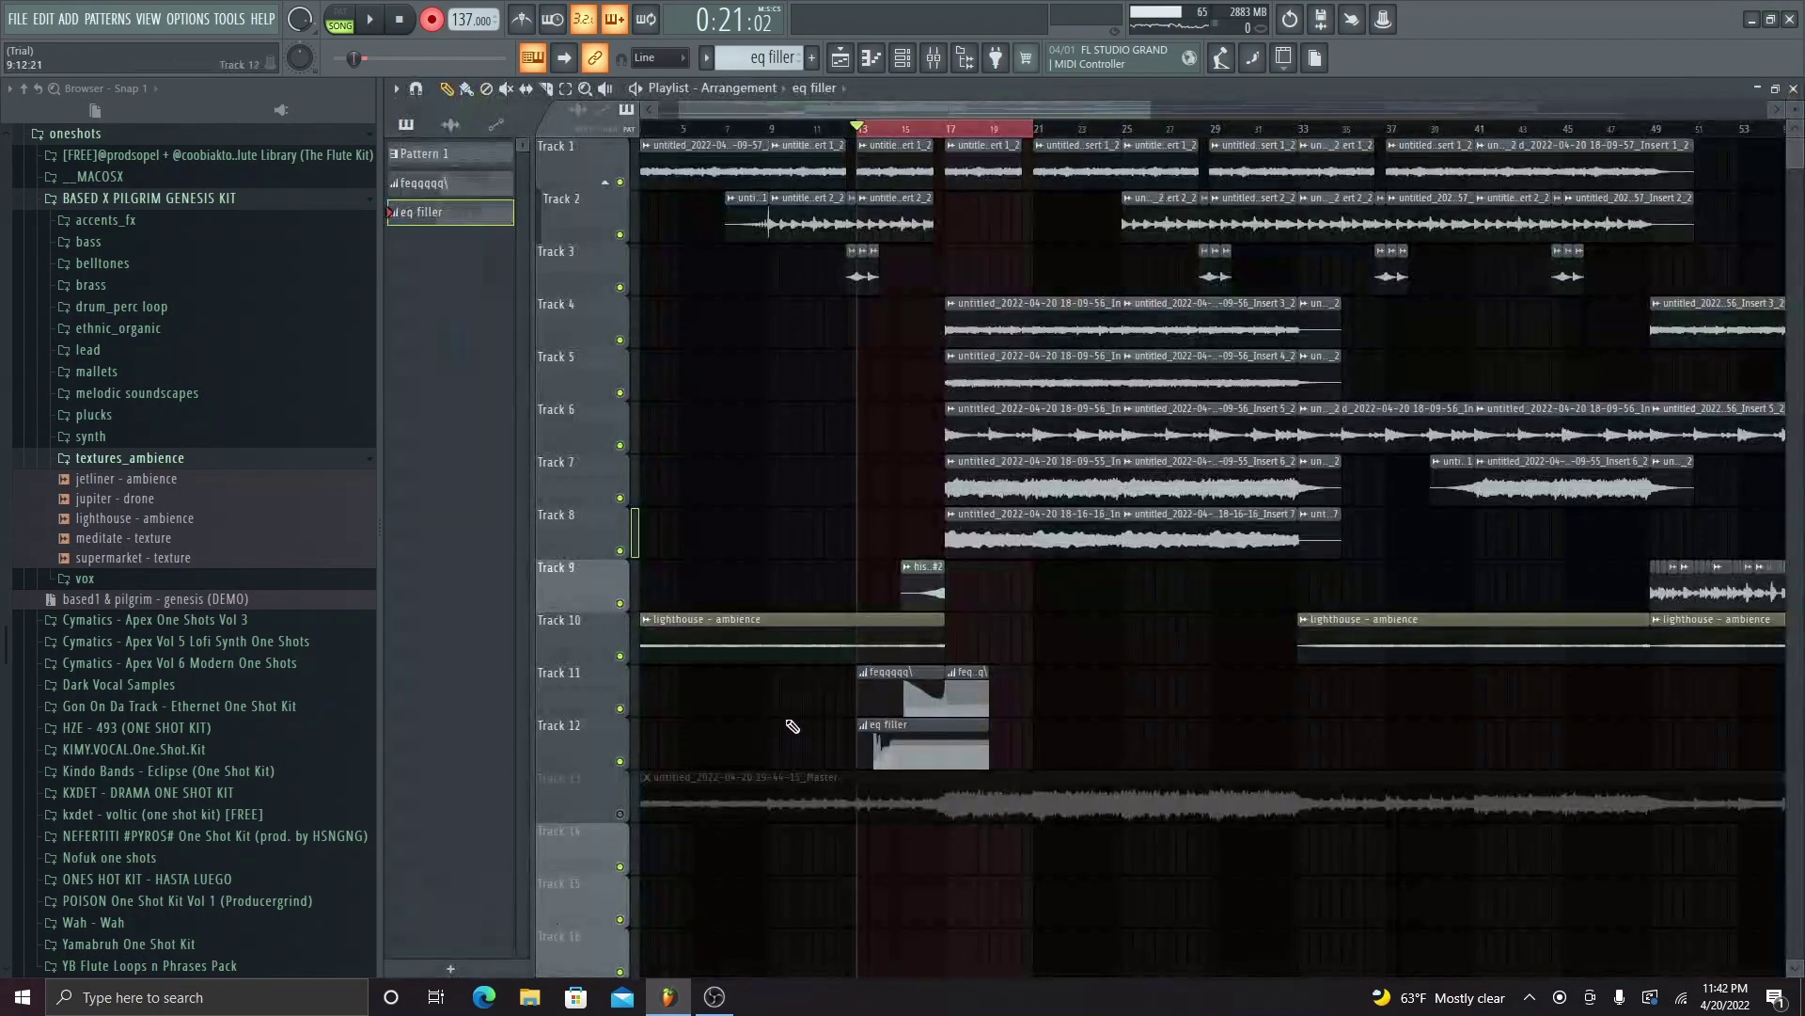
{"action": "key", "text": "space"}
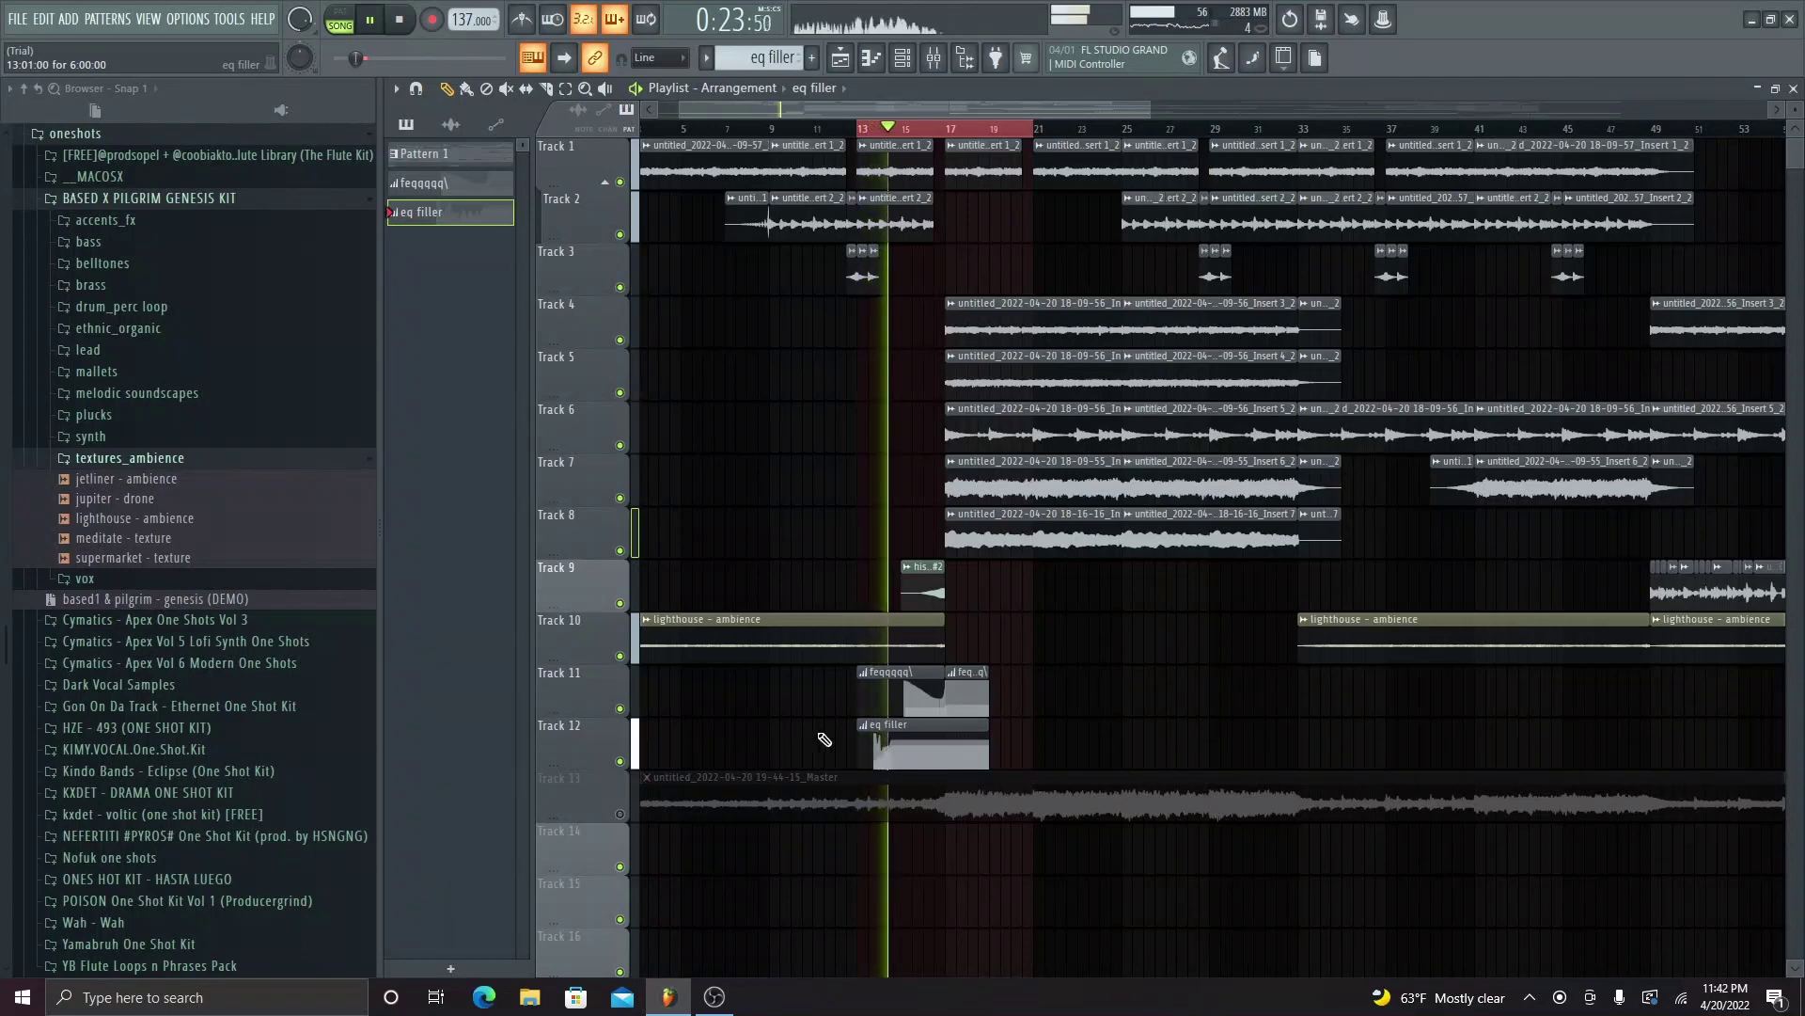
{"action": "key", "text": "space"}
- Delete the eq filler pattern from the project
{"action": "right_click", "coordinate": [450, 216]}
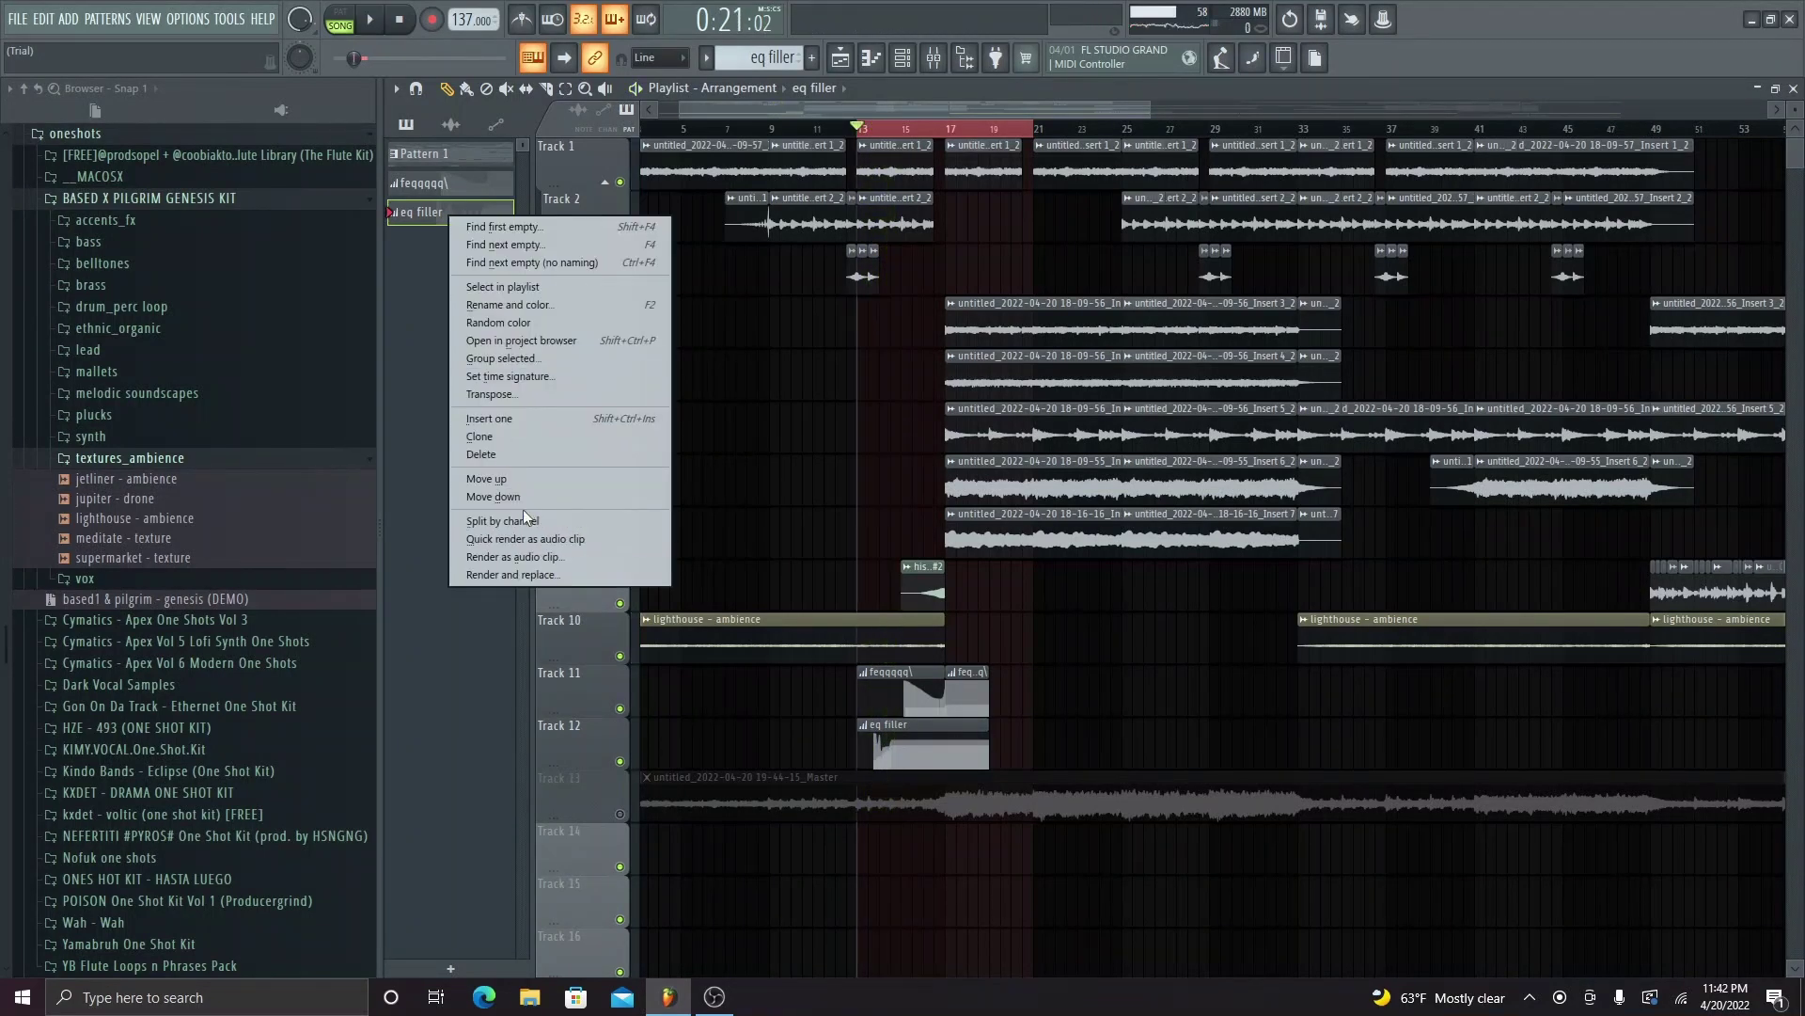
{"action": "left_click", "coordinate": [534, 458]}
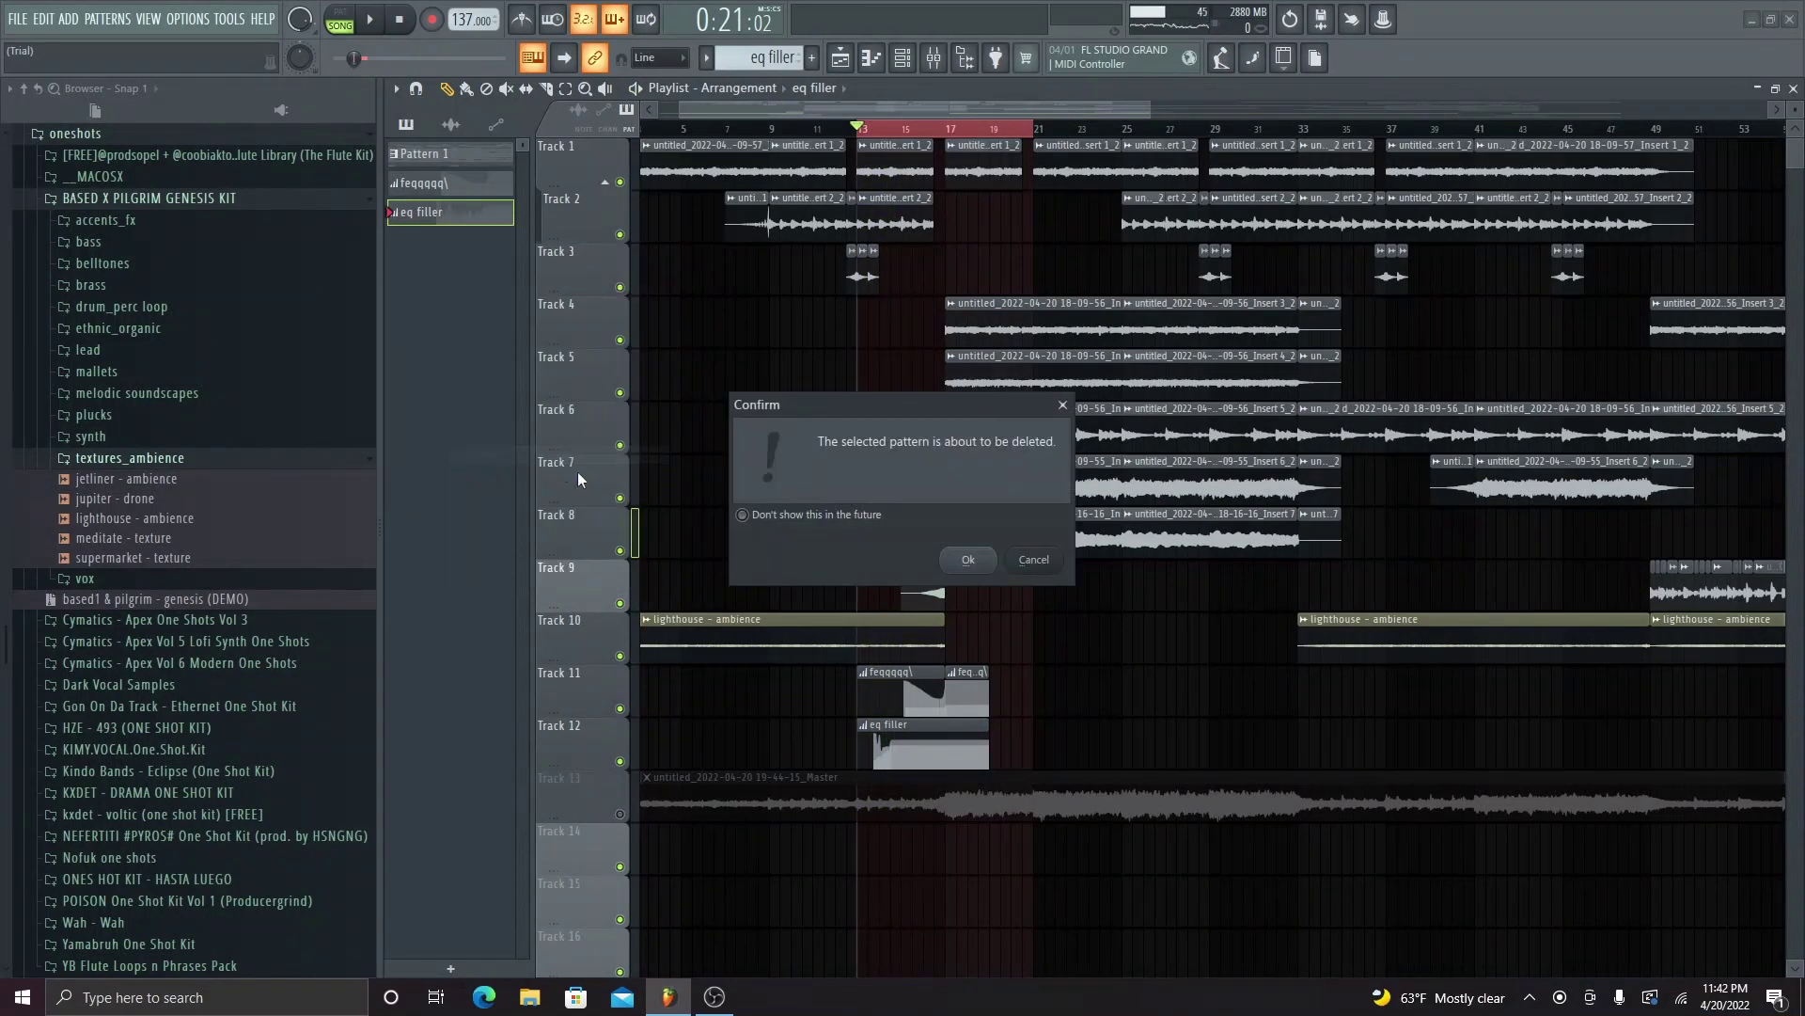
{"action": "left_click", "coordinate": [968, 560]}
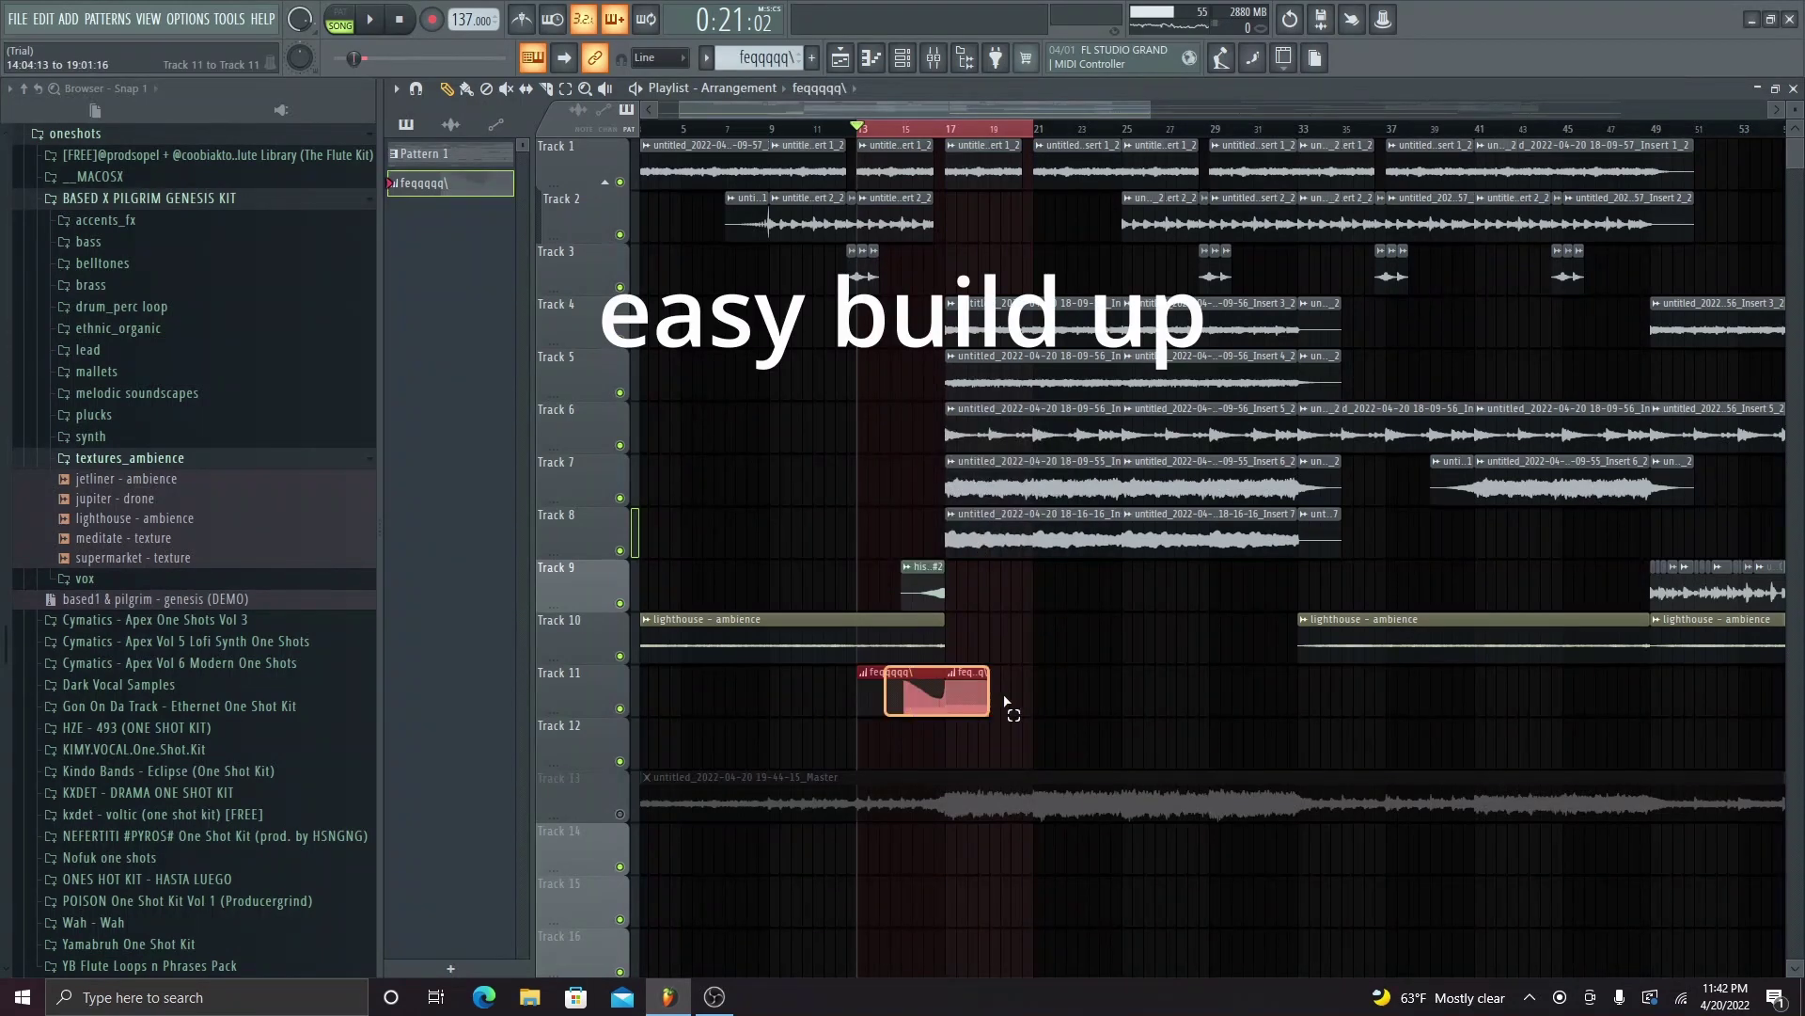
- Play from bar 13 with the Master Fruity parametric EQ 2 open to watch the feqqqqq\ automation move the high cut
{"action": "left_click", "coordinate": [940, 59]}
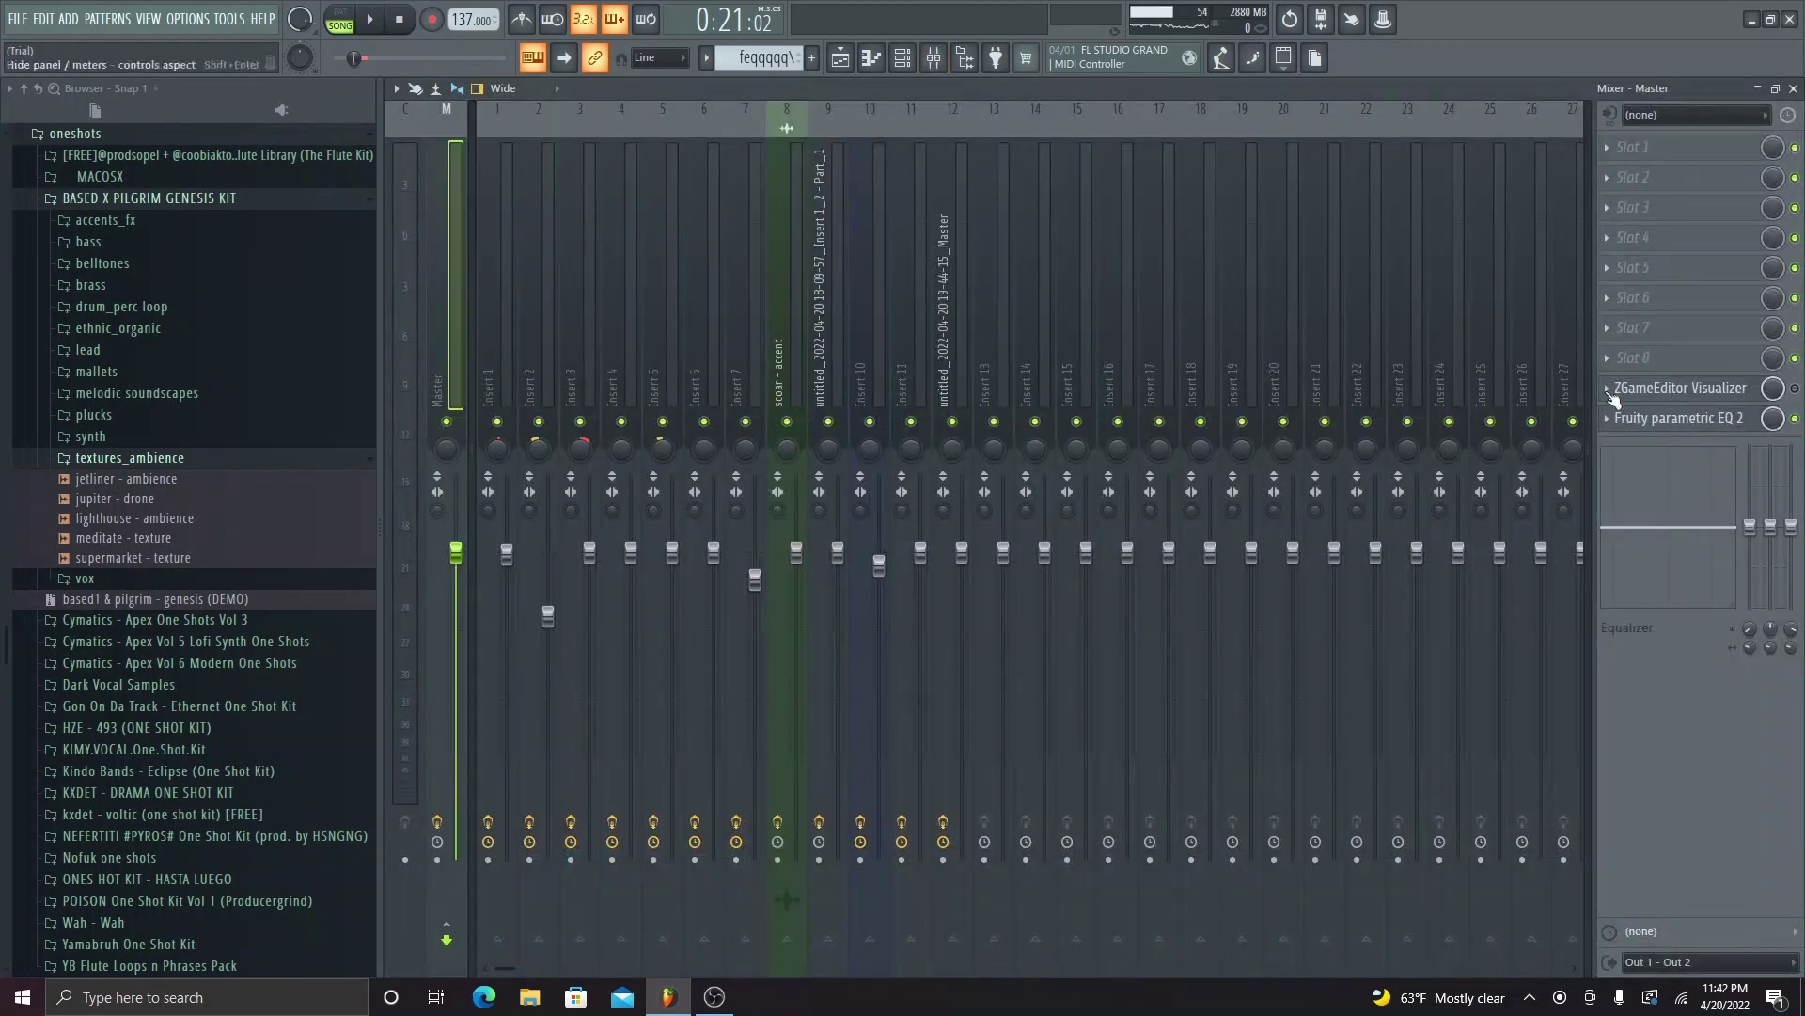
{"action": "left_click", "coordinate": [1683, 418]}
{"action": "key", "text": "space"}
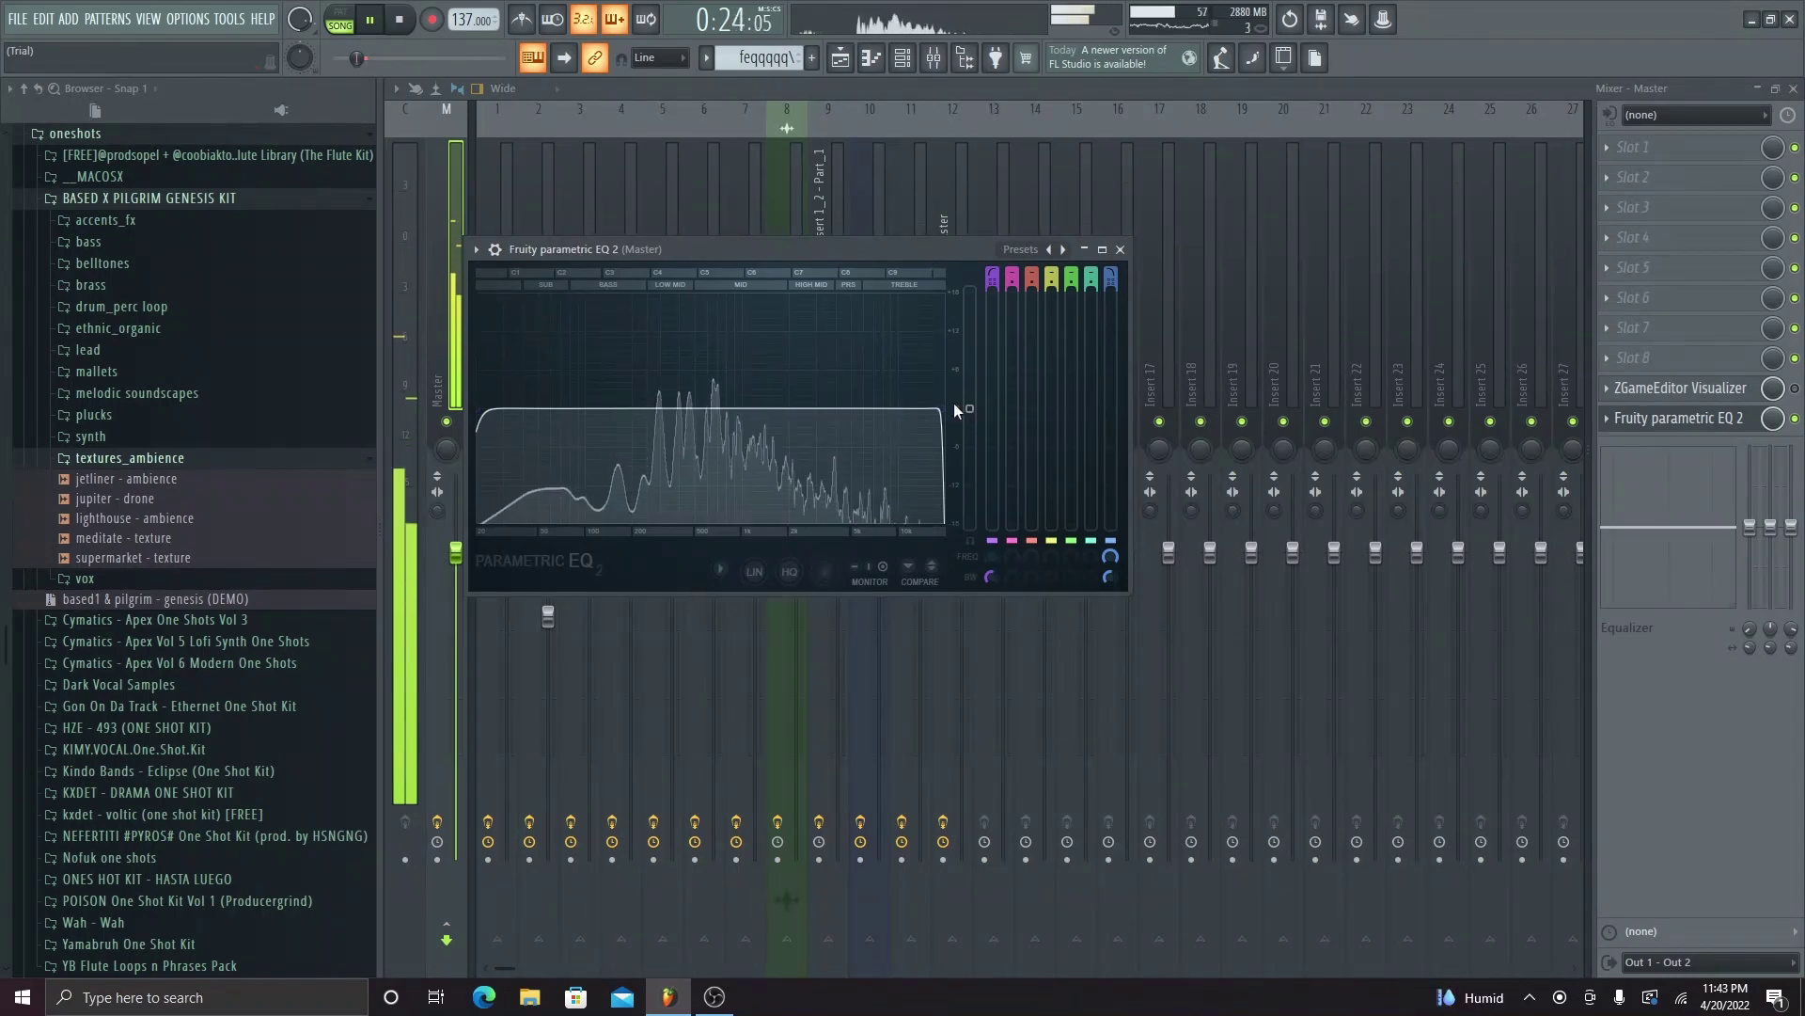
{"action": "left_click_drag", "start_coordinate": [954, 403], "coordinate": [932, 407]}
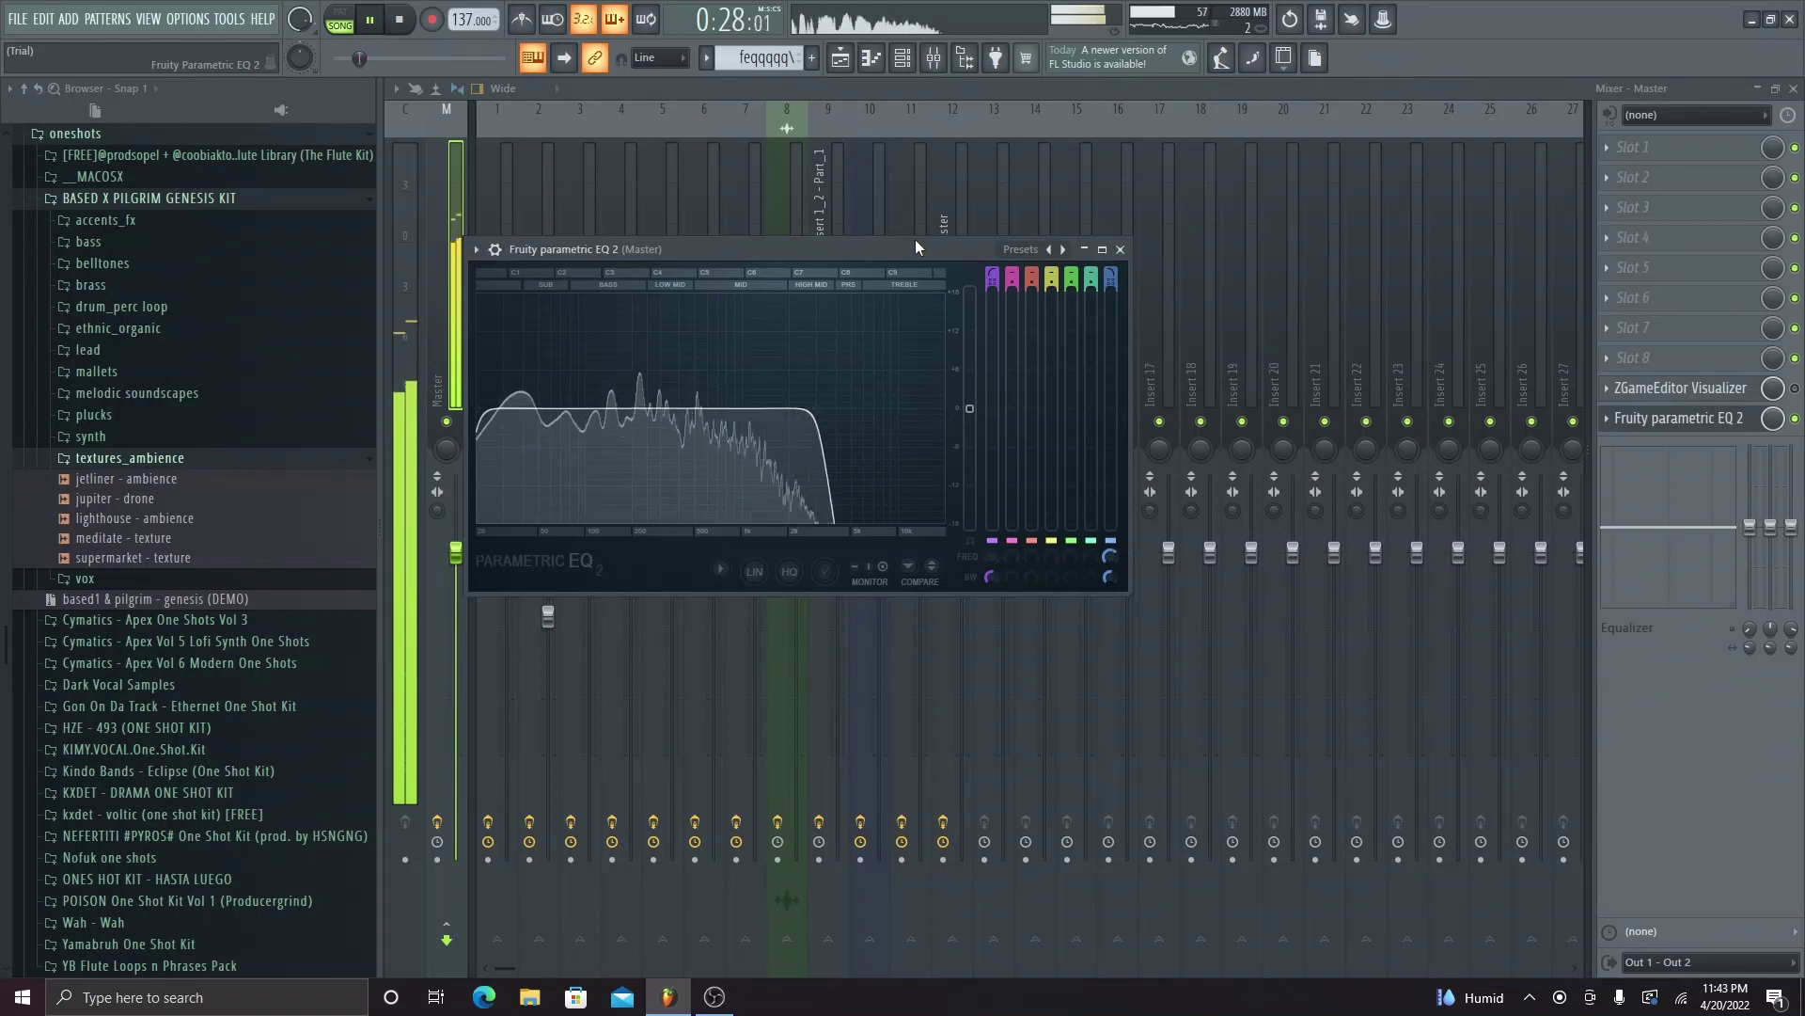
{"action": "left_click", "coordinate": [1120, 249]}
{"action": "key", "text": "space"}
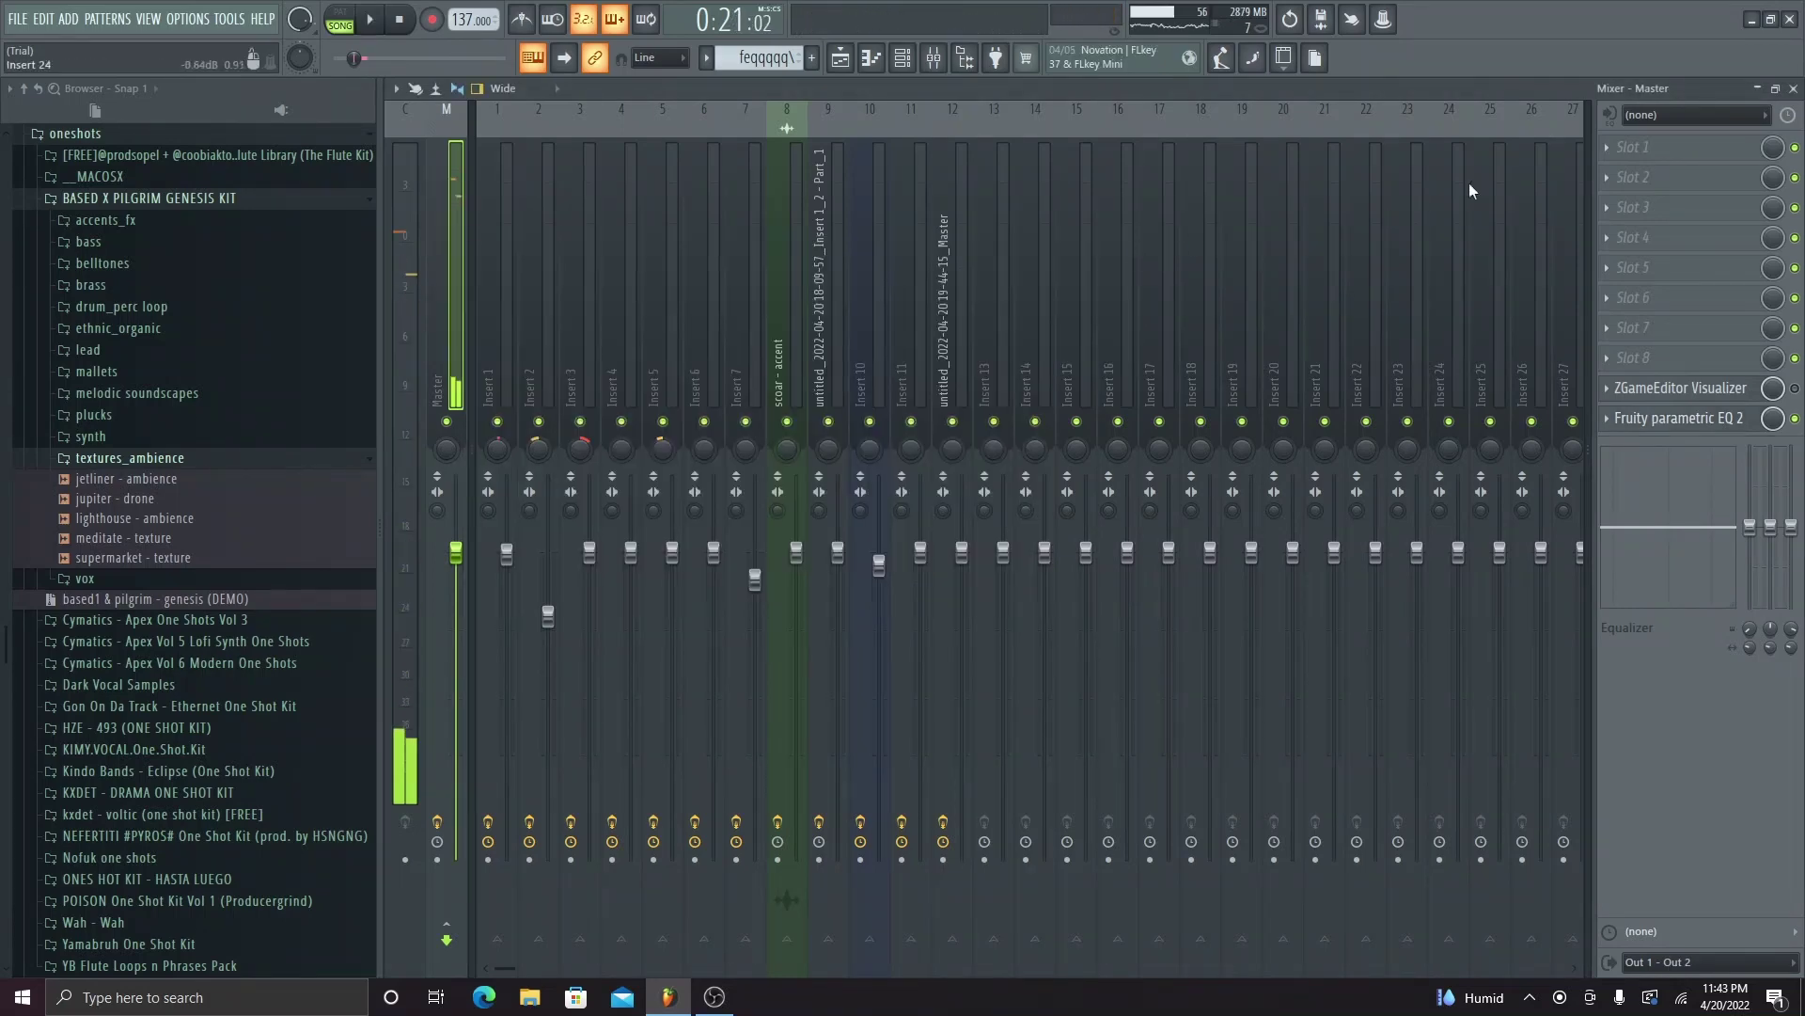
{"action": "left_click", "coordinate": [1793, 88]}
- Examine the history - bass #2 clip settings on Track 9 and locate and preview its source sample in the kit's bass folder
{"action": "scroll", "coordinate": [1026, 487], "scroll_direction": "up", "scroll_amount": 3}
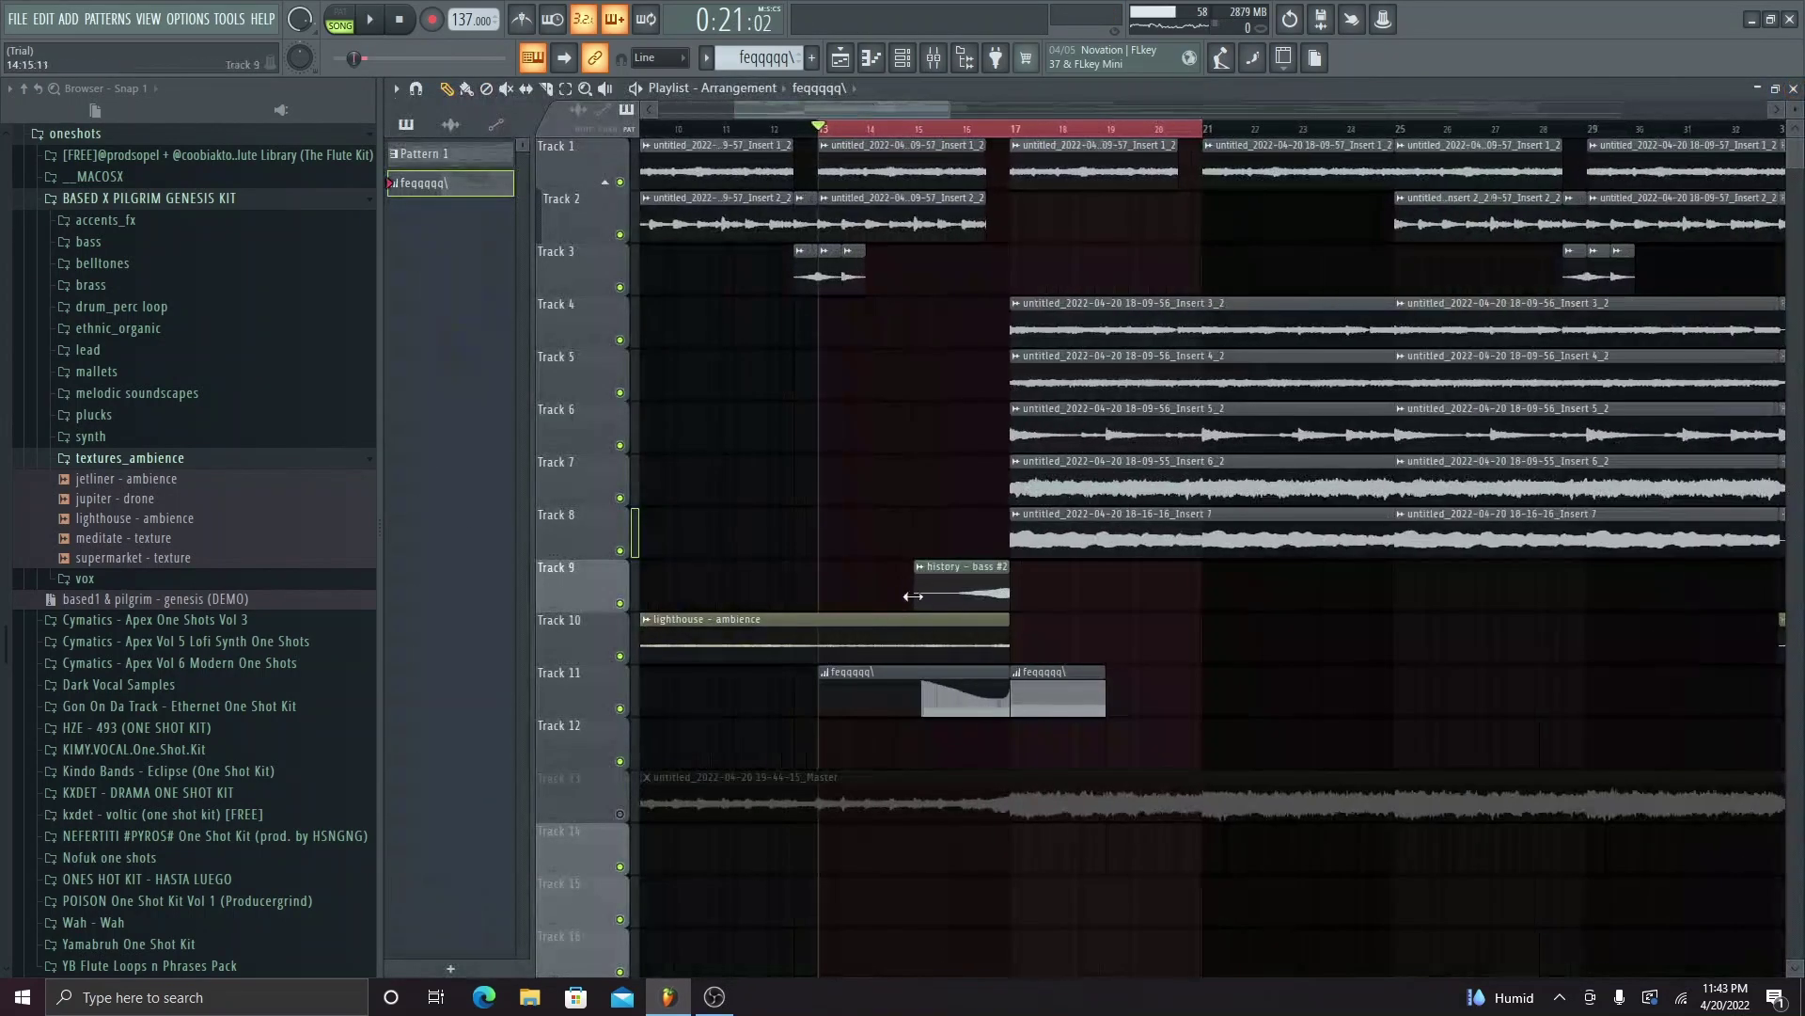
{"action": "double_click", "coordinate": [927, 596]}
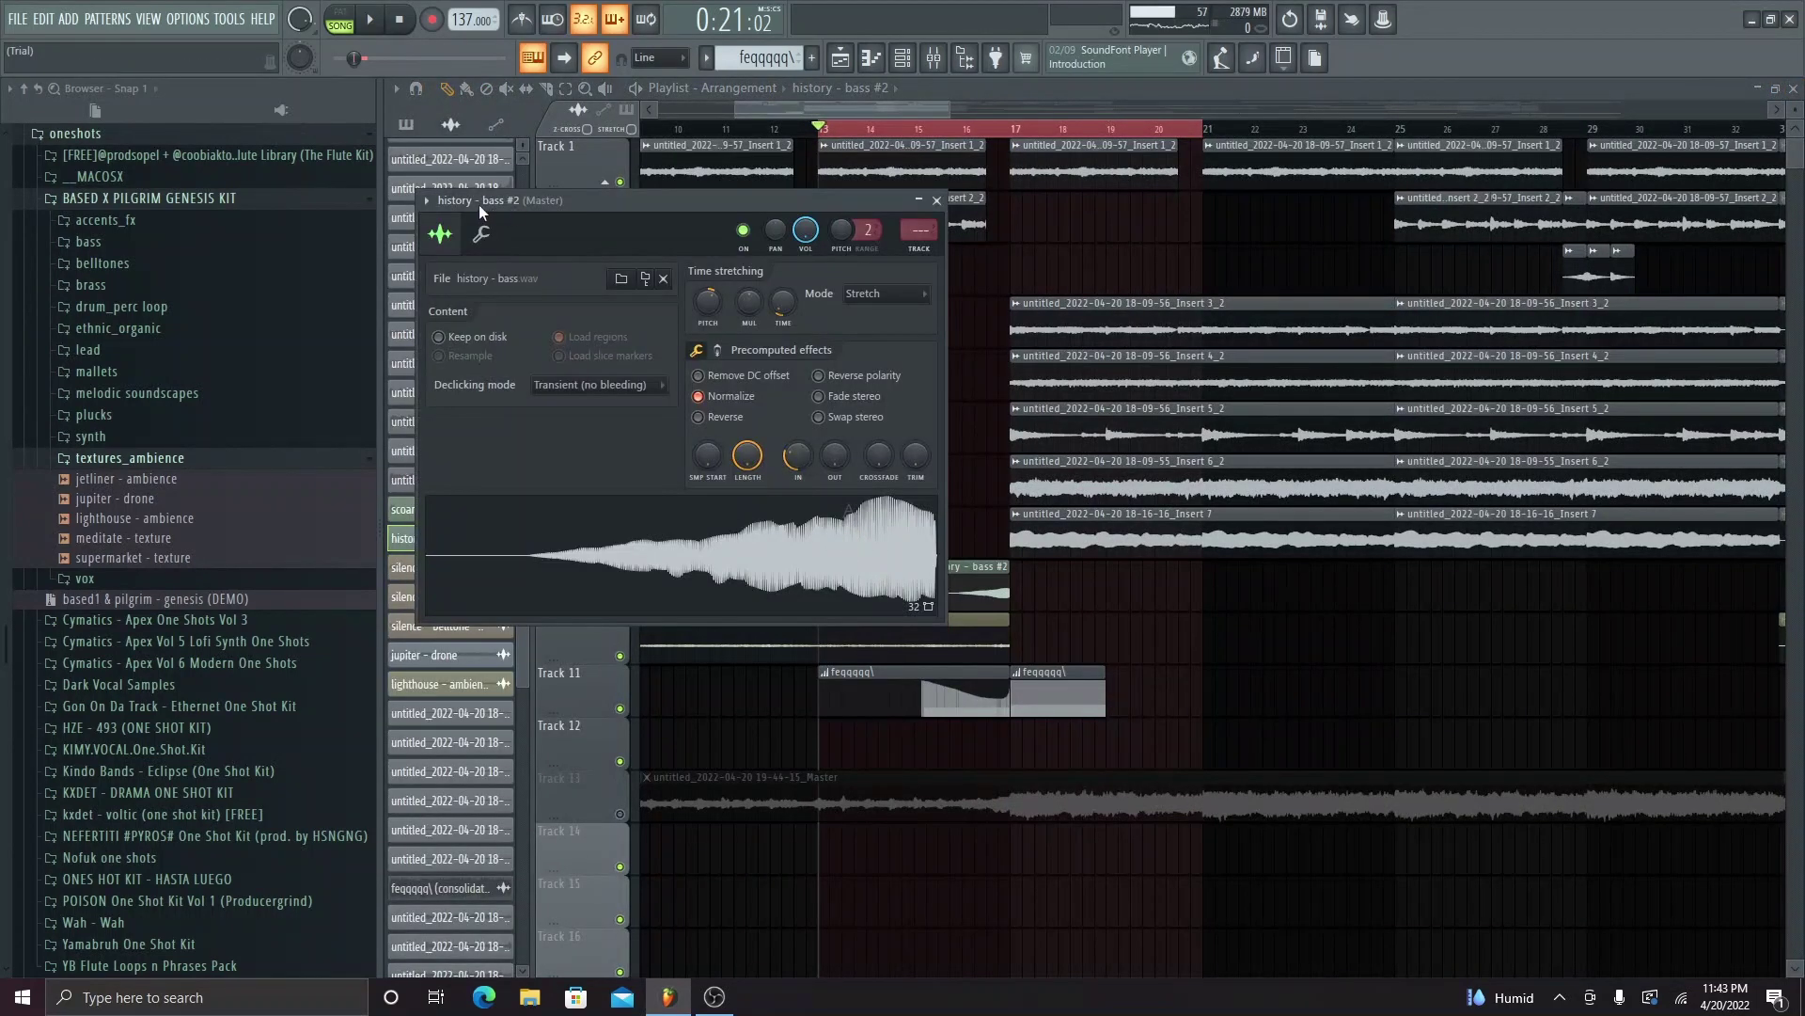
{"action": "left_click", "coordinate": [125, 246]}
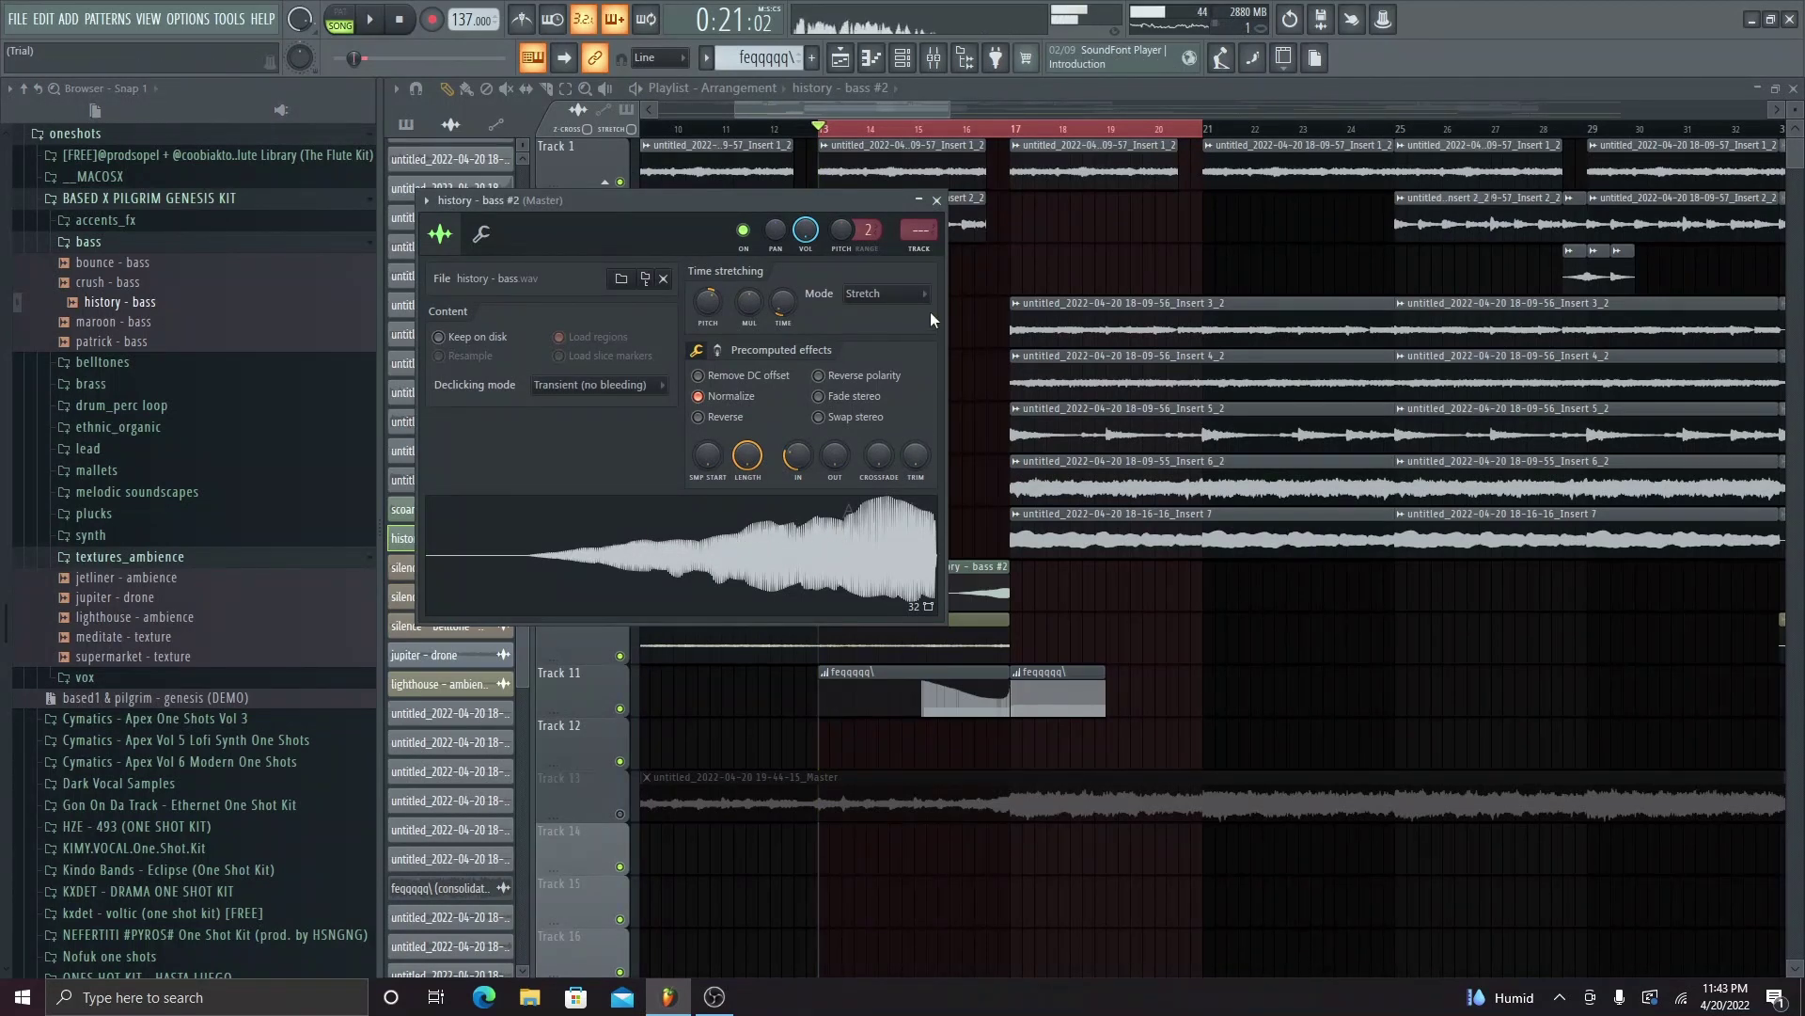
{"action": "left_click", "coordinate": [937, 201]}
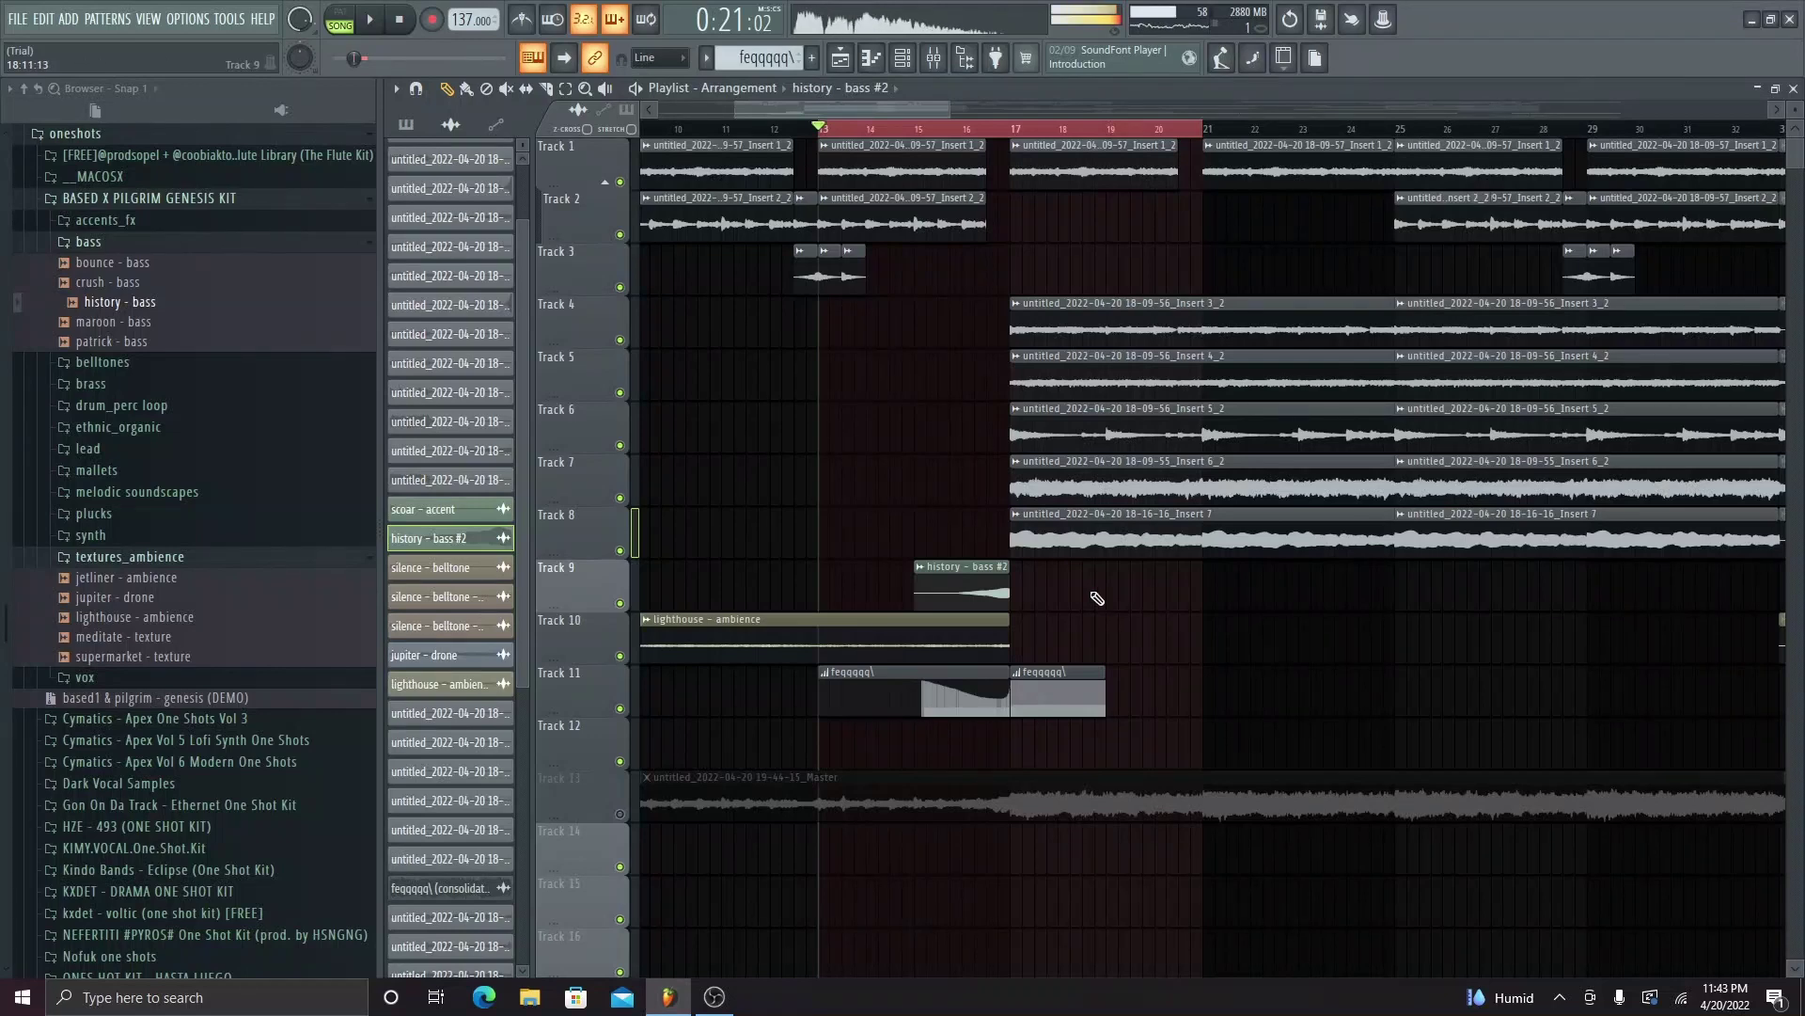
- Play the arrangement from bar 13 onward and inspect the settings of the reversed Insert 6_2 Part_1 clip on Track 7 near bar 39
{"action": "scroll", "coordinate": [1020, 625], "scroll_direction": "down", "scroll_amount": 2}
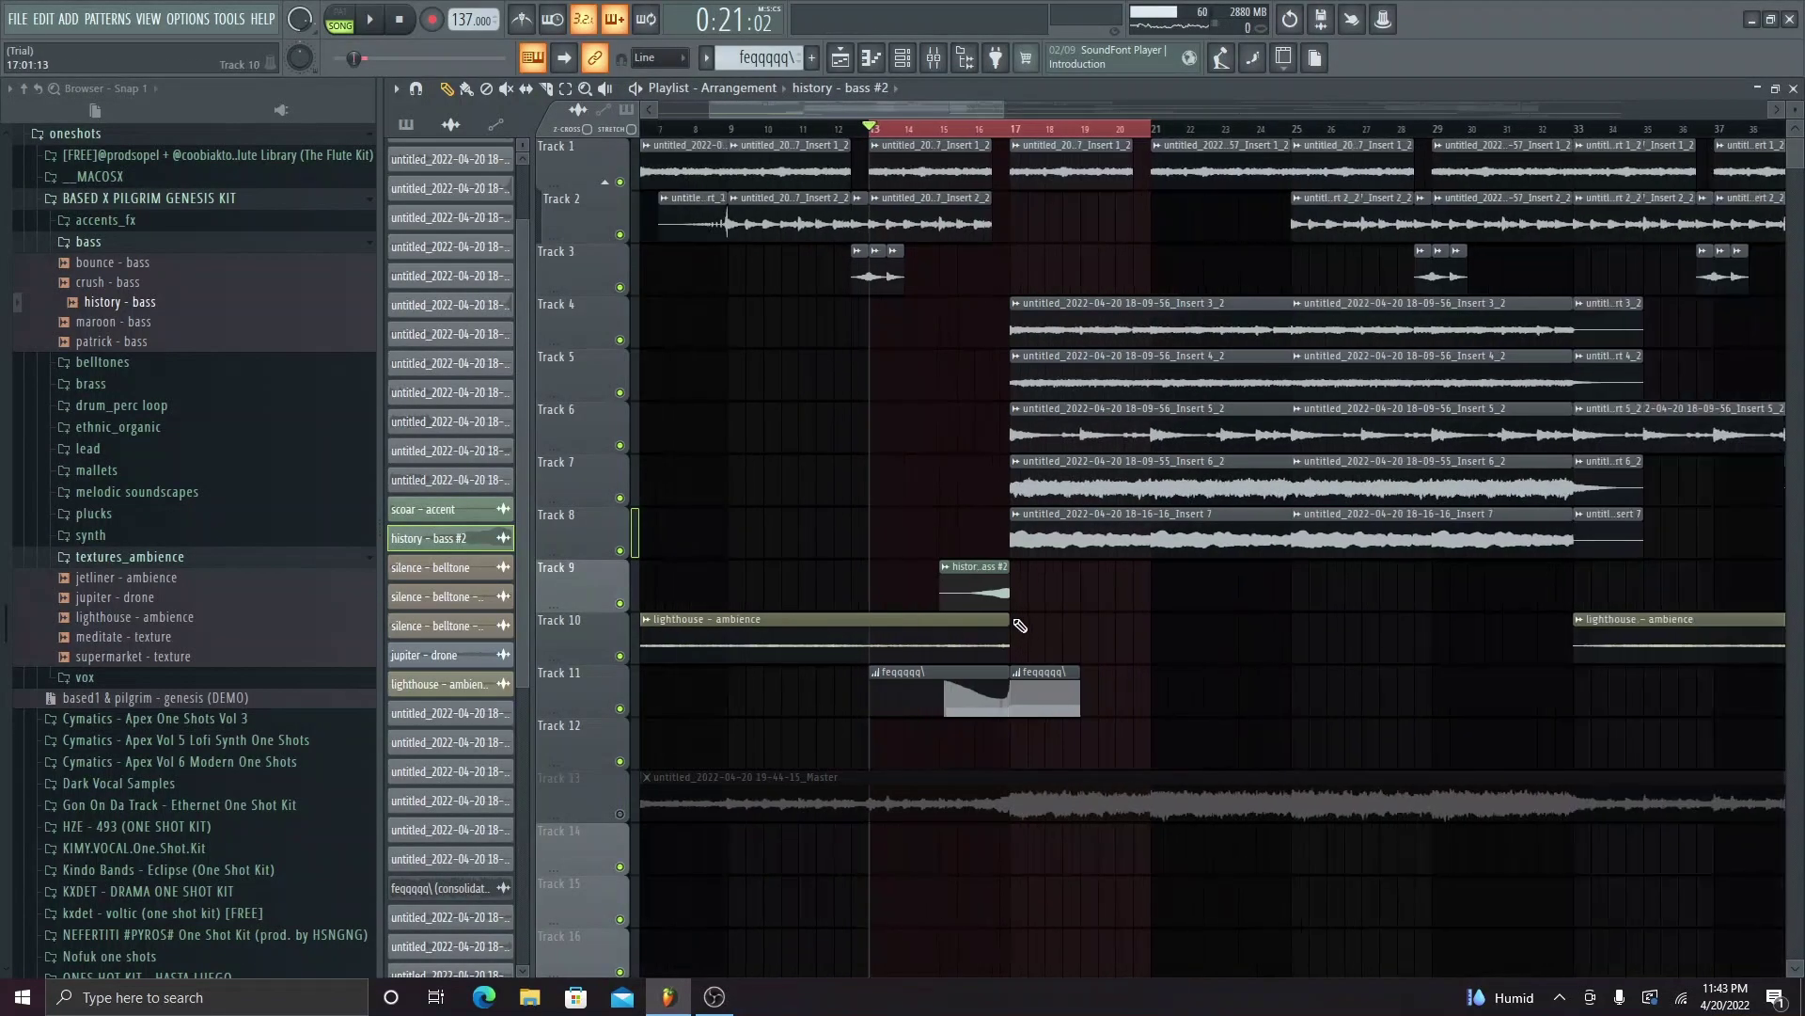
{"action": "key", "text": "space"}
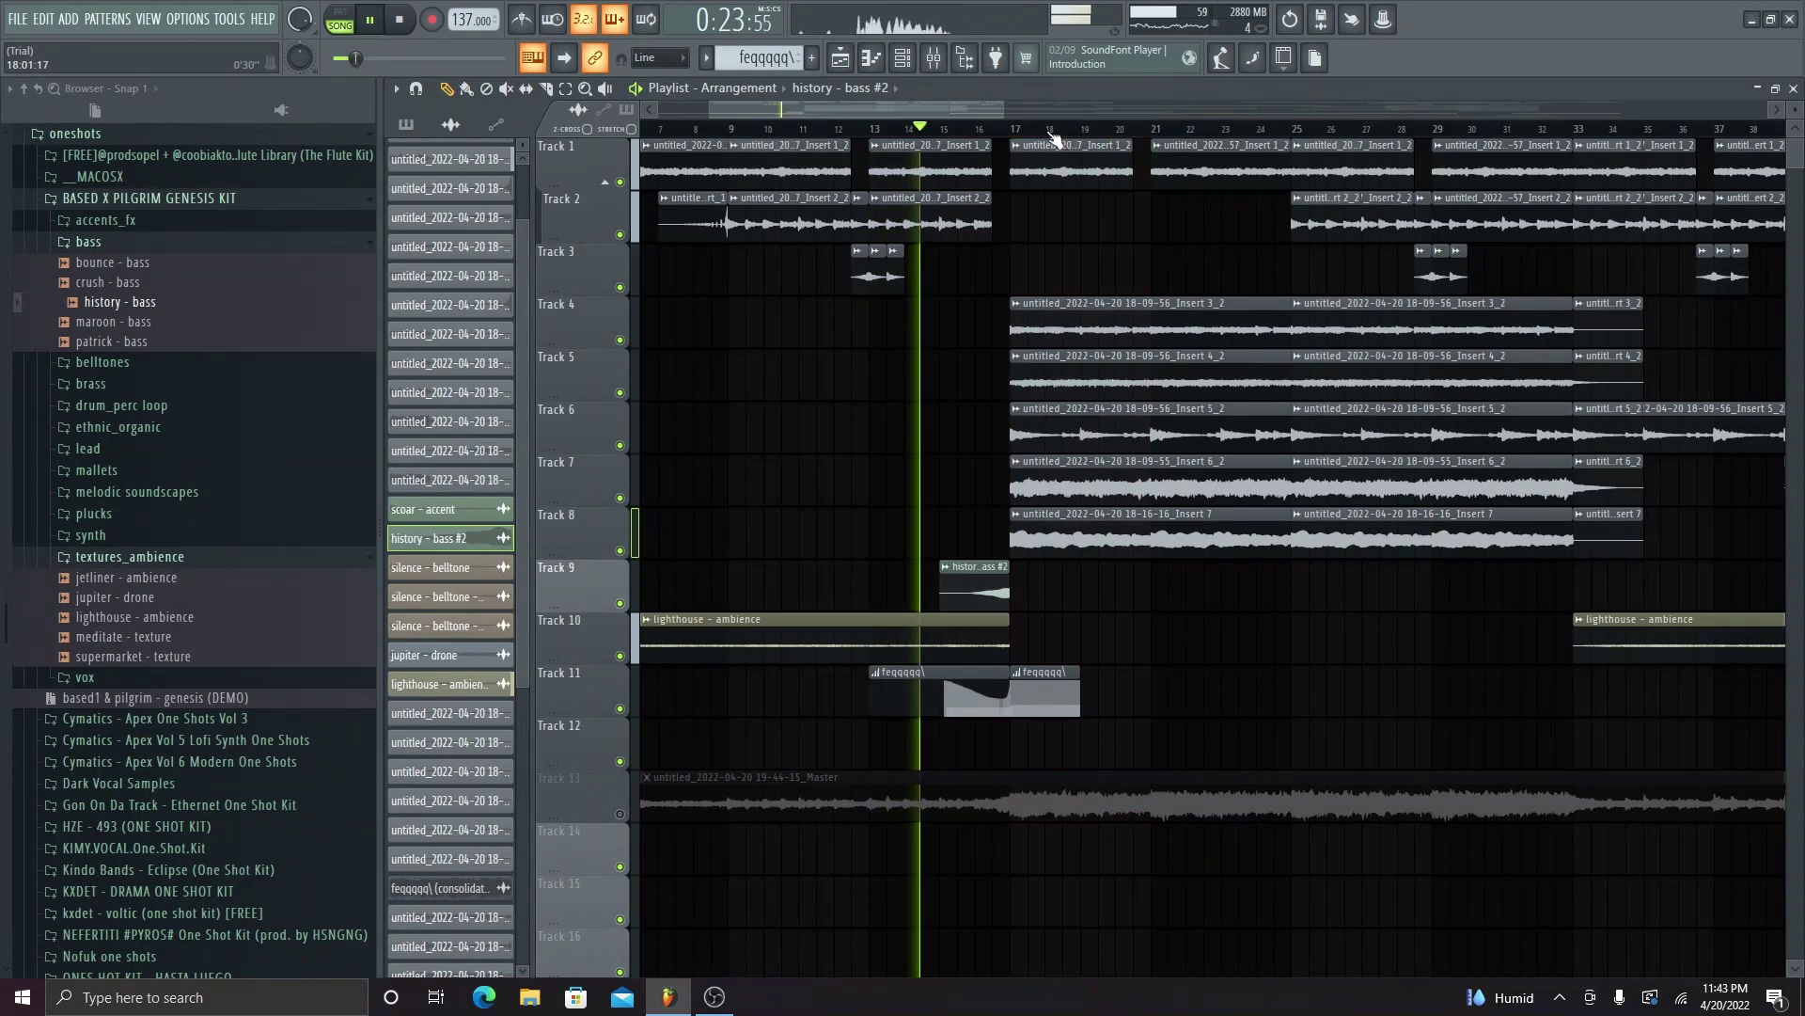
{"action": "scroll", "coordinate": [1061, 231], "scroll_direction": "down", "scroll_amount": 3}
{"action": "scroll", "coordinate": [1061, 230], "scroll_direction": "down", "scroll_amount": 1}
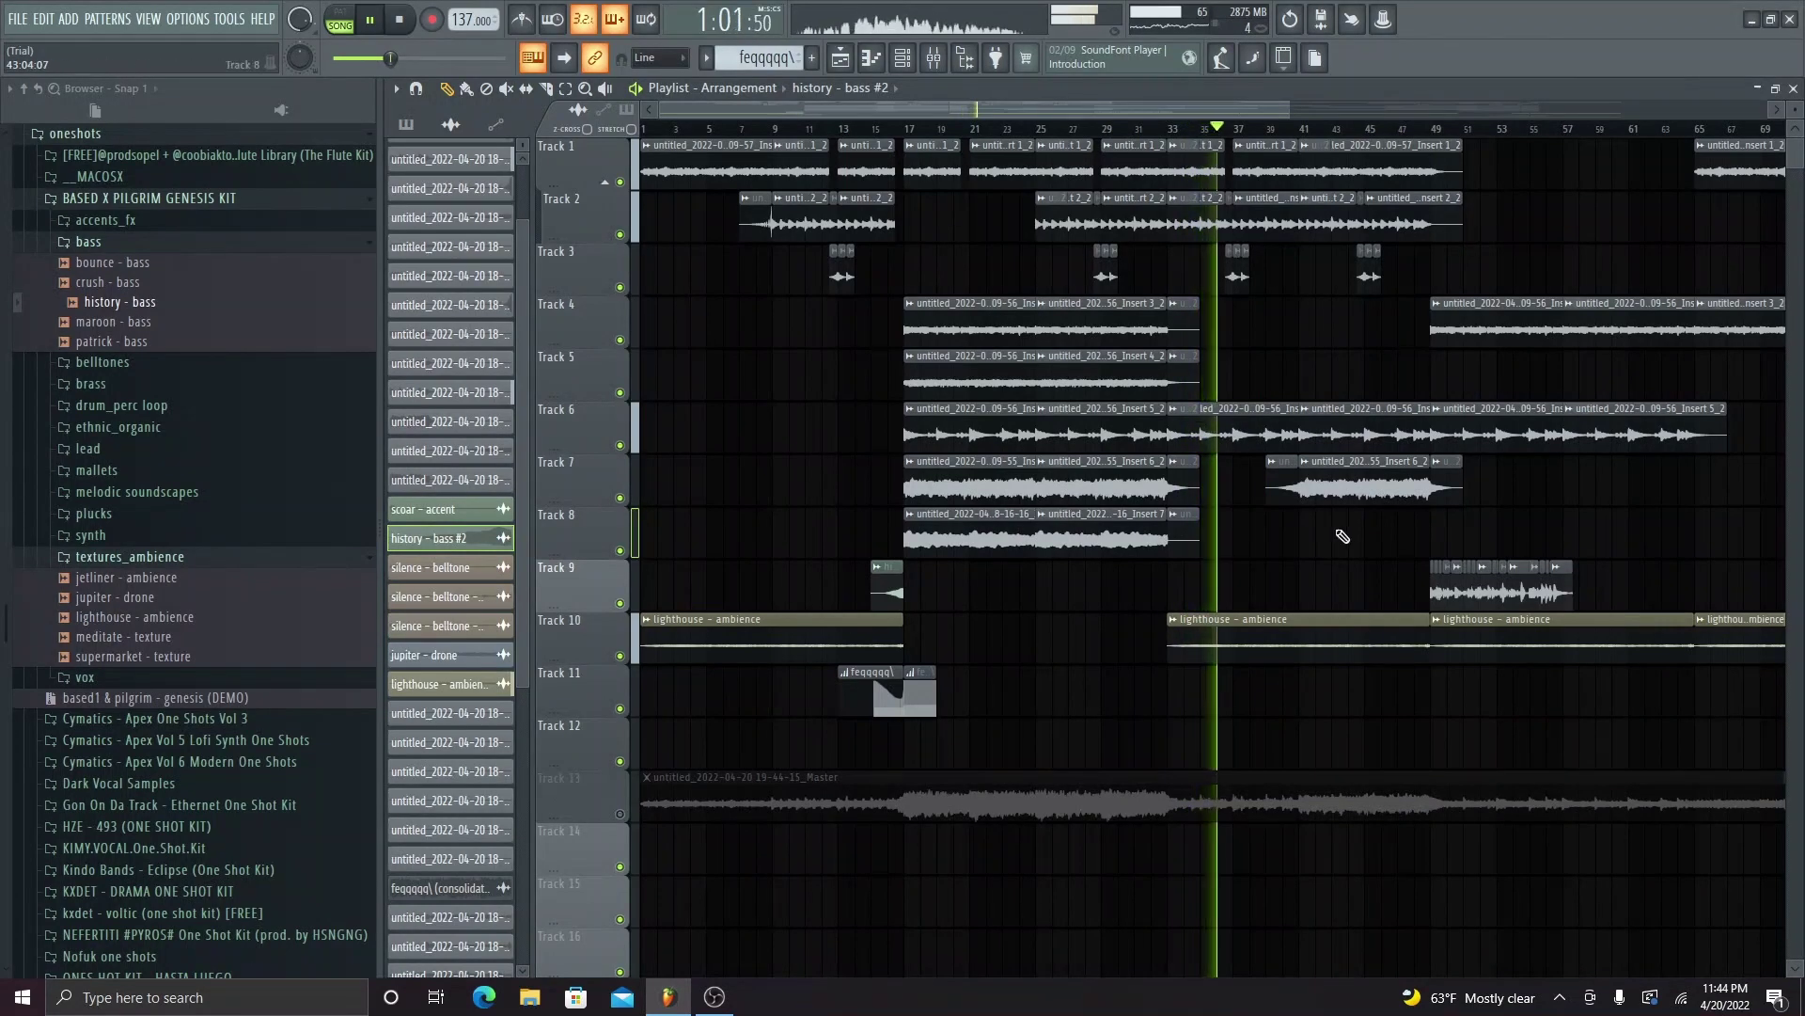
{"action": "double_click", "coordinate": [1283, 481]}
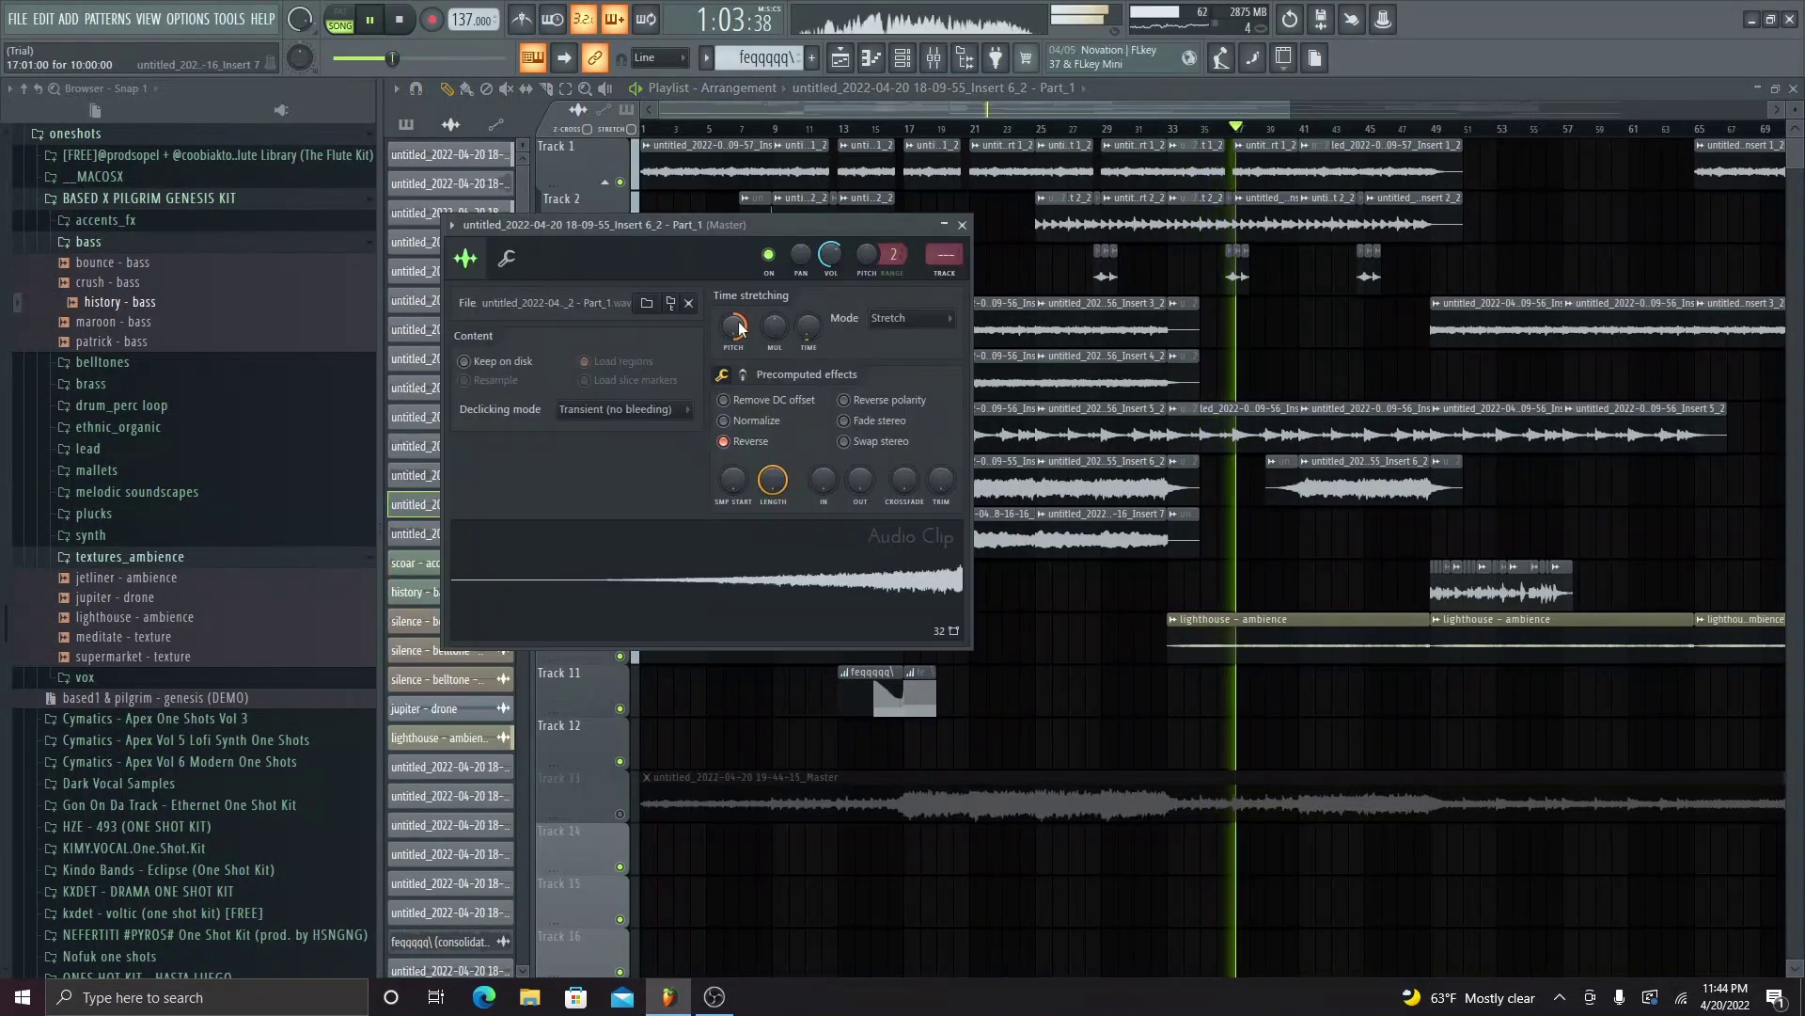
{"action": "left_click", "coordinate": [962, 226]}
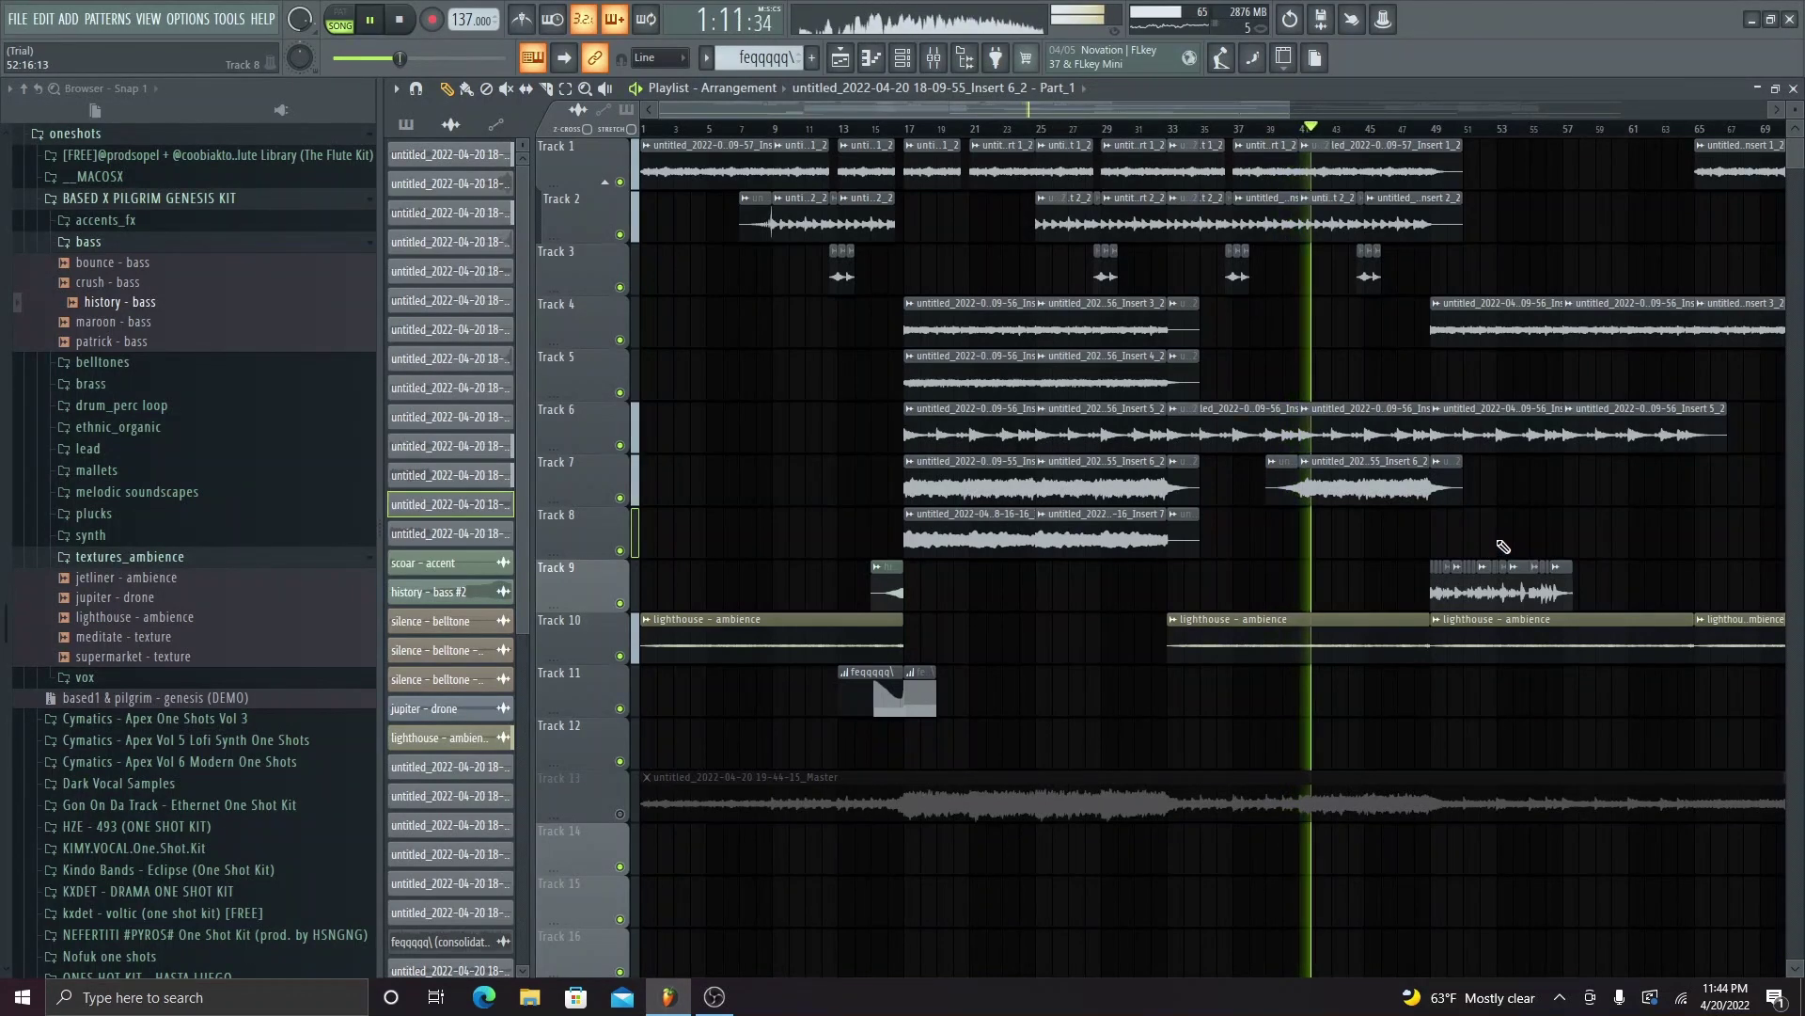
- Inspect the settings of the Insert 6_2 audio clip on Track 7 at bar 17 and close them
{"action": "double_click", "coordinate": [1095, 511]}
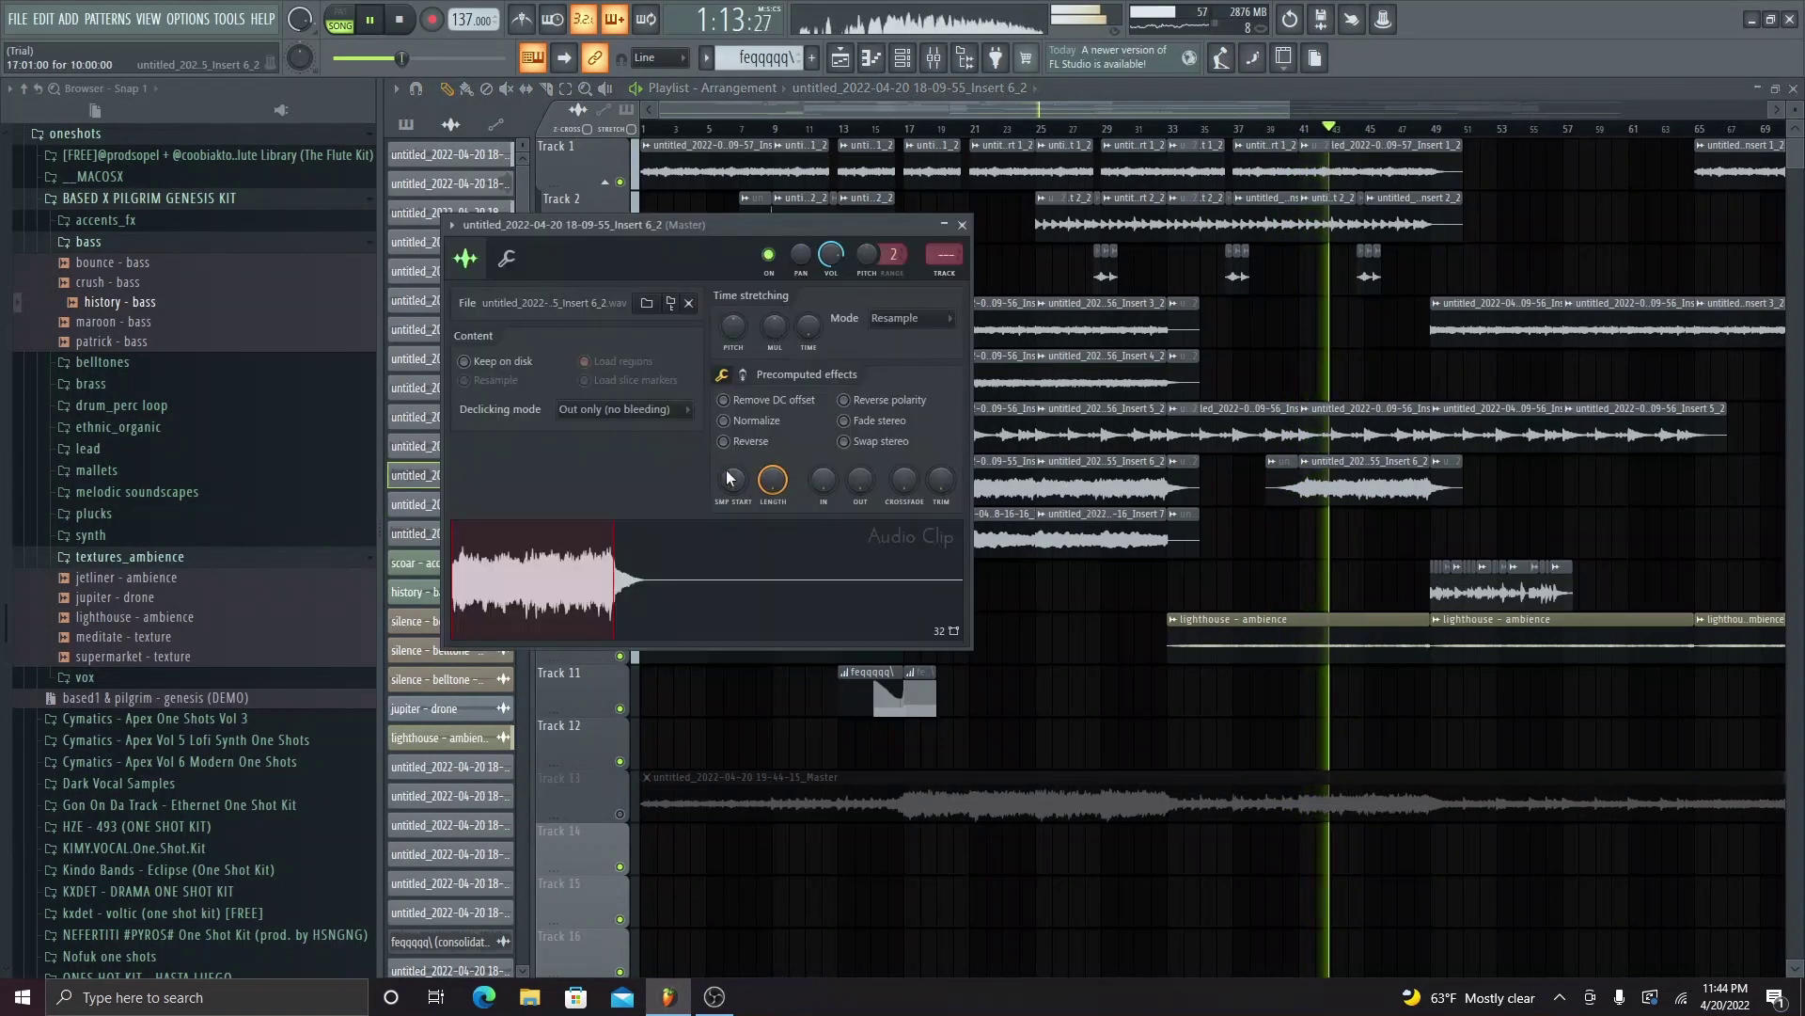
{"action": "left_click", "coordinate": [1443, 435]}
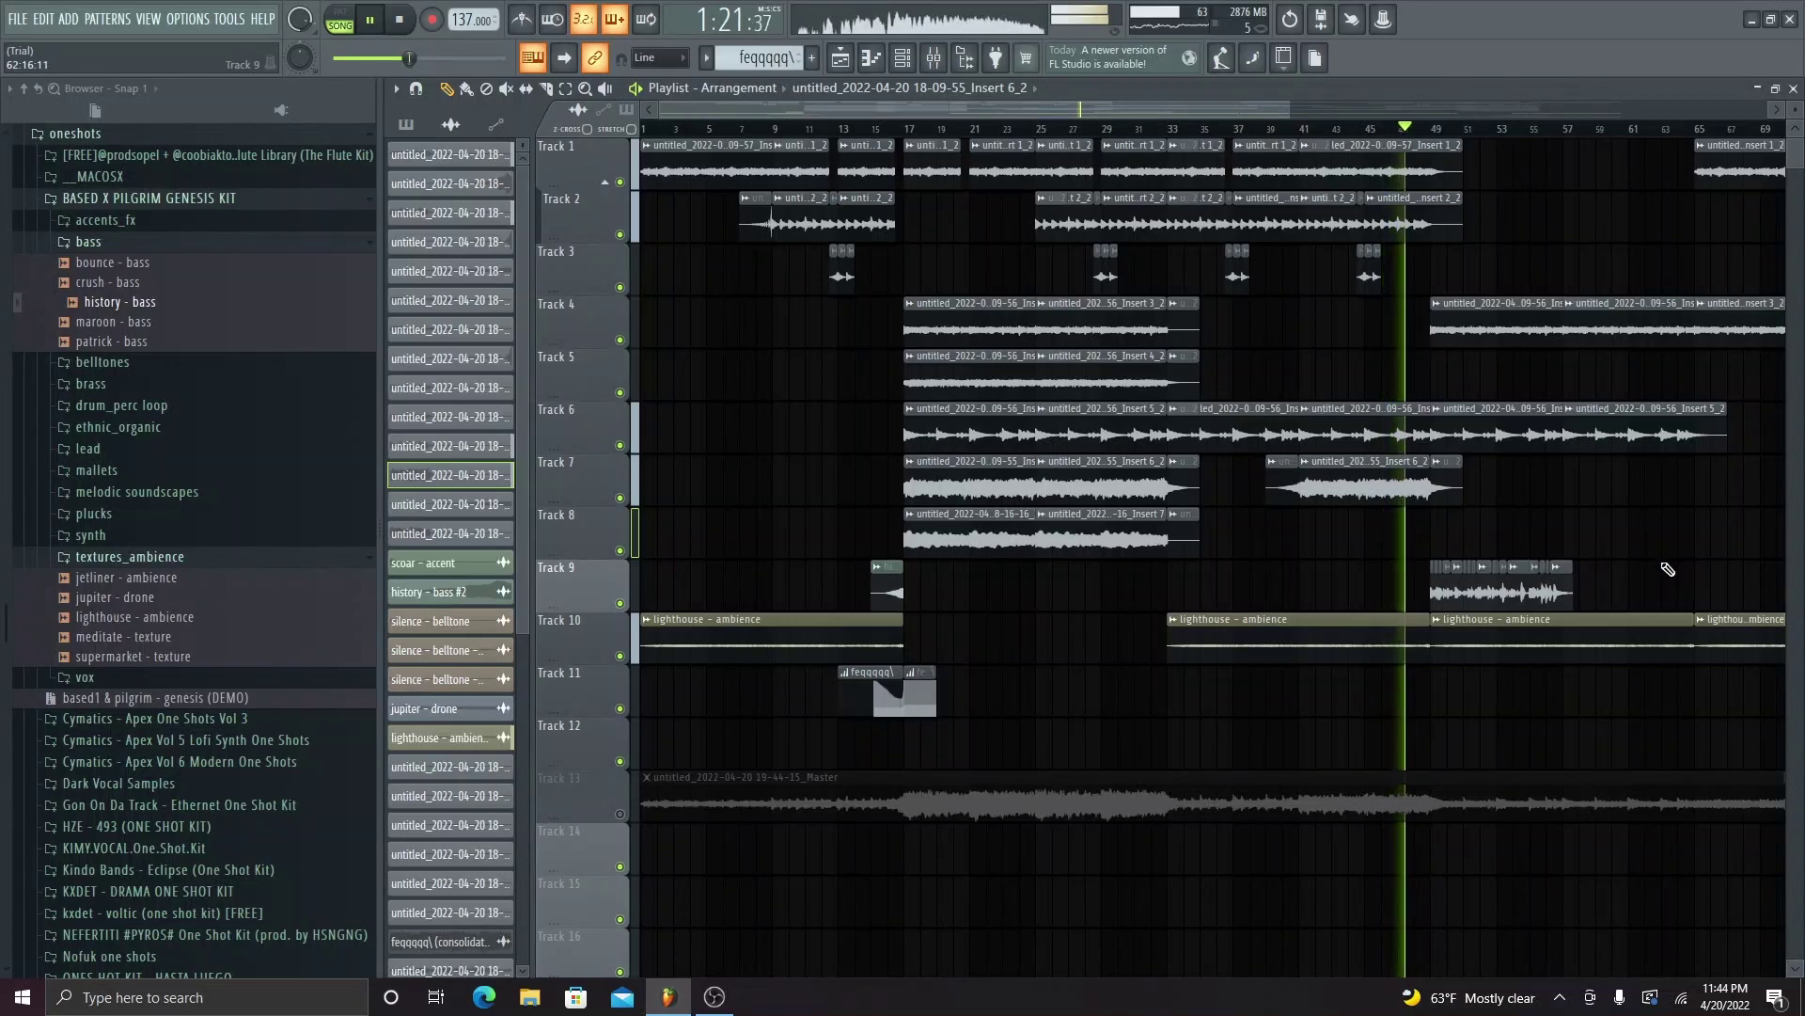
- Select bars 49 to 57 in the playlist, stop playback and solo Track 9
{"action": "scroll", "coordinate": [1667, 569], "scroll_direction": "up", "scroll_amount": 3}
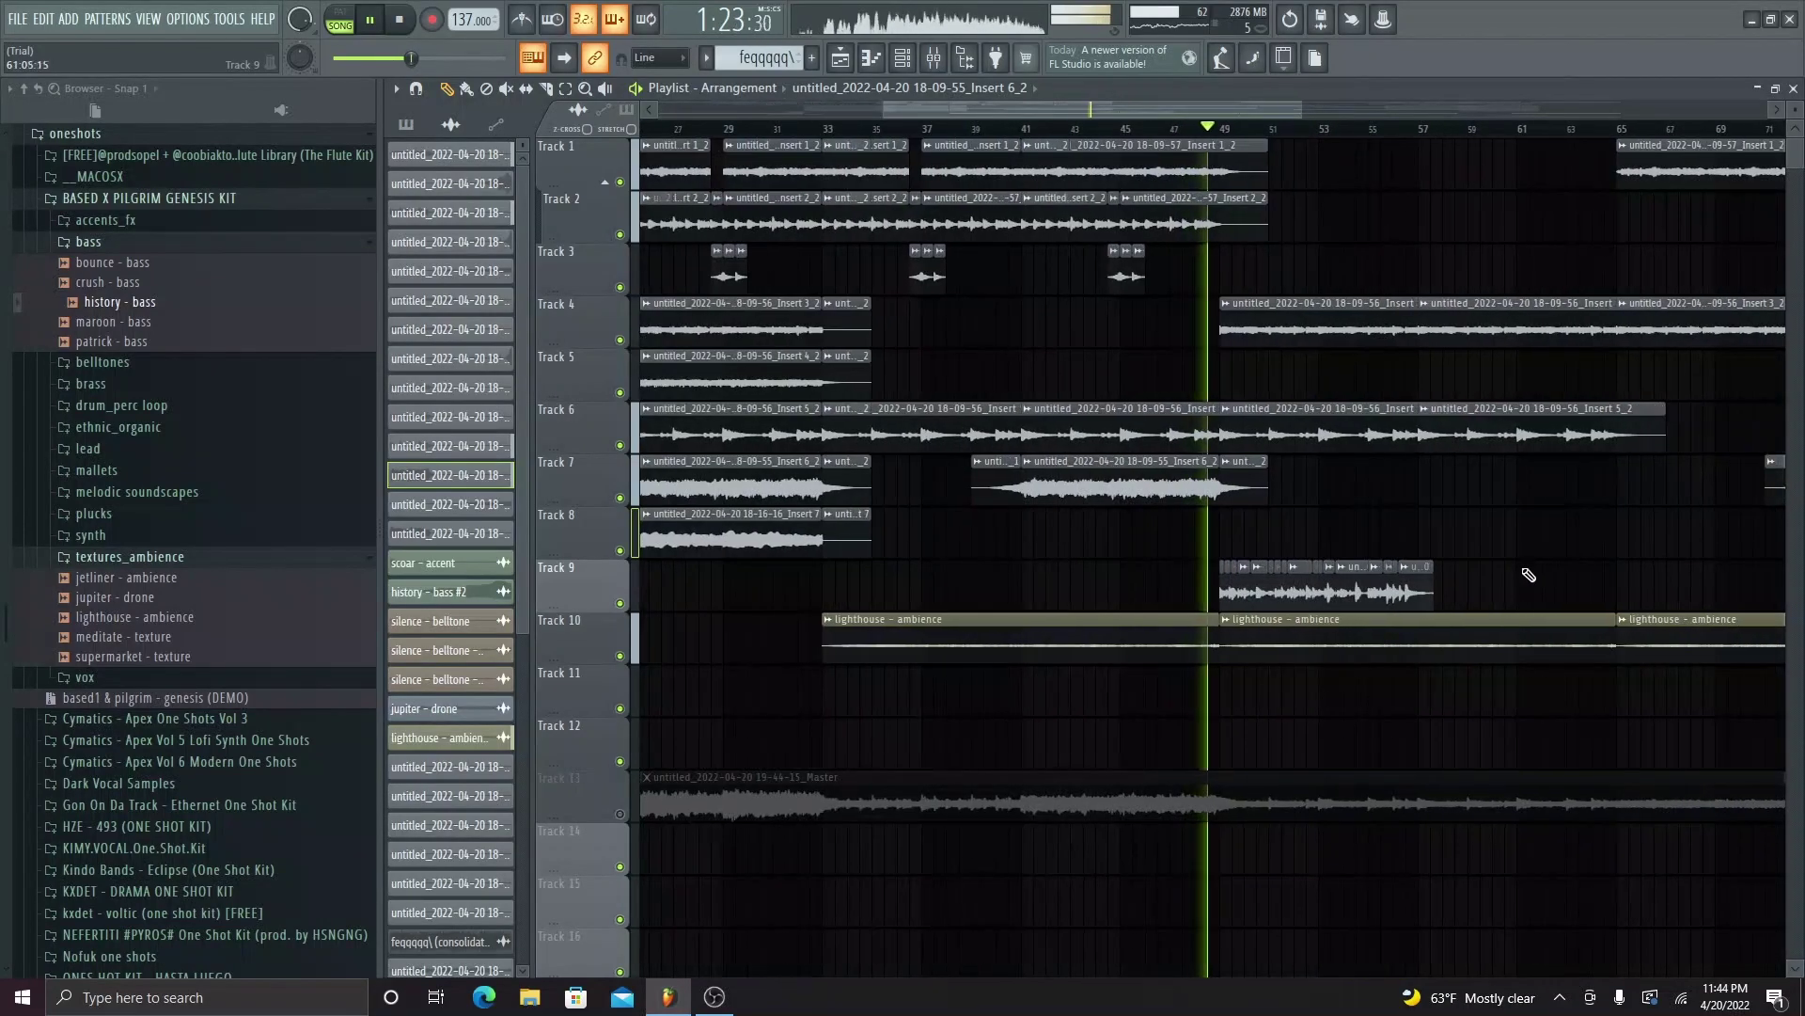
{"action": "left_click_drag", "start_coordinate": [1420, 141], "coordinate": [1227, 143]}
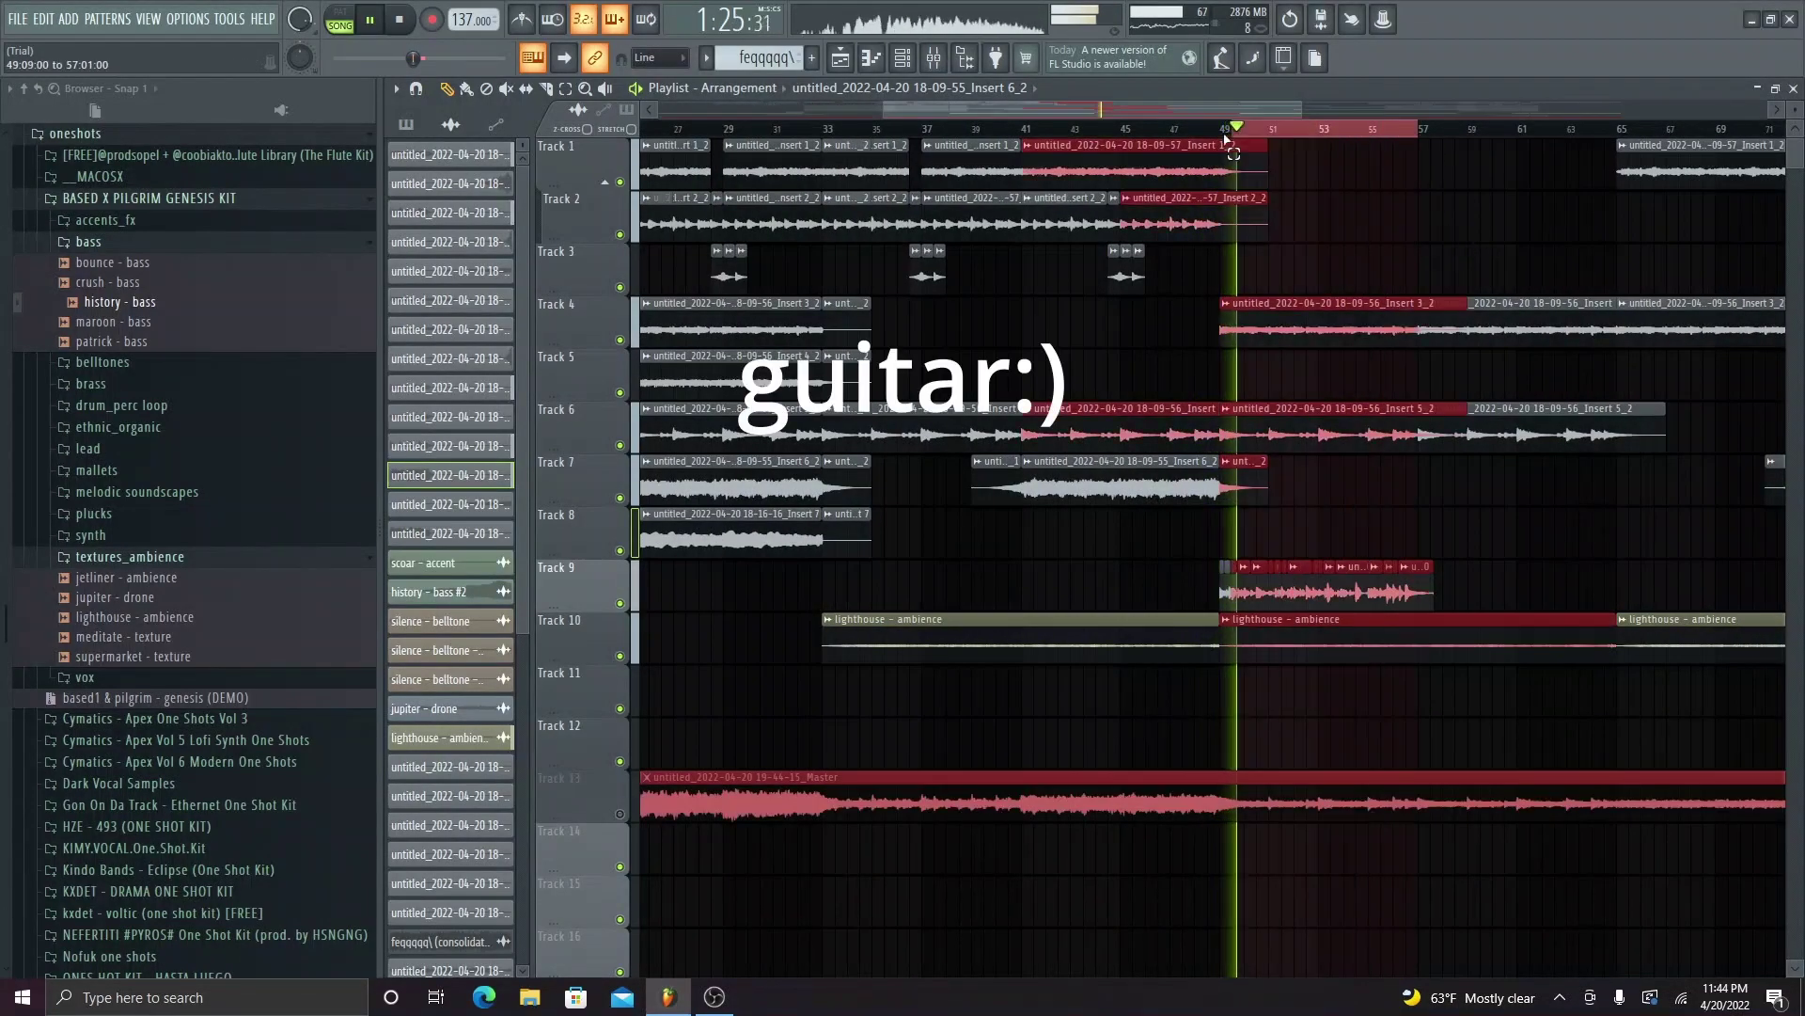
{"action": "key", "text": "space"}
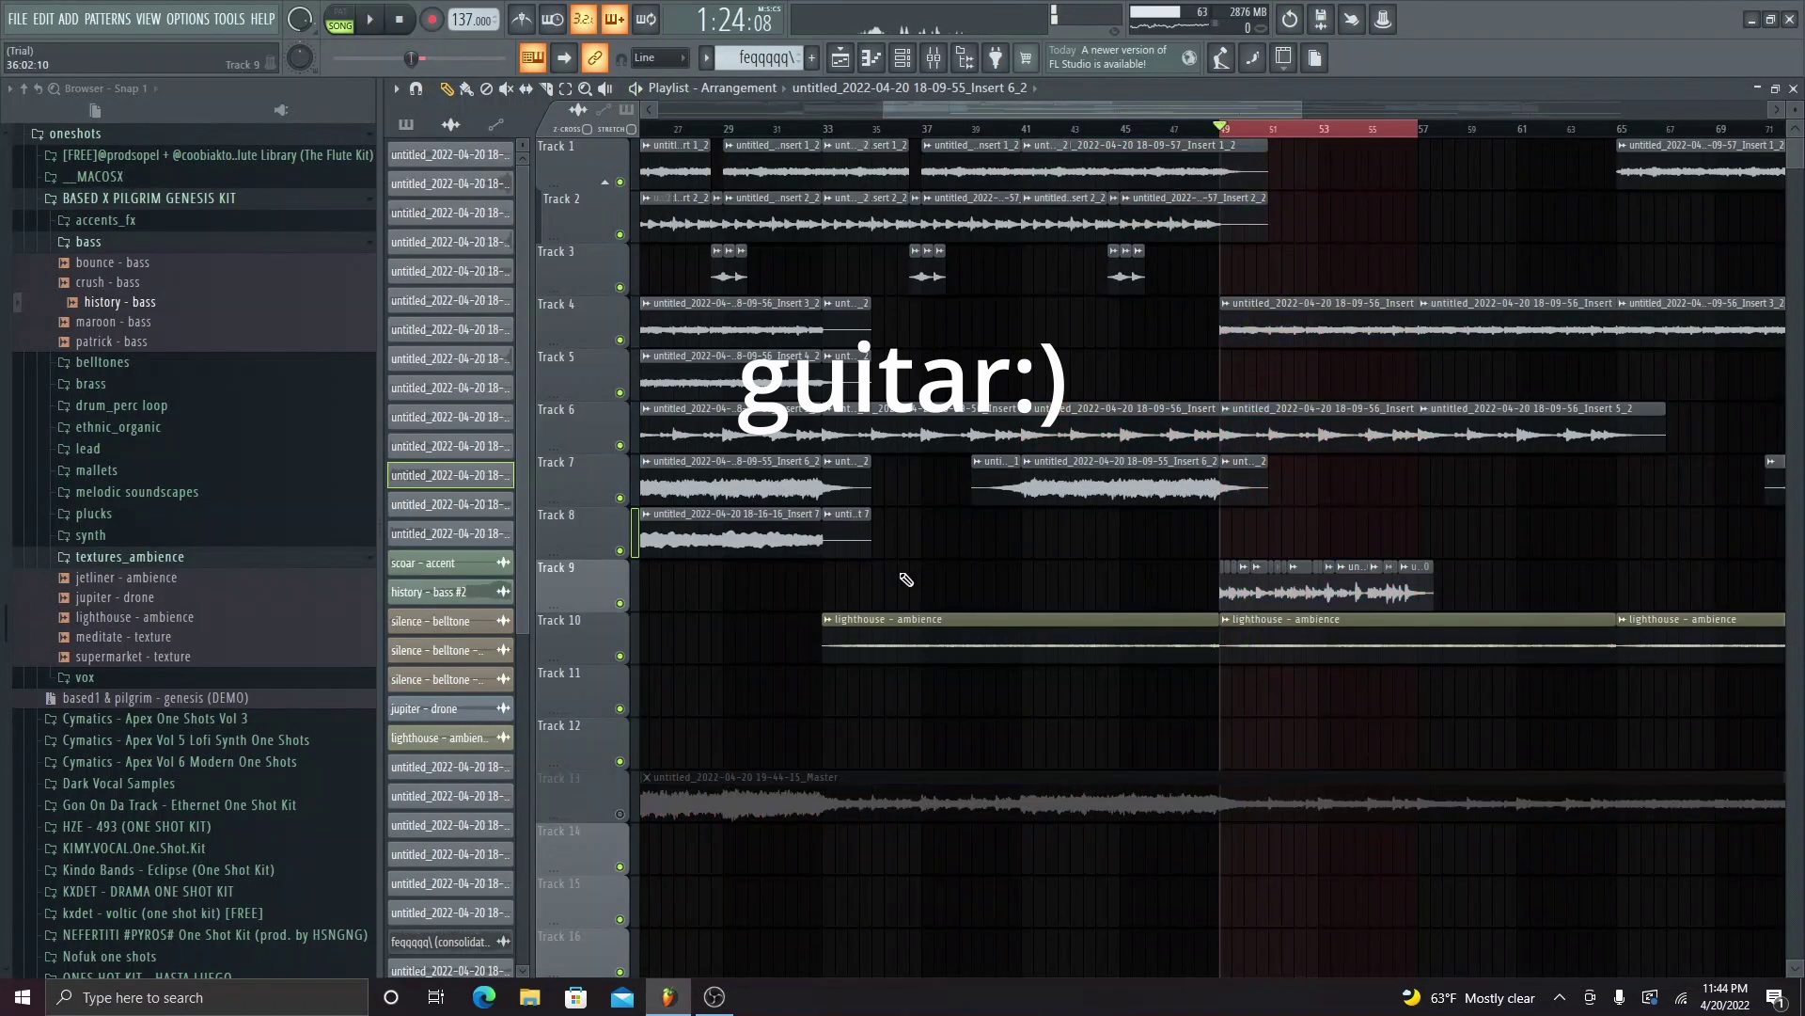
{"action": "right_click", "coordinate": [622, 601]}
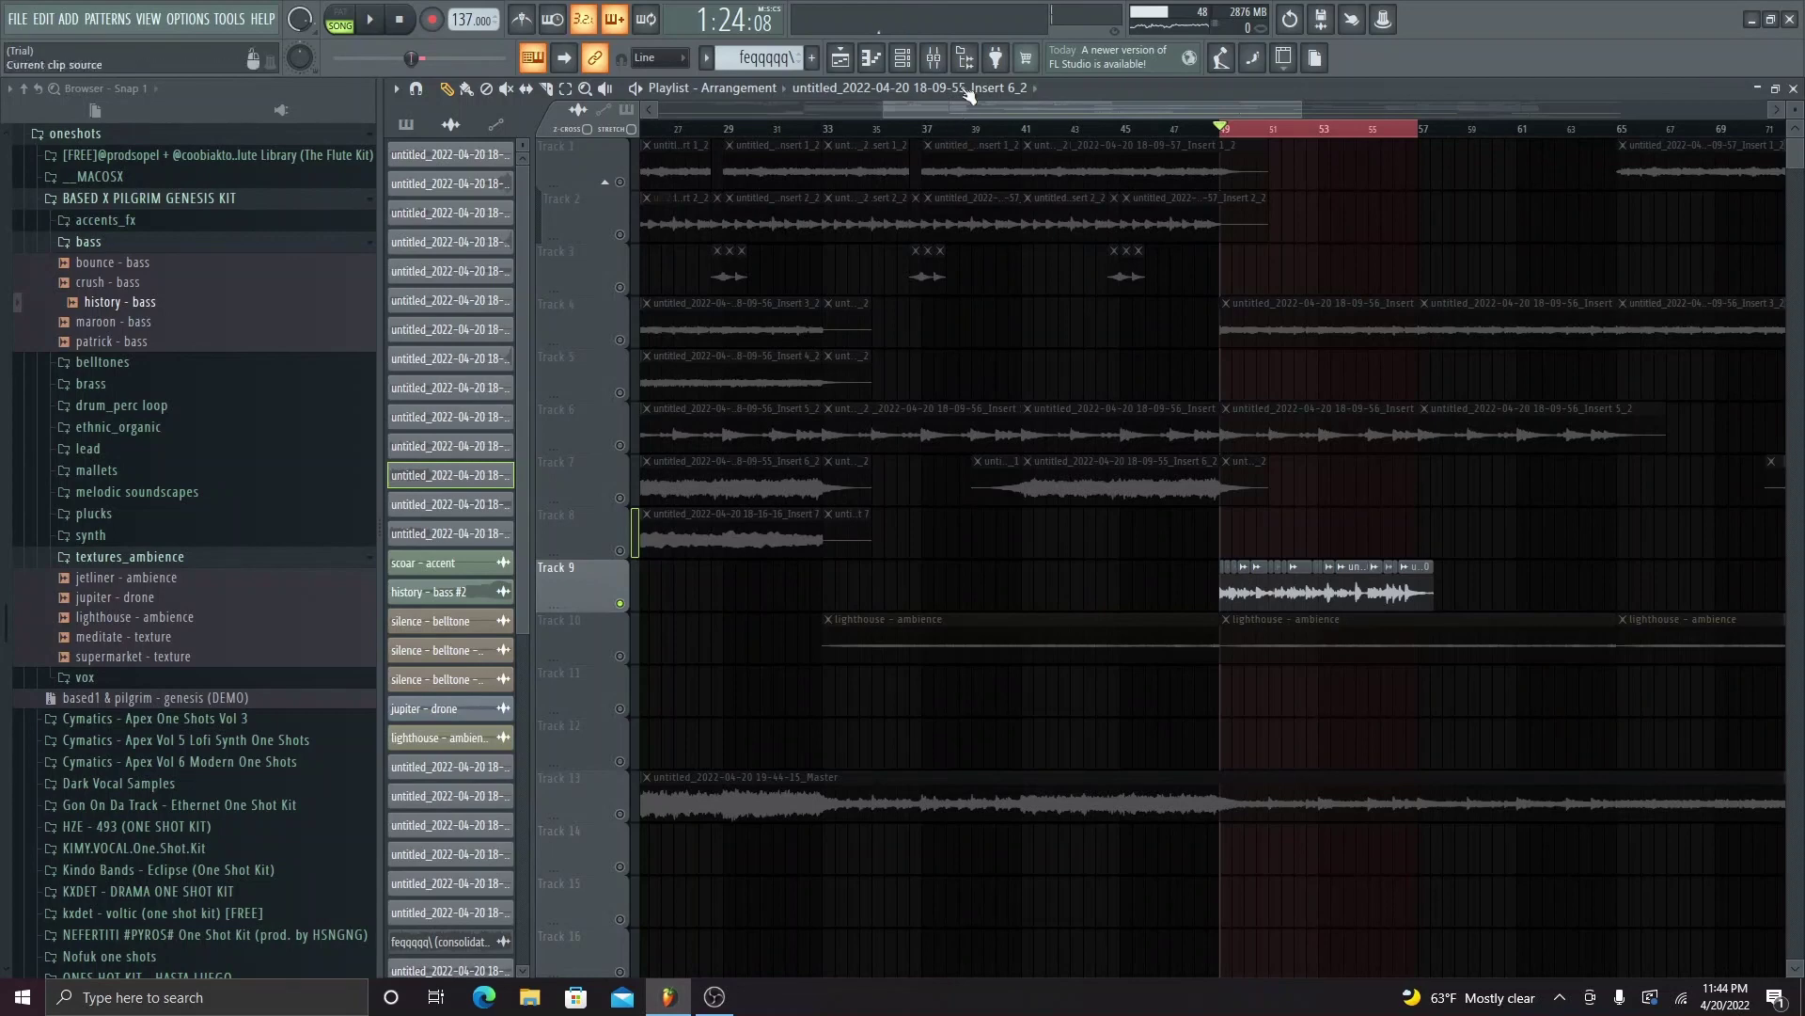
- Play the soloed guitar section and examine the ValhallaVintageVerb and Fruity parametric EQ 2 on mixer Insert 10
{"action": "left_click", "coordinate": [954, 60]}
{"action": "key", "text": "space"}
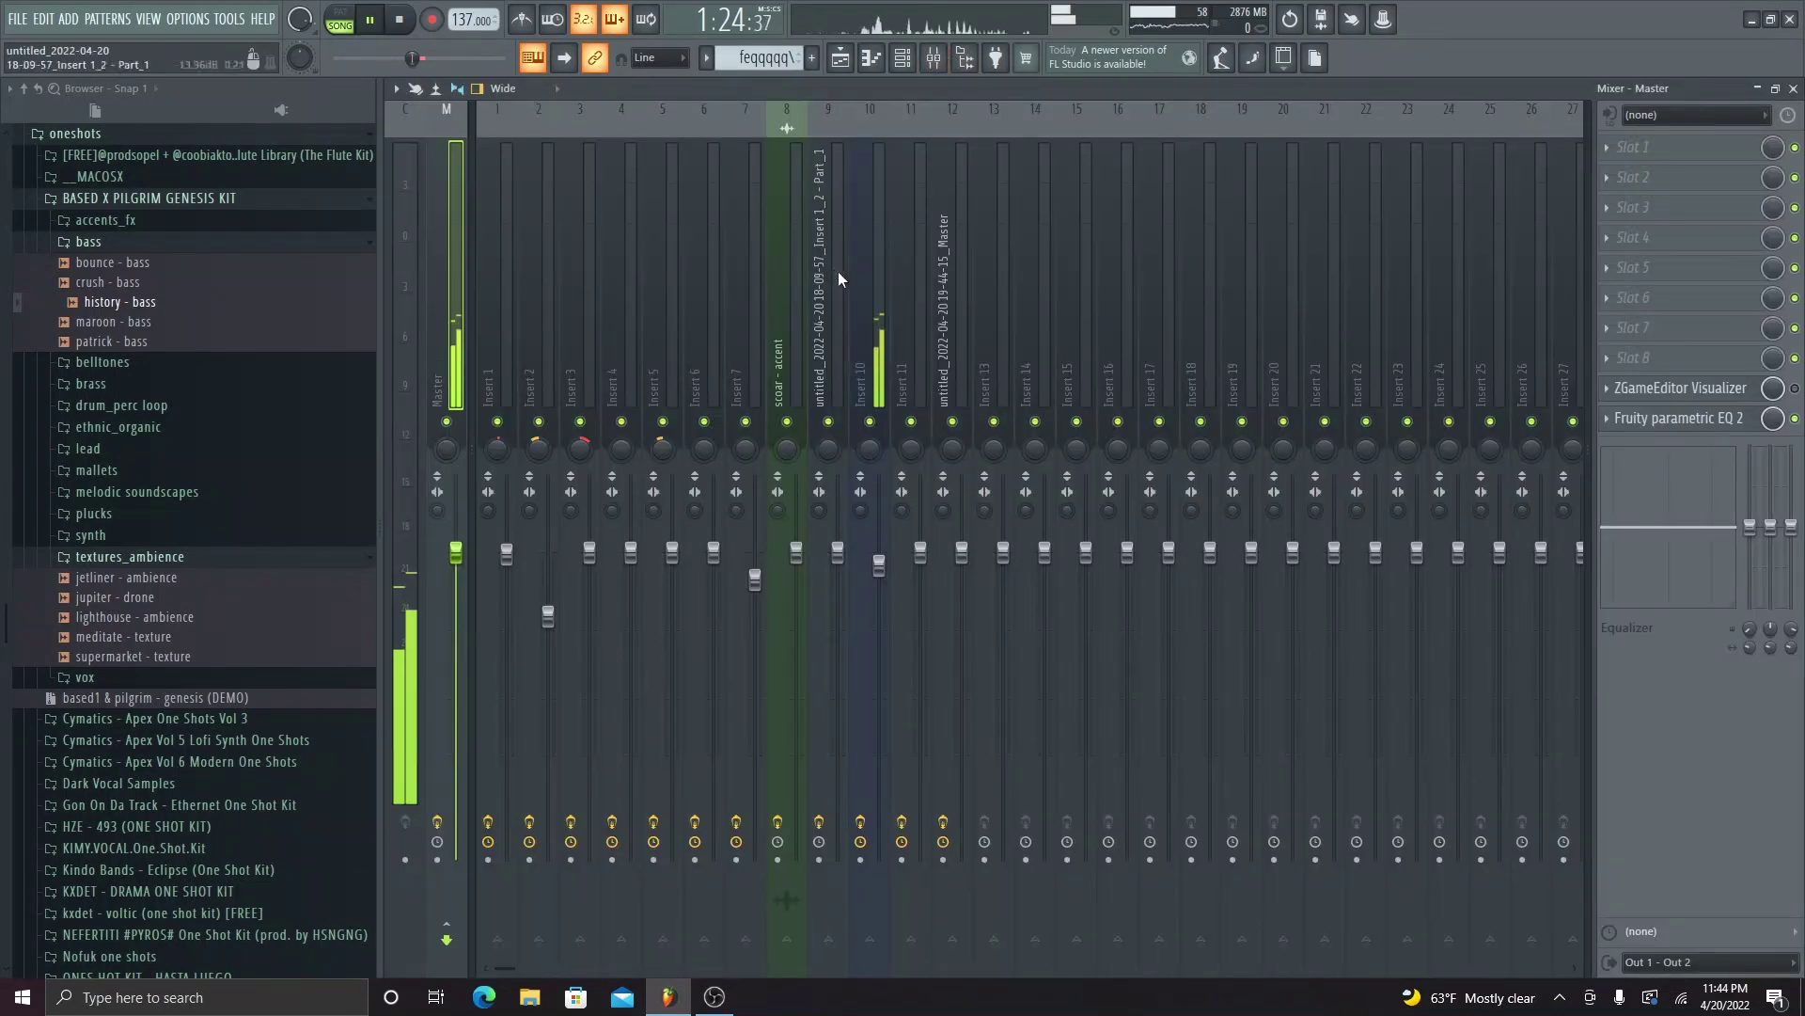
{"action": "left_click", "coordinate": [1692, 149]}
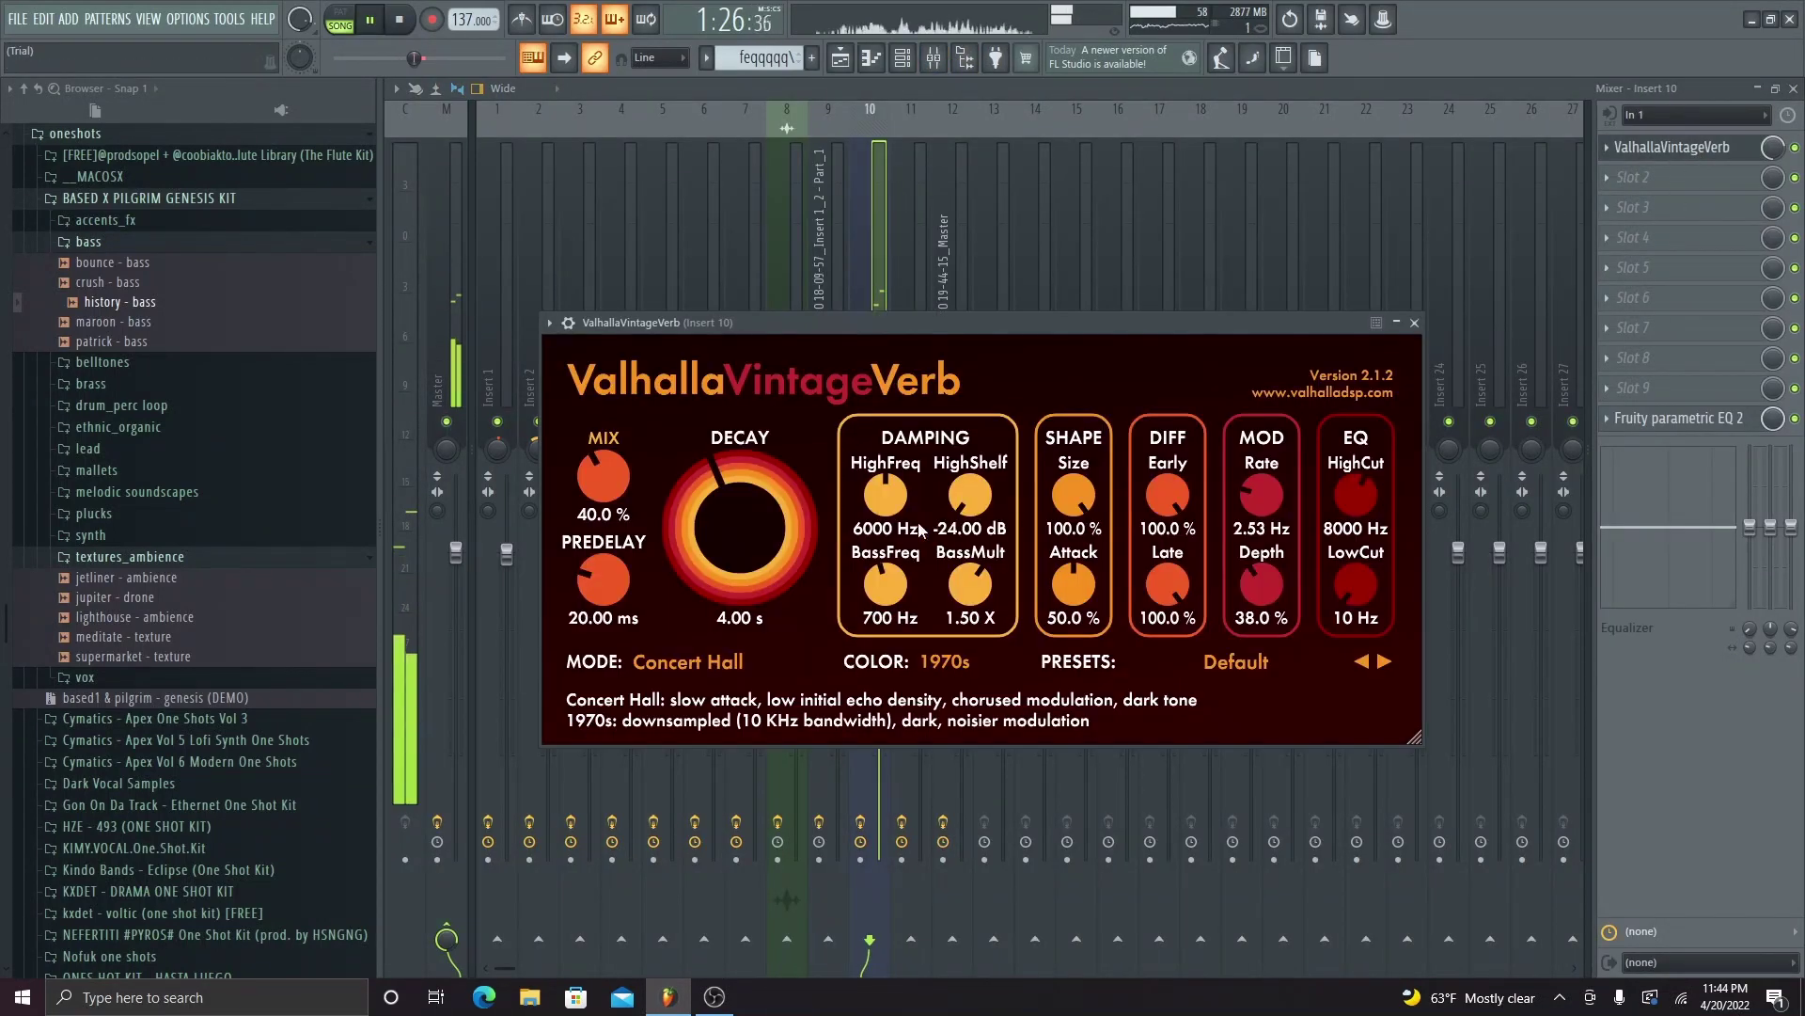
{"action": "left_click", "coordinate": [1707, 148]}
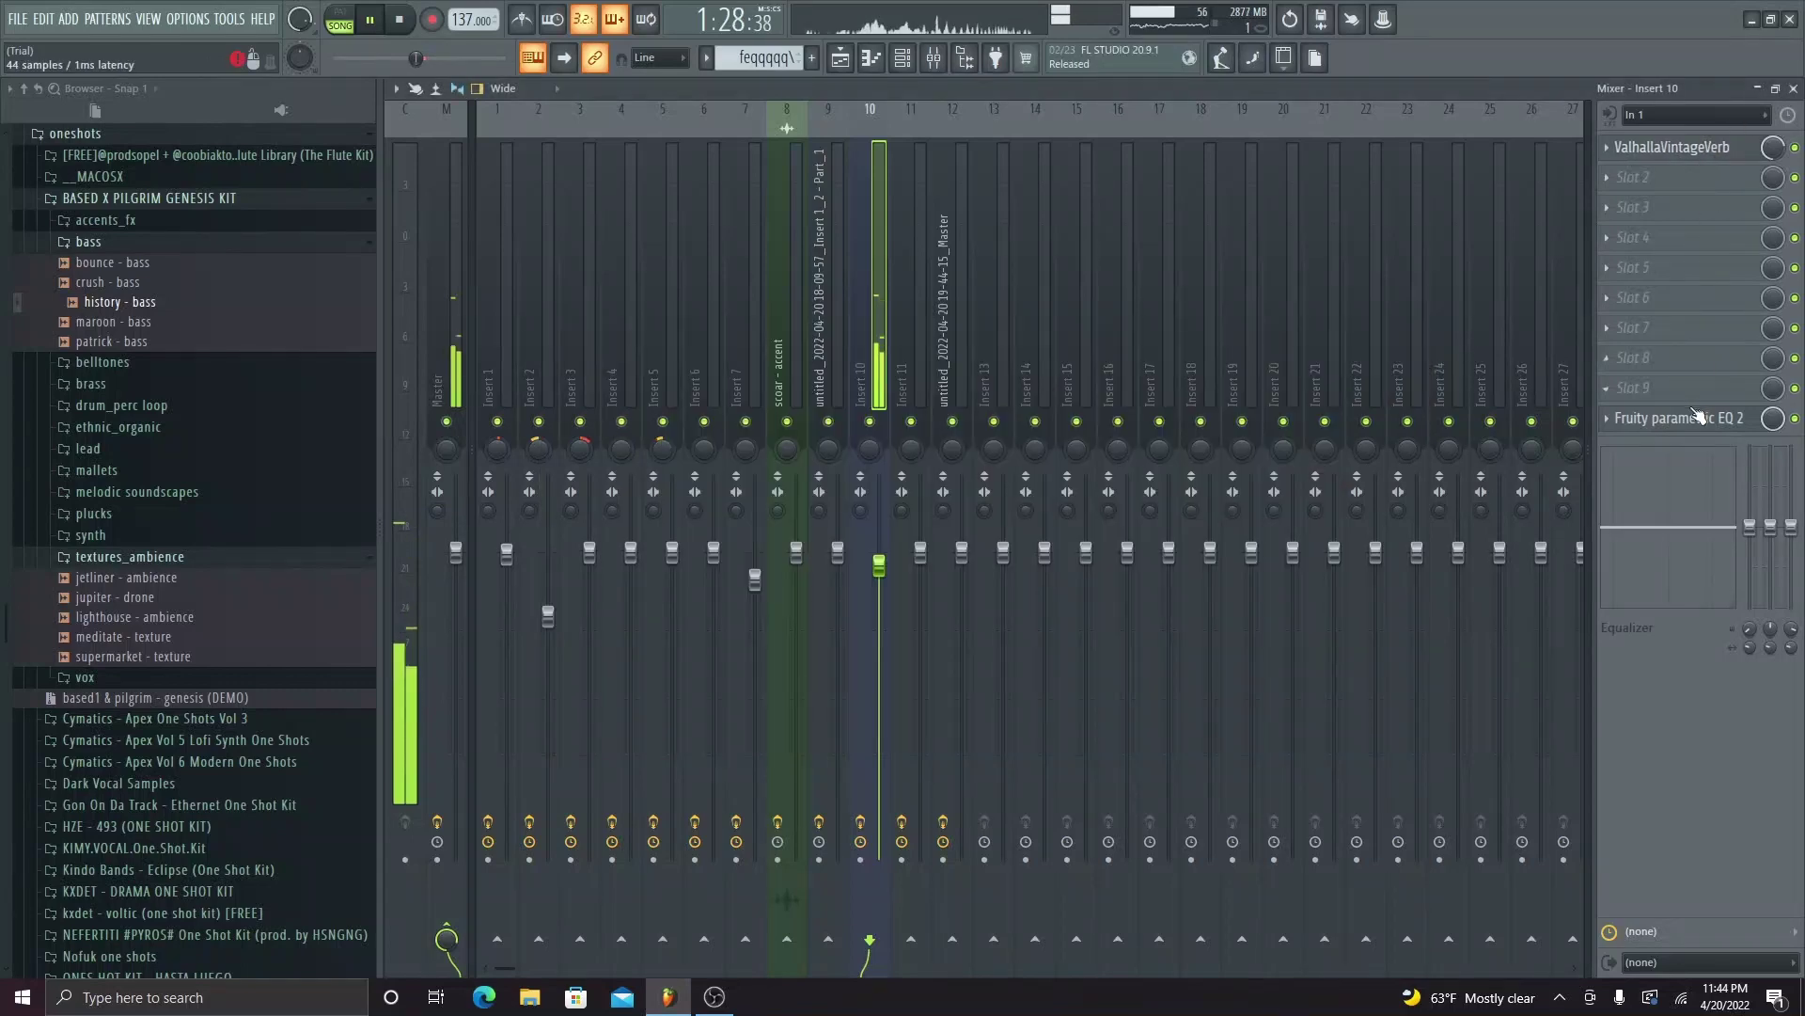
{"action": "left_click", "coordinate": [1636, 418]}
{"action": "left_click", "coordinate": [1636, 417]}
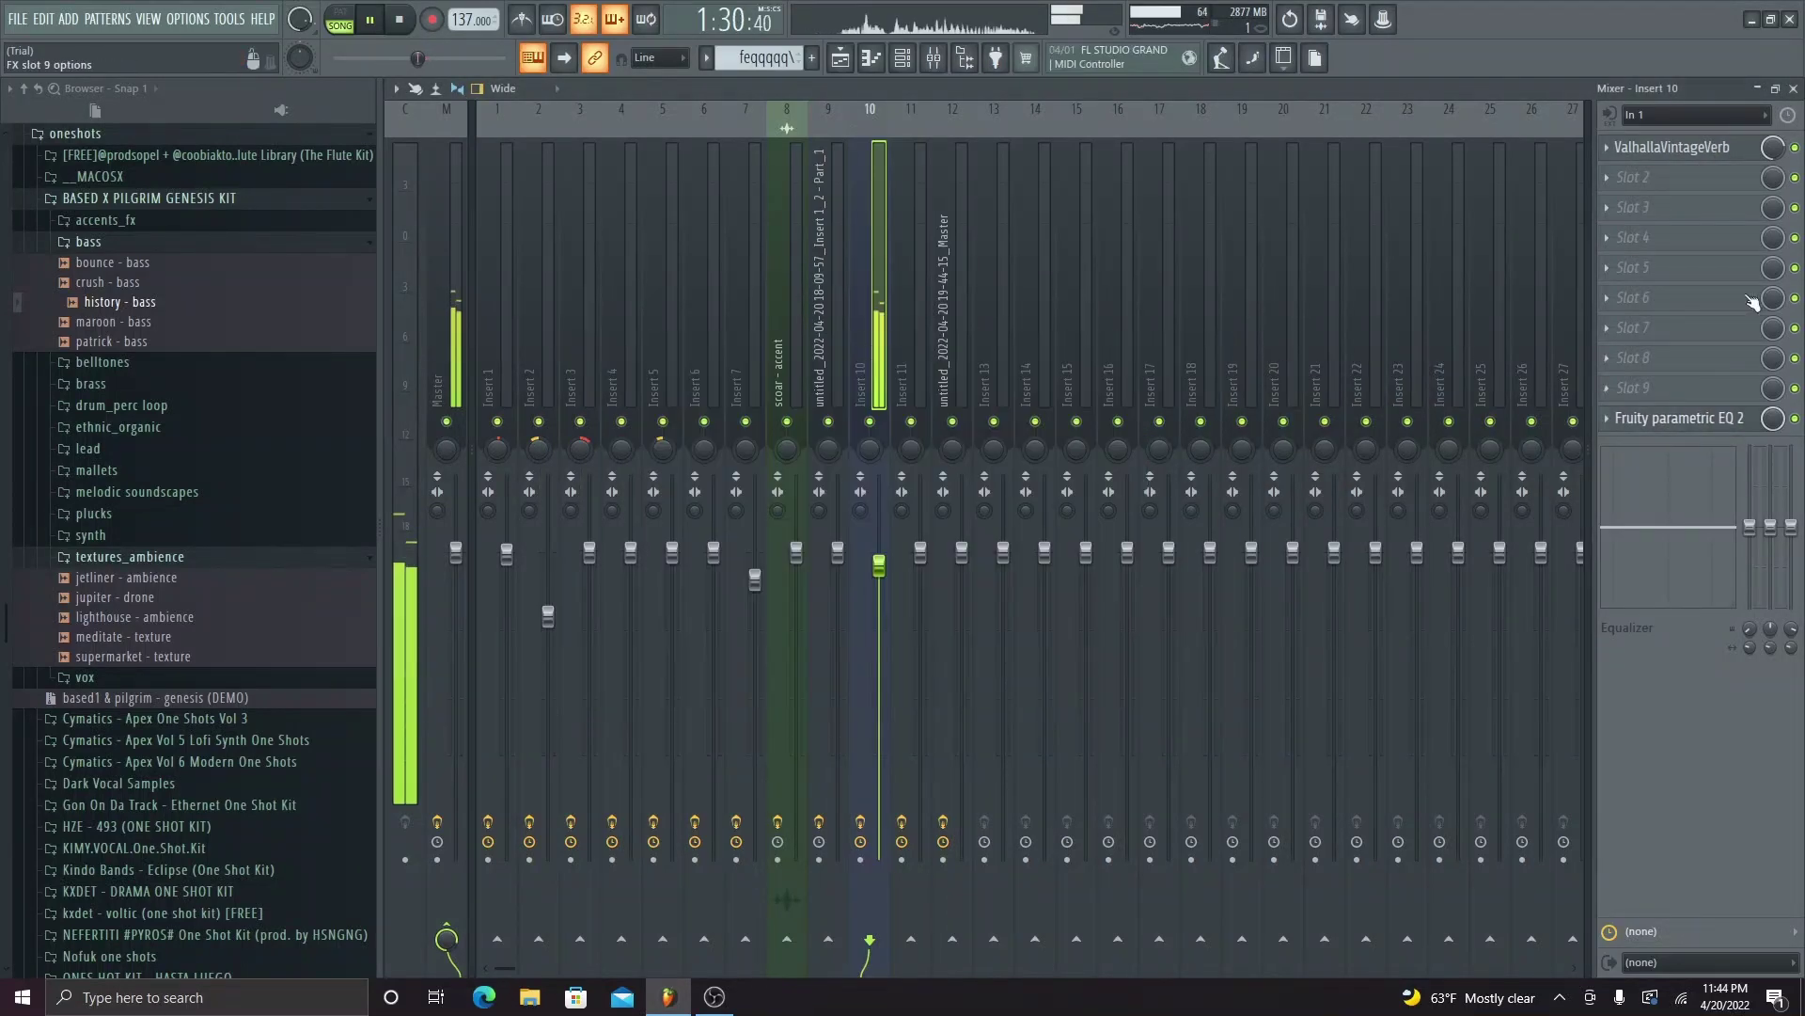
- Return to the playlist, stop playback and unsolo Track 9
{"action": "key", "text": "F5"}
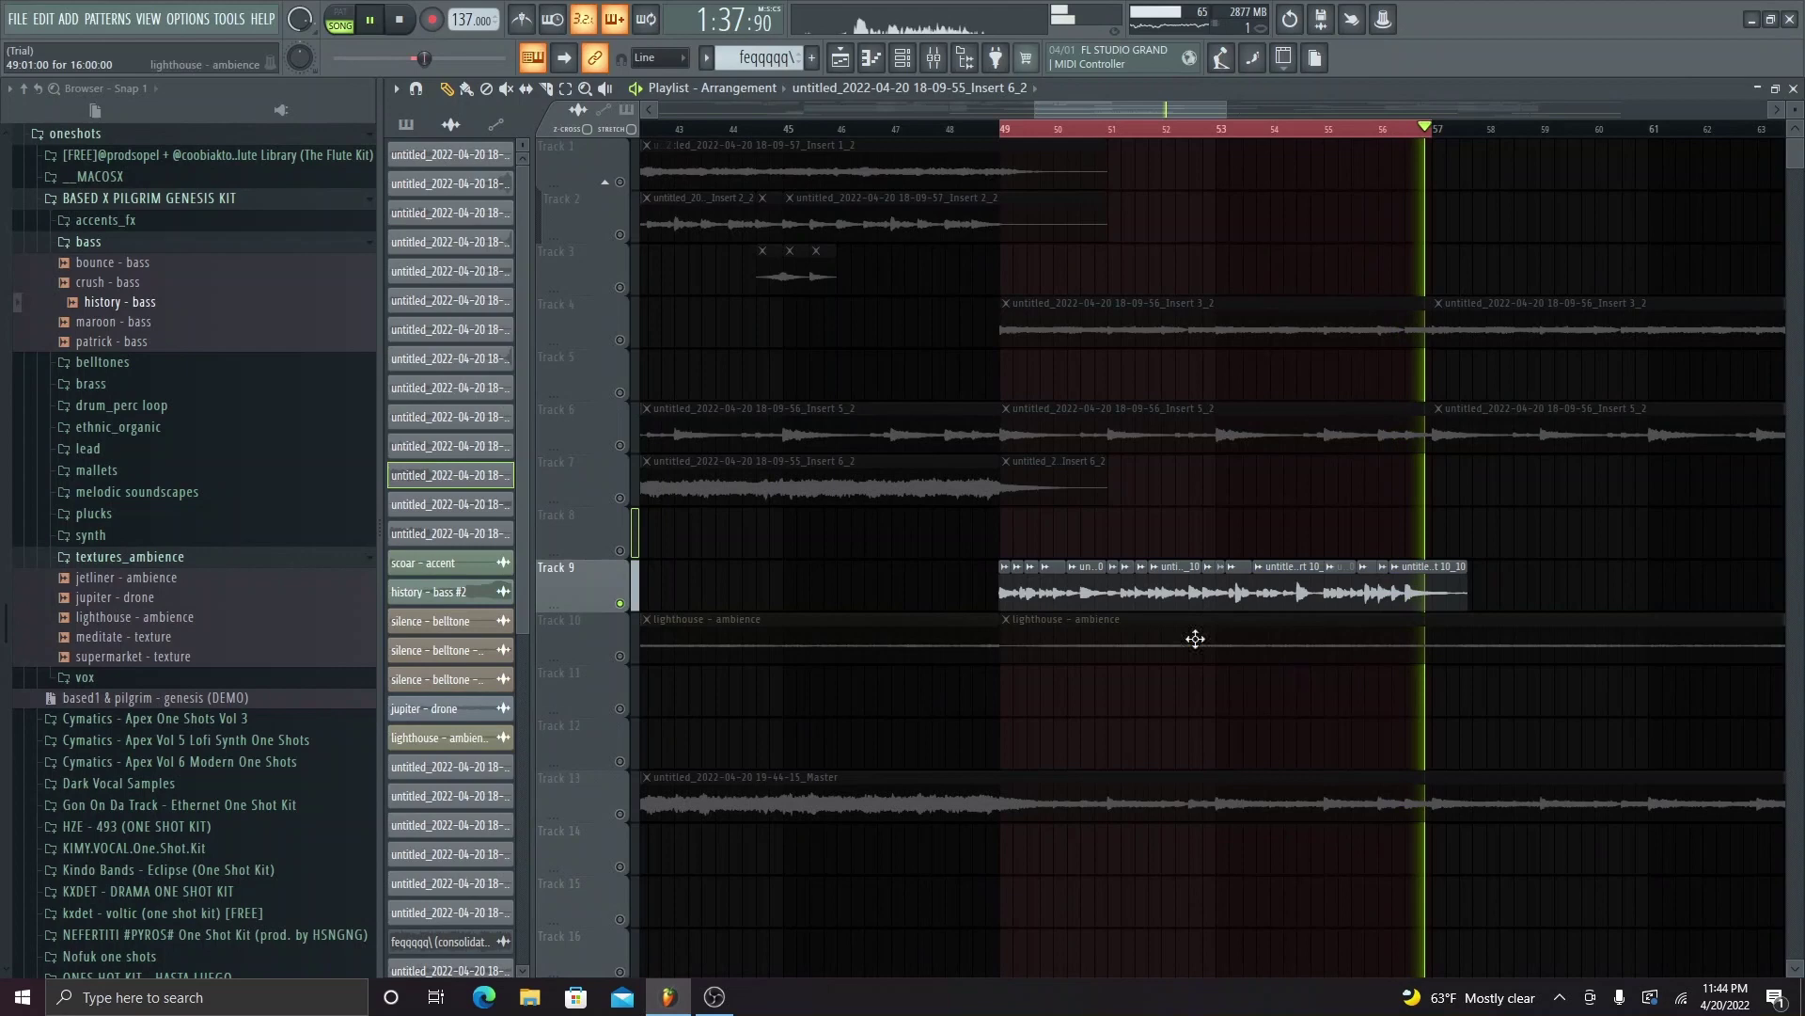
{"action": "key", "text": "space"}
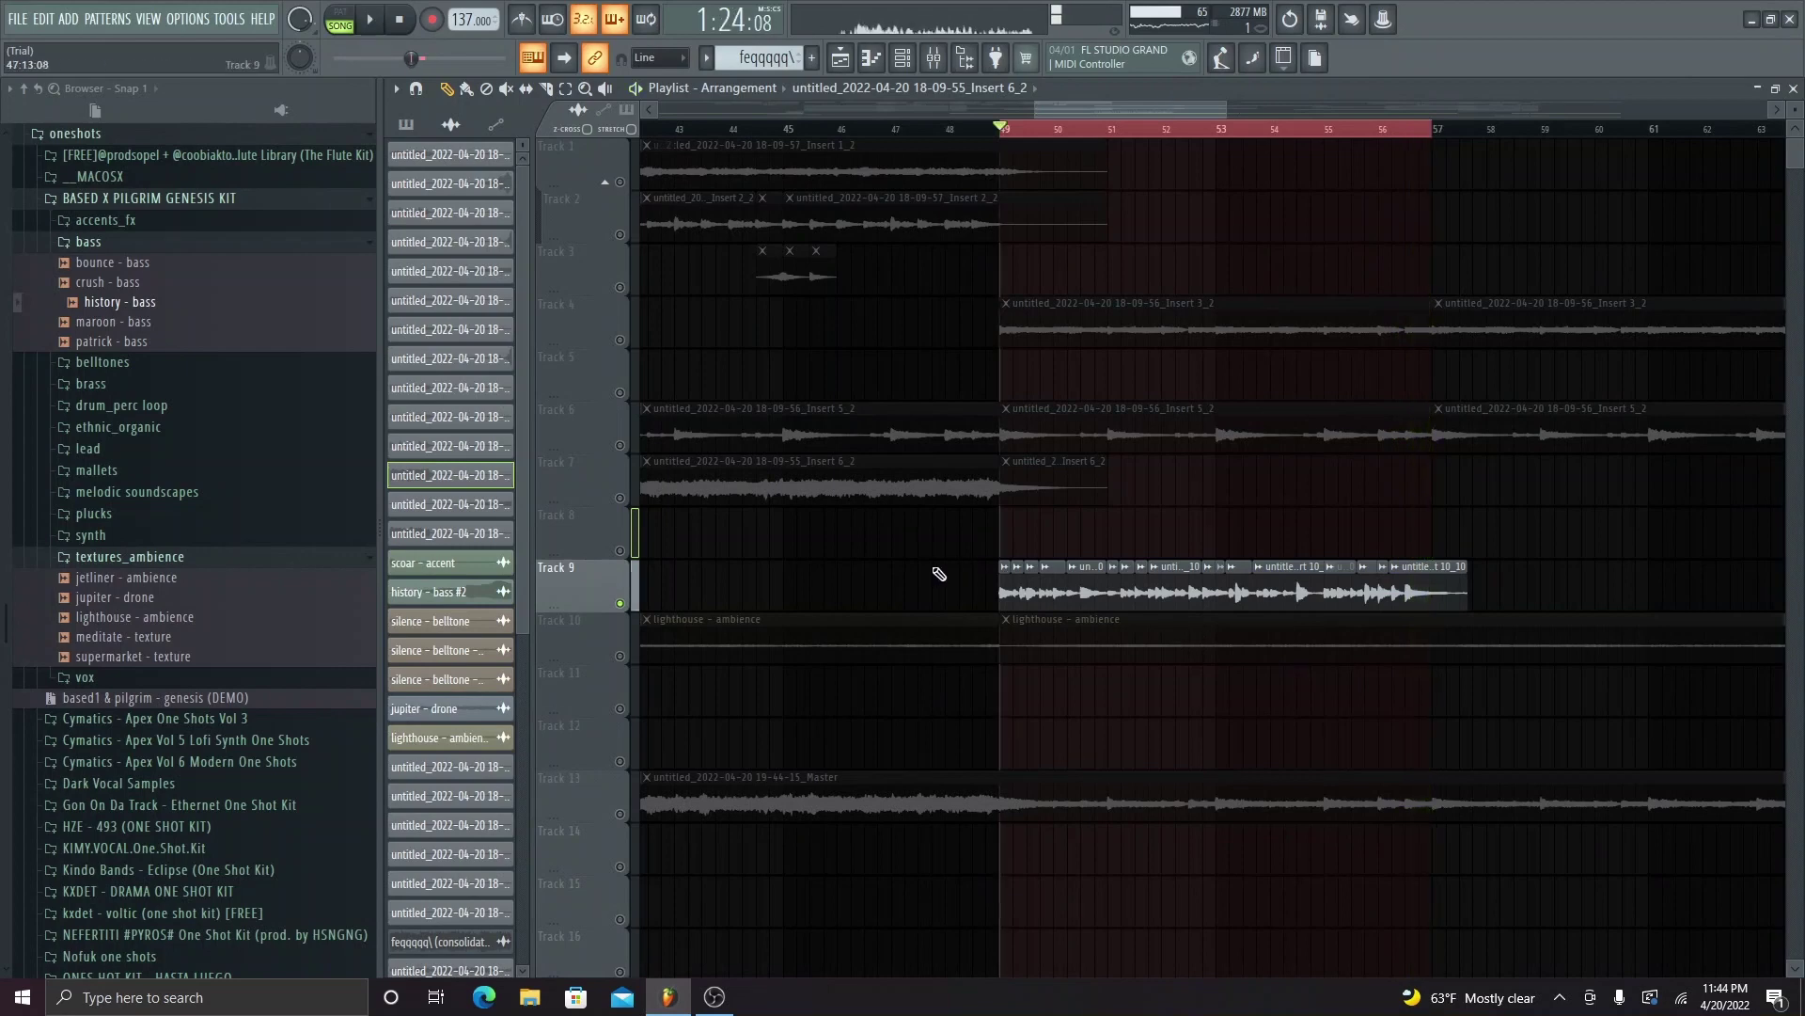
{"action": "right_click", "coordinate": [622, 603]}
{"action": "scroll", "coordinate": [765, 536], "scroll_direction": "down", "scroll_amount": 3}
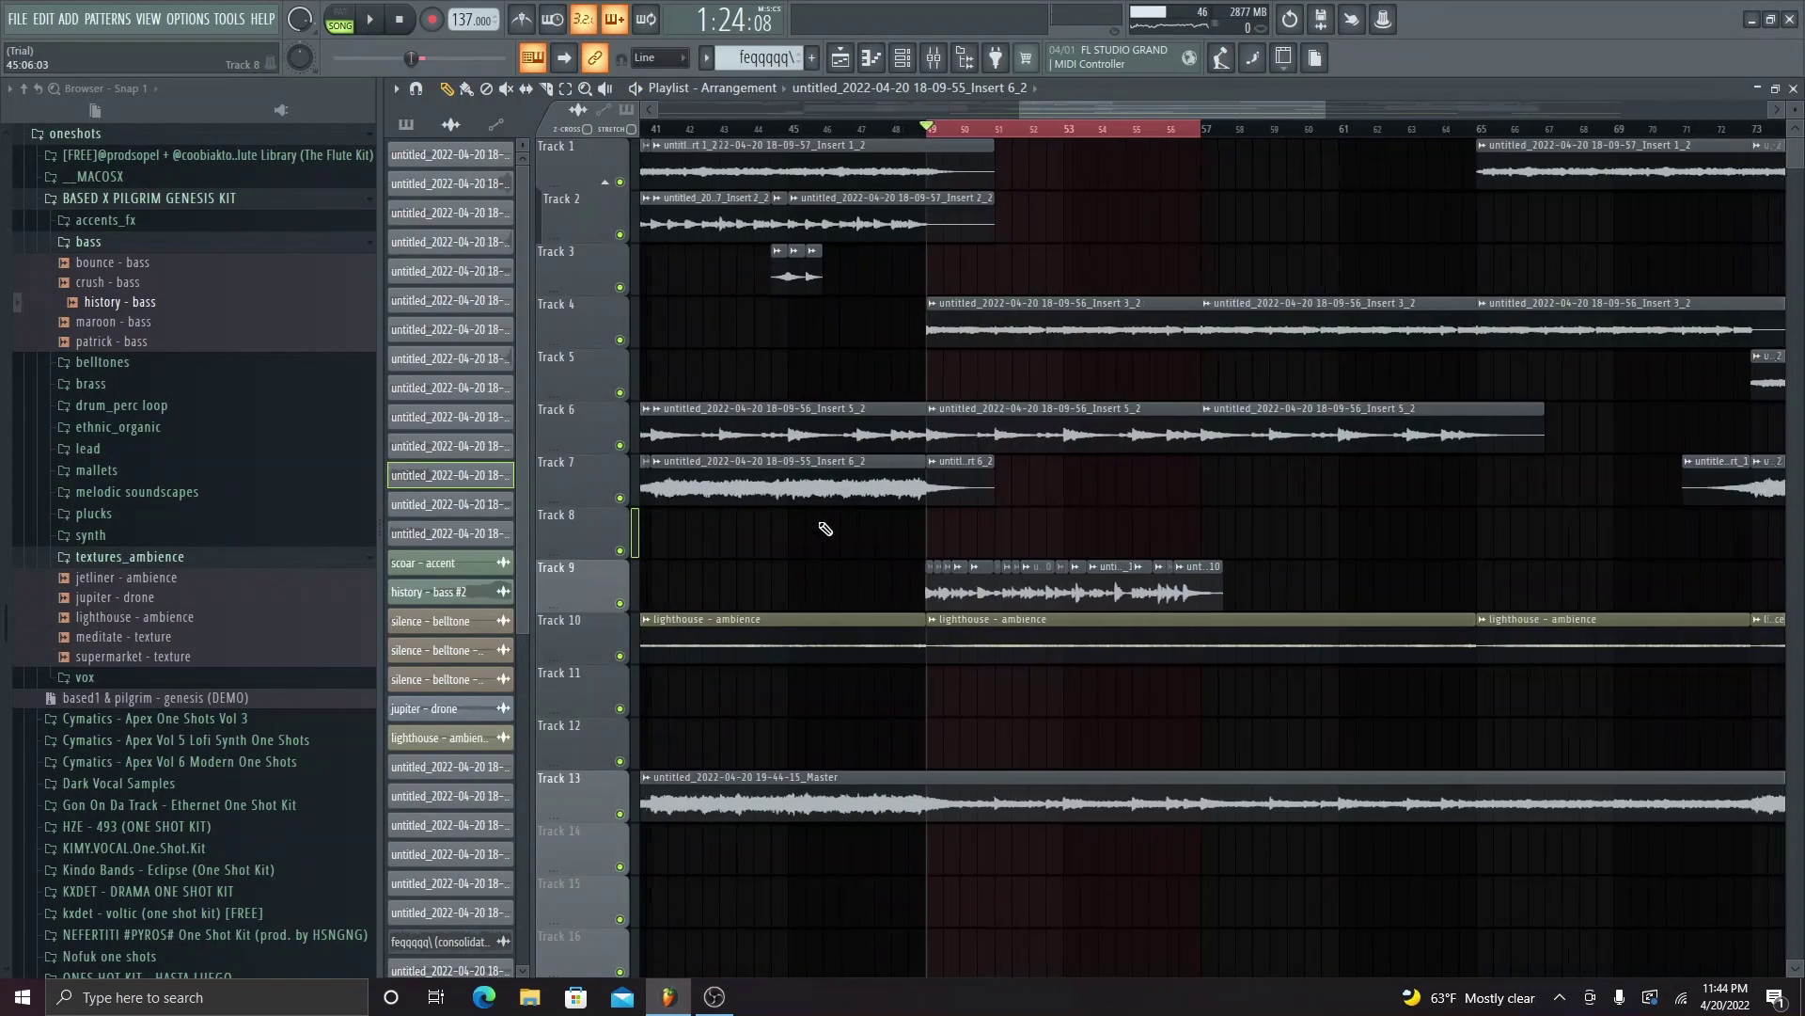
- Play the arrangement through the bar 49 guitar section with the time selection cleared, and review the layers up to bar 65
{"action": "left_click", "coordinate": [872, 129]}
{"action": "key", "text": "space"}
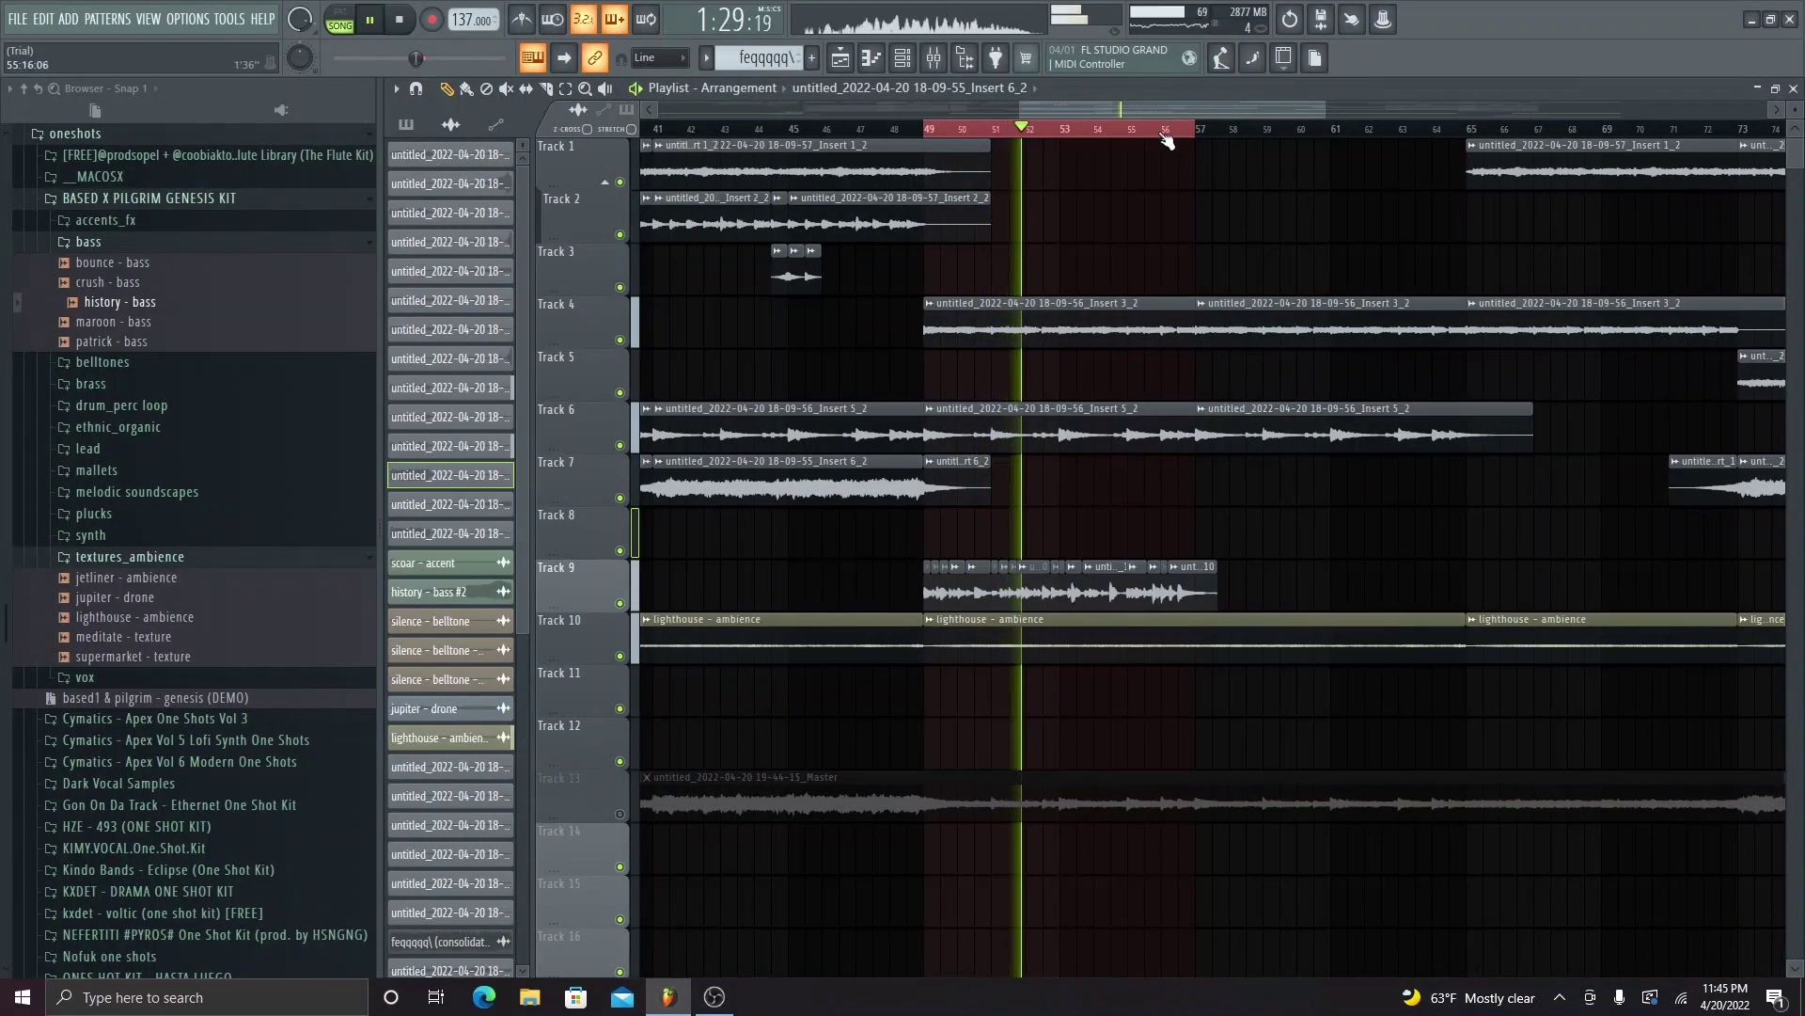
{"action": "left_click", "coordinate": [1192, 391]}
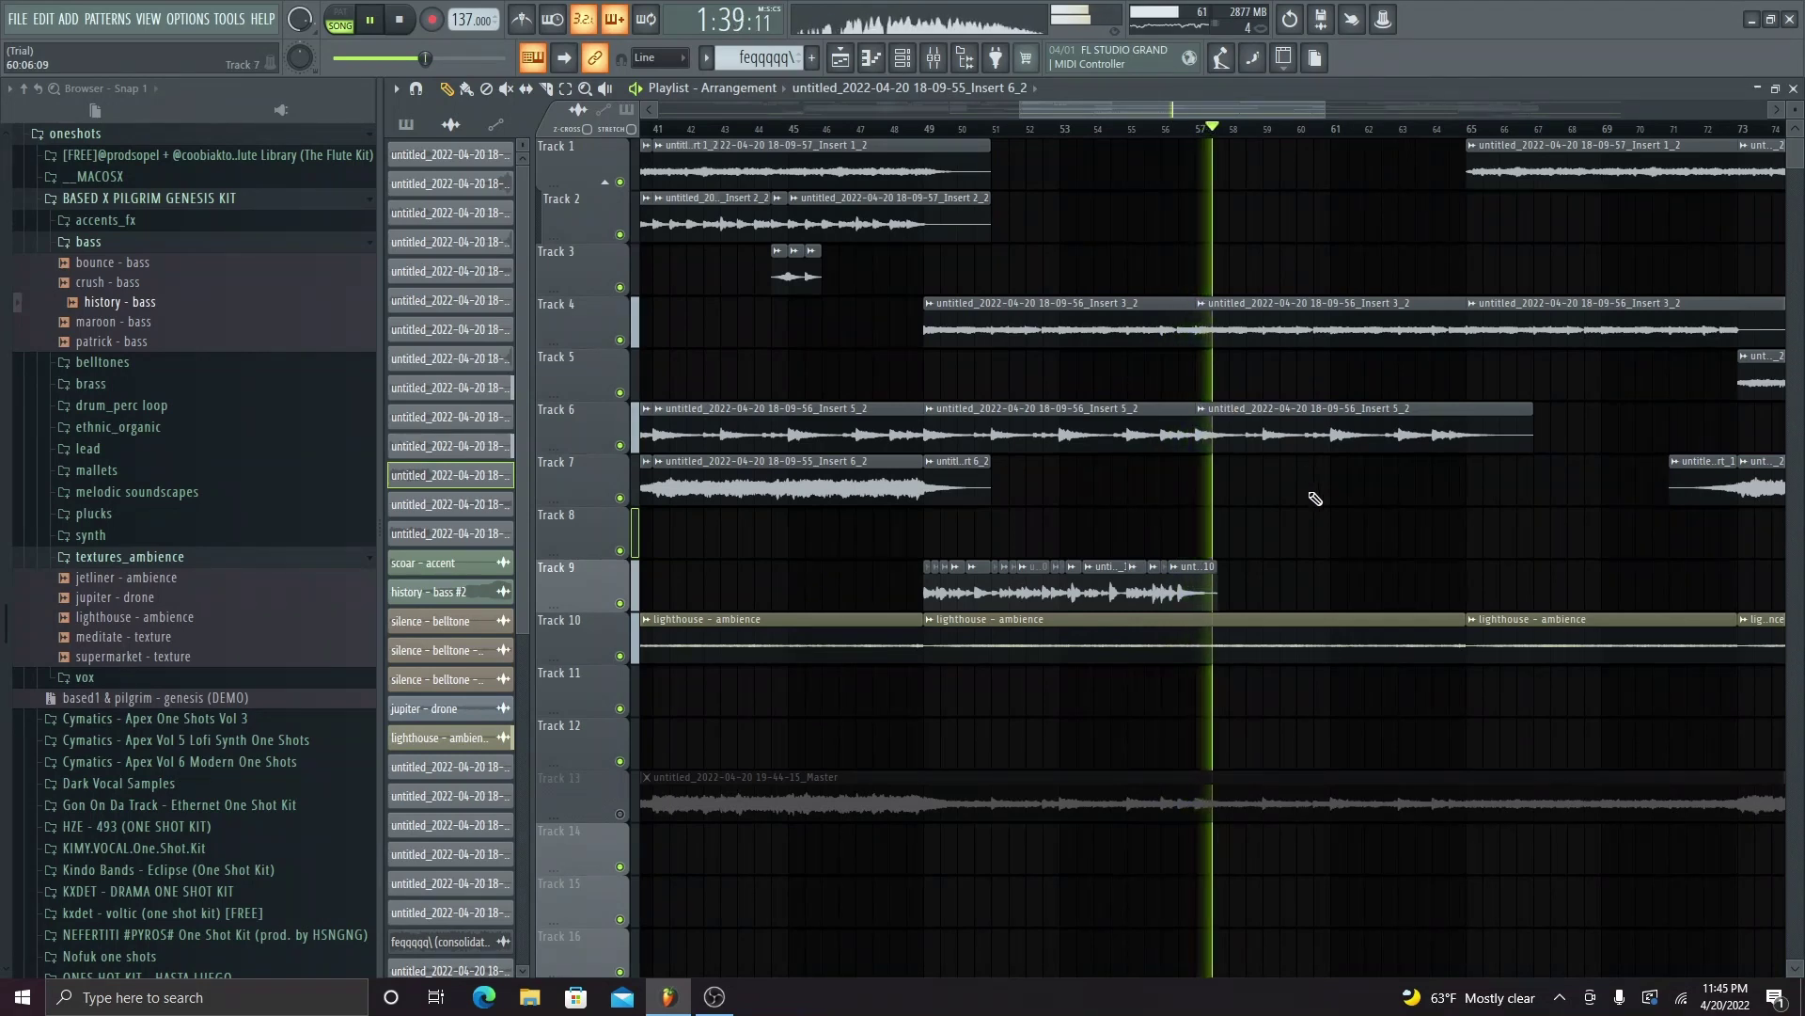
{"action": "scroll", "coordinate": [1310, 499], "scroll_direction": "down", "scroll_amount": 5}
{"action": "scroll", "coordinate": [1359, 554], "scroll_direction": "up", "scroll_amount": 4}
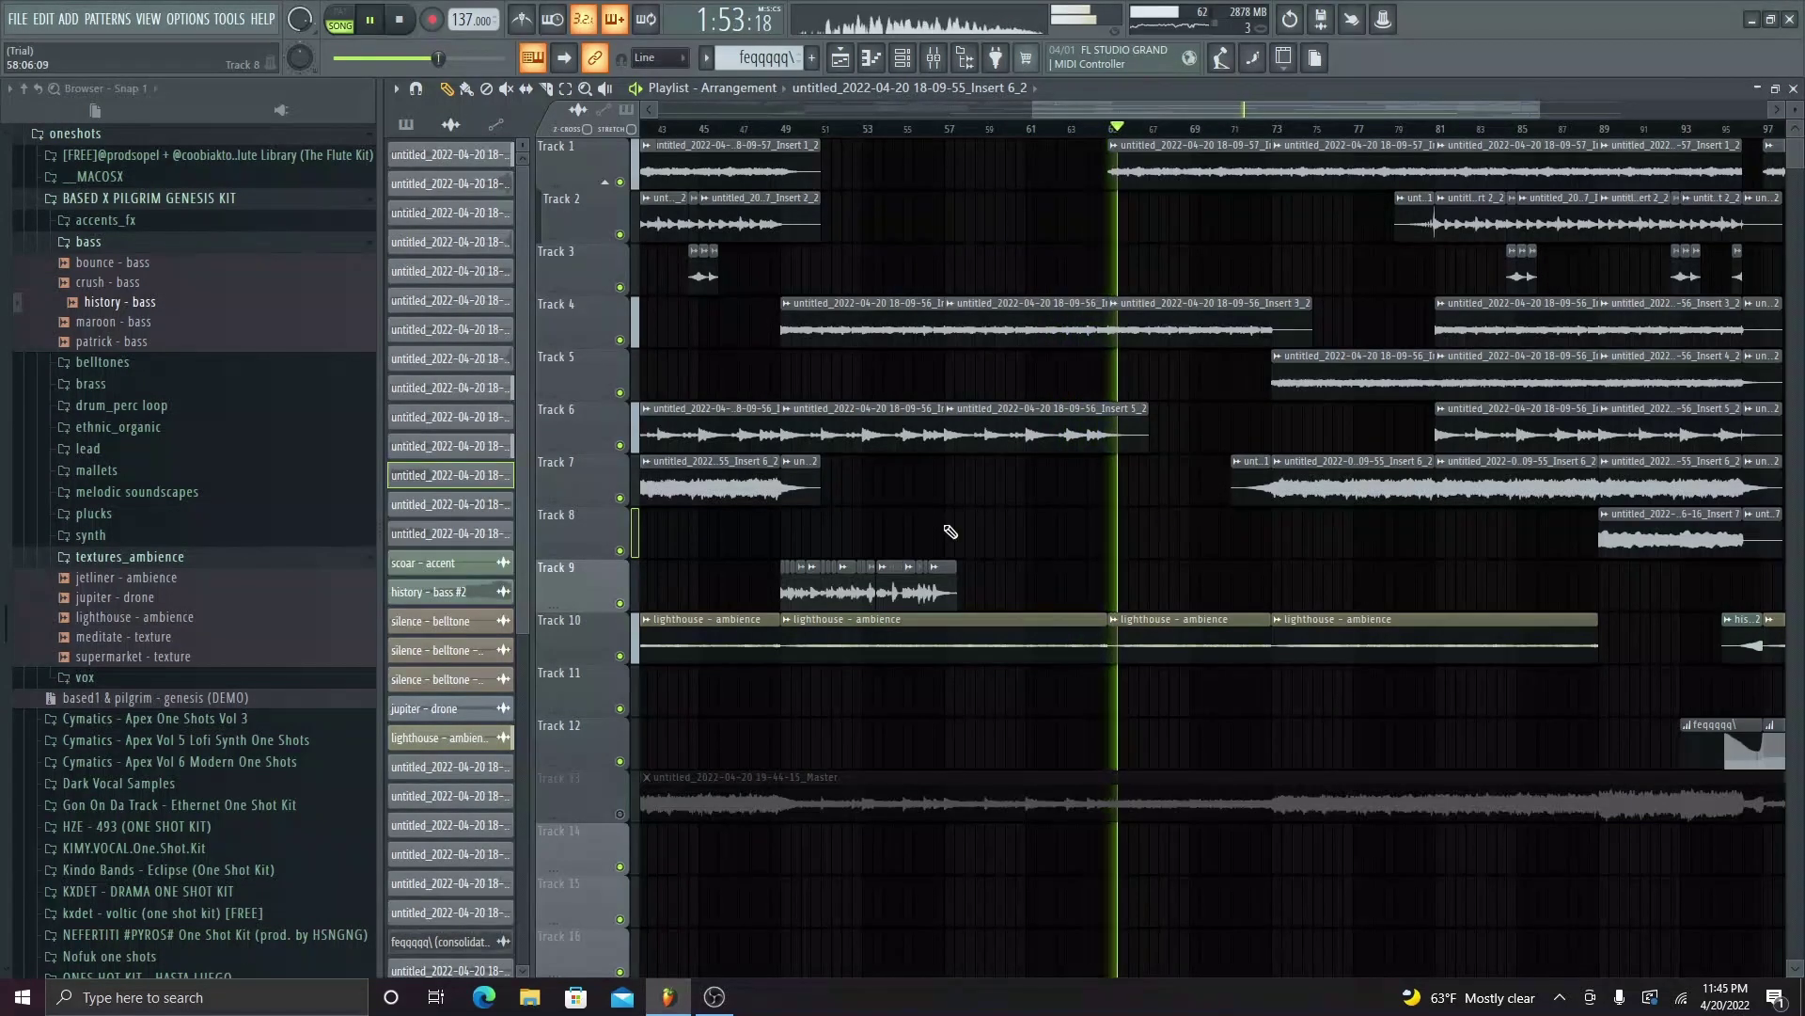
- Delete the feqqqqq\ (consolidated) clip from the project
{"action": "scroll", "coordinate": [450, 860], "scroll_direction": "down", "scroll_amount": 3}
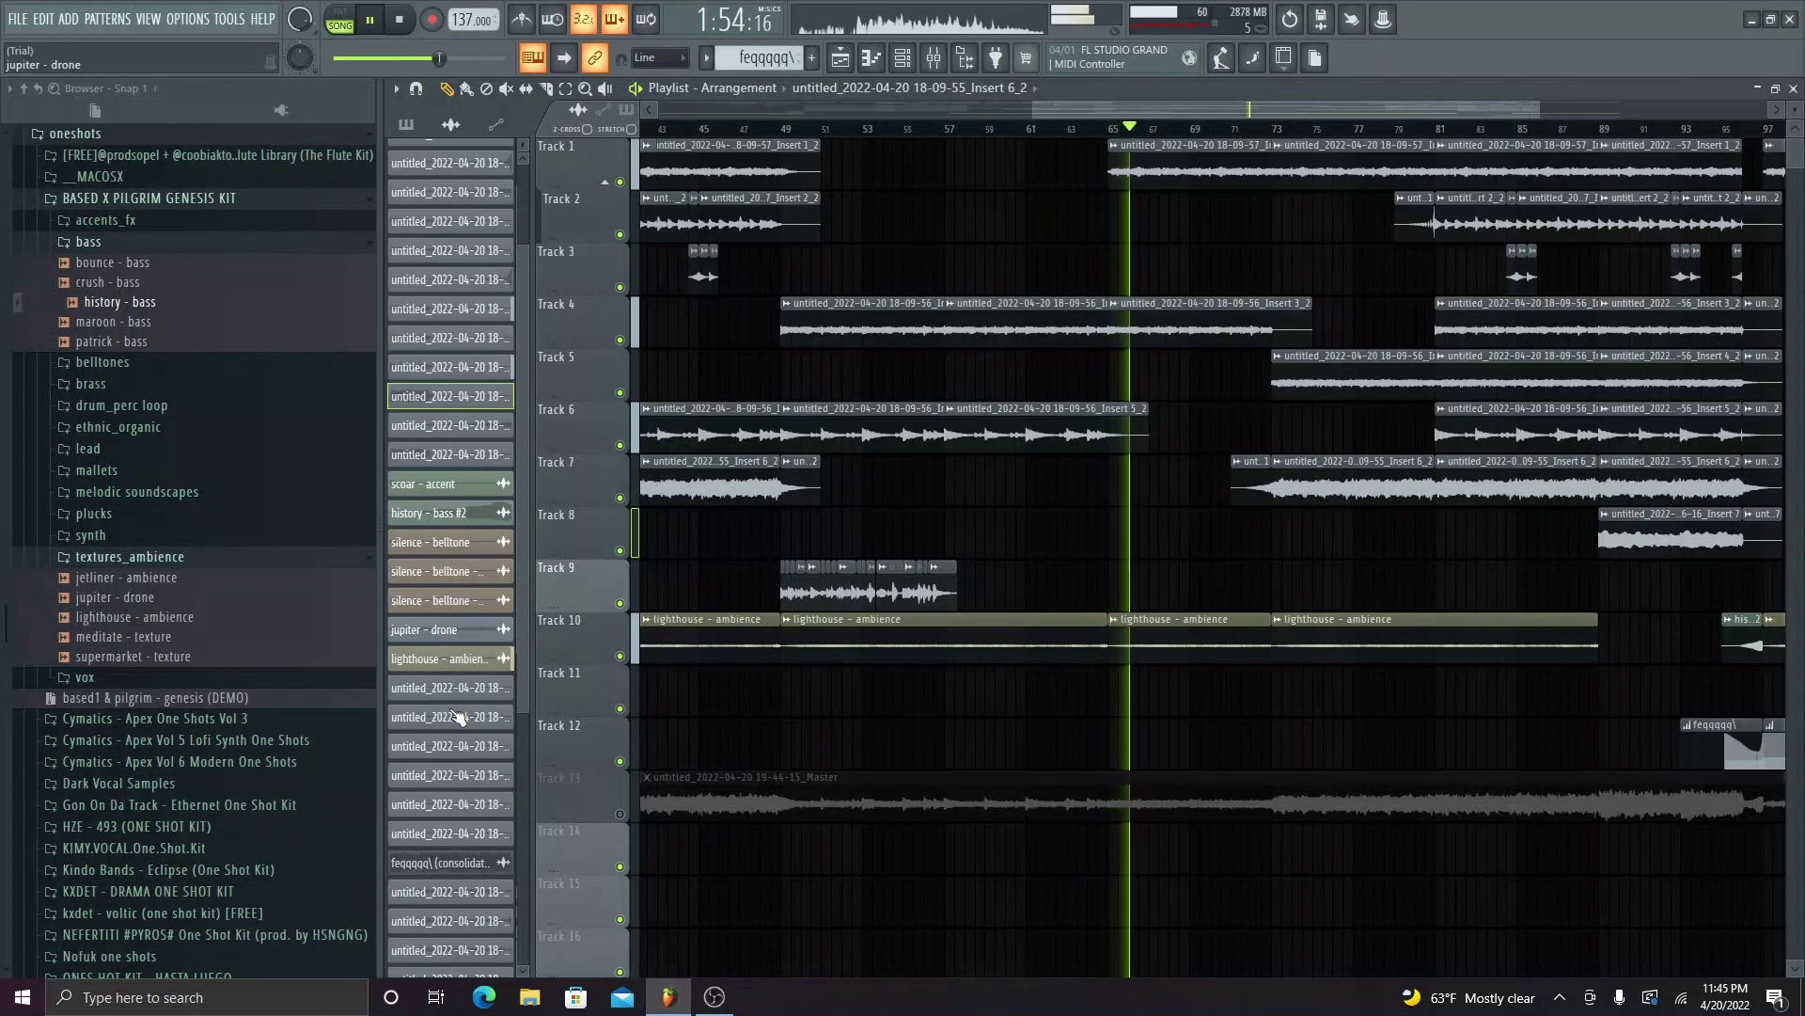
{"action": "right_click", "coordinate": [449, 859]}
{"action": "left_click", "coordinate": [502, 919]}
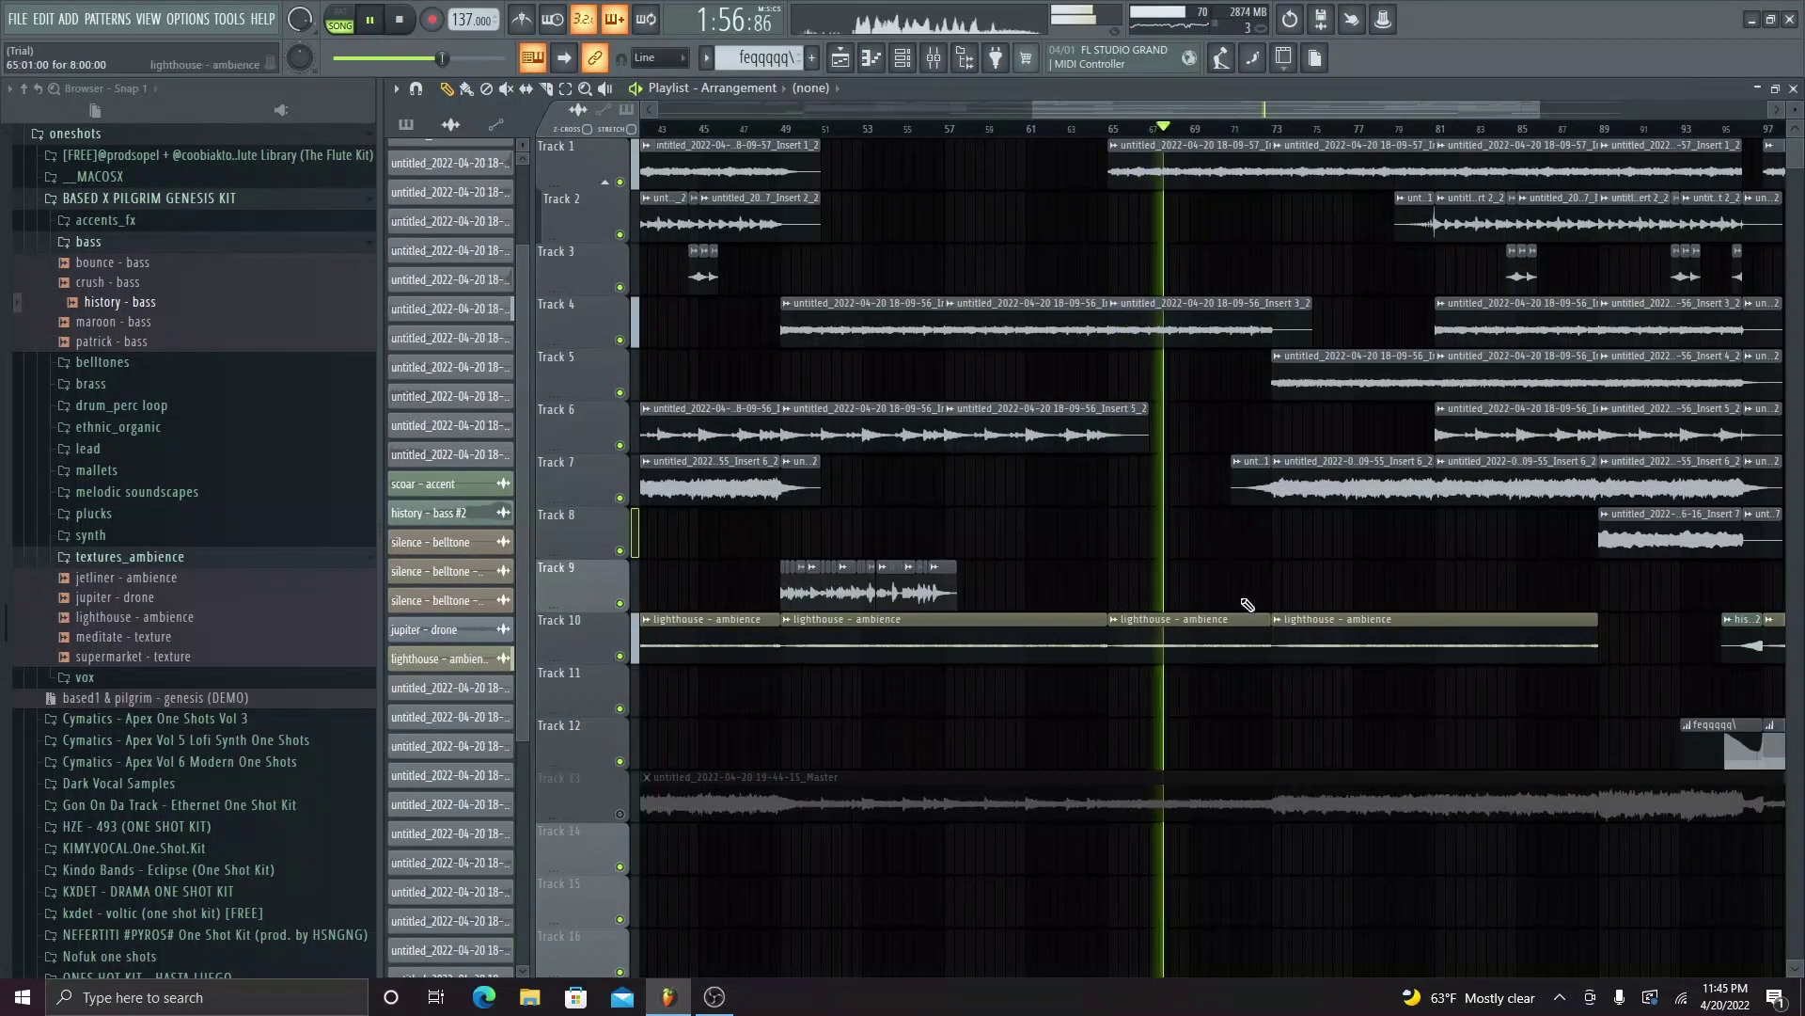
- Play the arrangement to its end, examining the cut clips, history - bass #2 transition and feqqqqq\ automation around bars 93 to 99
{"action": "scroll", "coordinate": [1354, 564], "scroll_direction": "down", "scroll_amount": 3}
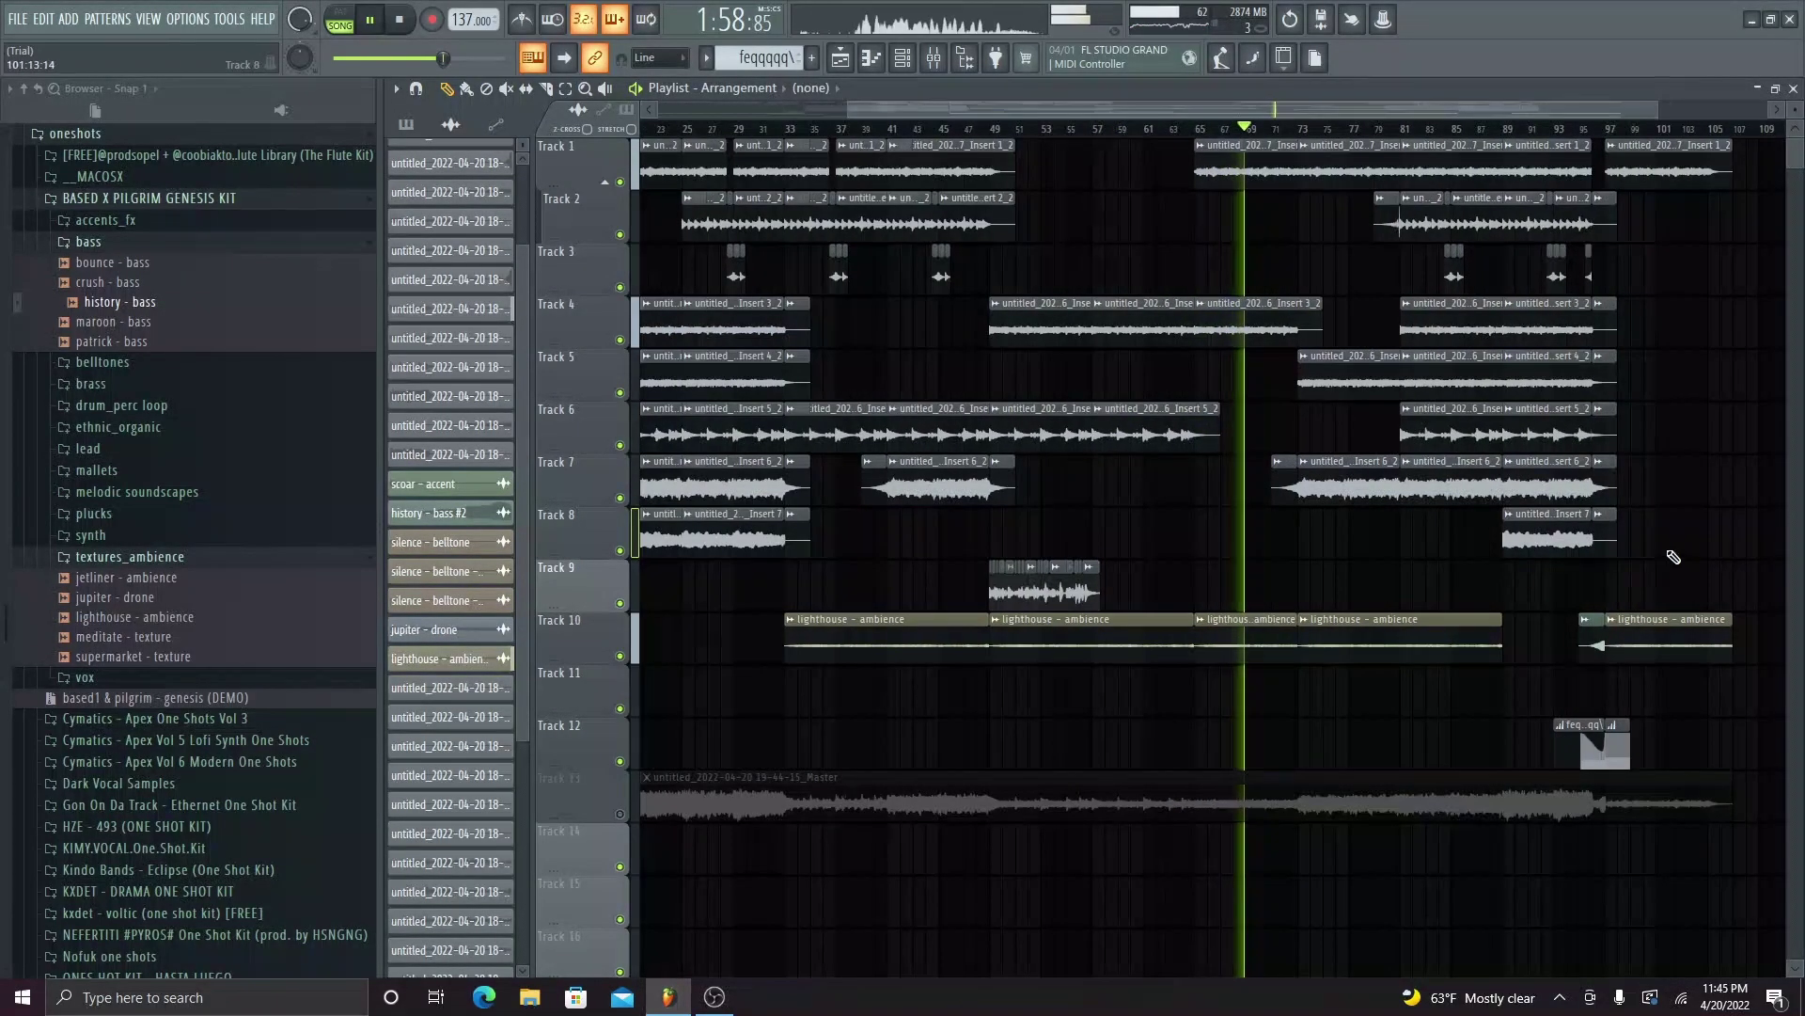
{"action": "scroll", "coordinate": [1674, 557], "scroll_direction": "down", "scroll_amount": 2}
{"action": "scroll", "coordinate": [1710, 562], "scroll_direction": "up", "scroll_amount": 3}
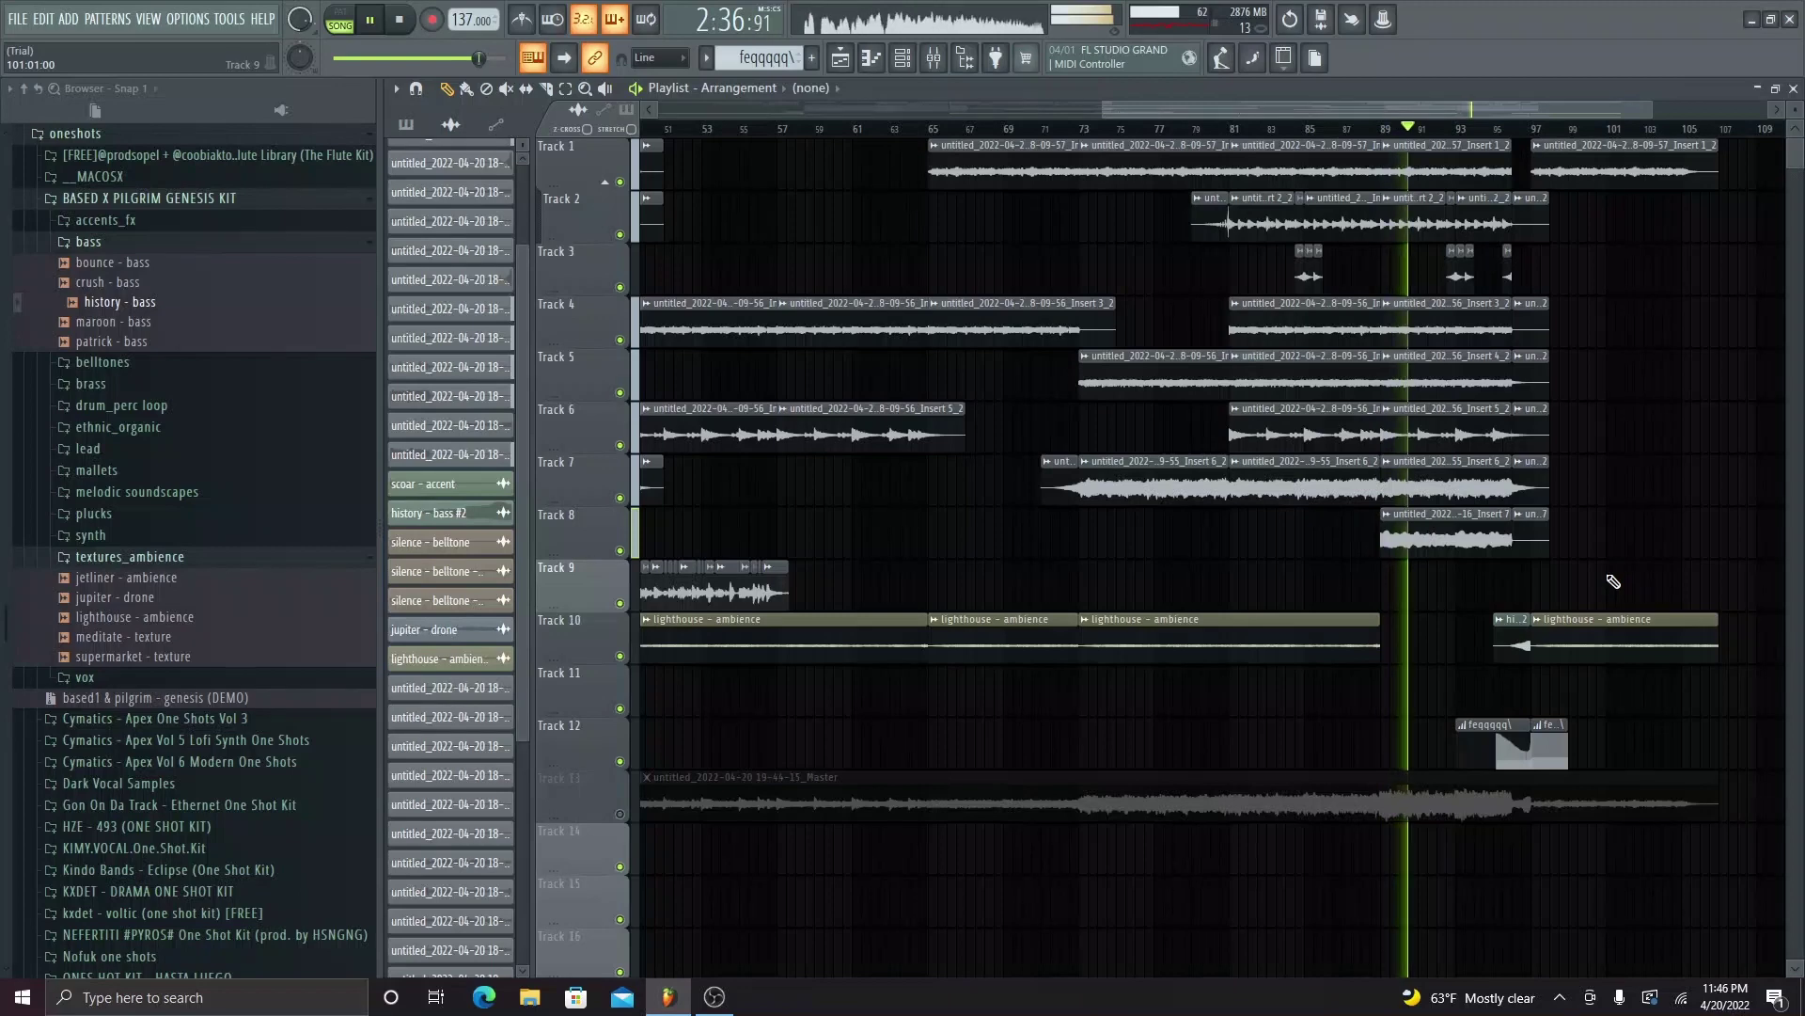
{"action": "scroll", "coordinate": [1523, 561], "scroll_direction": "up", "scroll_amount": 5, "text": "ctrl"}
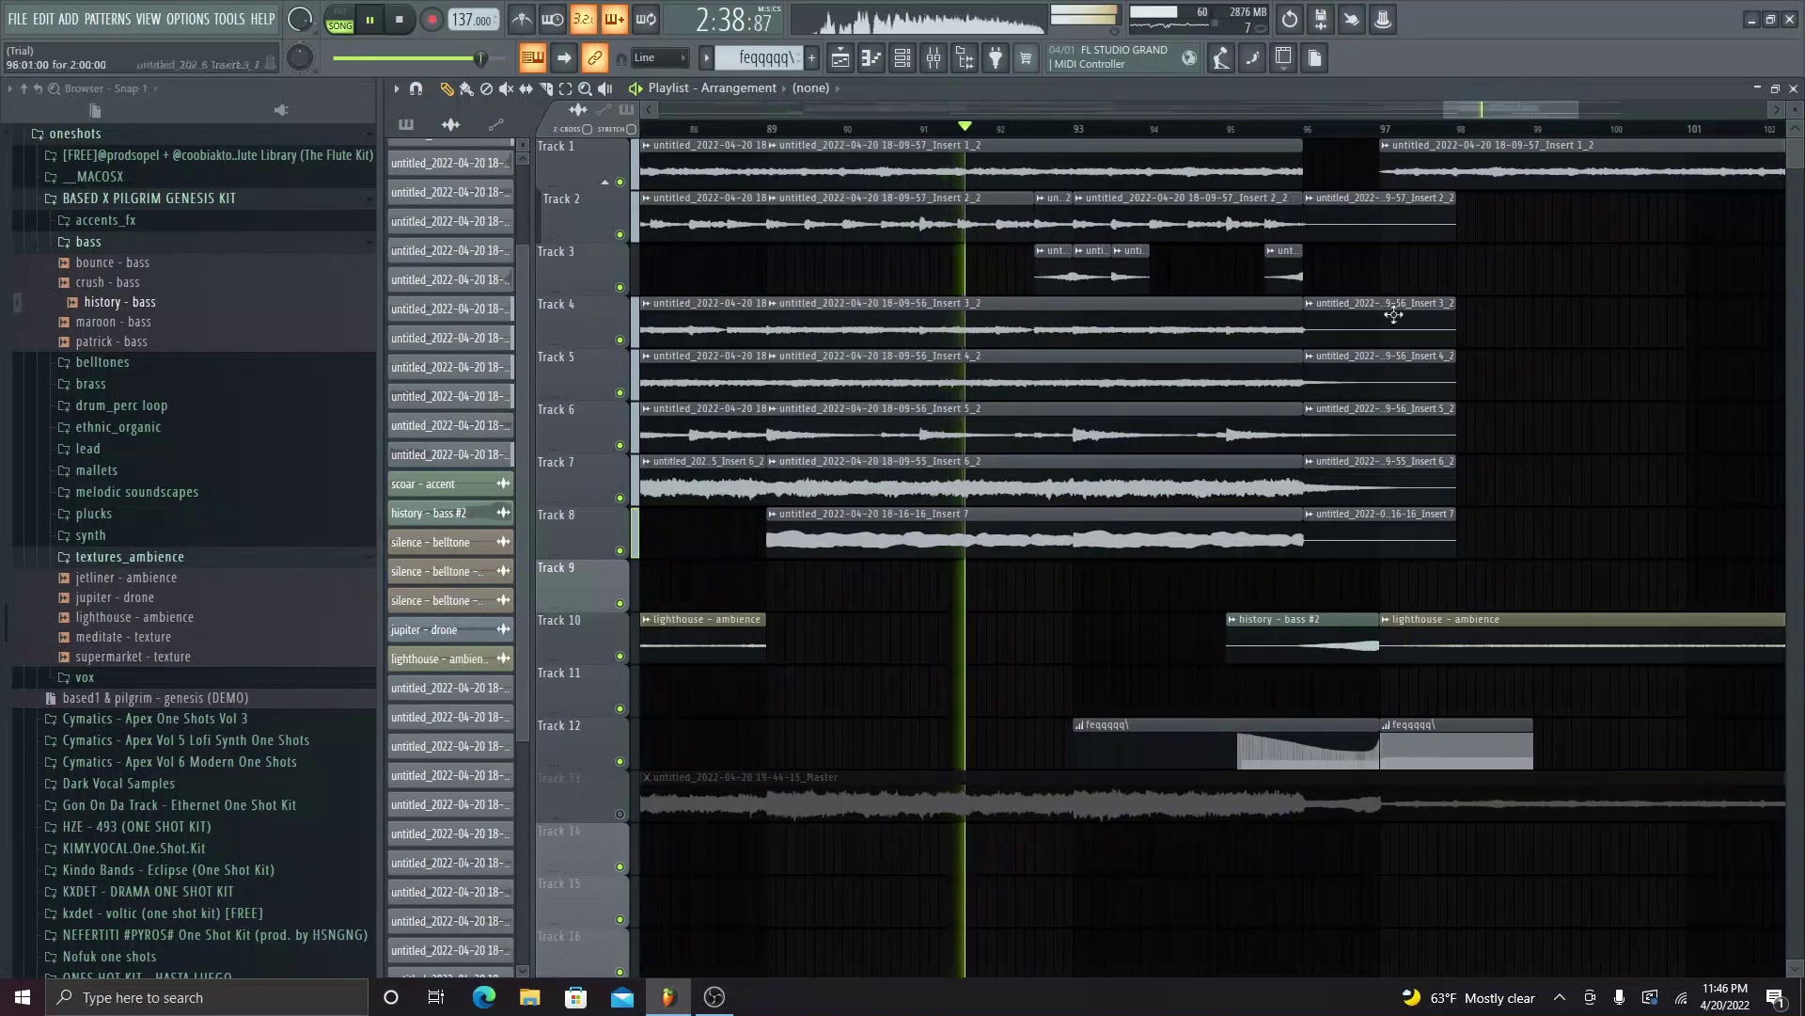
{"action": "left_click_drag", "start_coordinate": [1309, 143], "coordinate": [1392, 663]}
{"action": "left_click", "coordinate": [1536, 572]}
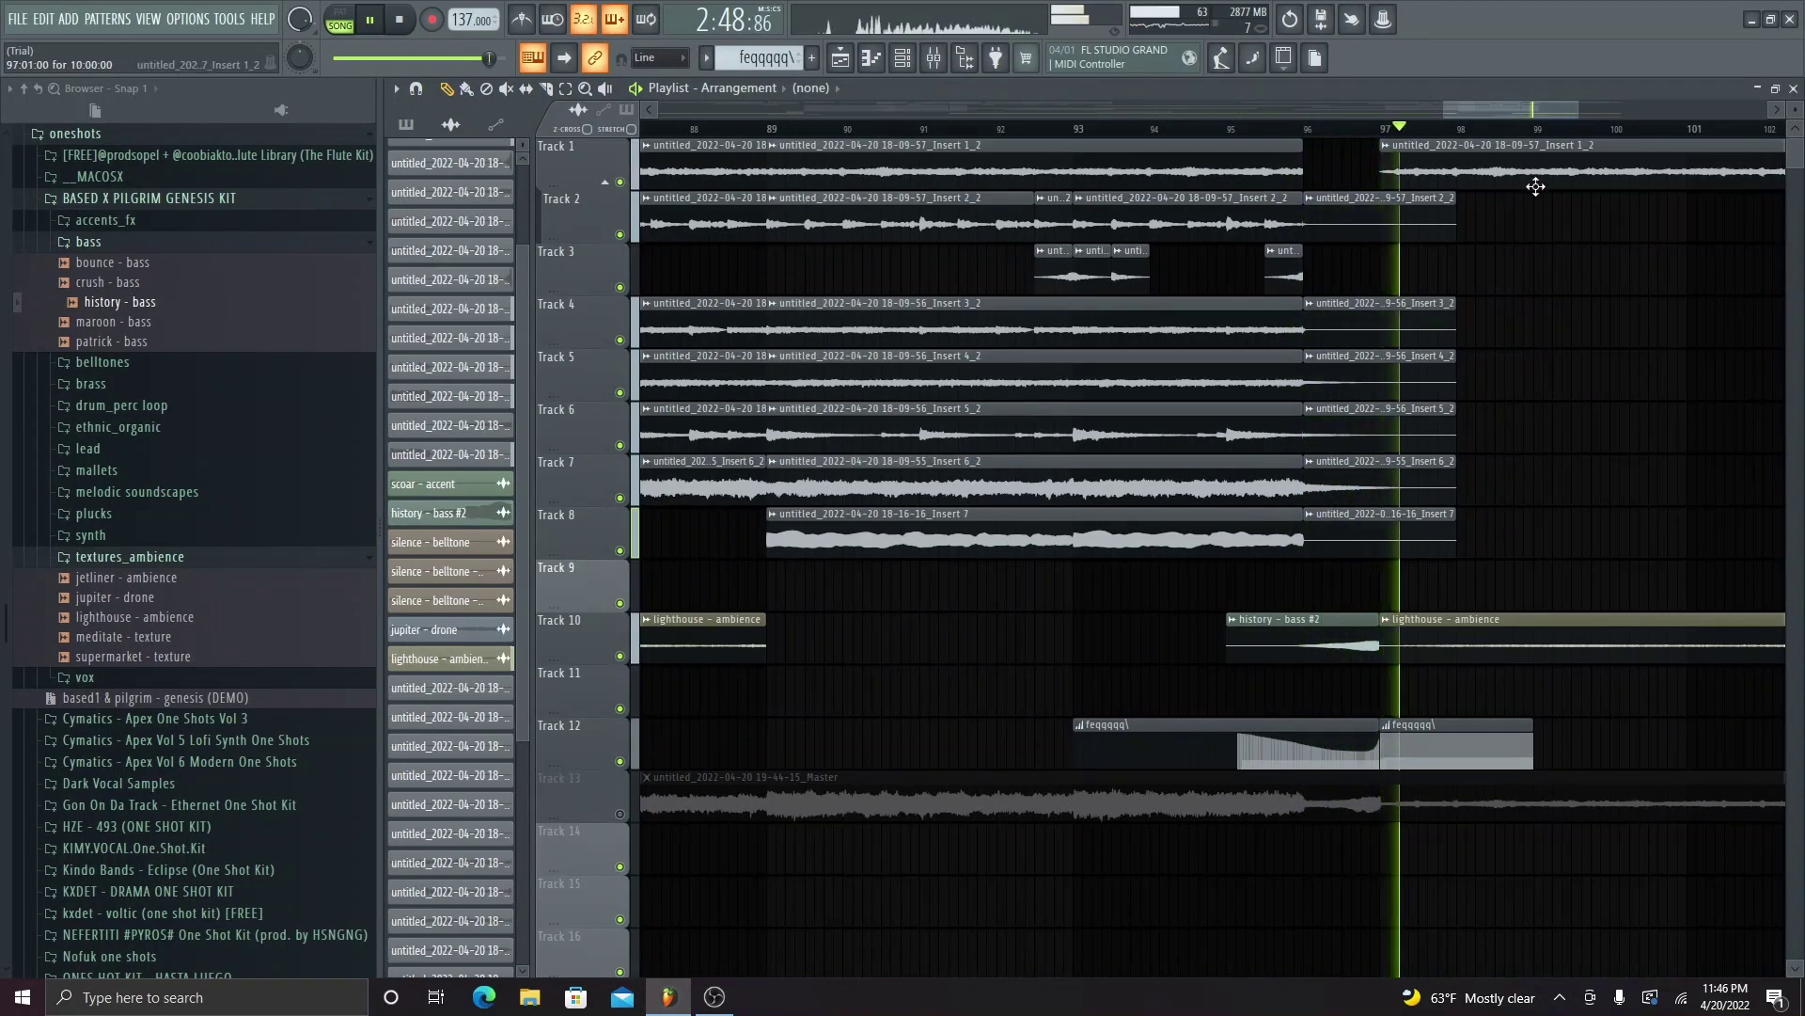
{"action": "scroll", "coordinate": [1509, 498], "scroll_direction": "down", "scroll_amount": 5}
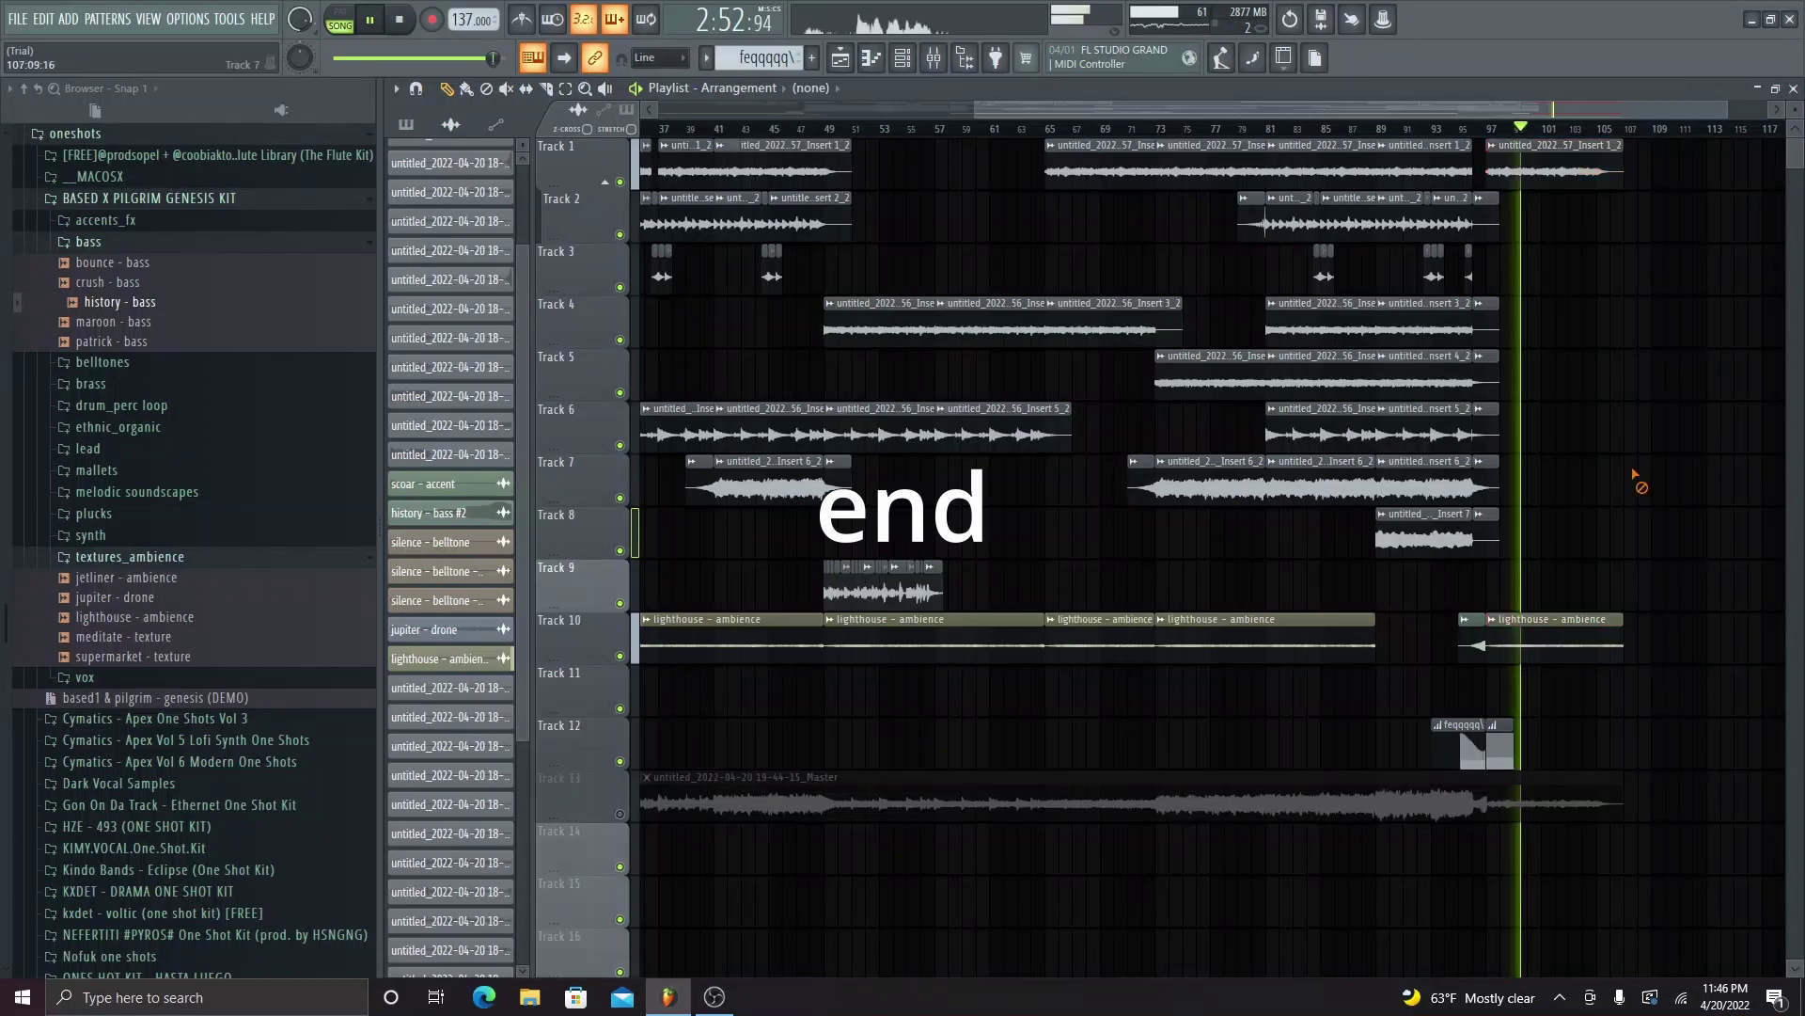
{"action": "scroll", "coordinate": [1639, 476], "scroll_direction": "down", "scroll_amount": 3}
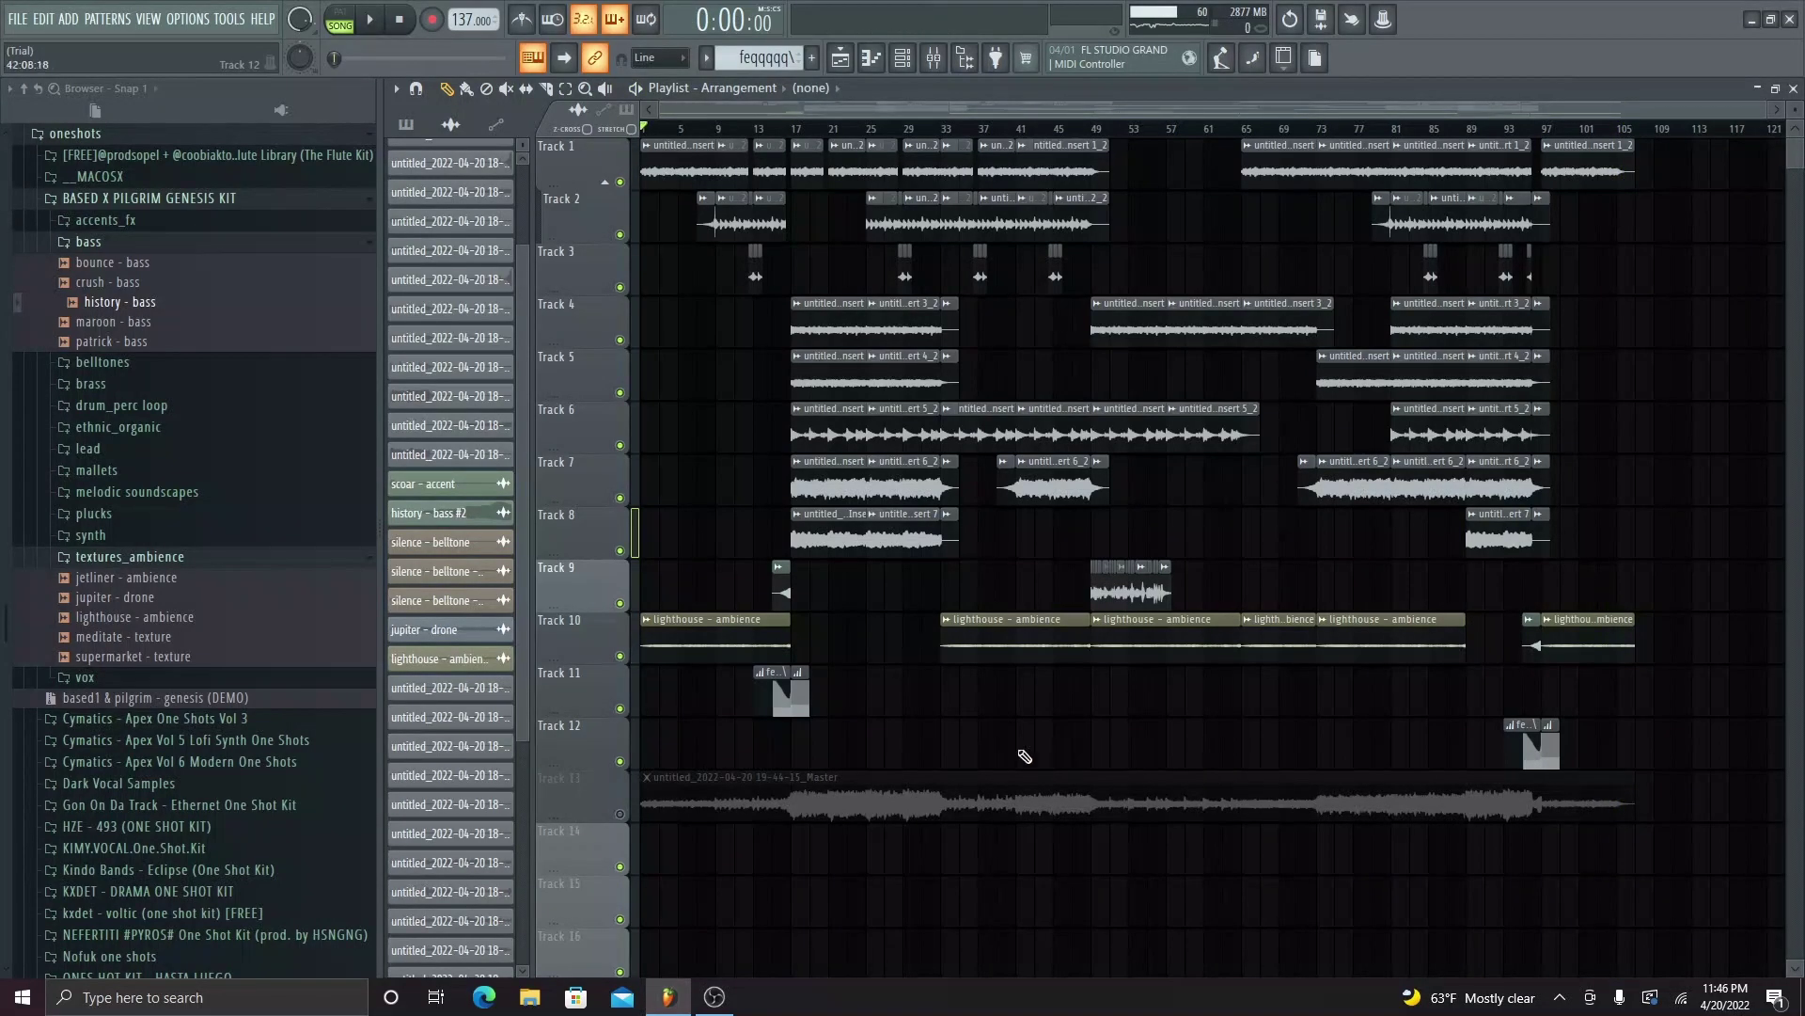
- Solo Track 13 and inspect the settings of its rendered Master audio clip
{"action": "right_click", "coordinate": [620, 814]}
{"action": "double_click", "coordinate": [707, 803]}
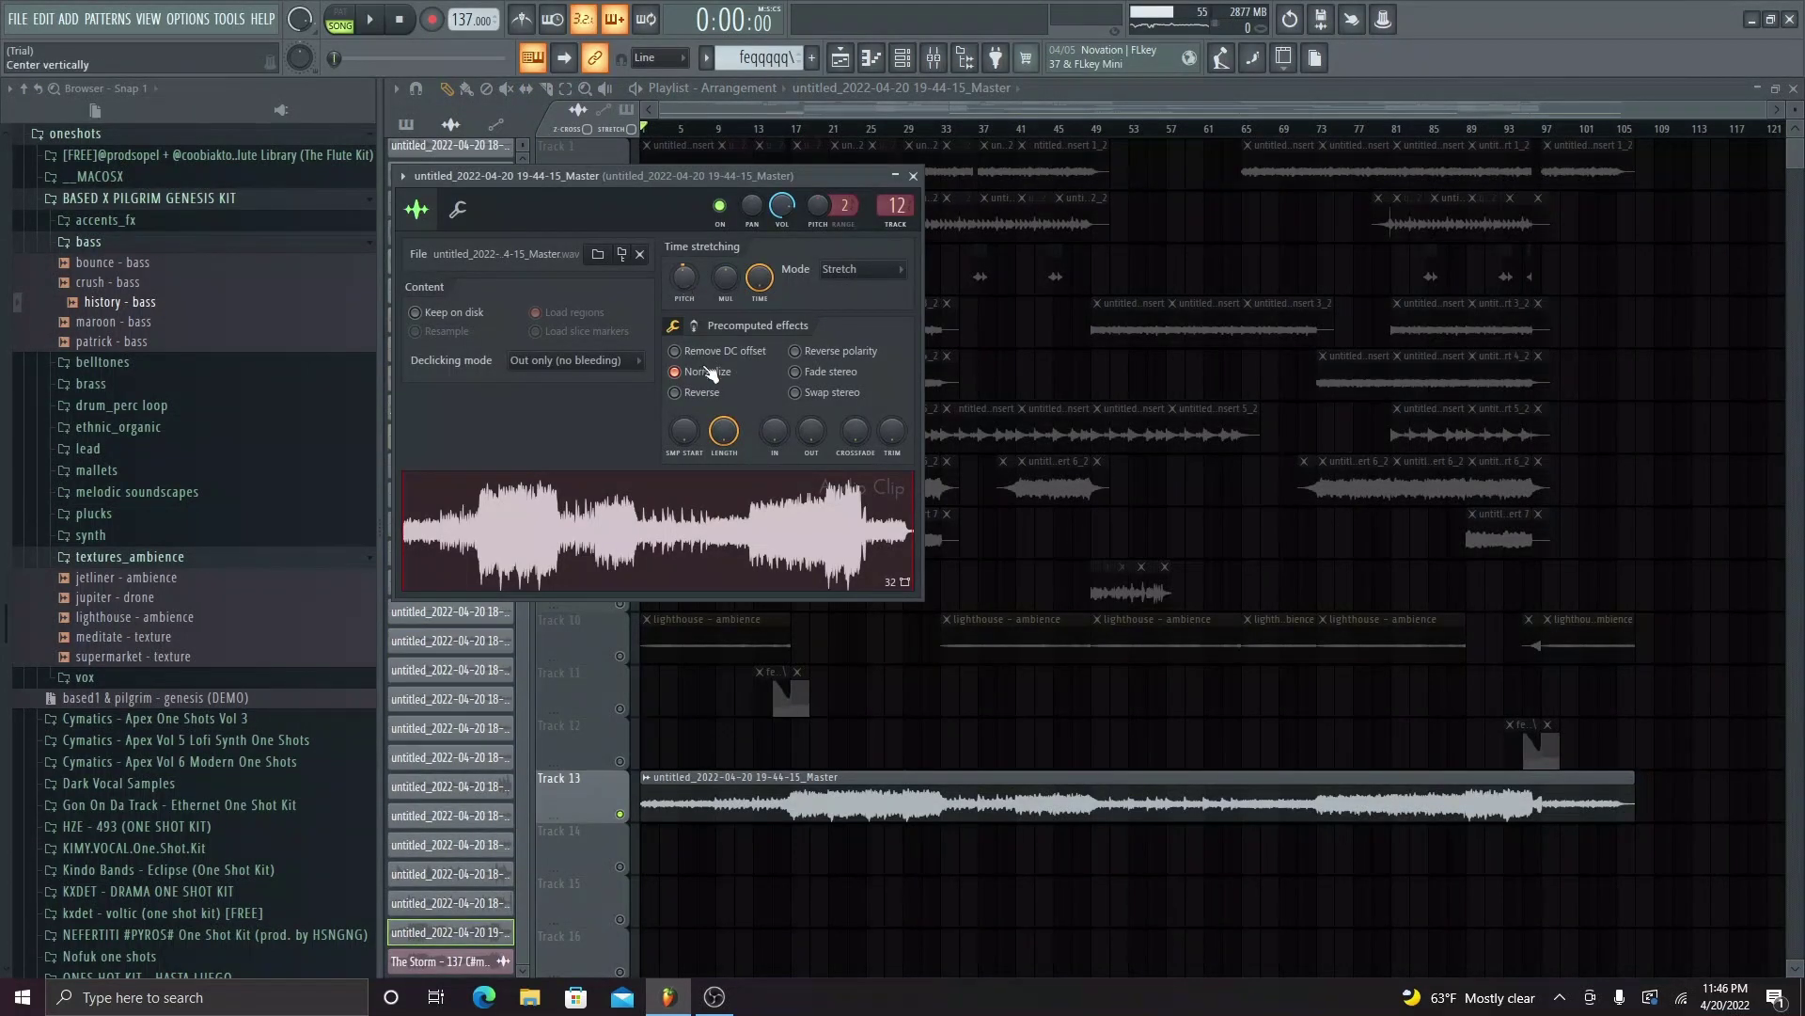
{"action": "left_click", "coordinate": [913, 177]}
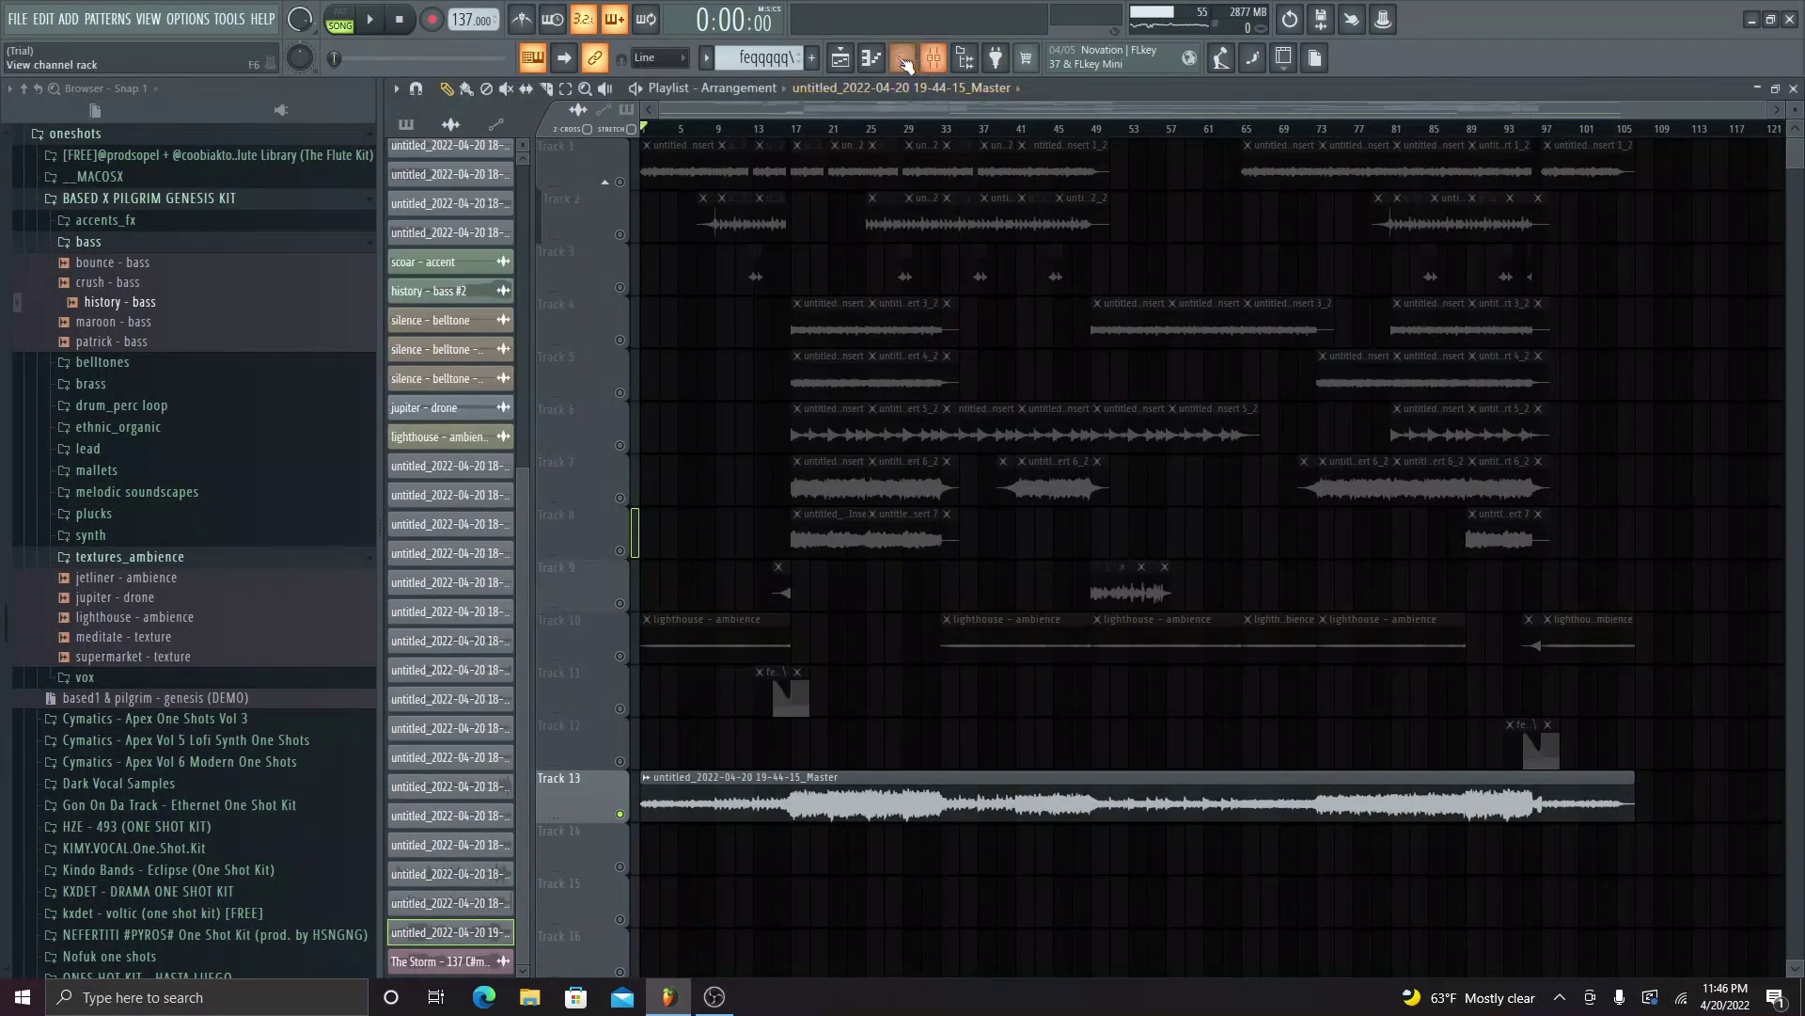
- Examine the Fruity parametric EQ 2 on mixer track 12, which carries the rendered Master clip, and close the mixer
{"action": "left_click", "coordinate": [851, 58]}
{"action": "left_click", "coordinate": [934, 59]}
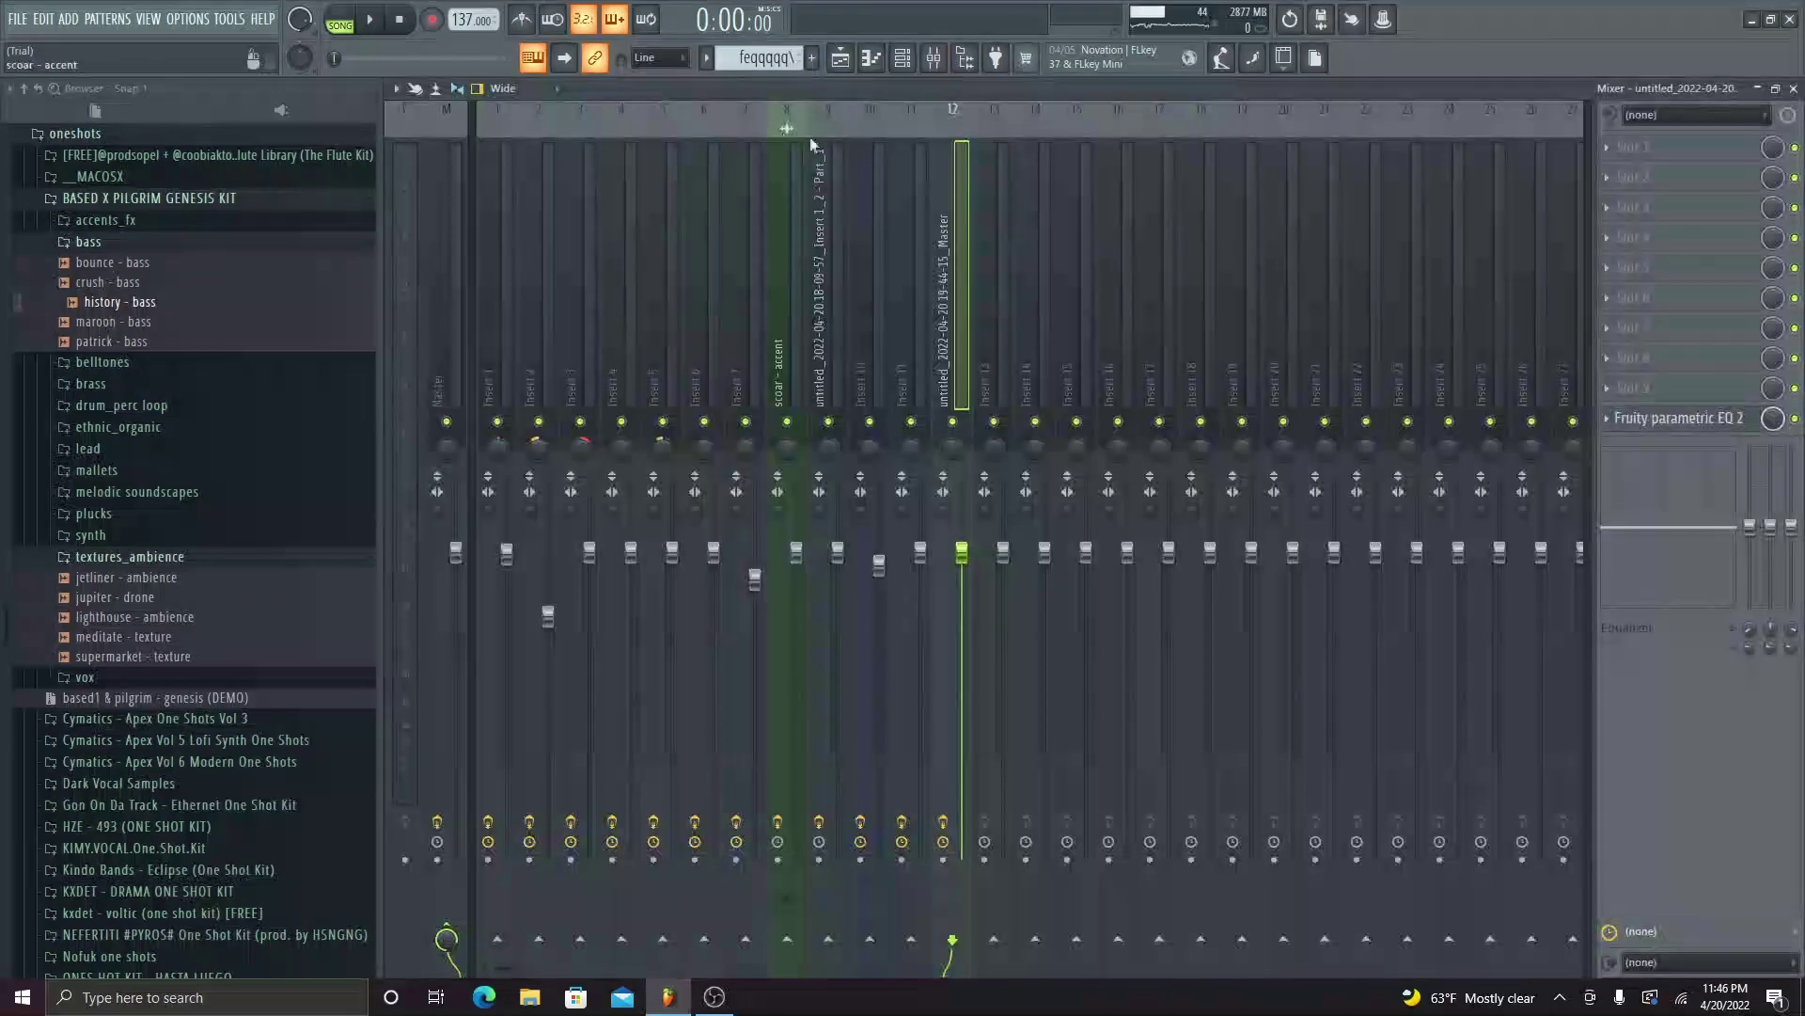
{"action": "left_click", "coordinate": [1640, 419]}
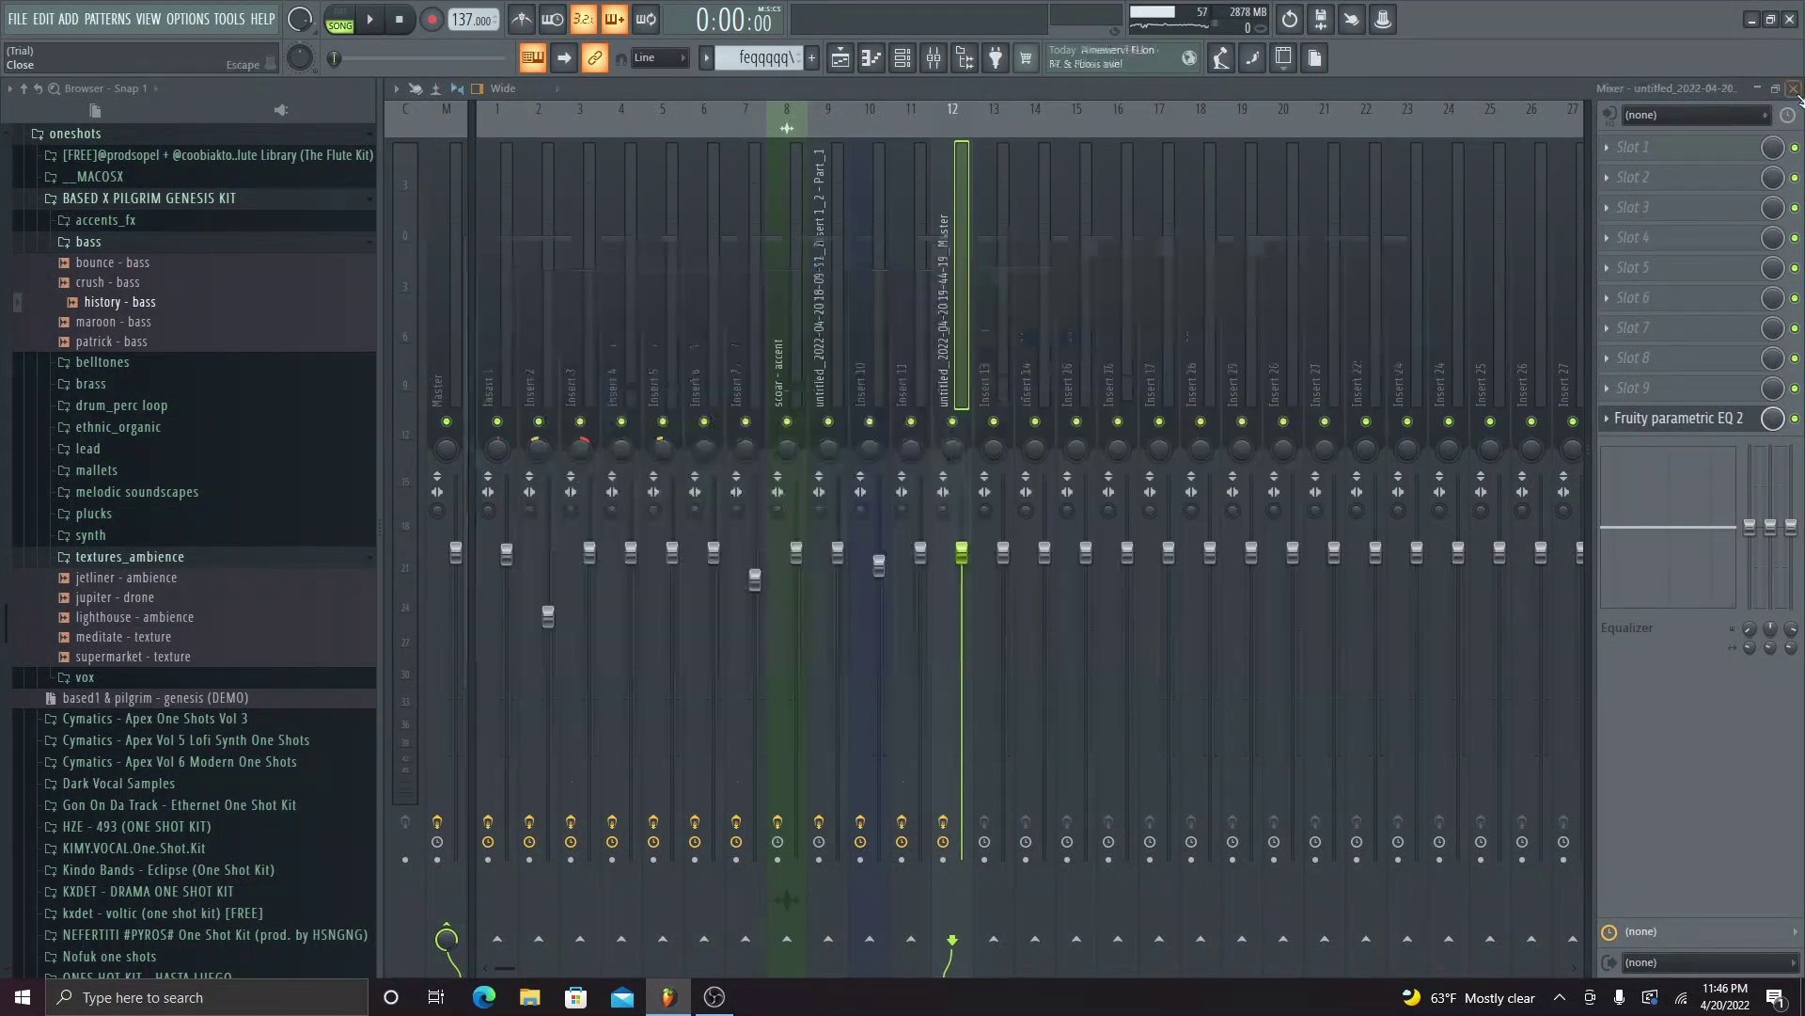
{"action": "key", "text": "F9"}
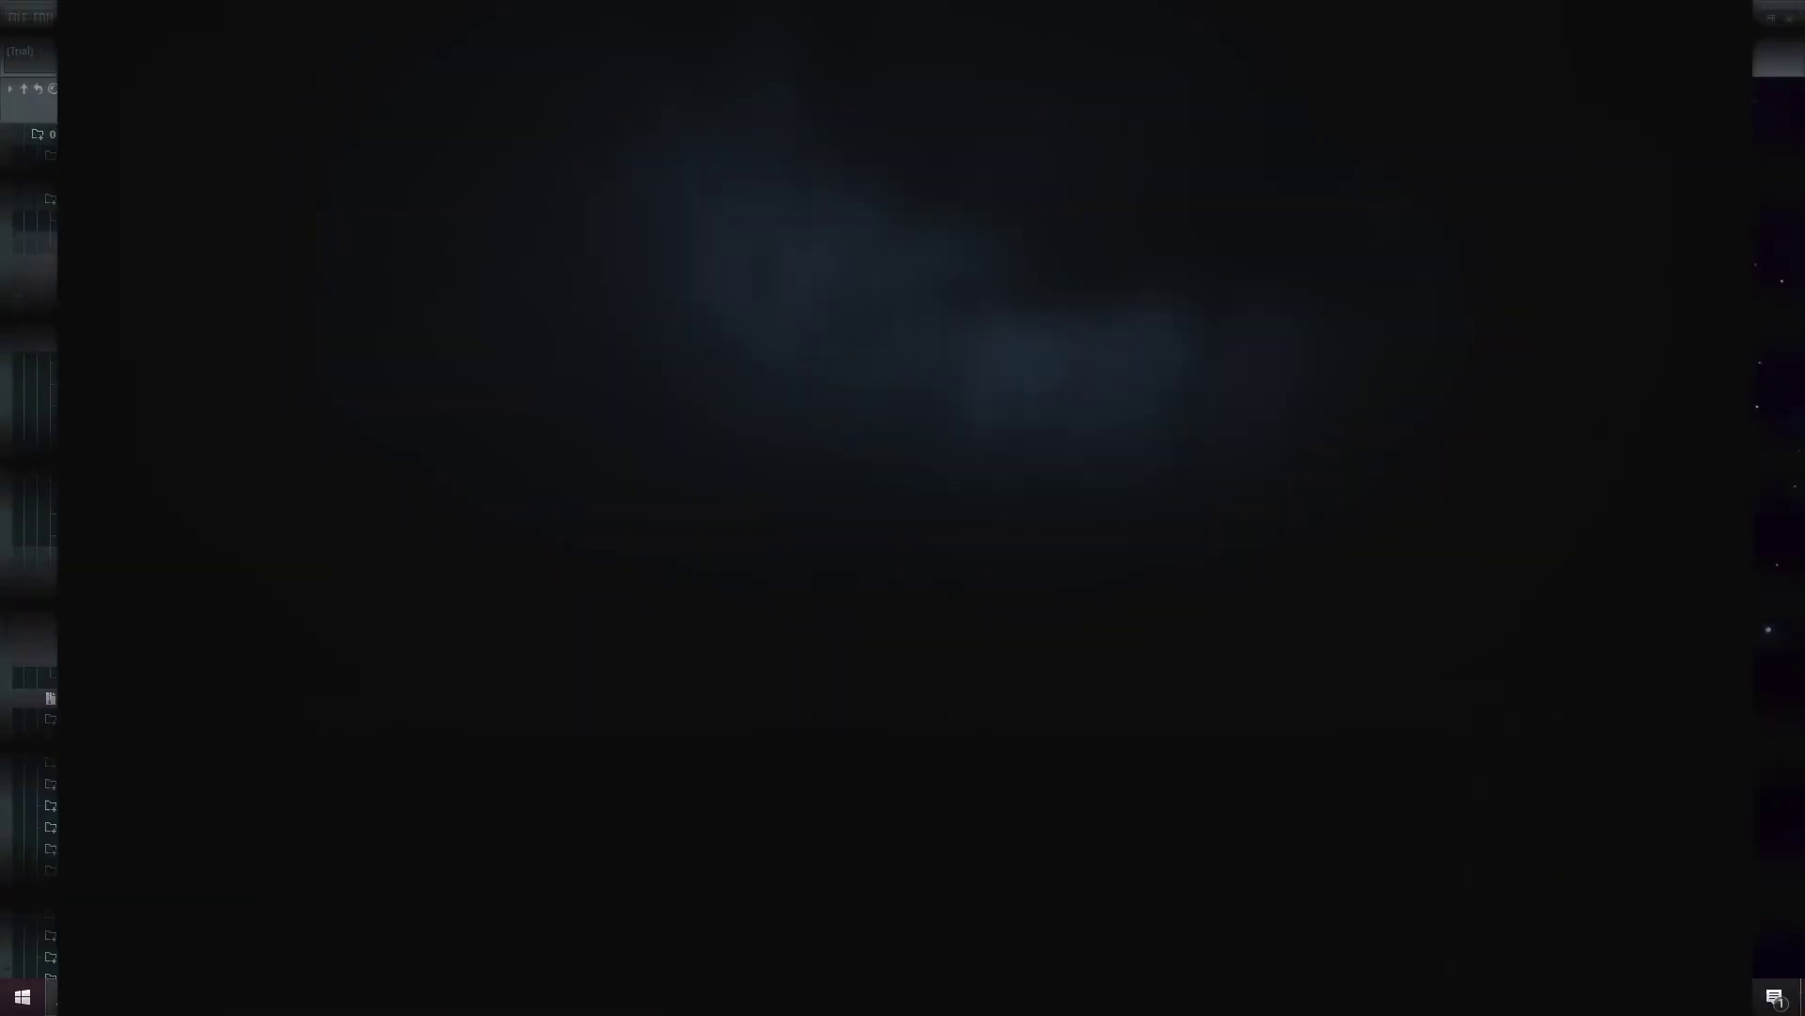